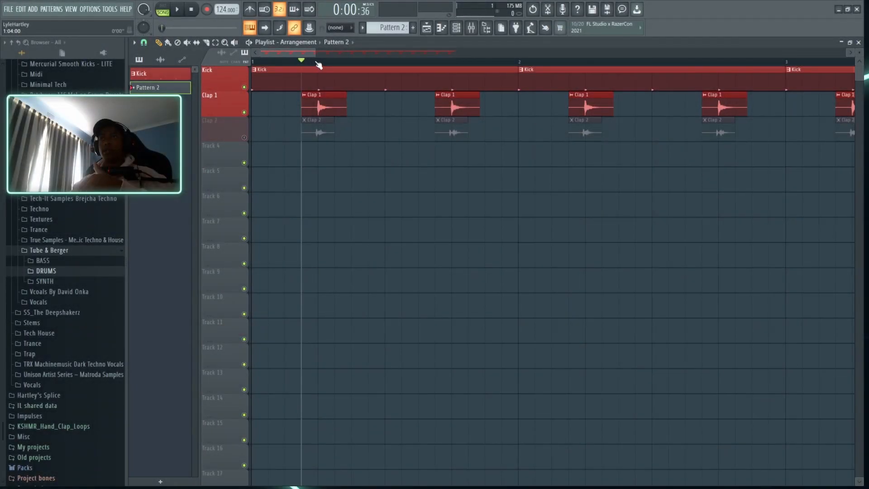
# - Solo and listen to the Clap 1 mixer channel, and review its Fruity Parametric EQ 2 curve
pyautogui.press('F9')
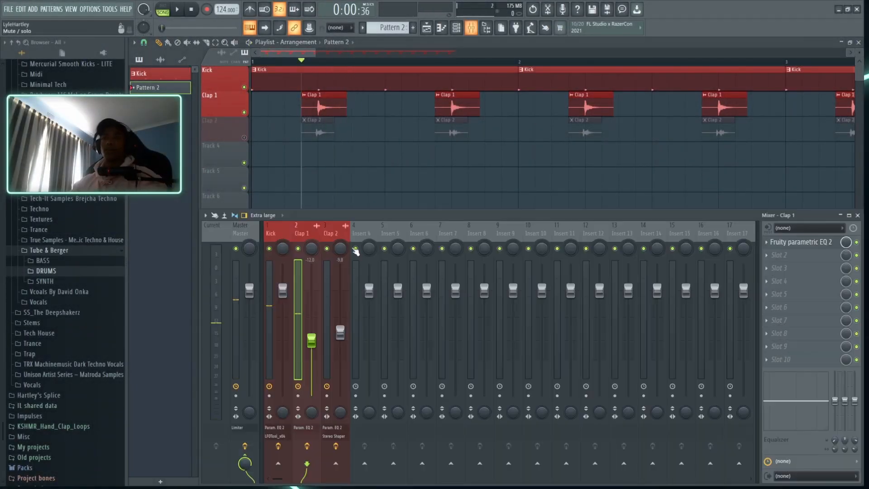
pyautogui.press('space')
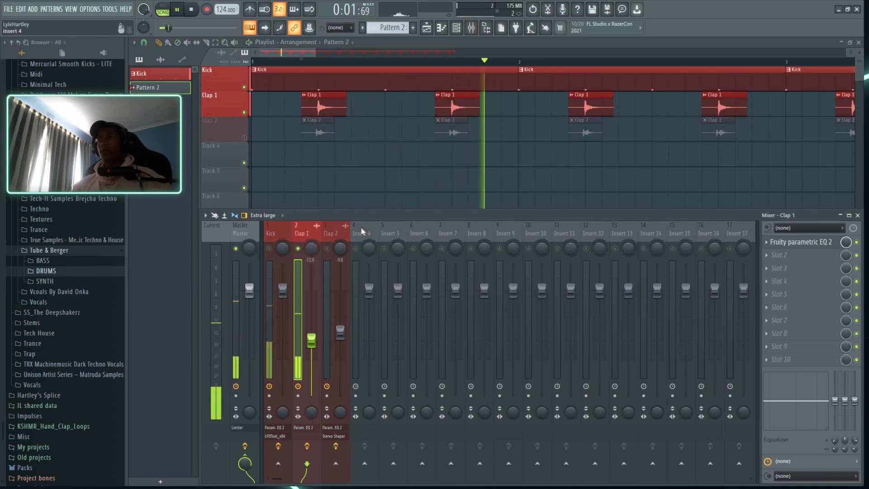
pyautogui.press('space')
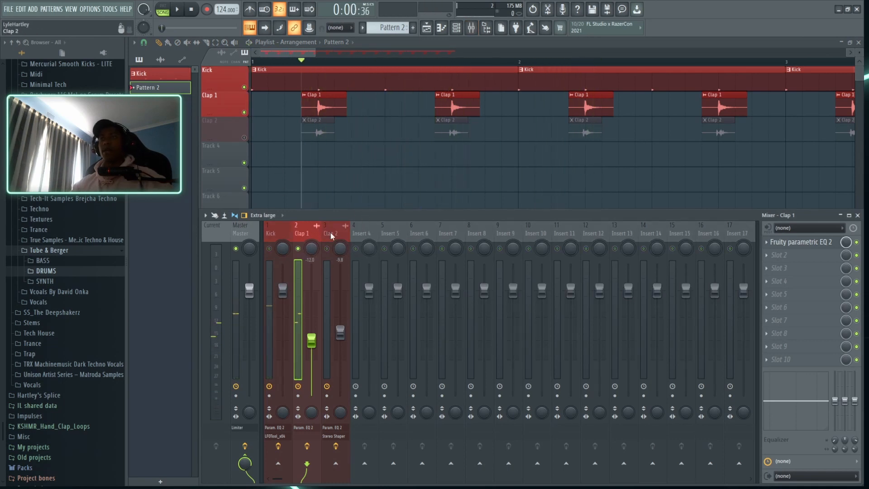
pyautogui.click(808, 243)
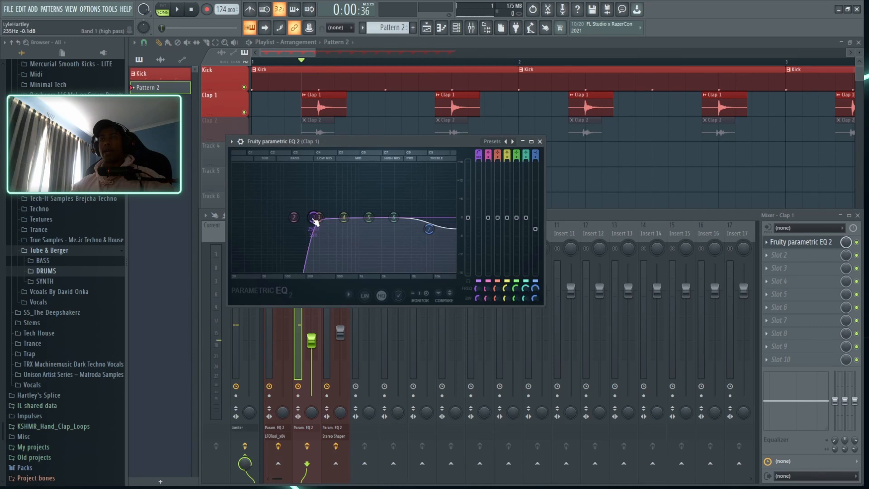
pyautogui.click(540, 142)
# - Solo the Clap 2 playlist track and examine how its first clip lines up with the Clap 1 clip
pyautogui.press('F9')
pyautogui.click(320, 134)
pyautogui.rightClick(244, 137)
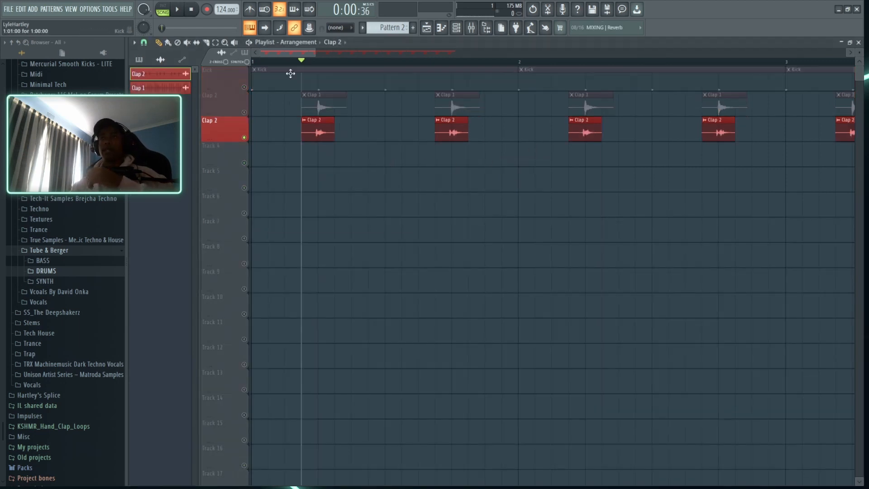
pyautogui.scroll(4, 294, 63)
pyautogui.scroll(2, 410, 64)
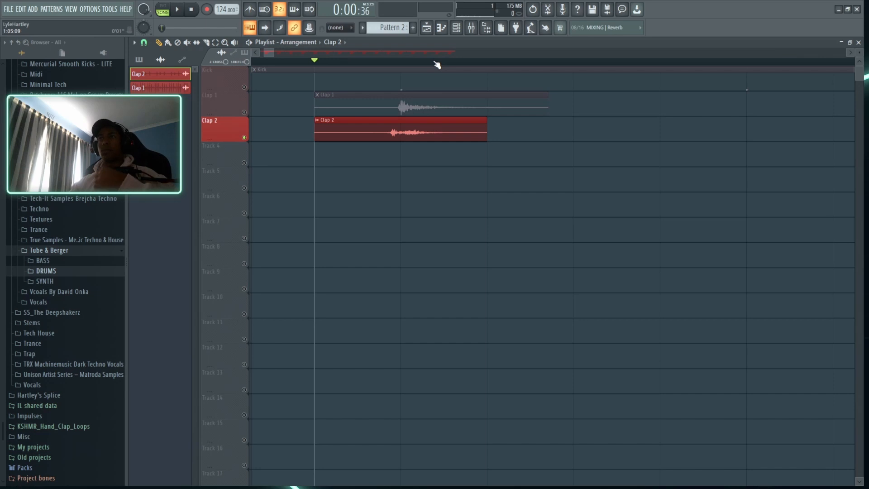
pyautogui.scroll(-2, 436, 64)
pyautogui.scroll(-5, 437, 65)
# - Review the Fruity Parametric EQ 2 and Fruity Stereo Shaper settings on the Clap 2 mixer channel
pyautogui.press('F9')
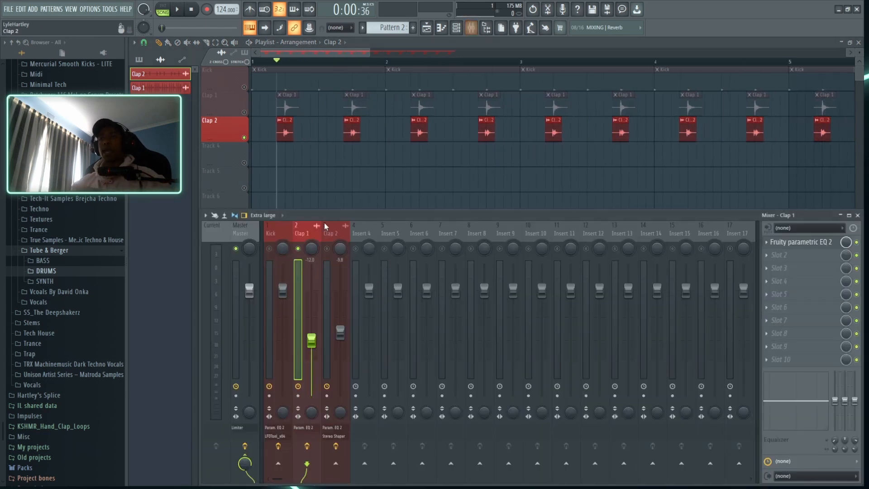
pyautogui.click(327, 234)
pyautogui.click(801, 242)
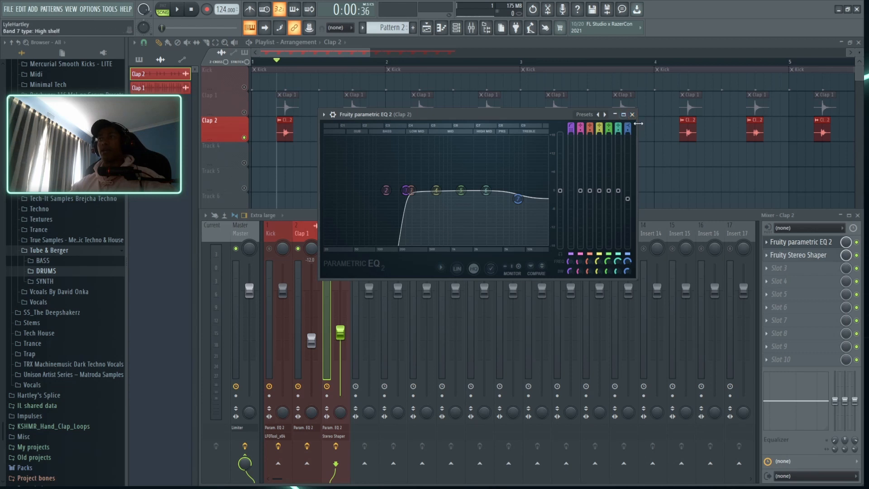
pyautogui.click(633, 114)
pyautogui.click(799, 255)
pyautogui.moveTo(402, 185); pyautogui.dragTo(439, 134)
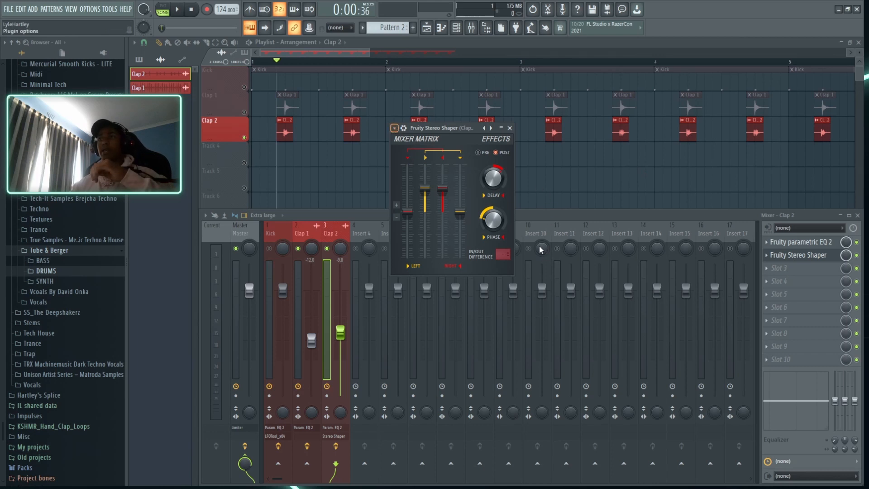
pyautogui.click(509, 128)
# - Raise the Clap 1 mixer volume to about -10.6 dB and unmute the Clap 1 playlist track
pyautogui.moveTo(312, 340); pyautogui.dragTo(312, 337)
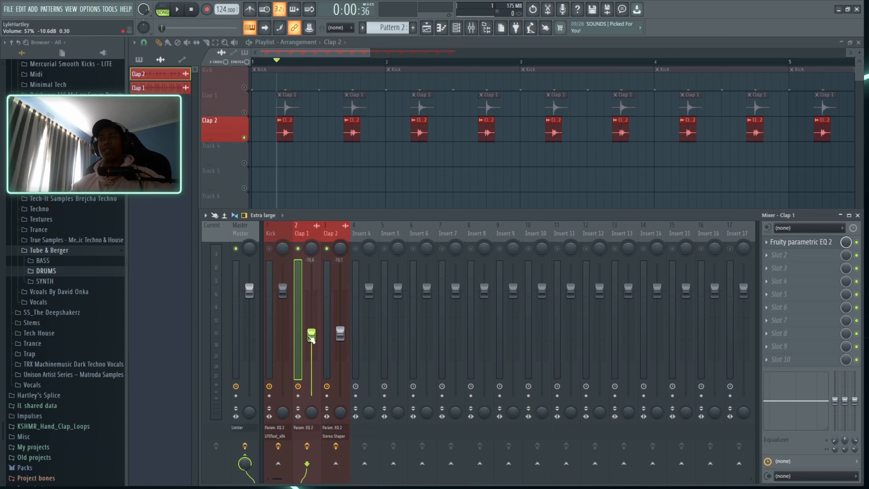
pyautogui.click(244, 112)
pyautogui.press('F9')
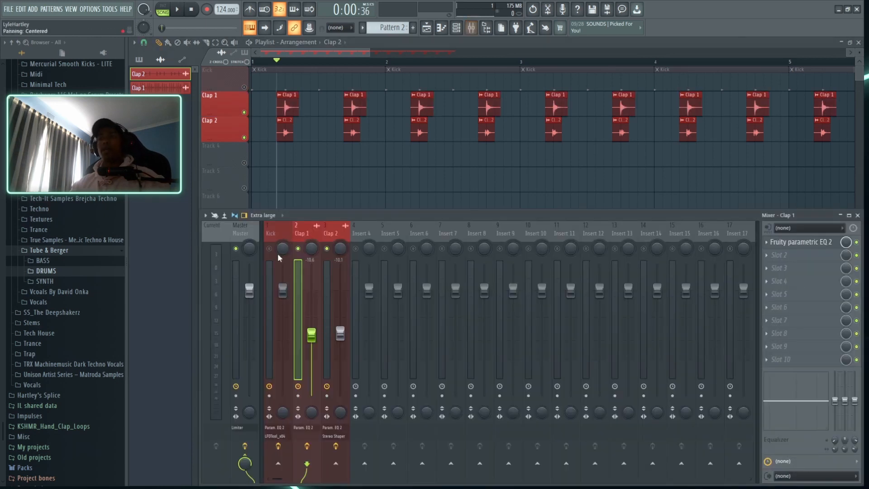
# - Unsolo the mixer channels, play both claps together, and unmute the Kick playlist track
pyautogui.rightClick(270, 249)
pyautogui.press('space')
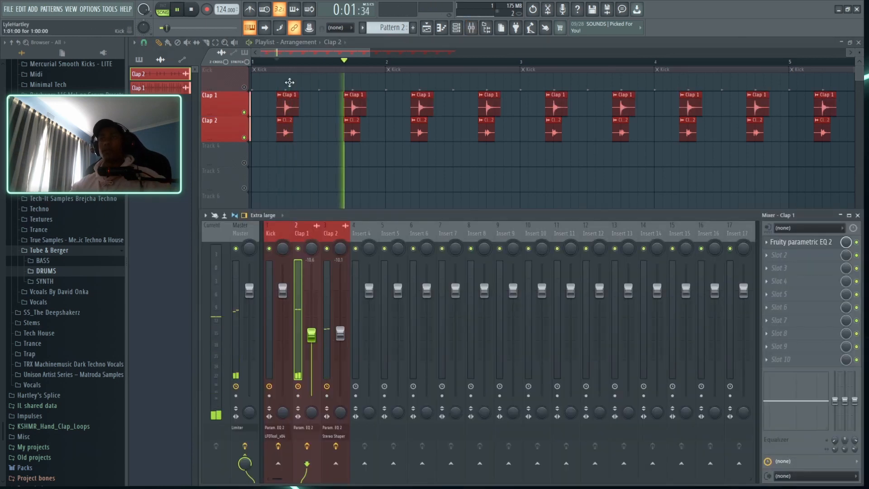
pyautogui.press('F9')
pyautogui.click(244, 86)
pyautogui.press('F9')
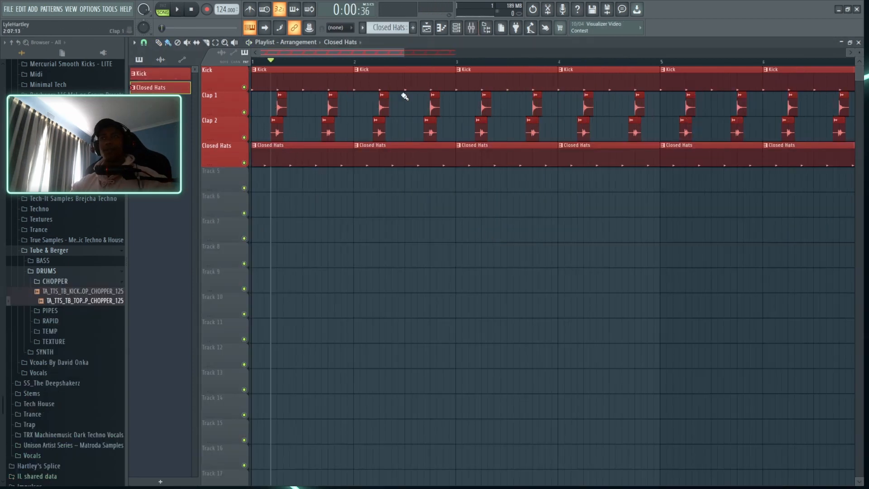
# - Add Fruity Parametric EQ 2 to the first effect slot of the Closed hats mixer channel
pyautogui.press('F6')
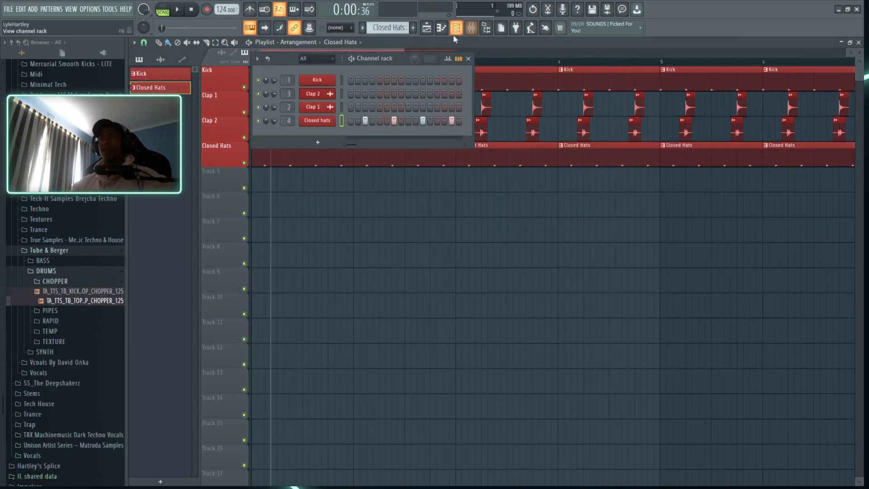
pyautogui.click(317, 120)
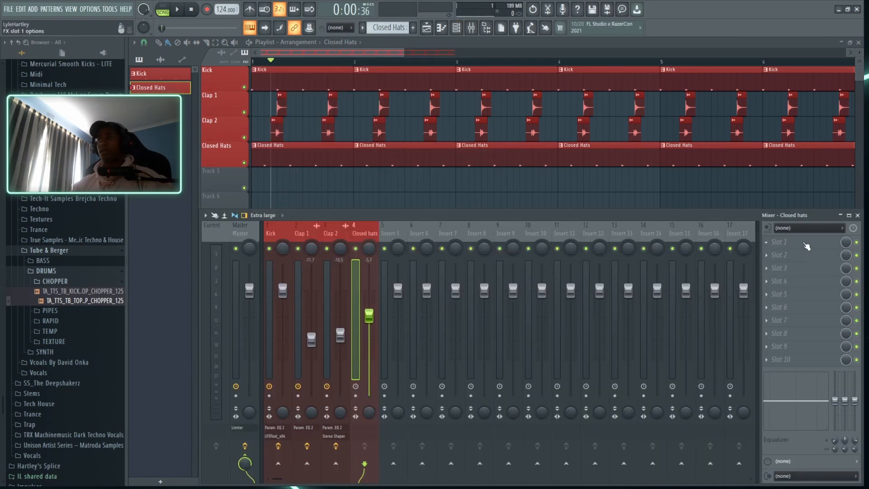
pyautogui.click(658, 158)
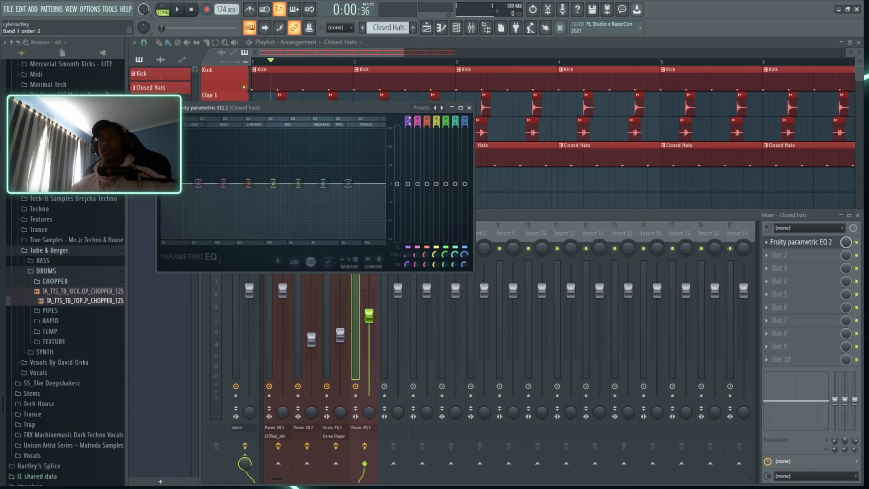
# - High-pass the closed hats at about 398 Hz with EQ band 1 and raise their mixer volume to about -3.1 dB
pyautogui.scroll(-2, 409, 120)
pyautogui.scroll(2, 408, 124)
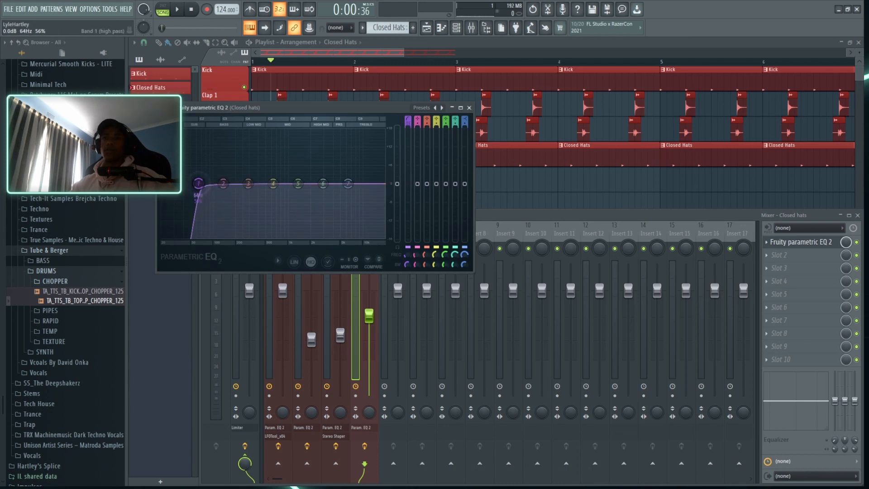
pyautogui.moveTo(198, 183); pyautogui.dragTo(273, 182)
pyautogui.press('space')
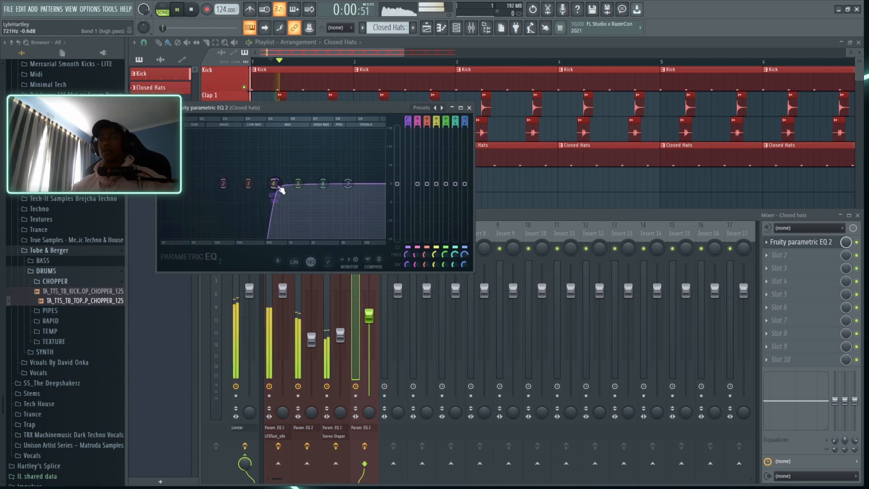
pyautogui.moveTo(273, 183); pyautogui.dragTo(260, 183)
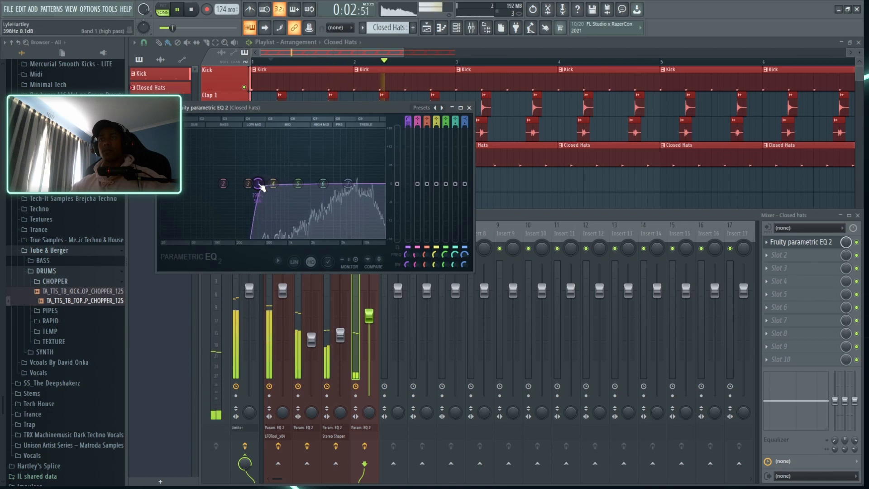
pyautogui.click(469, 107)
pyautogui.moveTo(369, 316); pyautogui.dragTo(369, 305)
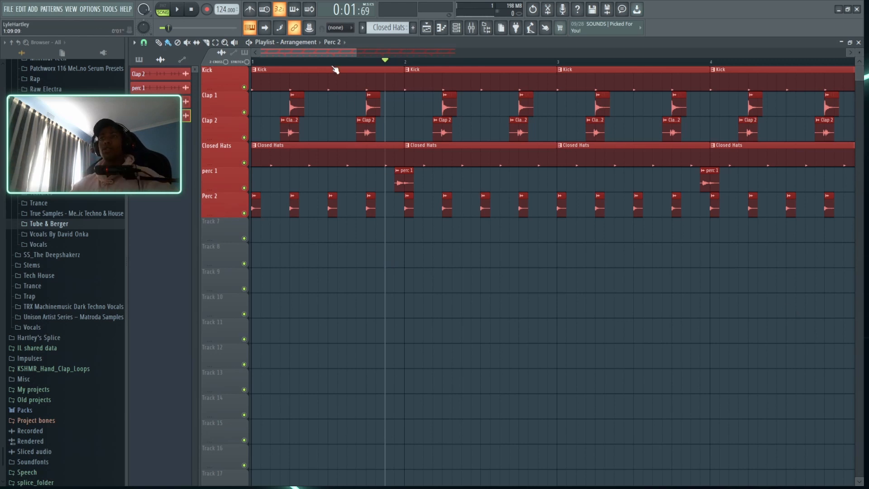
# - Move the playhead to the first perc 1 clip, solo the perc 1 mixer channel and listen to it
pyautogui.scroll(4, 395, 66)
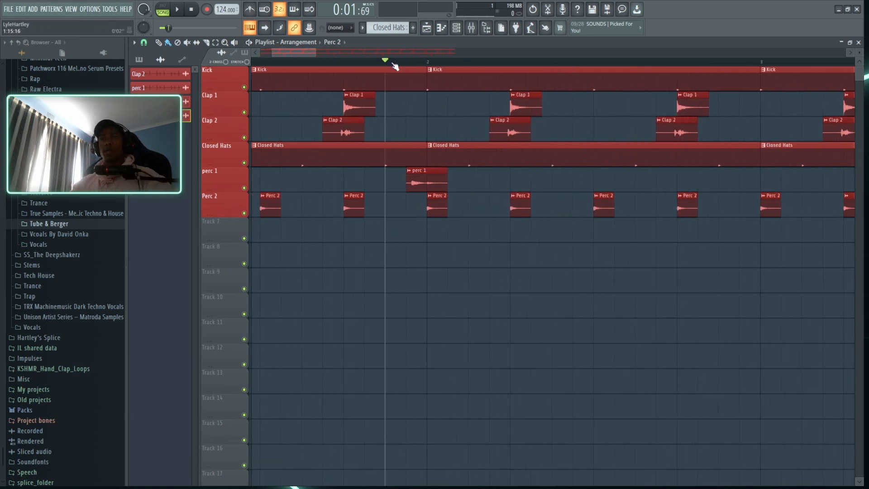
pyautogui.click(424, 62)
pyautogui.press('F9')
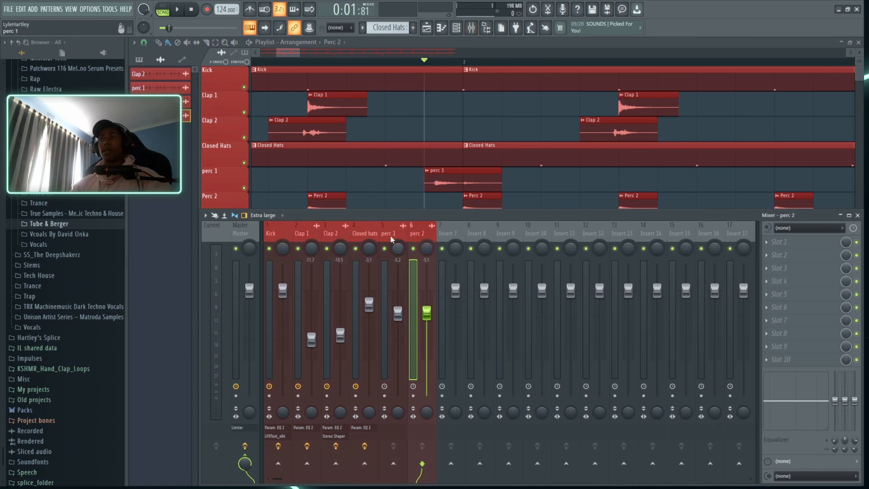
pyautogui.click(398, 315)
pyautogui.press('space')
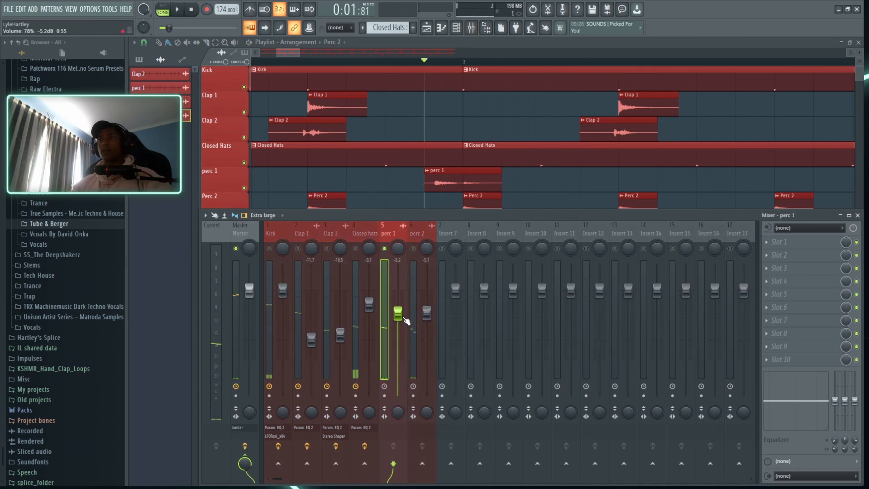
pyautogui.press('space')
# - Return the playhead to the song start and add Fruity Parametric EQ 2 to the soloed perc 2 mixer channel
pyautogui.scroll(-4, 427, 62)
pyautogui.scroll(5, 339, 55)
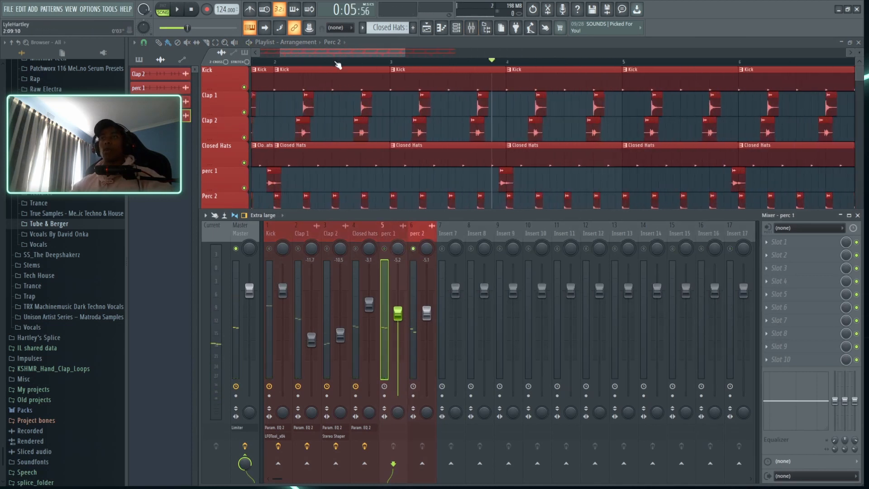
pyautogui.press('F9')
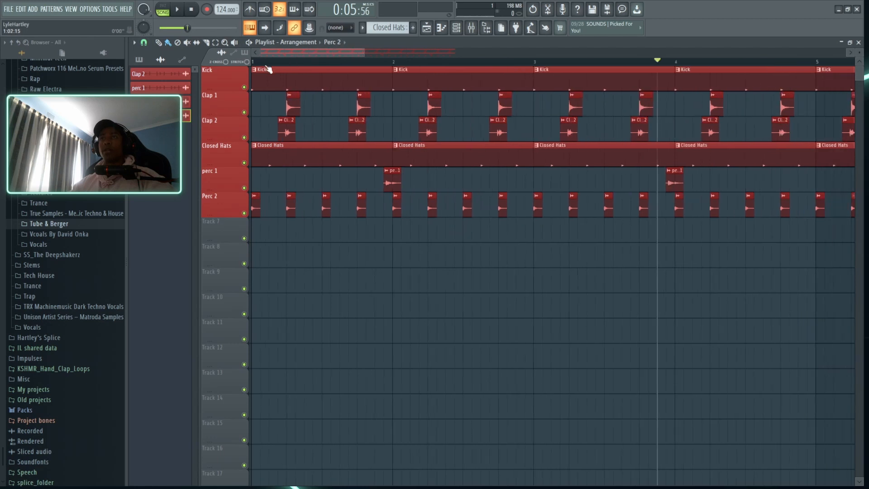
pyautogui.scroll(4, 273, 55)
pyautogui.press('F9')
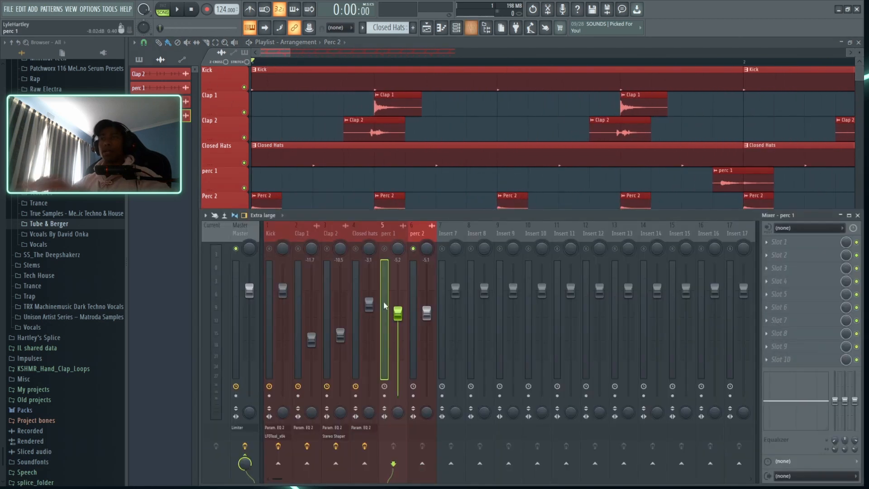
pyautogui.click(425, 240)
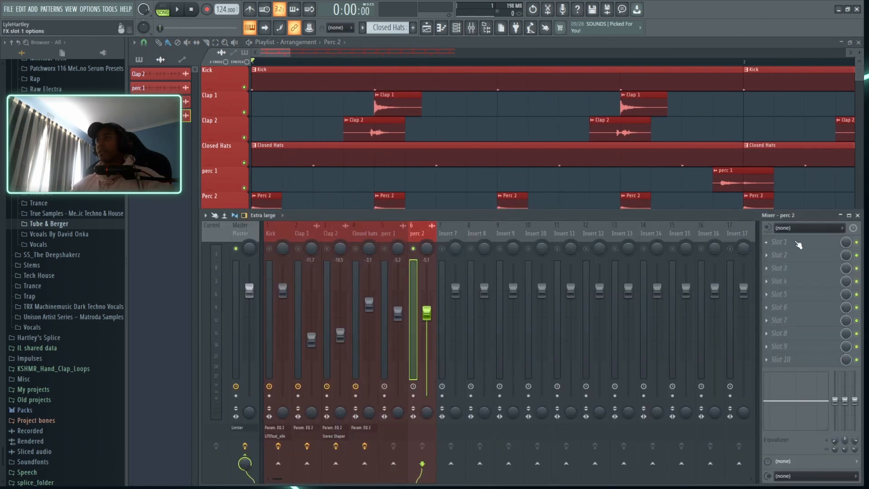
pyautogui.click(422, 217)
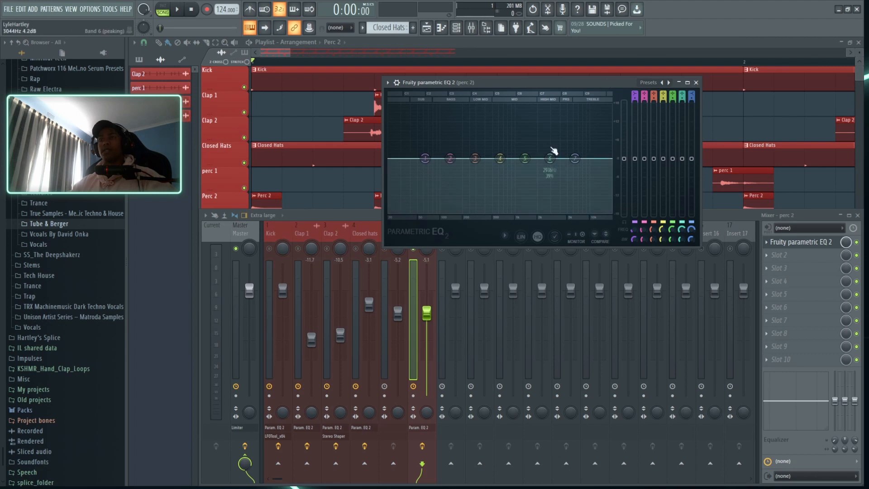
# - Play the soloed perc 2 and examine its frequency spectrum in the equalizer
pyautogui.press('space')
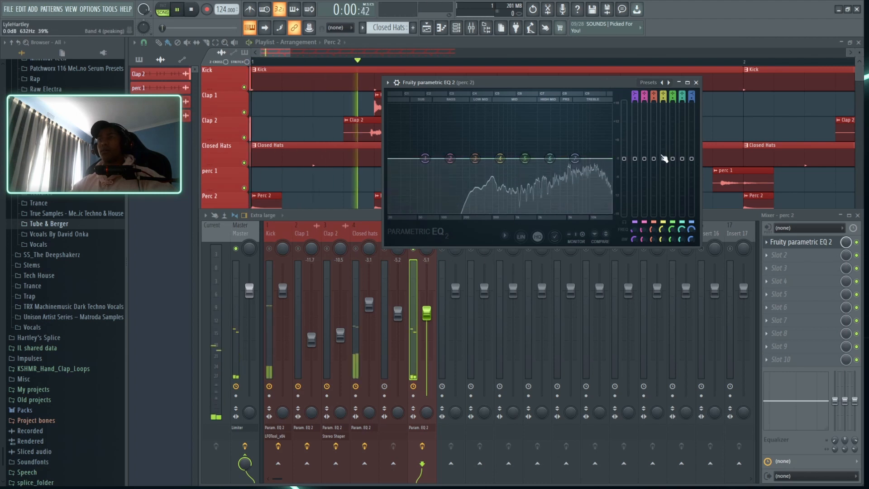
pyautogui.click(696, 82)
pyautogui.press('space')
pyautogui.scroll(-5, 452, 69)
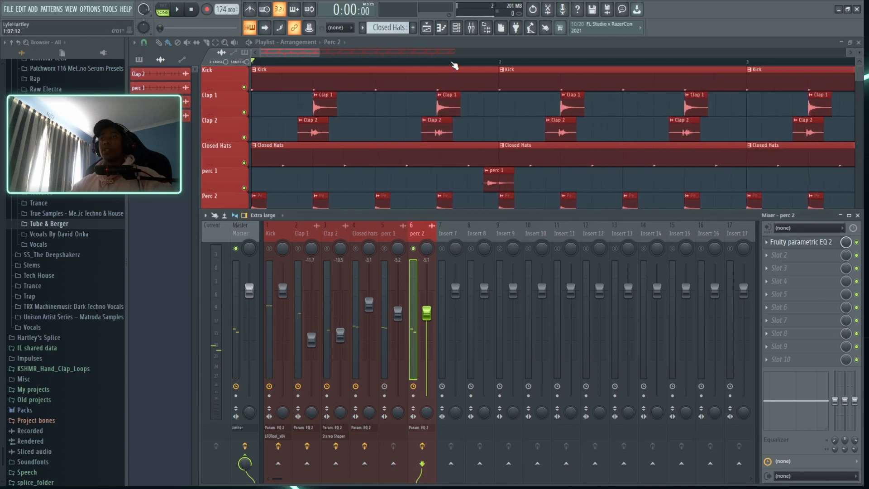
# - Lower the perc 2 mixer volume to about -9.8 dB and play it together with the kick
pyautogui.press('F9')
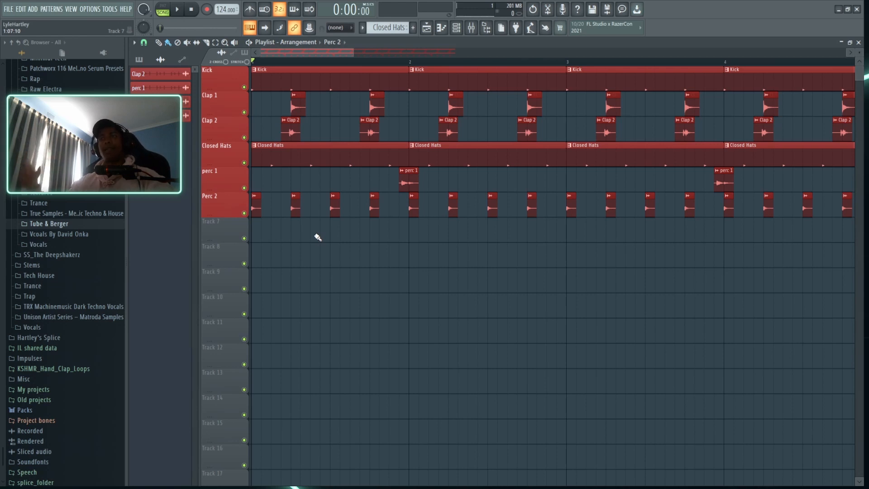
pyautogui.scroll(3, 300, 58)
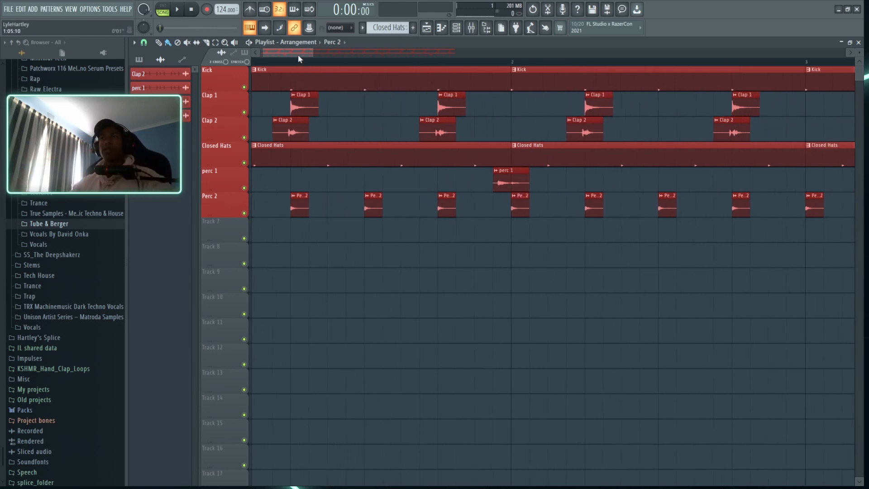
pyautogui.press('F9')
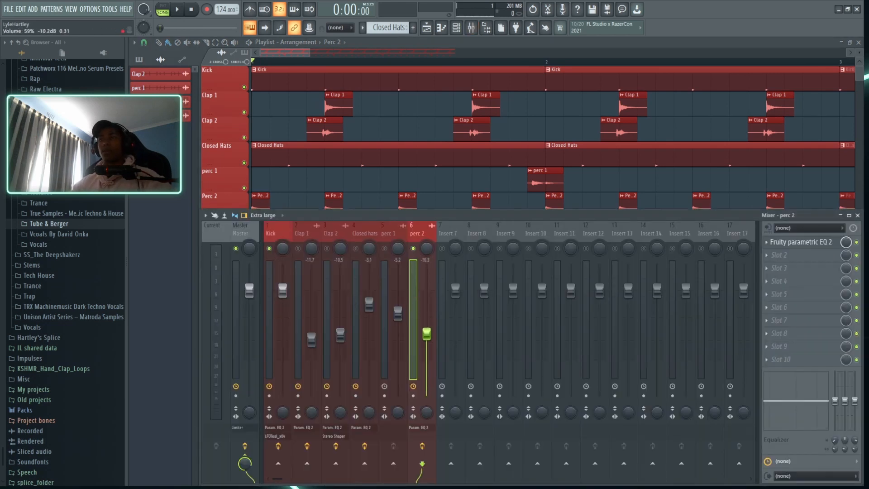
pyautogui.moveTo(430, 337); pyautogui.dragTo(430, 336)
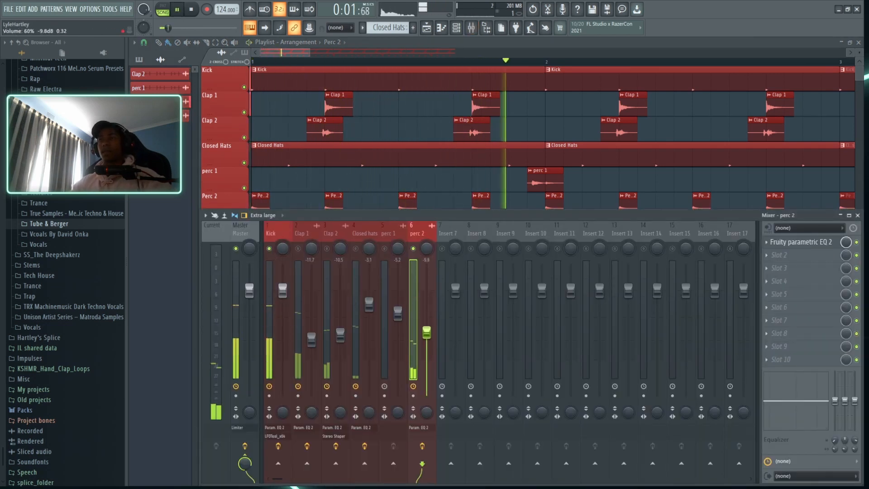
pyautogui.scroll(-6, 375, 73)
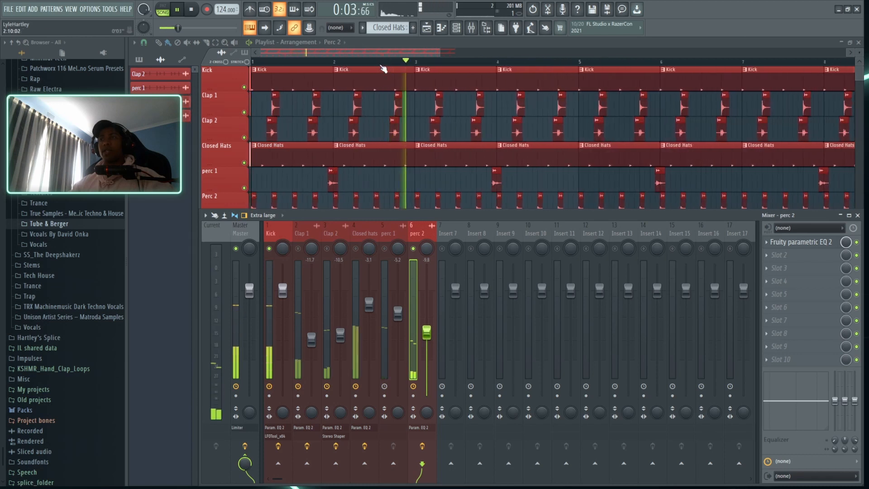
# - Unsolo all mixer channels, lower the perc 2 volume to about -10.1 dB and play the full groove
pyautogui.rightClick(385, 248)
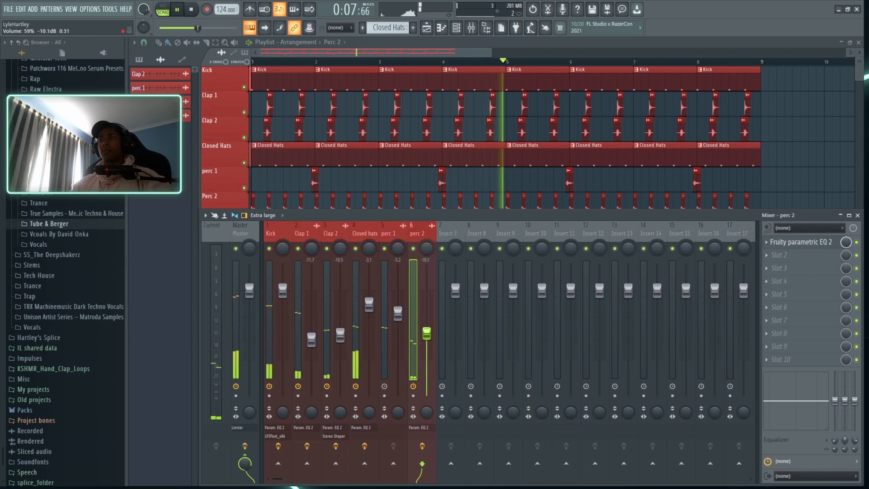
pyautogui.moveTo(426, 333); pyautogui.dragTo(430, 338)
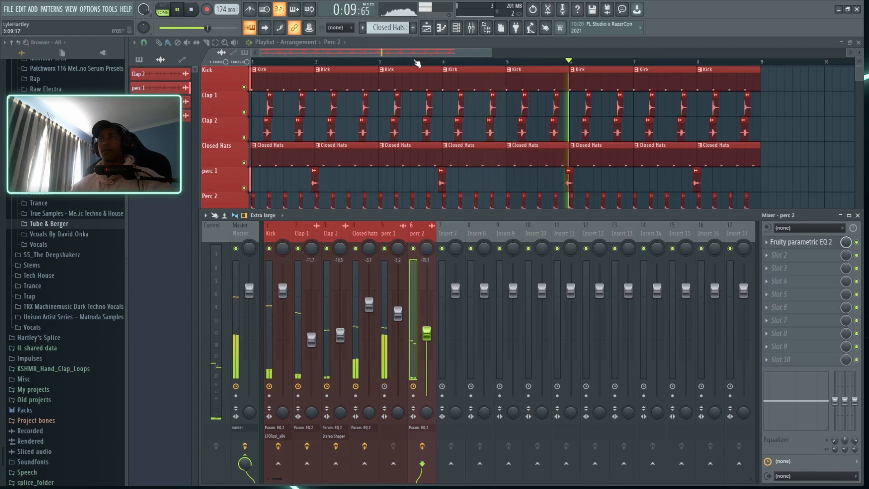
pyautogui.scroll(-3, 416, 63)
pyautogui.scroll(-1, 416, 63)
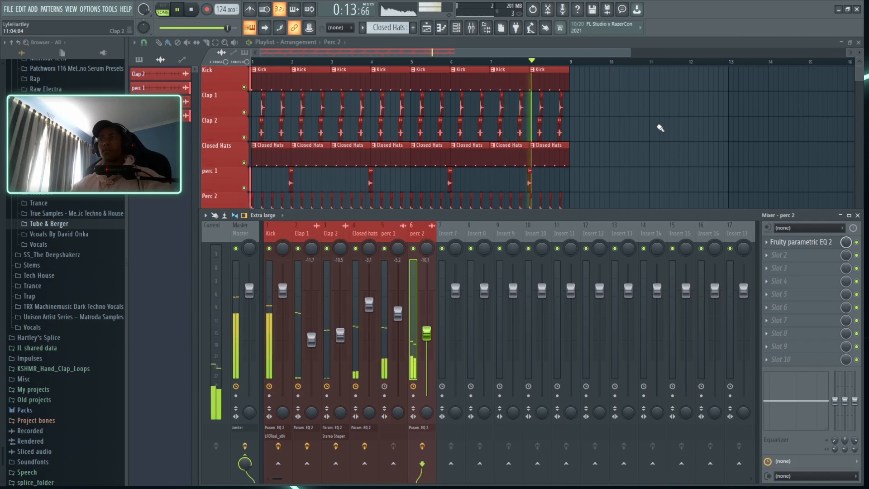
pyautogui.press('space')
# - Make a time selection over bars 5 to 8 in the playlist and bring the mixer back into view
pyautogui.press('F9')
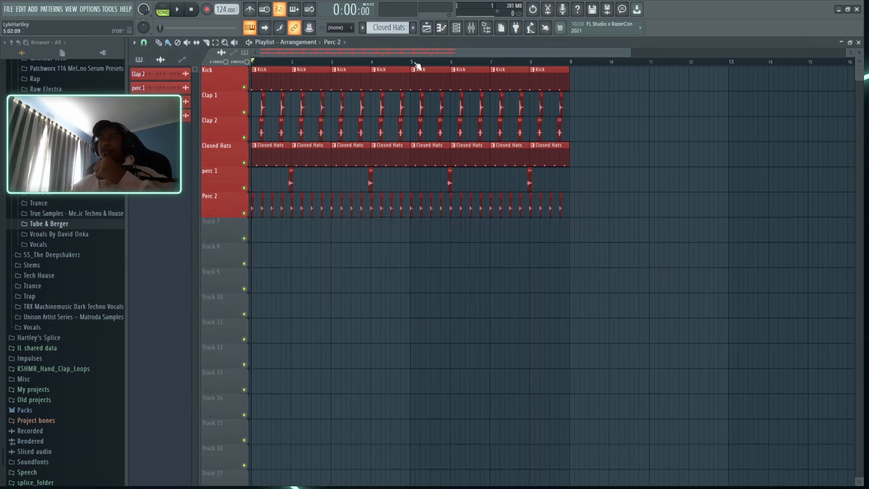
pyautogui.moveTo(413, 62); pyautogui.dragTo(571, 62)
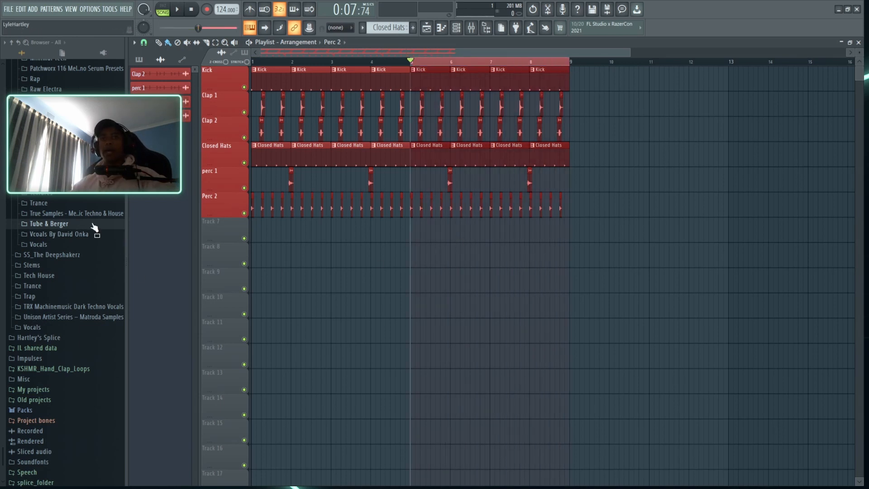
pyautogui.scroll(4, 422, 55)
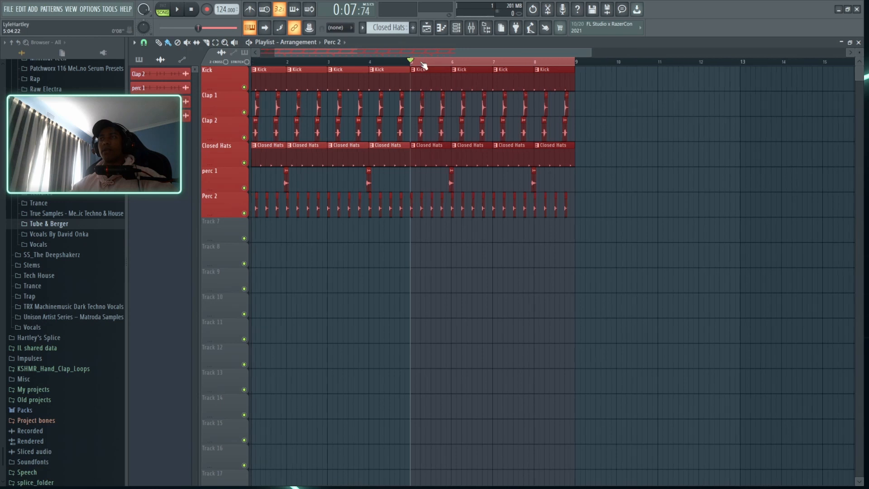
pyautogui.press('F9')
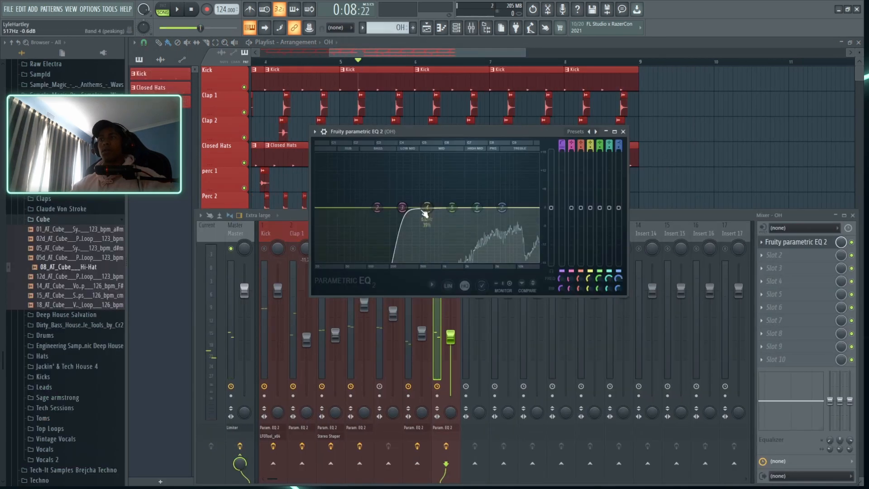
# - Close the OH equalizer, then preview the OH sample in its sampler settings from the channel rack
pyautogui.click(624, 132)
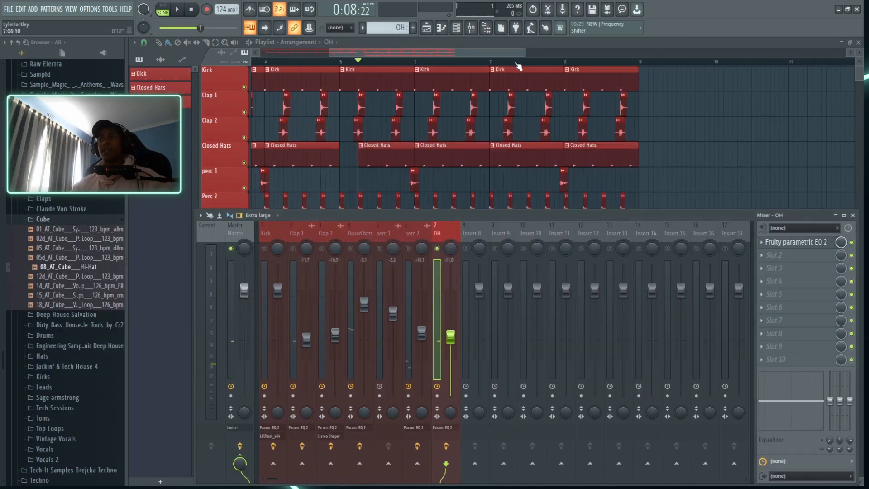
pyautogui.click(456, 28)
pyautogui.click(317, 162)
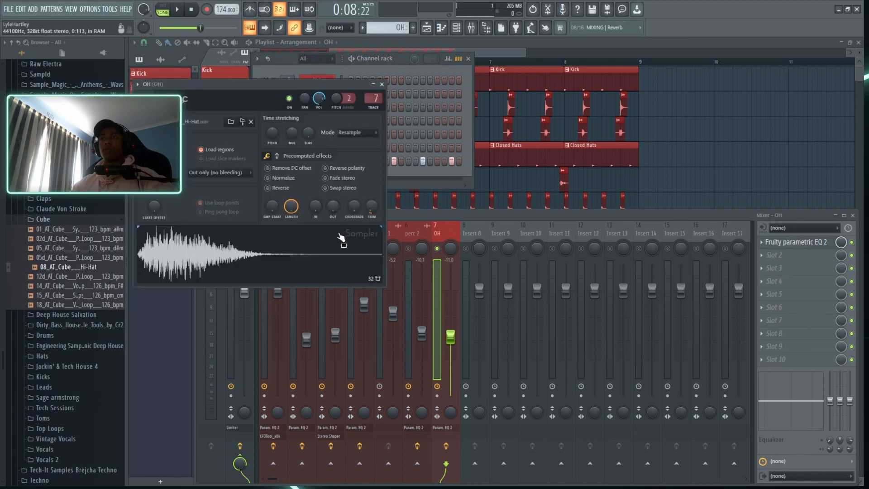
pyautogui.click(336, 257)
pyautogui.click(381, 84)
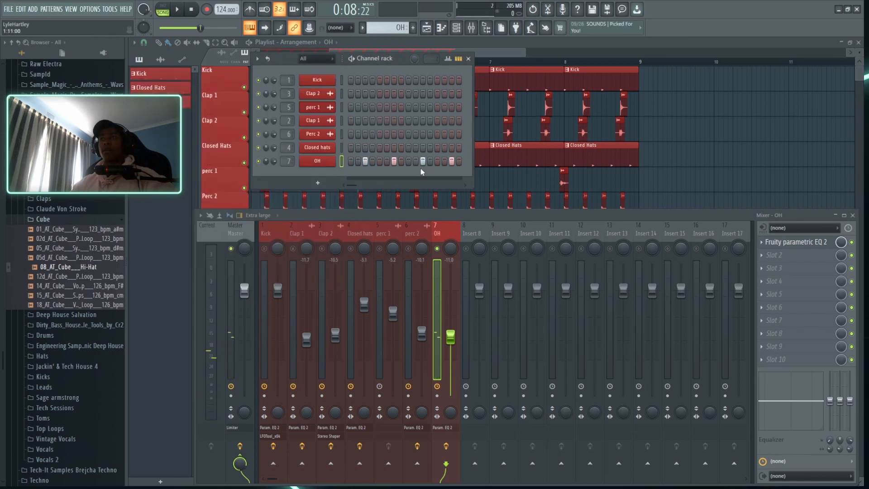
# - Move the OH mixer track two places to sit beside the closed hats and unmute the closed hats
pyautogui.hotkey('alt', 'Left')
pyautogui.hotkey('alt', 'Left')
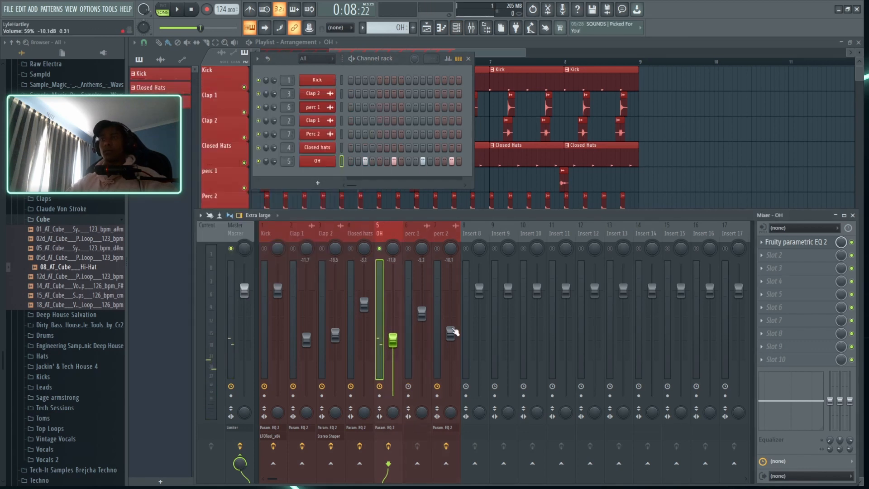
pyautogui.click(352, 249)
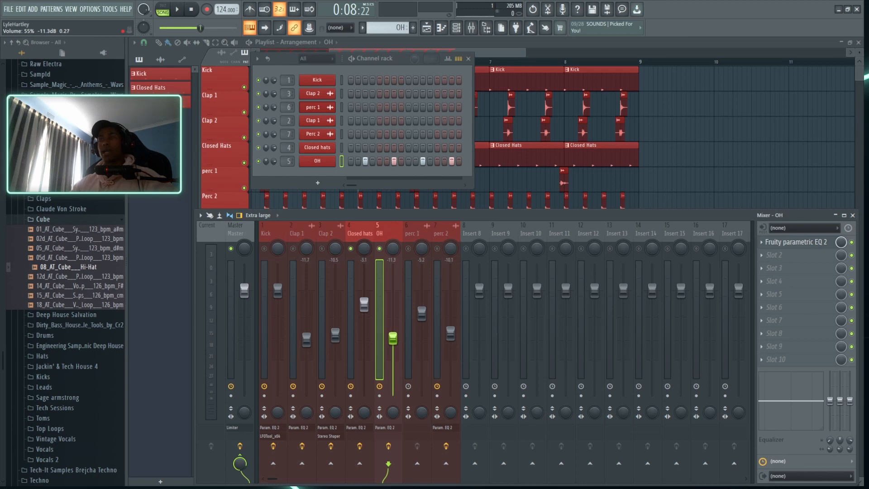
# - Play OH together with the closed hats, lower the OH volume to about -13.0 dB and toggle its mute to compare
pyautogui.press('space')
pyautogui.moveTo(393, 339); pyautogui.dragTo(397, 345)
pyautogui.click(380, 249)
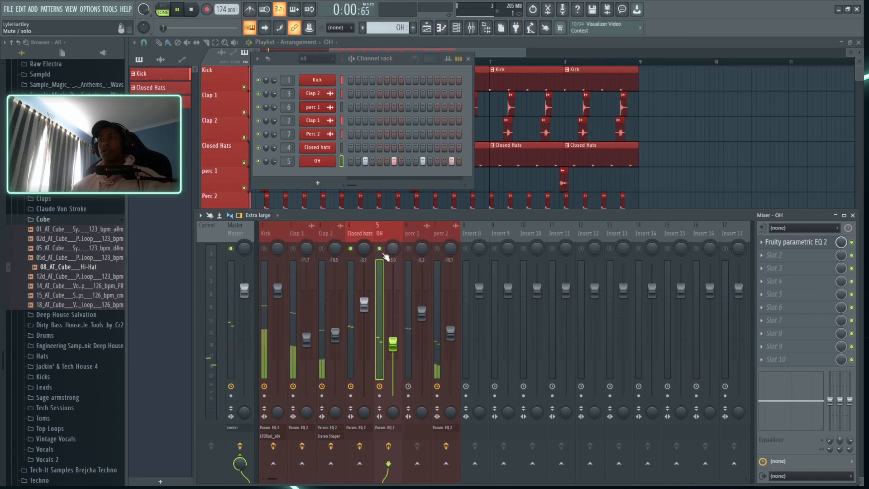
pyautogui.press('space')
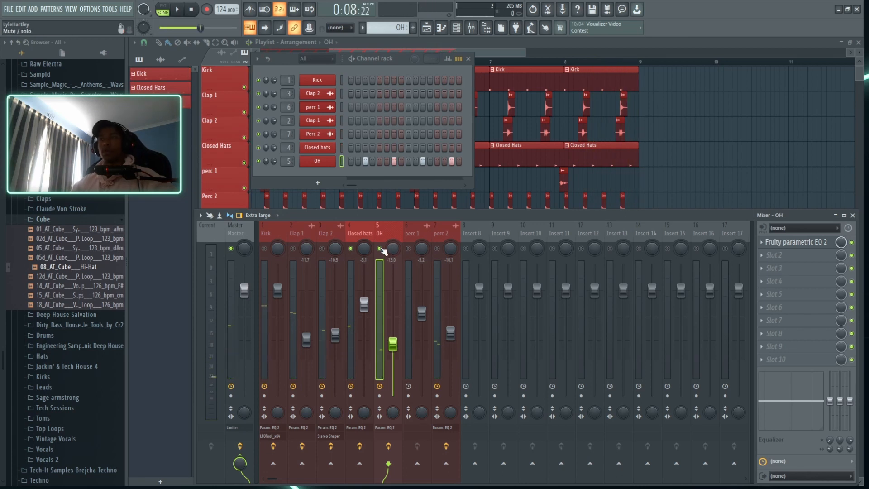
# - Close the open windows and play the arrangement from just before bar 5 to hear the open hats enter
pyautogui.press('F12')
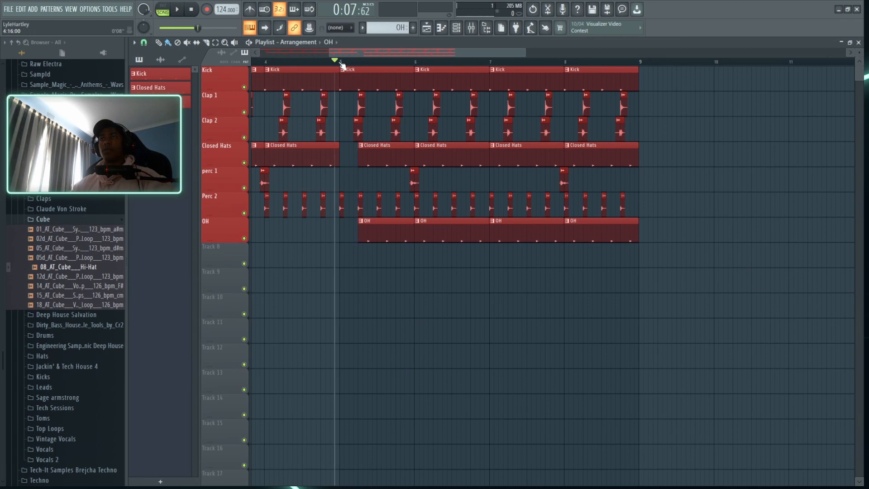
pyautogui.press('space')
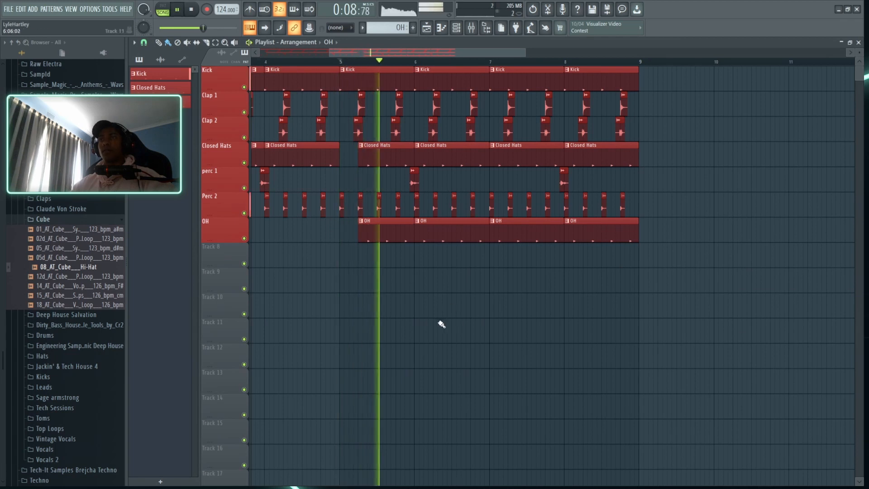
pyautogui.scroll(-1, 434, 65)
pyautogui.scroll(-2, 434, 66)
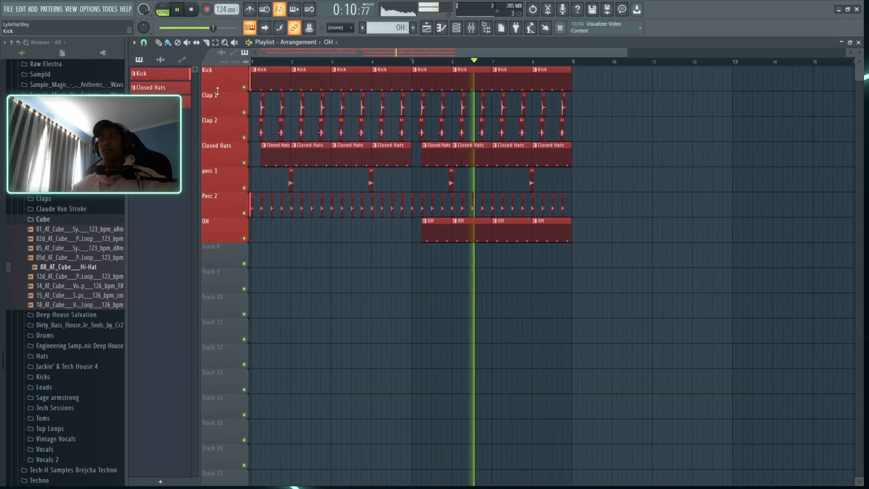
pyautogui.press('space')
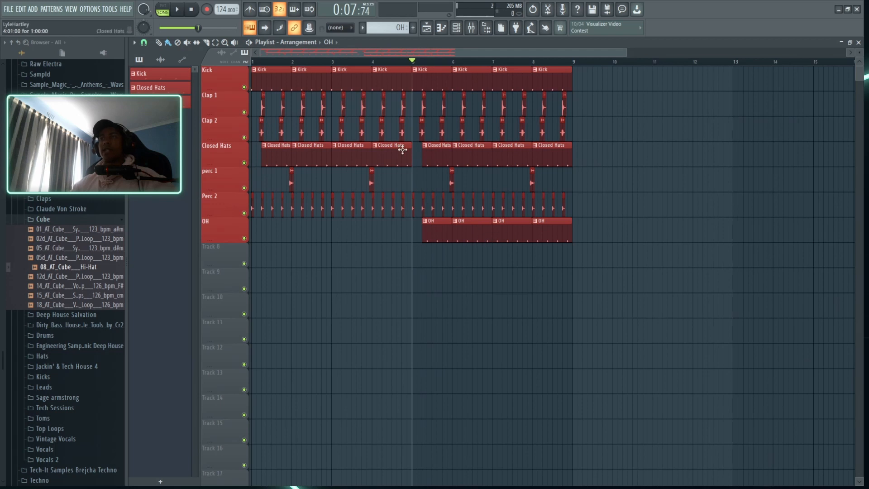
# - Try extending the Closed Hats clip back to the start of bar 5, then restore its one-beat gap
pyautogui.scroll(4, 403, 63)
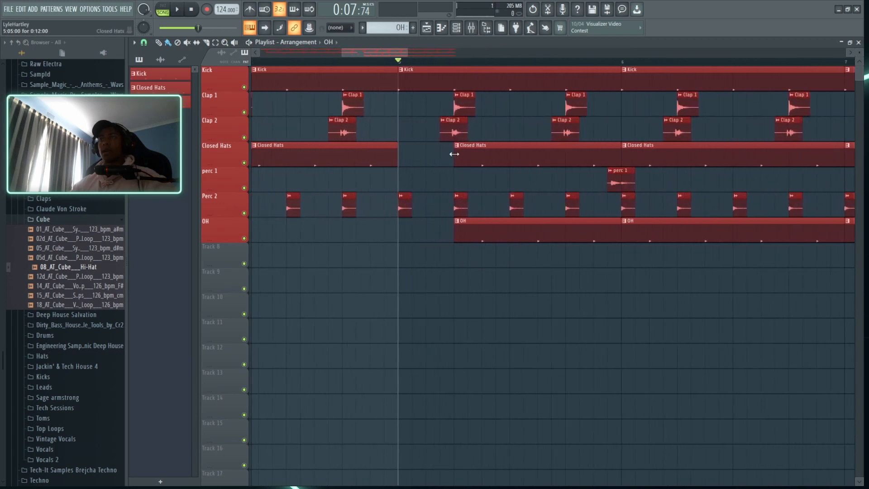
pyautogui.moveTo(454, 154)
pyautogui.mouseDown()
pyautogui.moveTo(404, 158)
pyautogui.moveTo(458, 154)
pyautogui.mouseUp()
pyautogui.moveTo(453, 156); pyautogui.dragTo(399, 156)
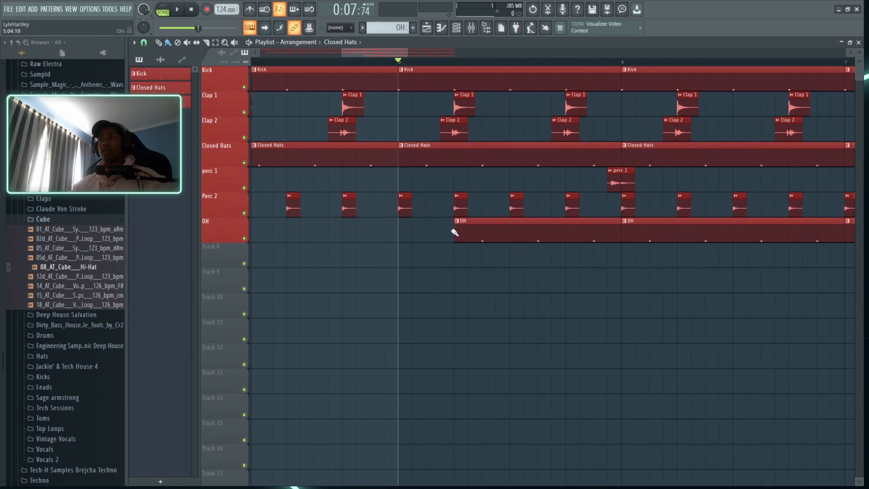
pyautogui.moveTo(454, 229)
pyautogui.mouseDown()
pyautogui.moveTo(393, 237)
pyautogui.moveTo(450, 231)
pyautogui.mouseUp()
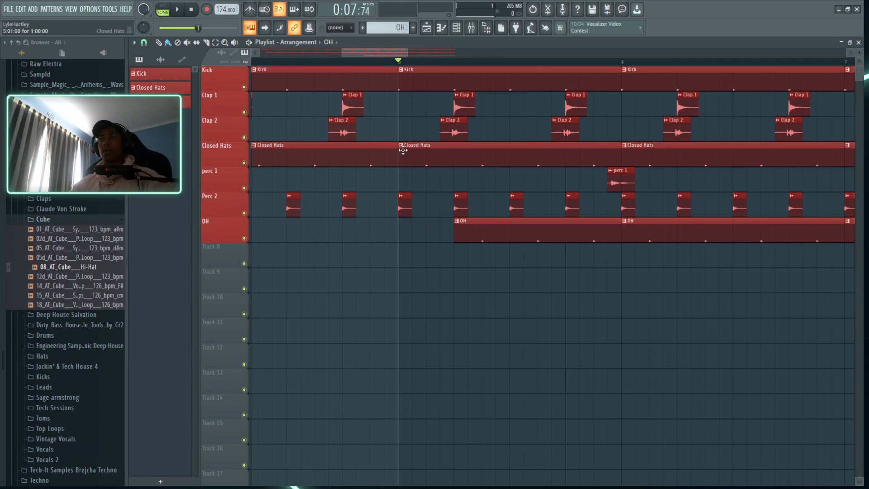
pyautogui.moveTo(403, 150); pyautogui.dragTo(437, 152)
pyautogui.scroll(-6, 410, 59)
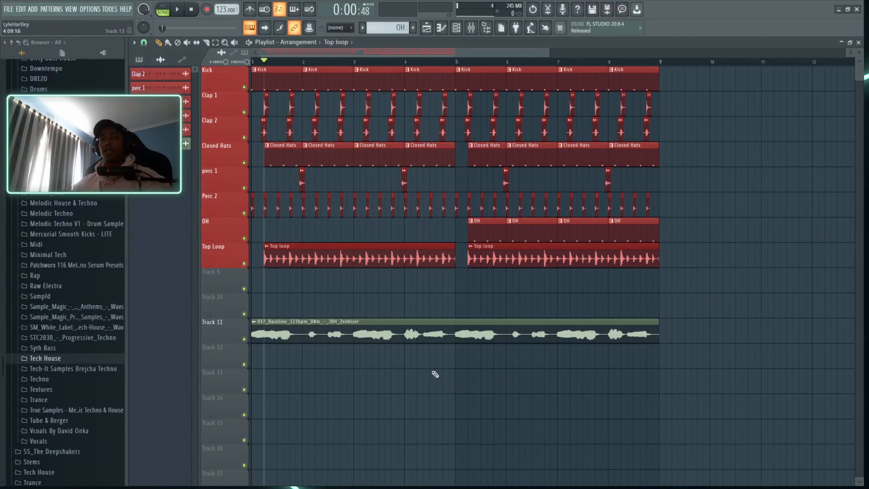
# - Play the soloed Top loop and lower its mixer volume to about -32.2 dB
pyautogui.press('F9')
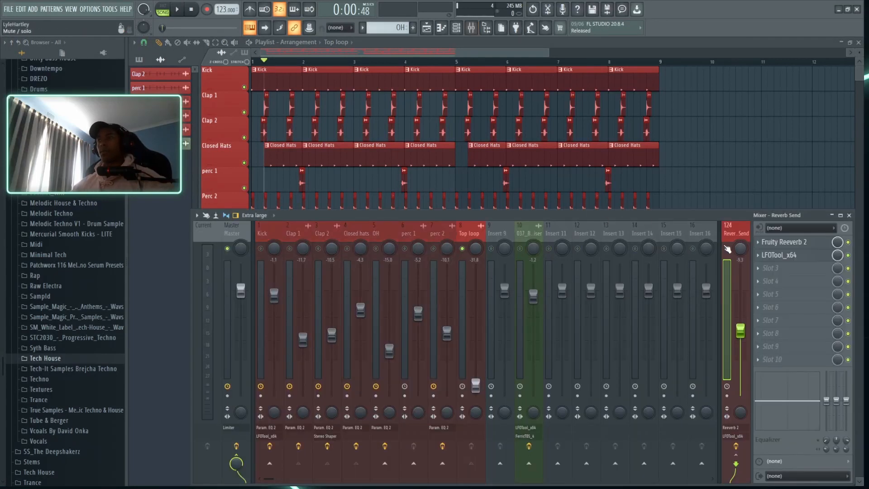
pyautogui.press('F9')
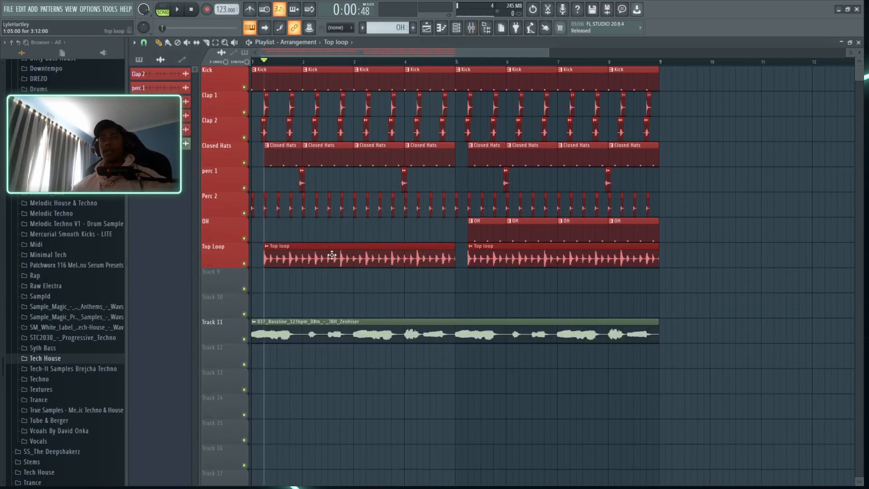
pyautogui.press('space')
pyautogui.press('F9')
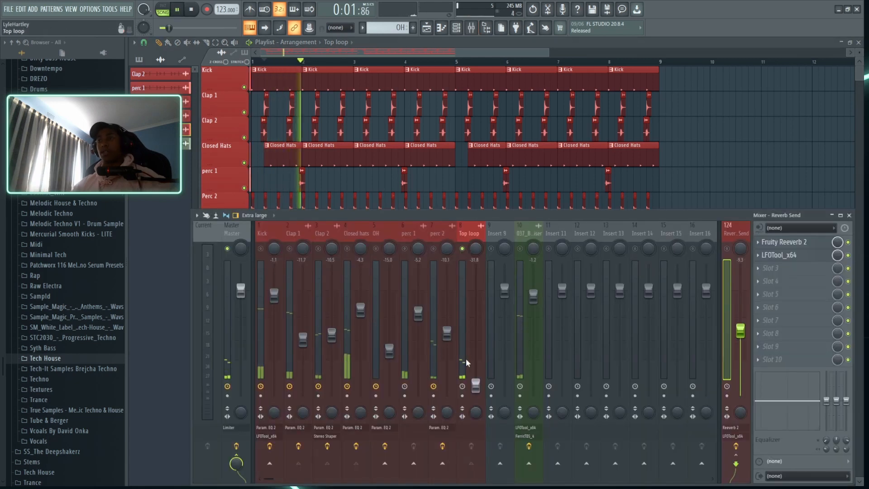
pyautogui.moveTo(475, 384); pyautogui.dragTo(475, 386)
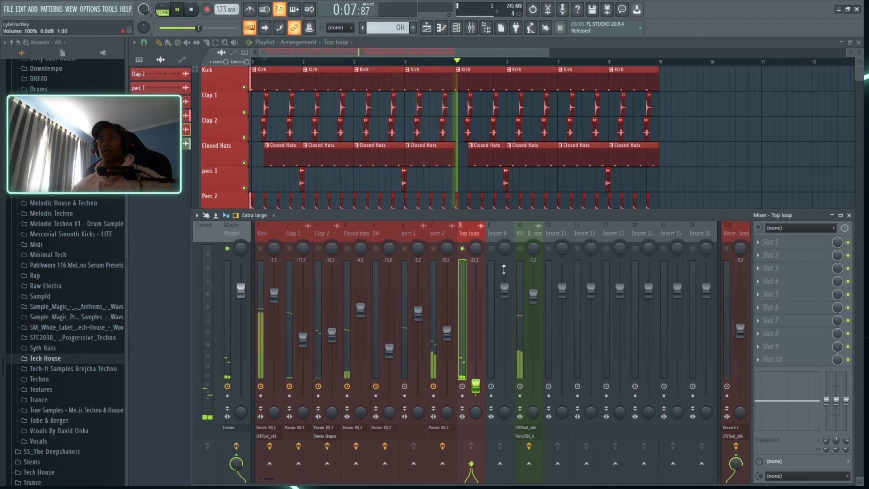
pyautogui.press('F9')
pyautogui.press('space')
pyautogui.press('F9')
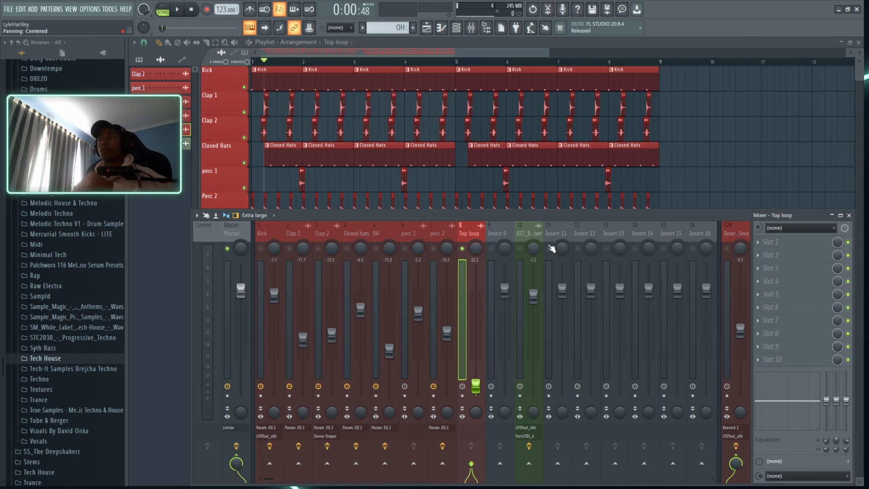
# - Unsolo all mixer tracks and select insert 123, next to the Reverb Send track
pyautogui.press('F9')
pyautogui.press('F9')
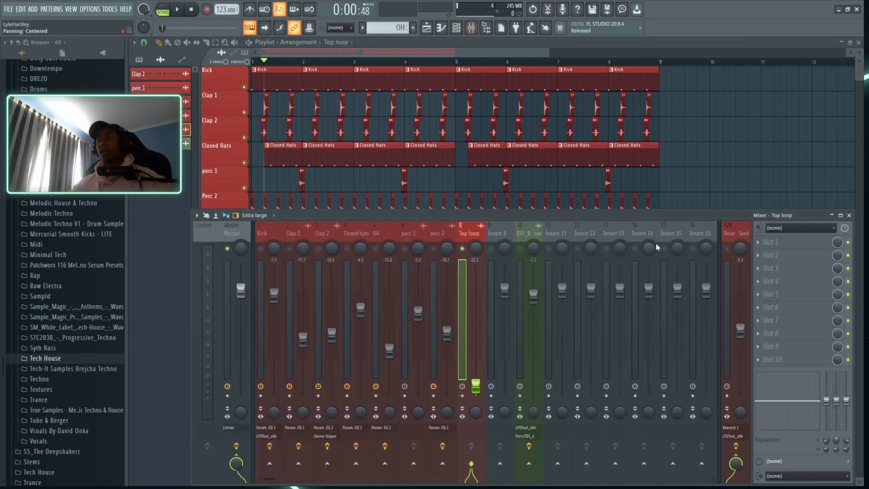
pyautogui.rightClick(729, 250)
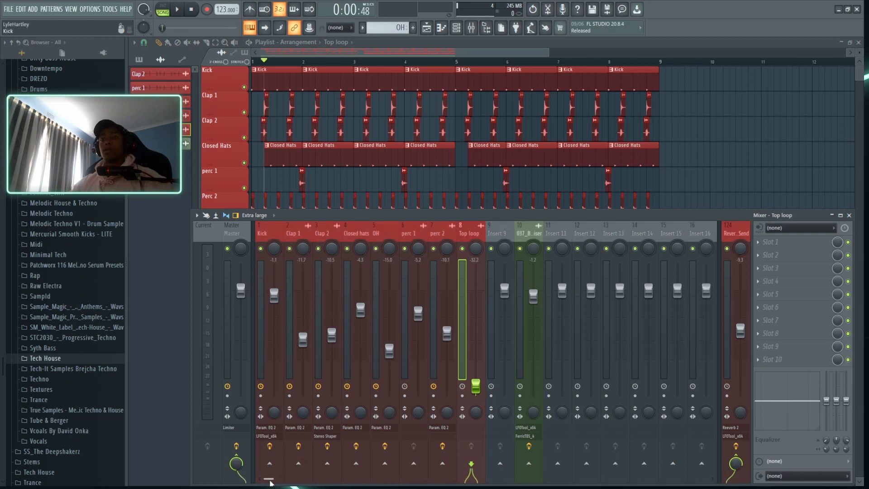
pyautogui.moveTo(271, 482); pyautogui.dragTo(694, 222)
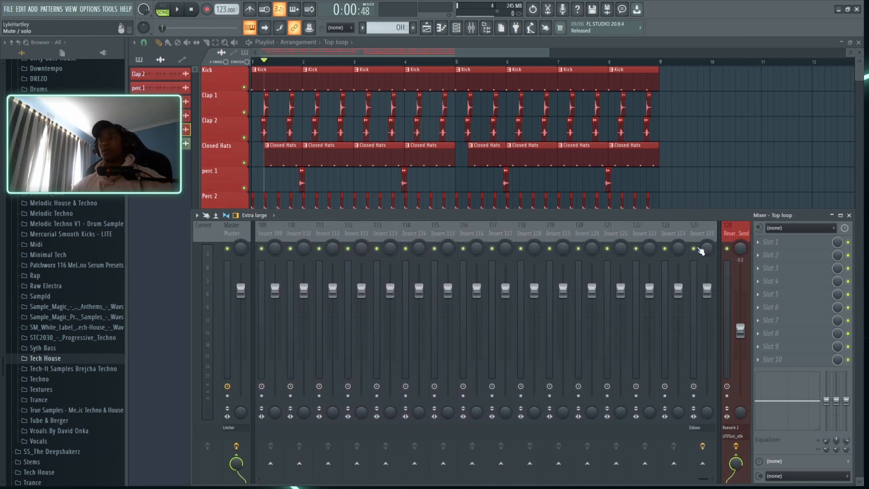
pyautogui.click(672, 227)
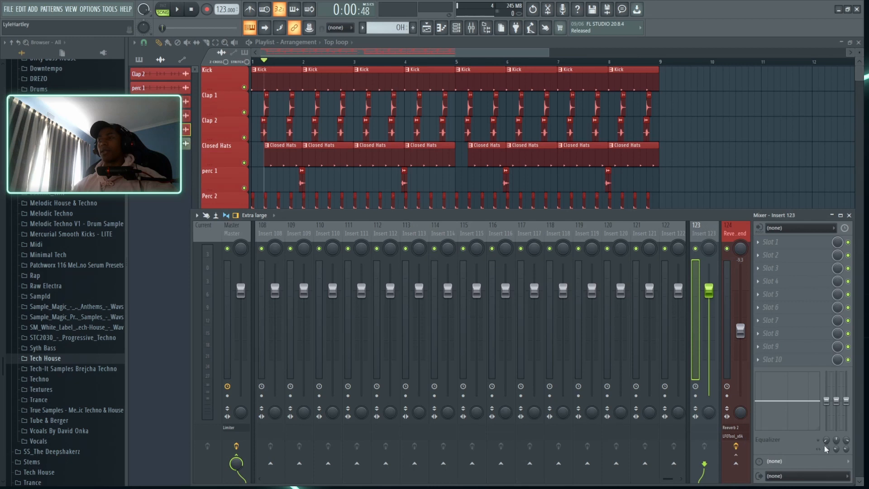
# - Select the Reverb Send track and examine its Fruity Reeverb 2 settings
pyautogui.click(745, 235)
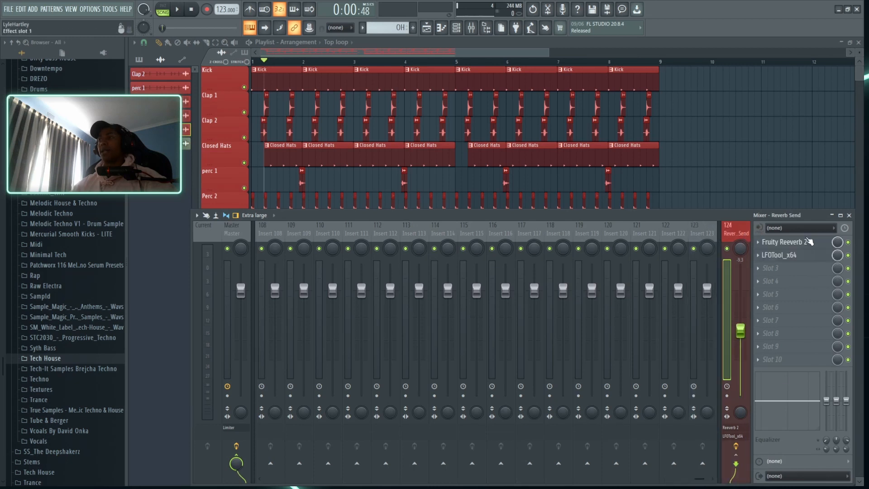
pyautogui.click(809, 242)
pyautogui.moveTo(407, 136); pyautogui.dragTo(353, 153)
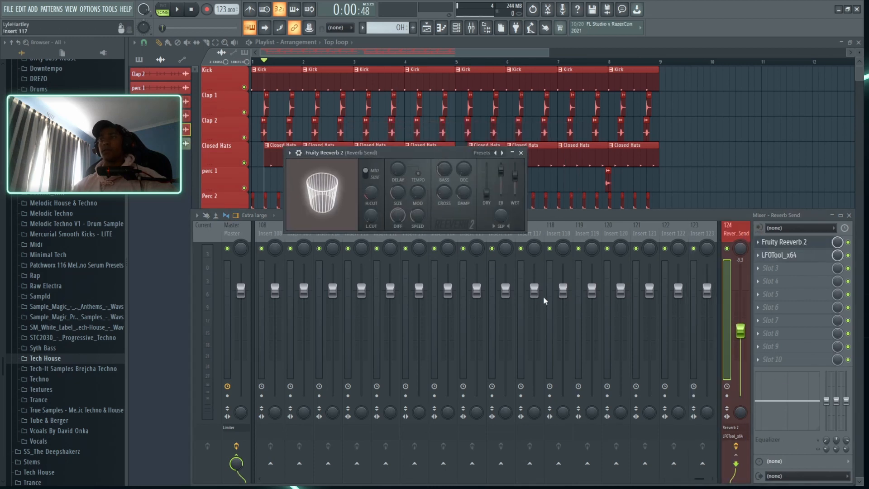
pyautogui.click(521, 152)
# - Open LFOTool_x64 on the Reverb Send track and position its window to examine the volume curve
pyautogui.click(785, 258)
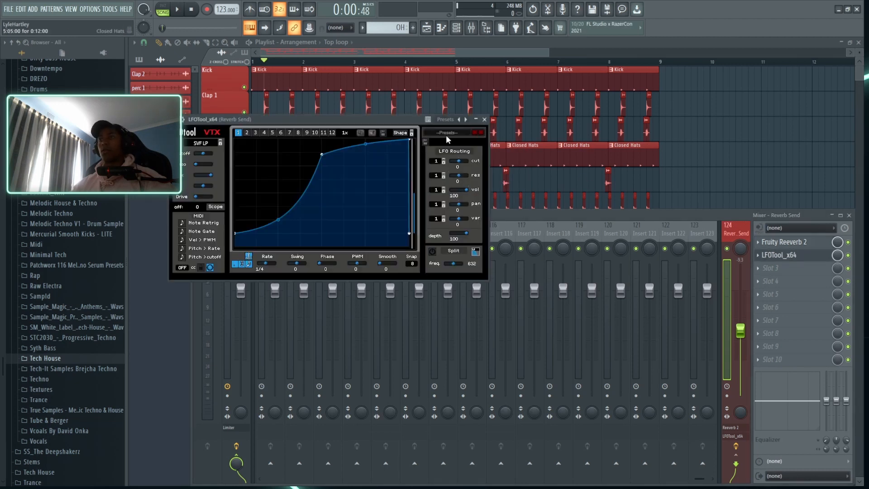
pyautogui.moveTo(366, 121); pyautogui.dragTo(512, 177)
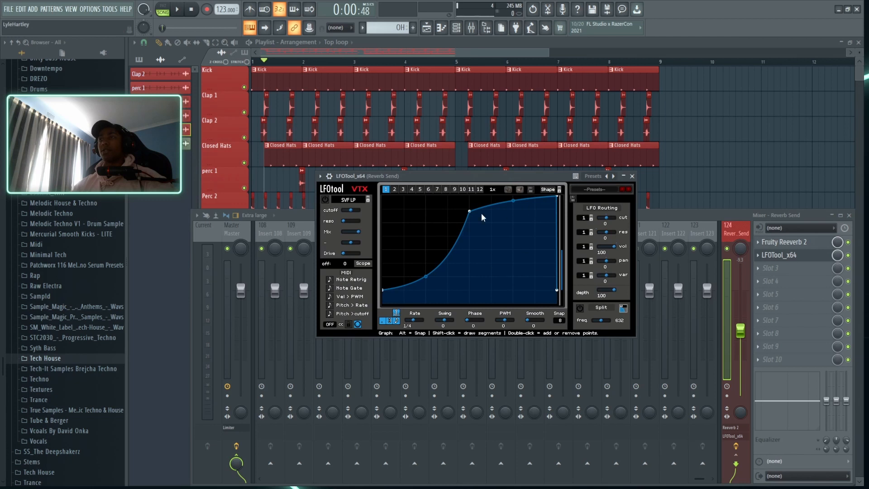
# - Close LFOTool and examine the reverb routing of Clap 1, Clap 2, Top loop and the Reverb Send track
pyautogui.click(633, 176)
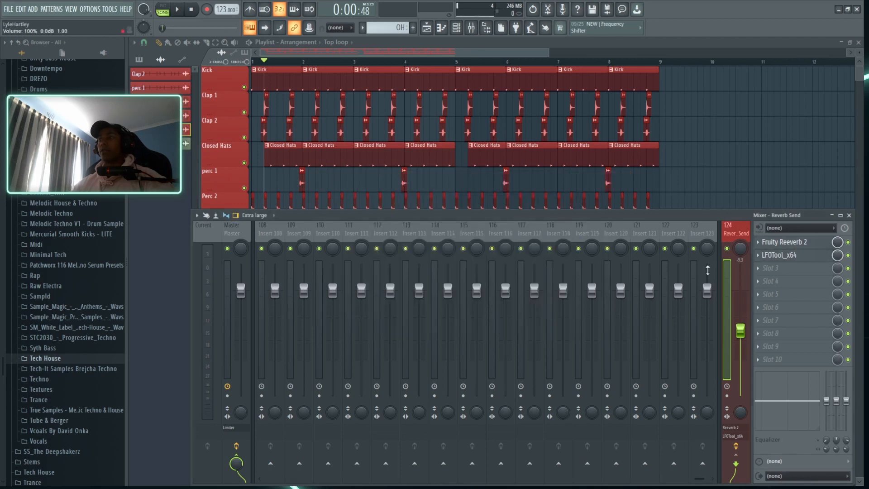
pyautogui.moveTo(699, 479); pyautogui.dragTo(268, 478)
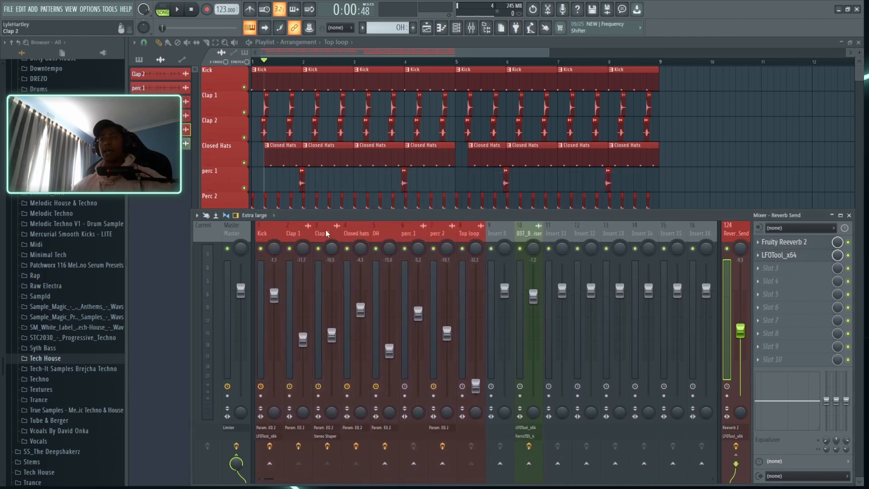
pyautogui.click(303, 233)
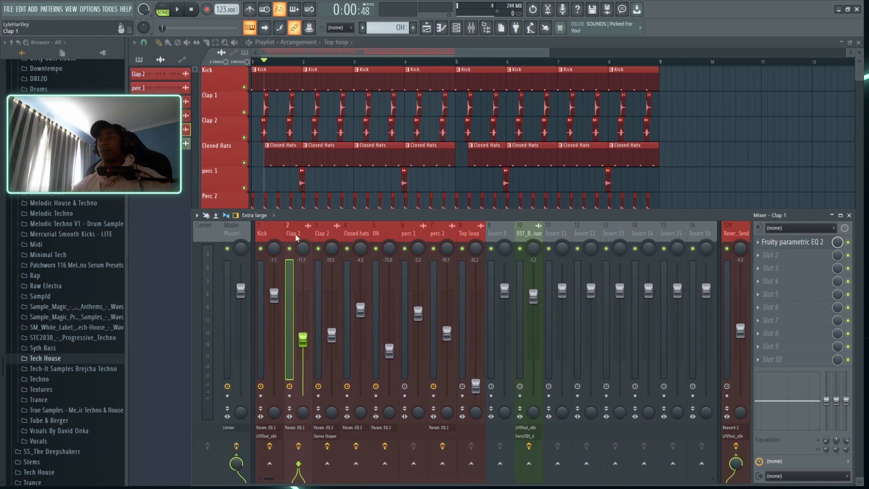
pyautogui.click(321, 234)
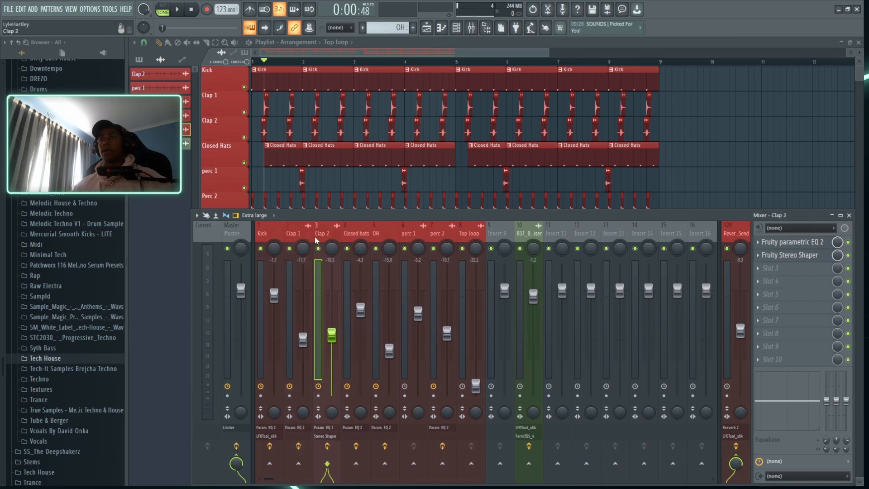
pyautogui.click(466, 233)
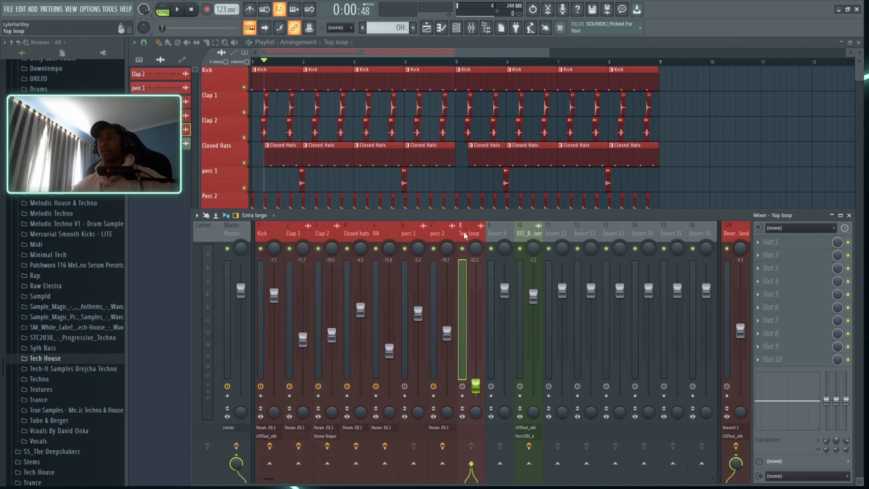
pyautogui.click(737, 232)
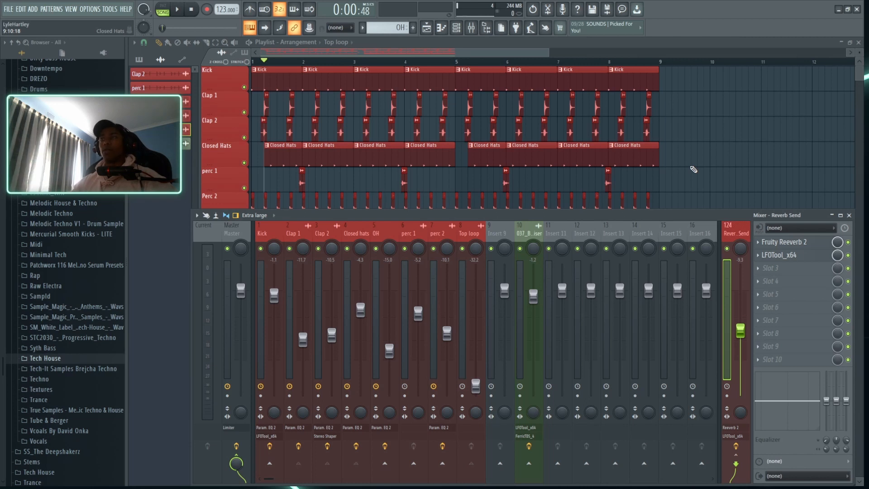
# - Play the groove and lower the starting point of the Reverb Send's LFOTool volume curve to about 2%
pyautogui.press('F9')
pyautogui.press('F9')
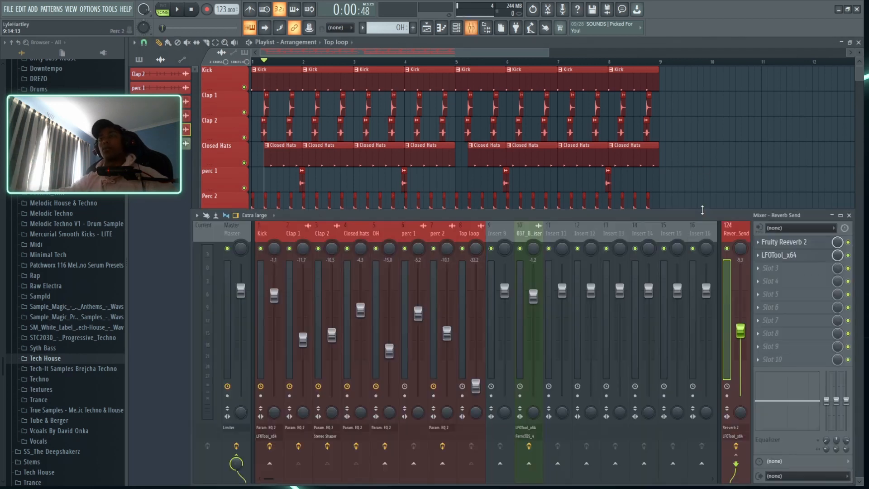
pyautogui.press('F9')
pyautogui.press('space')
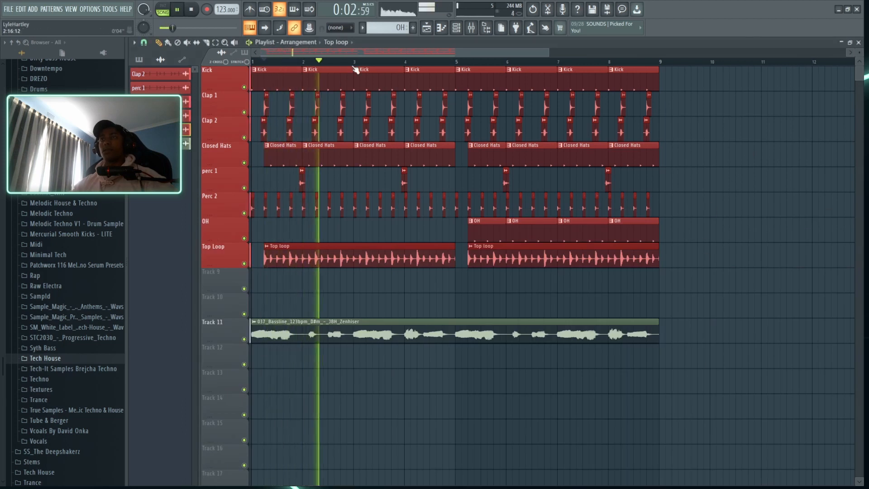
pyautogui.press('F9')
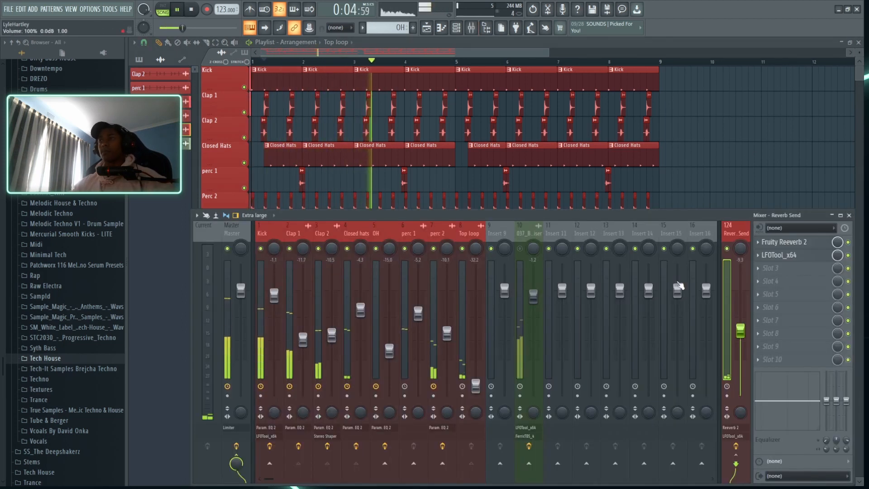
pyautogui.click(779, 254)
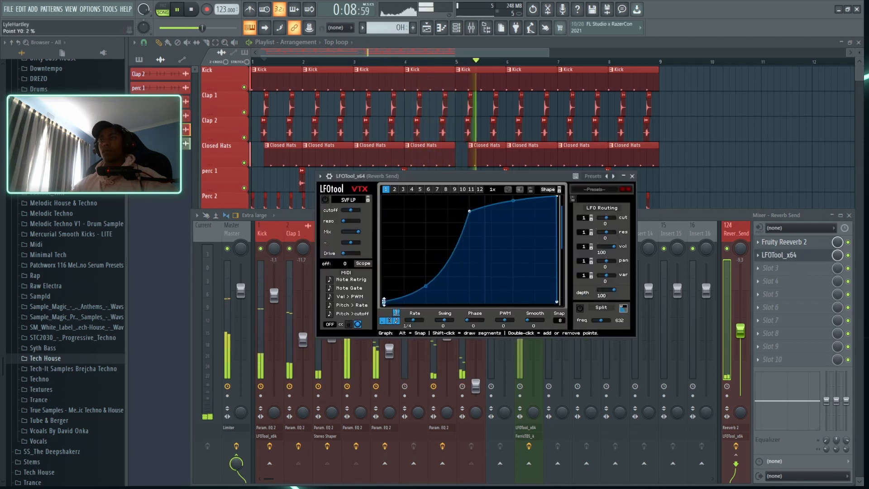
pyautogui.click(633, 177)
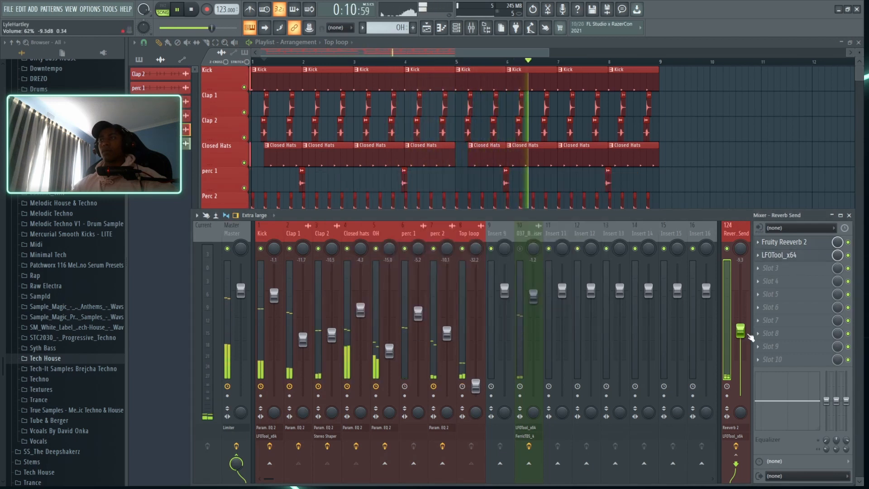
# - Lower the Reverb Send volume slightly and play the full arrangement from the start to check the mix
pyautogui.press('space')
pyautogui.press('F9')
pyautogui.press('F9')
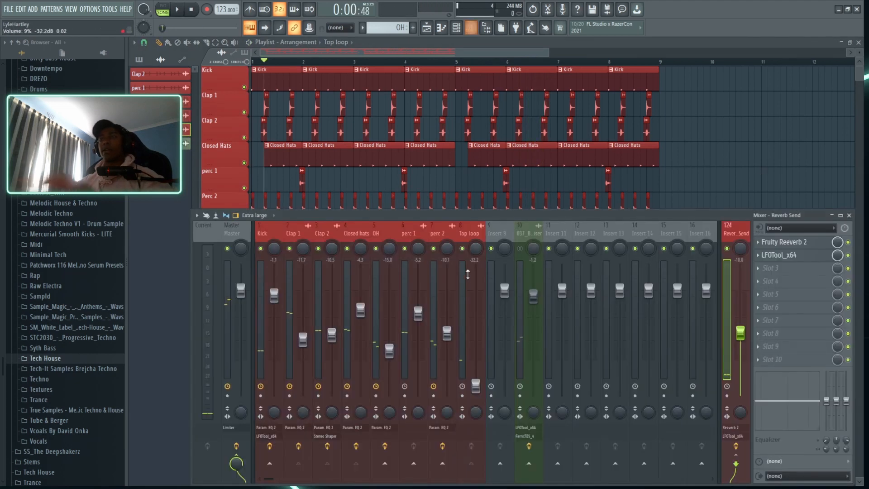
pyautogui.press('F9')
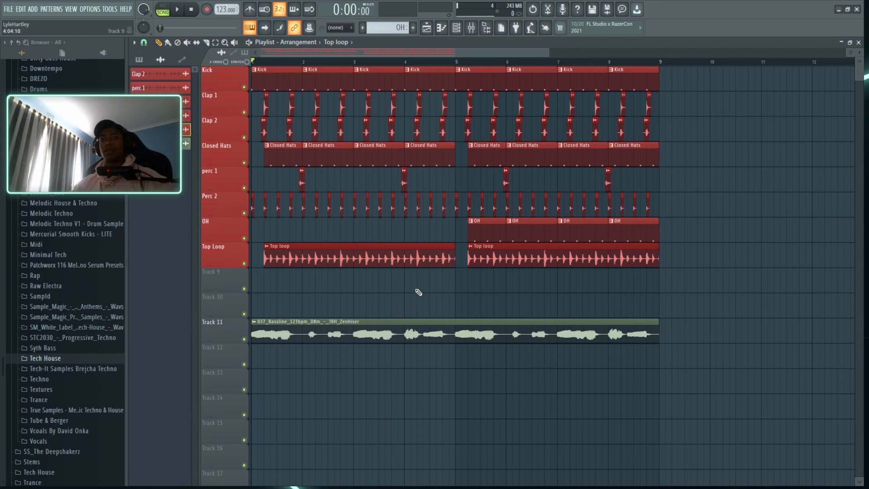
pyautogui.press('space')
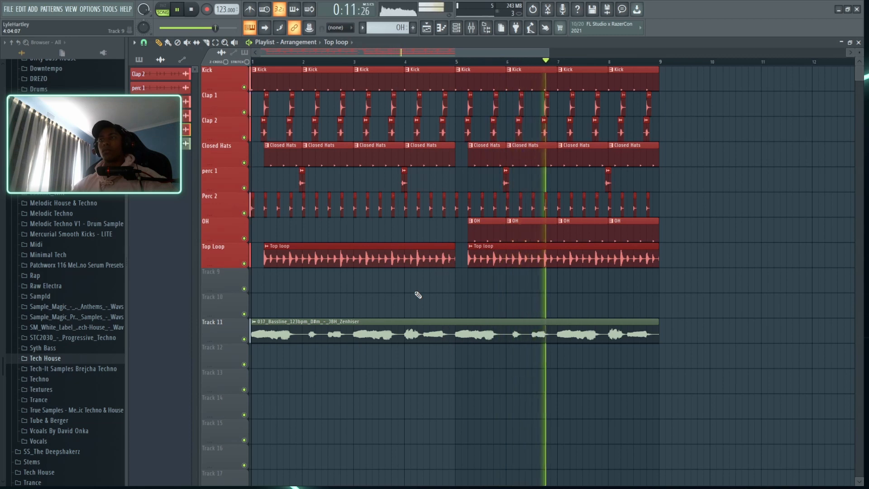
pyautogui.press('space')
# - Move the bassline mixer track two inserts to the right, to insert 12, leaving free inserts beside Top loop
pyautogui.press('F9')
pyautogui.click(466, 232)
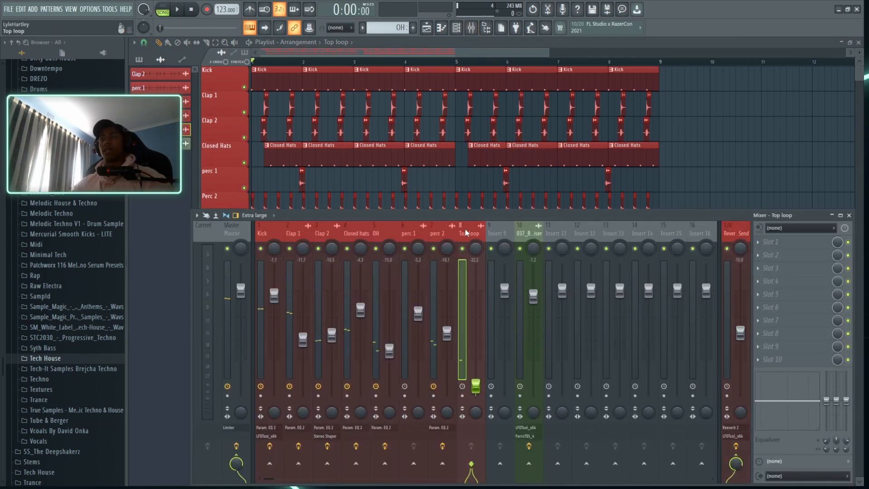
pyautogui.click(532, 231)
pyautogui.hotkey('alt', 'Right')
pyautogui.hotkey('alt', 'Right')
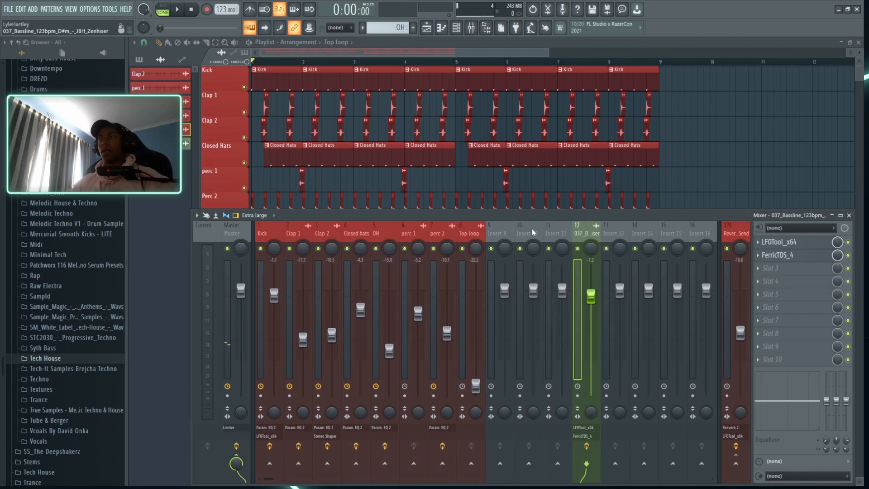
# - Enable a send to Insert 9 on every drum track, from Top loop back to Kick
pyautogui.click(475, 232)
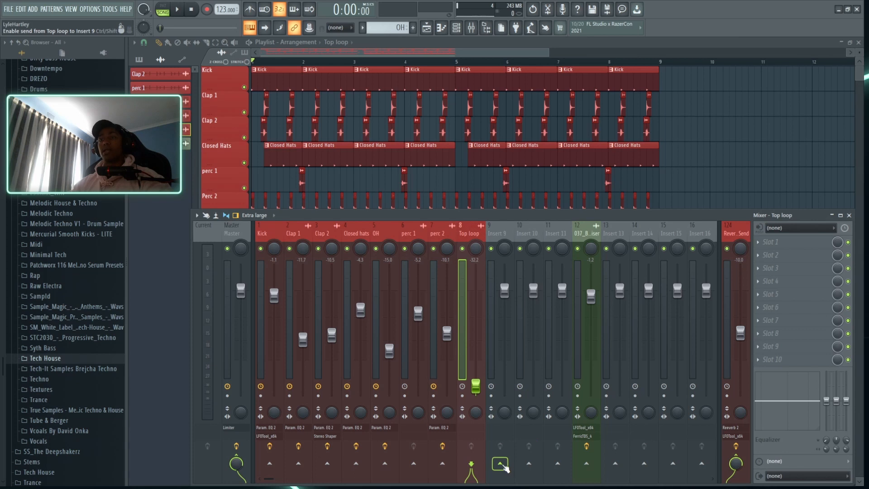
pyautogui.press('Left')
pyautogui.press('Left')
pyautogui.press('Left')
pyautogui.press('Left')
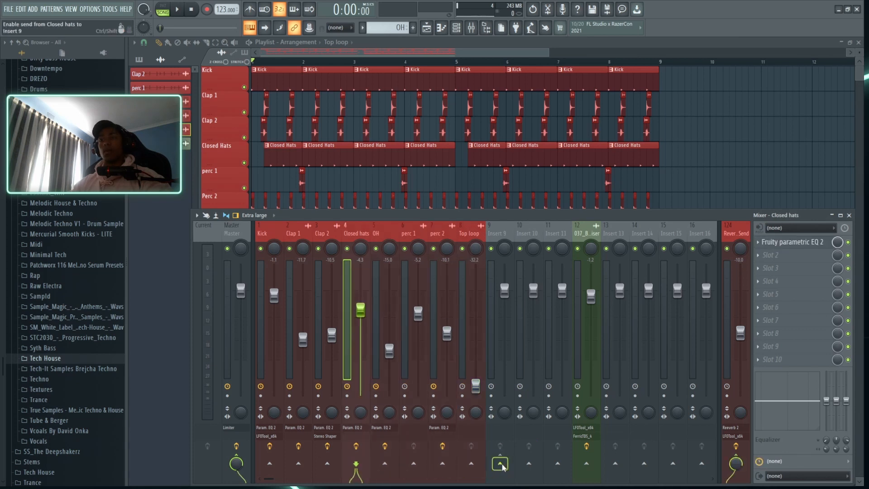
pyautogui.press('Left')
pyautogui.press('Left')
pyautogui.press('Left')
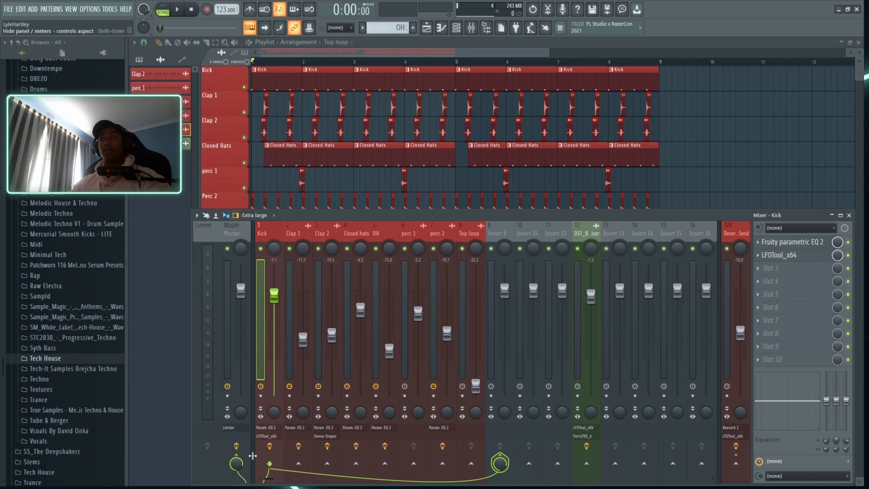
# - Disable the direct send to Master on every drum track from Kick to Top loop, and check the Master routing
pyautogui.click(237, 461)
pyautogui.press('Right')
pyautogui.press('Right')
pyautogui.press('Right')
pyautogui.press('Right')
pyautogui.press('Right')
pyautogui.press('Right')
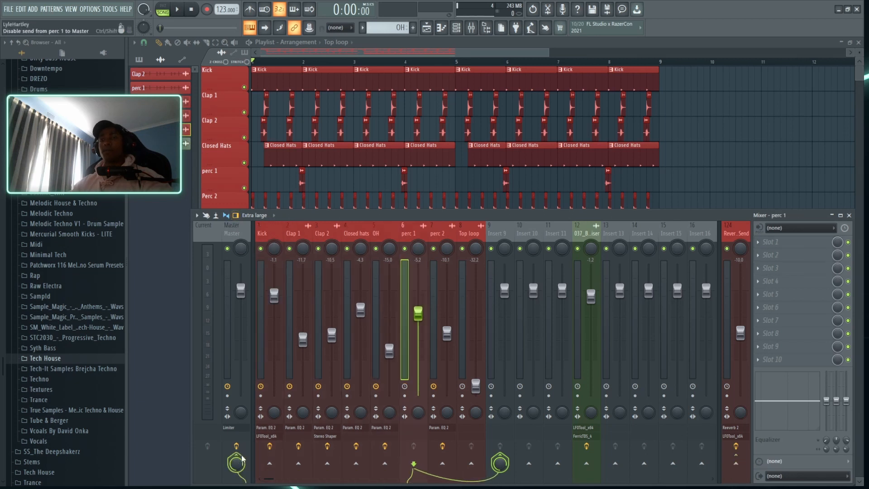
pyautogui.press('Right')
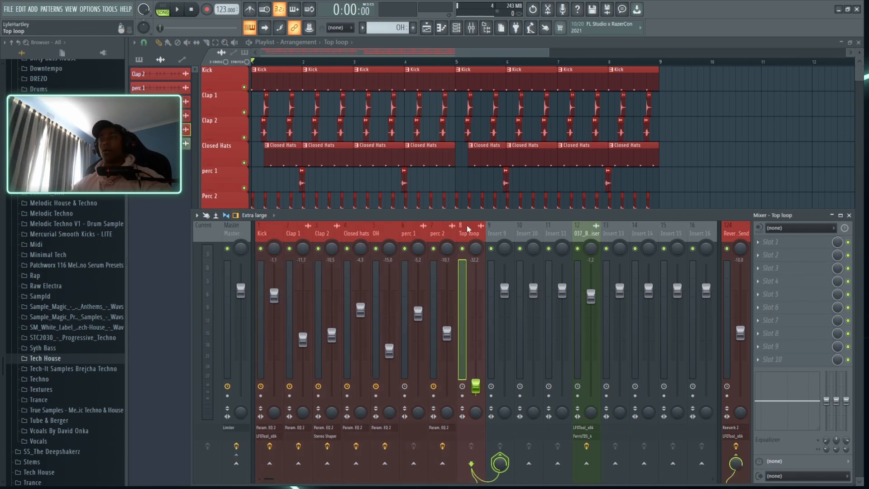
pyautogui.click(236, 229)
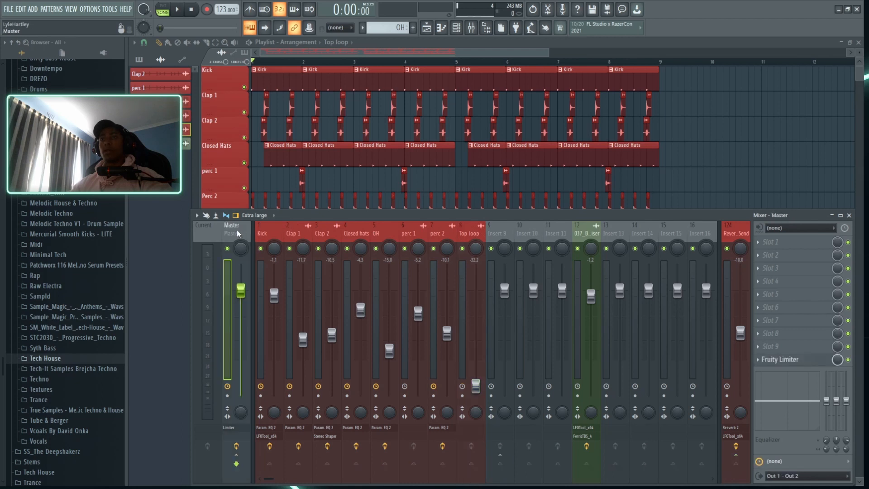
# - Rename Insert 9 as Drum Bus with the red drum color, and add a separator before Insert 10
pyautogui.click(496, 225)
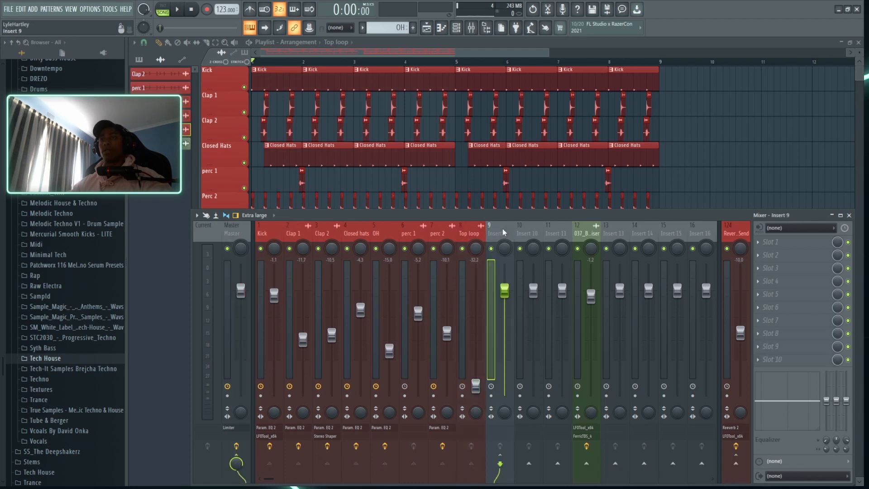
pyautogui.click(528, 235)
pyautogui.click(547, 379)
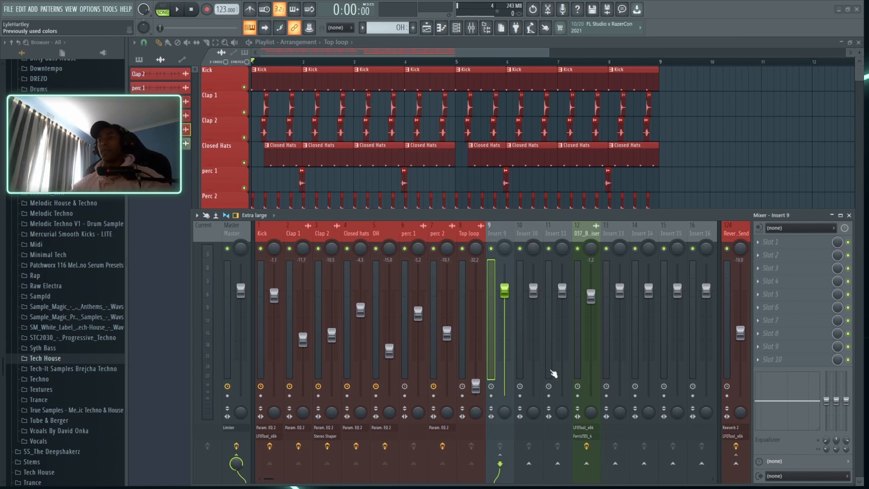
pyautogui.press('Return')
pyautogui.rightClick(526, 234)
pyautogui.click(580, 403)
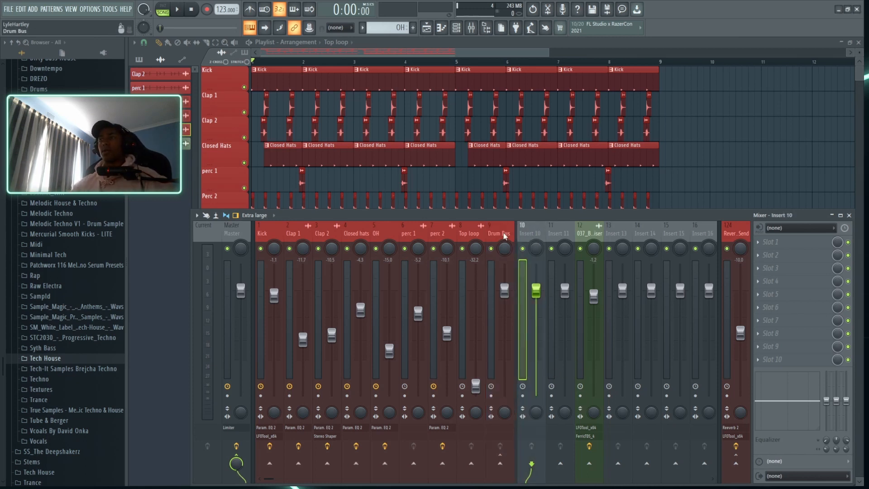
# - Load Red 3 Compressor on the Drum Bus, with a ratio of about 3.6, a fast attack and auto release off
pyautogui.click(503, 234)
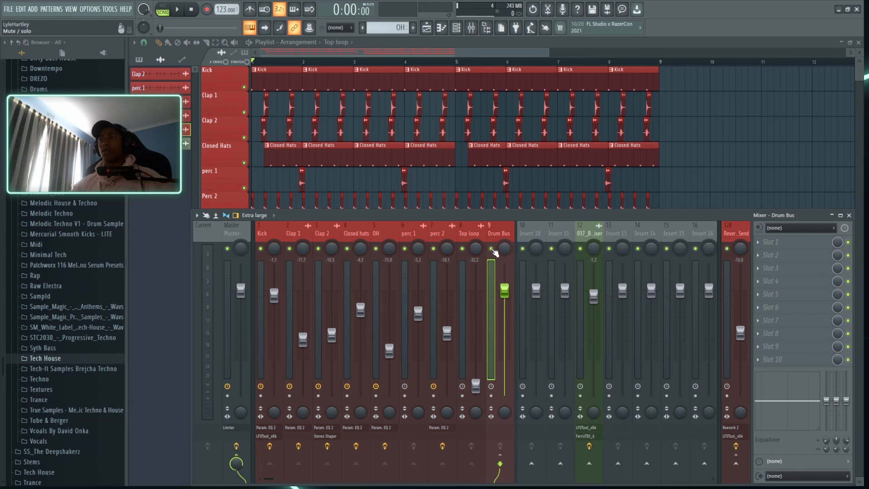
pyautogui.click(491, 249)
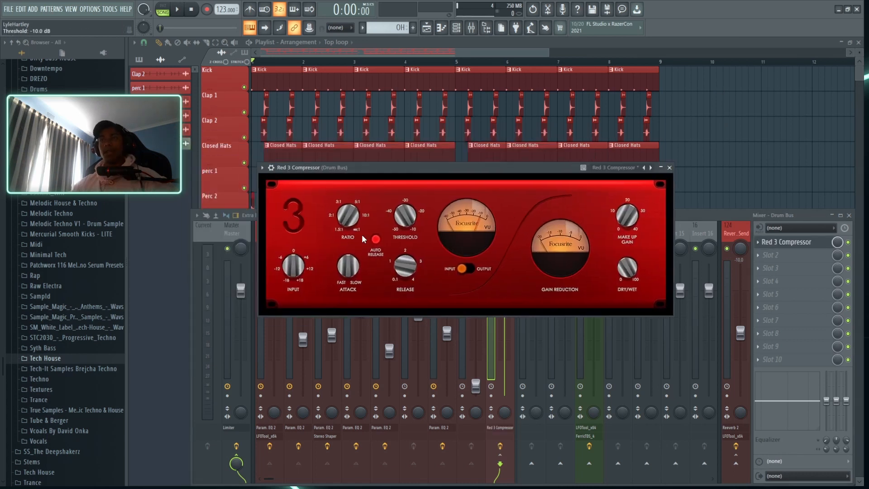
pyautogui.moveTo(344, 226); pyautogui.dragTo(358, 206)
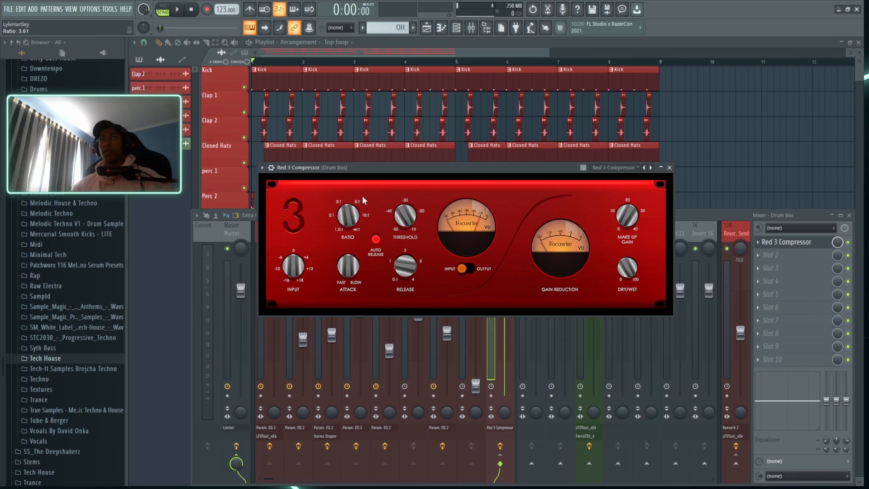
pyautogui.moveTo(362, 197); pyautogui.dragTo(365, 195)
pyautogui.moveTo(355, 273); pyautogui.dragTo(344, 303)
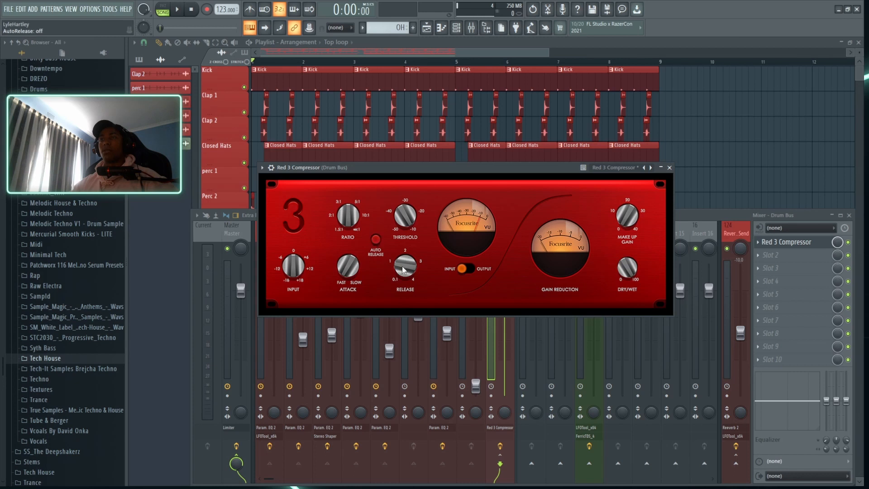
pyautogui.moveTo(405, 268); pyautogui.dragTo(407, 274)
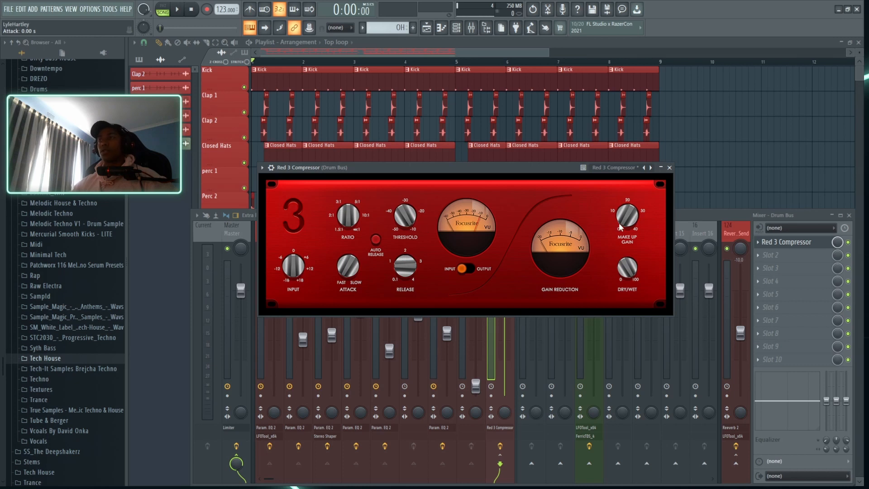
# - Play the groove and set the Drum Bus compressor's threshold to -12 dB
pyautogui.press('space')
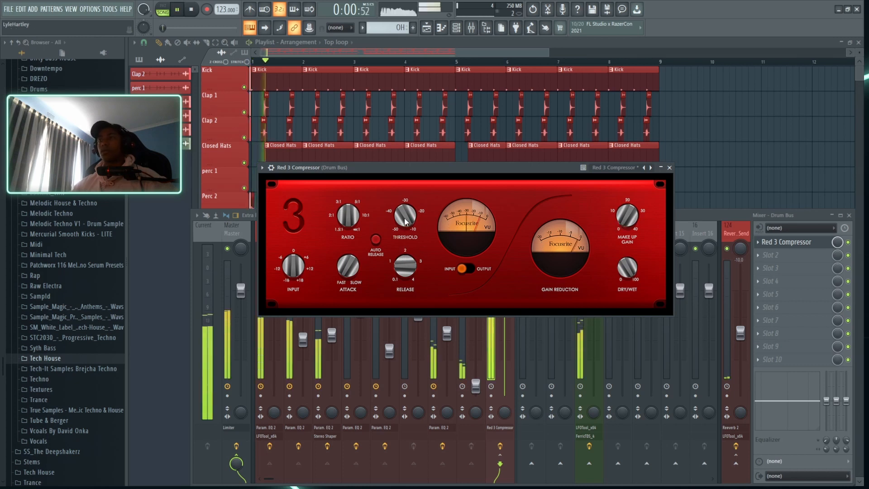
pyautogui.moveTo(406, 222); pyautogui.dragTo(407, 220)
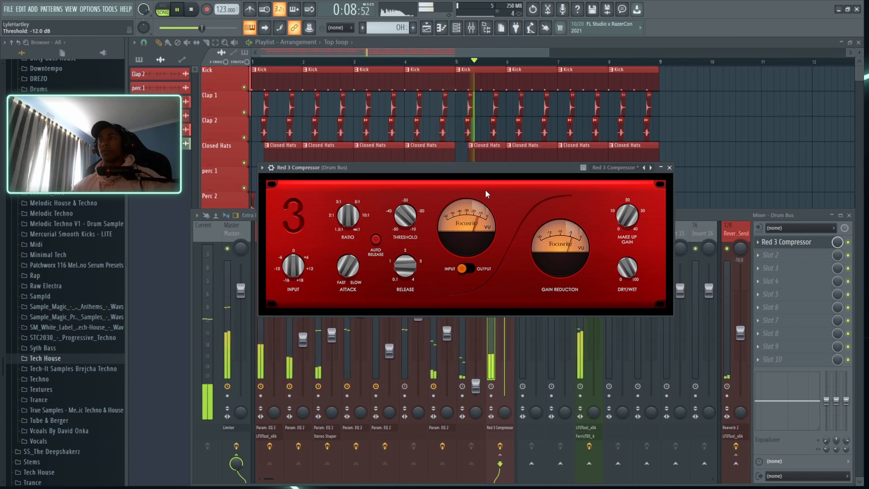
pyautogui.moveTo(485, 189); pyautogui.dragTo(477, 163)
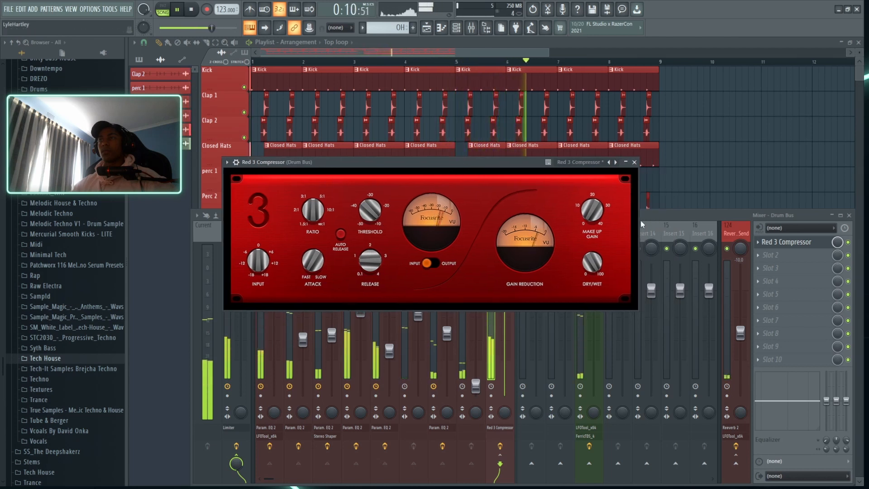
# - Stop playback, lower the Reverb Send to about -11.8 dB and raise the Drum Bus compressor's make-up gain to about 1.96 dB
pyautogui.press('space')
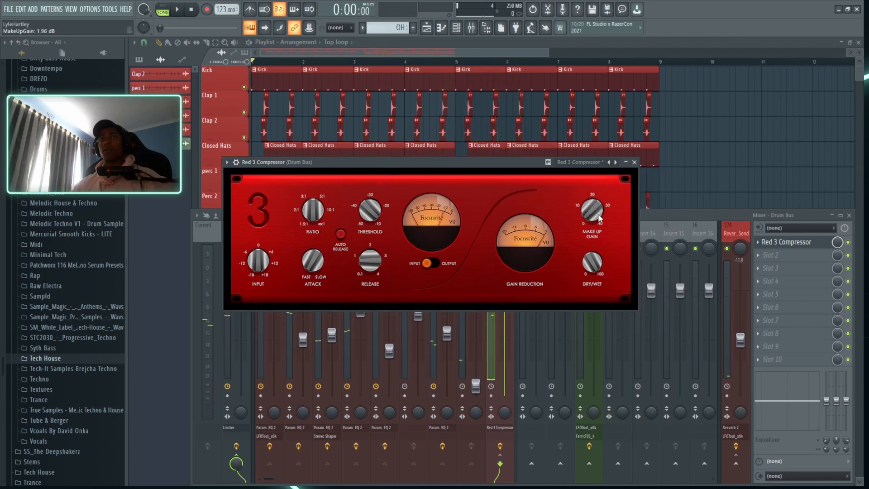
pyautogui.moveTo(600, 216); pyautogui.dragTo(601, 218)
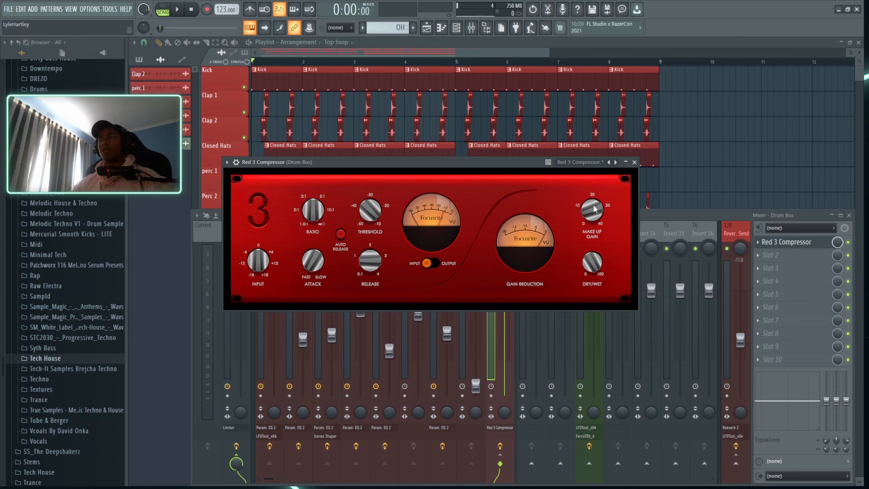
# - Fine-tune the Drum Bus compressor's make-up gain, close the compressor and lower the Drum Bus fader to -2.7 dB during playback
pyautogui.moveTo(595, 208); pyautogui.dragTo(599, 215)
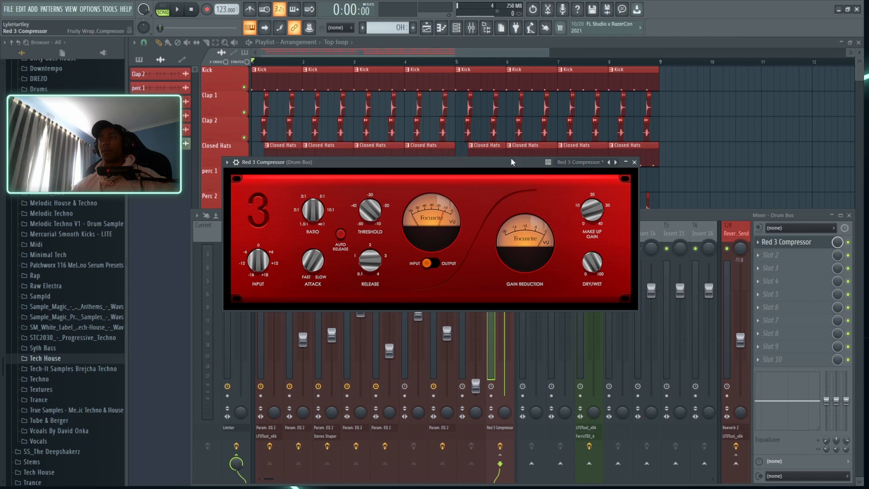
pyautogui.moveTo(511, 159); pyautogui.dragTo(523, 158)
pyautogui.press('space')
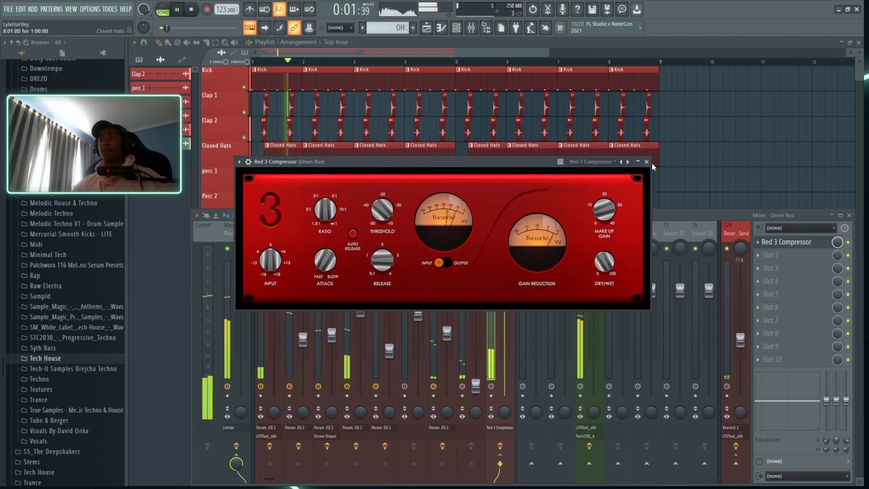
pyautogui.click(647, 161)
pyautogui.moveTo(502, 293); pyautogui.dragTo(501, 306)
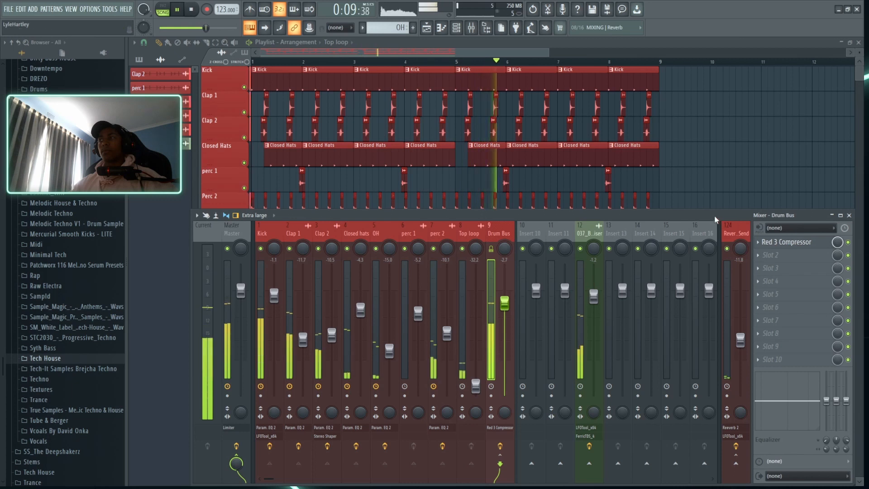
pyautogui.press('space')
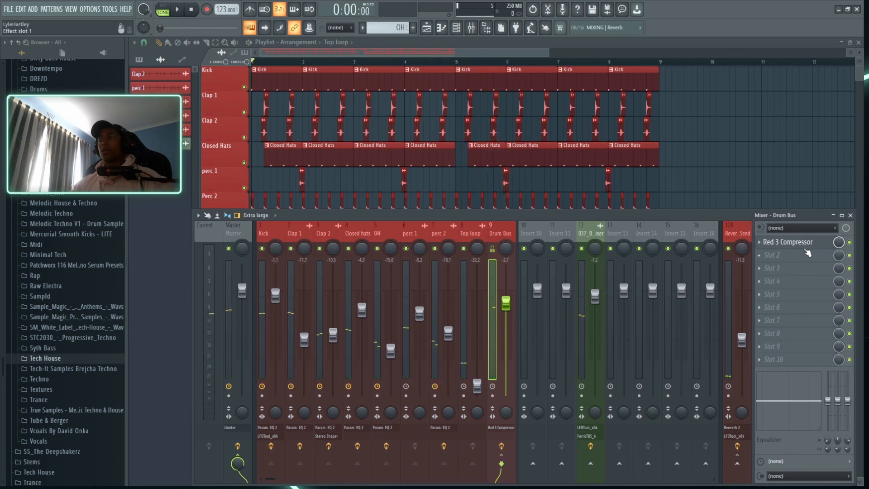
# - Bypass Red 3 Compressor on the Drum Bus and load FerricTDS_4 in slot 2, with Dynamics and Saturation at 0.00
pyautogui.click(849, 242)
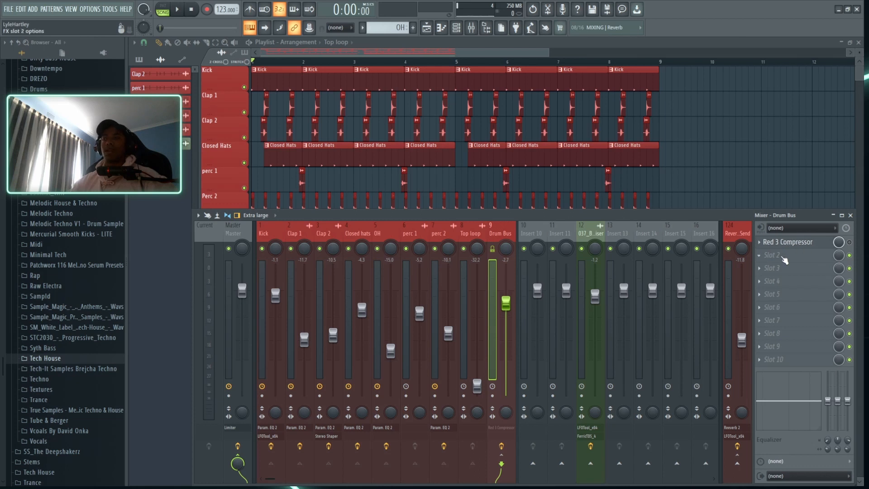
pyautogui.click(557, 152)
pyautogui.moveTo(339, 141); pyautogui.dragTo(397, 158)
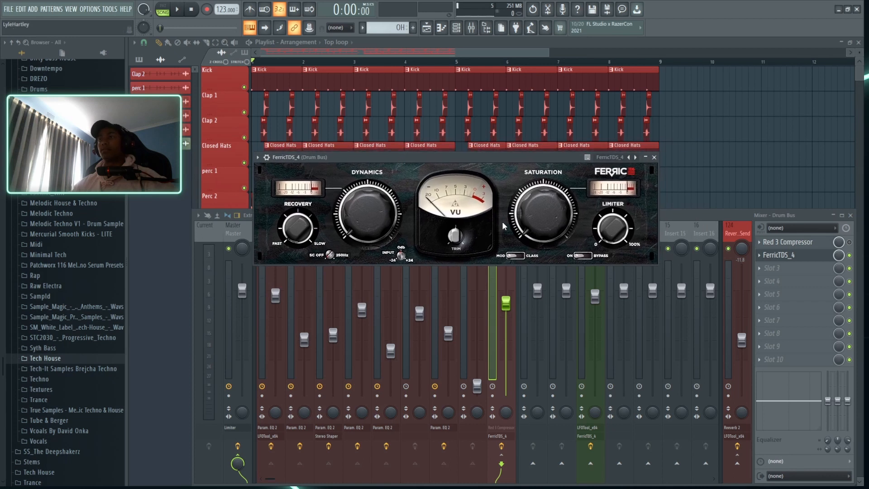
pyautogui.moveTo(473, 157); pyautogui.dragTo(499, 172)
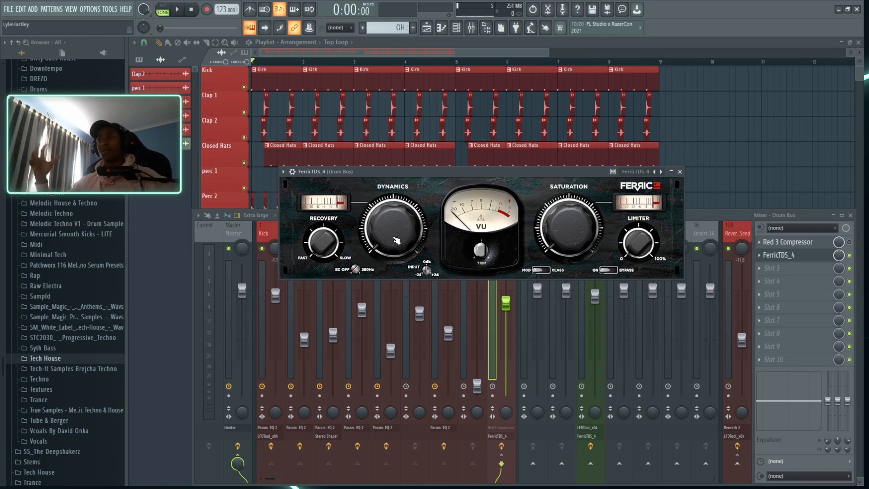
pyautogui.moveTo(395, 240); pyautogui.dragTo(396, 240)
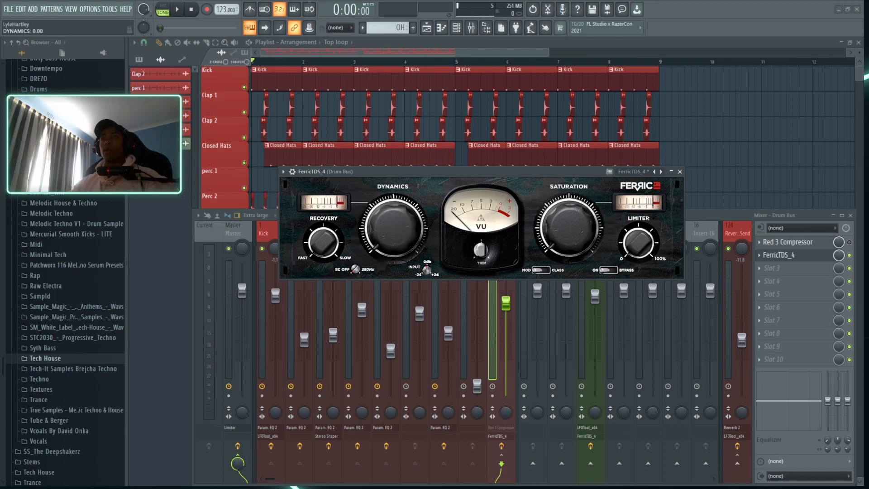
pyautogui.moveTo(569, 227); pyautogui.dragTo(569, 226)
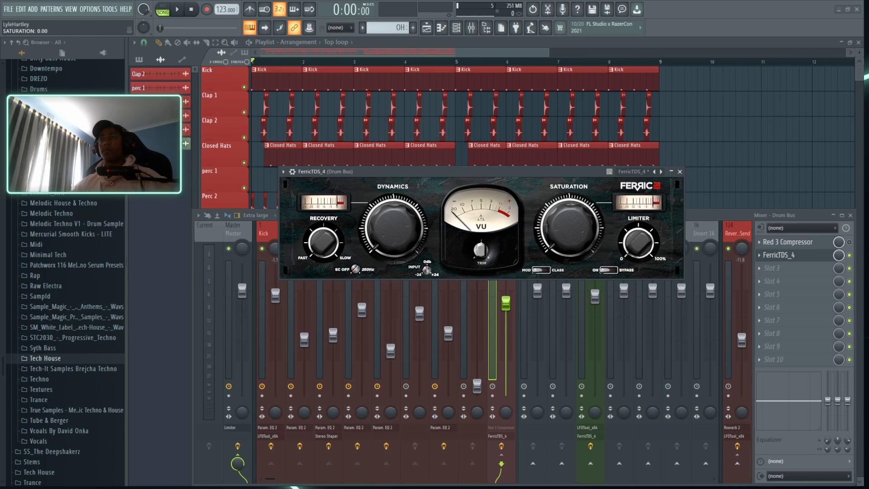
# - Raise FerricTDS's Dynamics to about halfway while the groove plays, stop playback and set Recovery to 0.00
pyautogui.moveTo(480, 171); pyautogui.dragTo(461, 182)
pyautogui.press('space')
pyautogui.moveTo(383, 257); pyautogui.dragTo(382, 214)
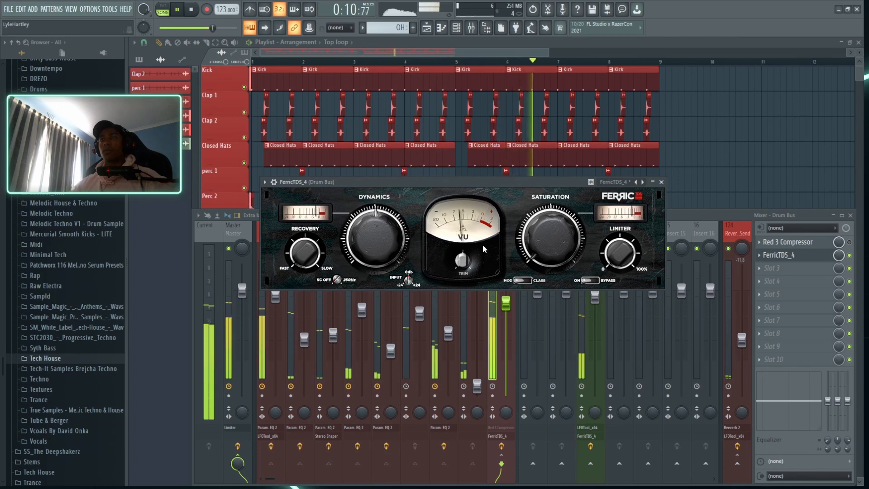
pyautogui.press('space')
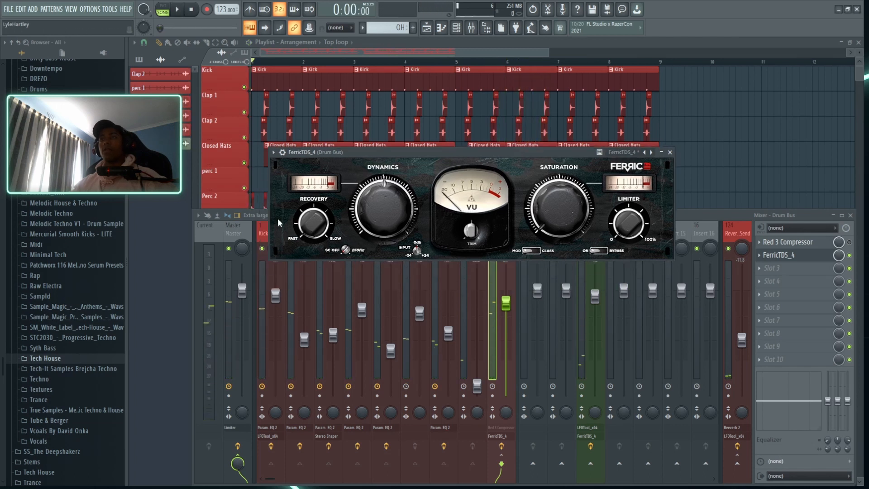
pyautogui.moveTo(312, 225); pyautogui.dragTo(312, 225)
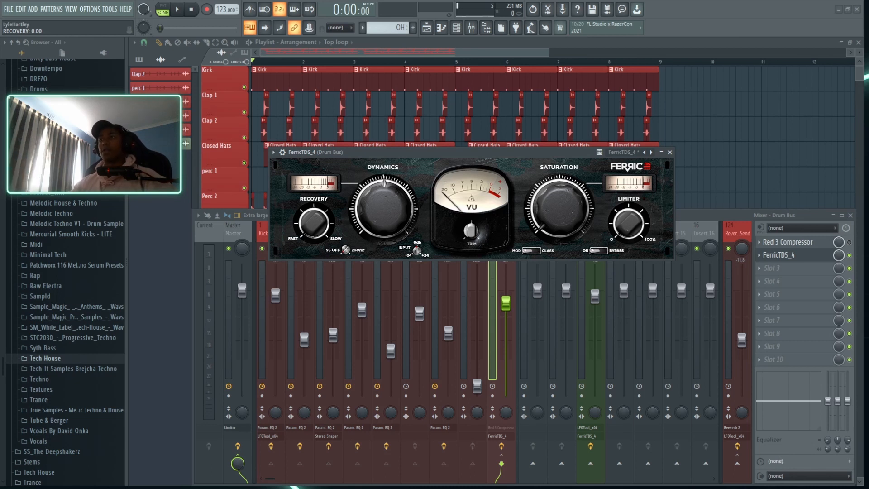
# - Play the groove, set FerricTDS's Saturation to 0.43, stop playback and close the plugin
pyautogui.moveTo(559, 208); pyautogui.dragTo(559, 136)
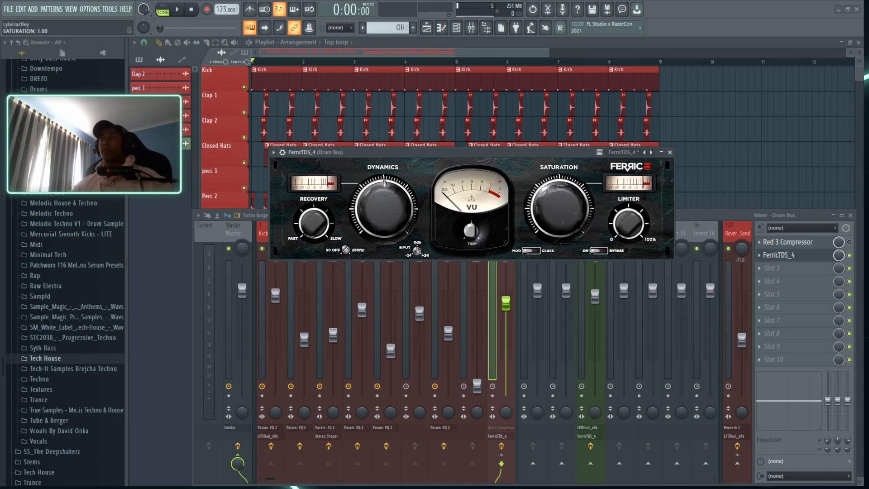
pyautogui.moveTo(559, 153); pyautogui.dragTo(522, 162)
pyautogui.press('space')
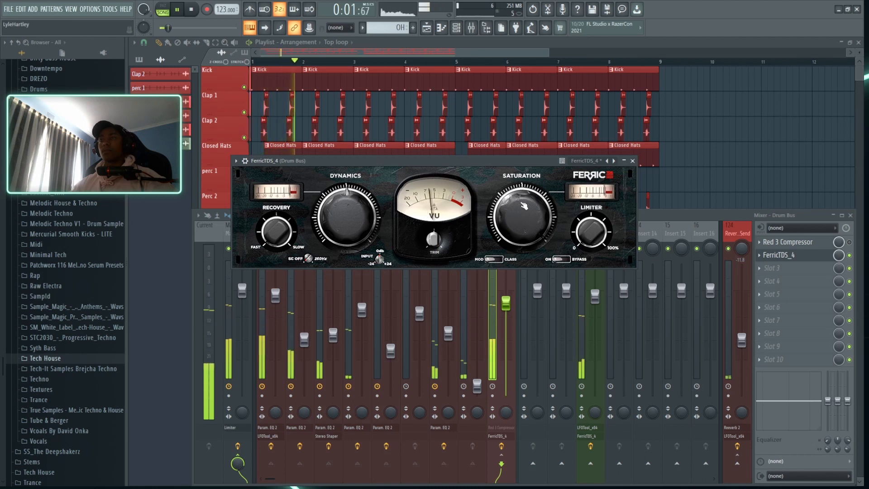
pyautogui.moveTo(525, 206); pyautogui.dragTo(523, 247)
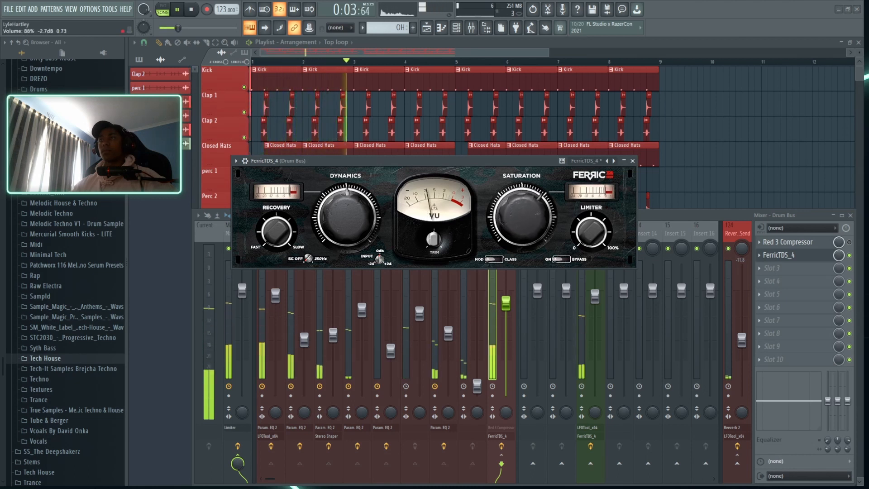
pyautogui.moveTo(507, 335); pyautogui.dragTo(506, 416)
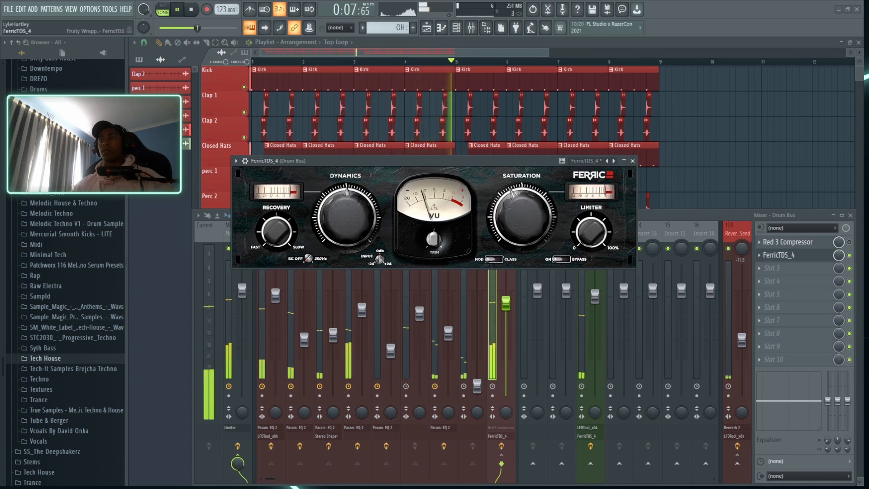
pyautogui.moveTo(512, 161); pyautogui.dragTo(551, 139)
pyautogui.moveTo(563, 195); pyautogui.dragTo(563, 192)
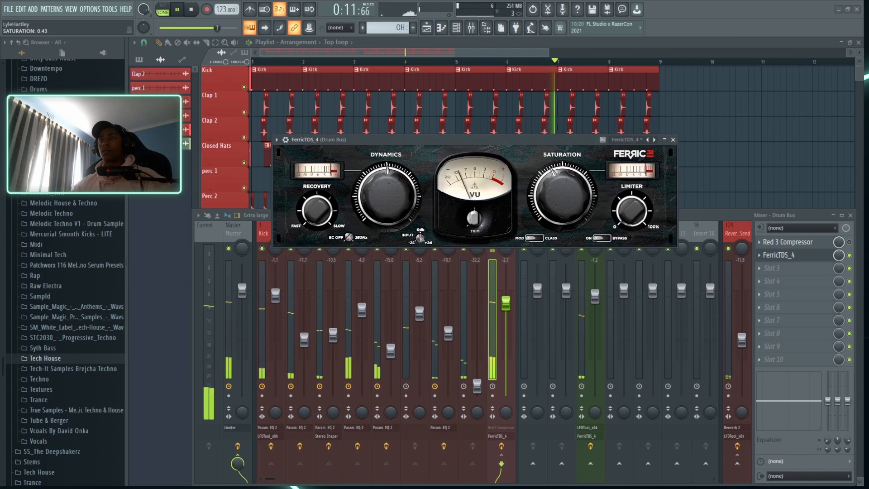
pyautogui.moveTo(651, 154); pyautogui.dragTo(643, 163)
pyautogui.press('space')
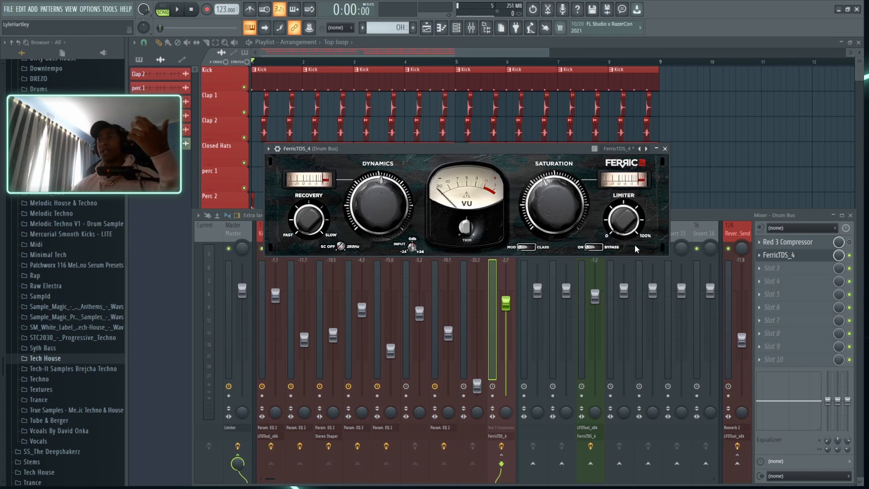
pyautogui.moveTo(502, 148); pyautogui.dragTo(504, 146)
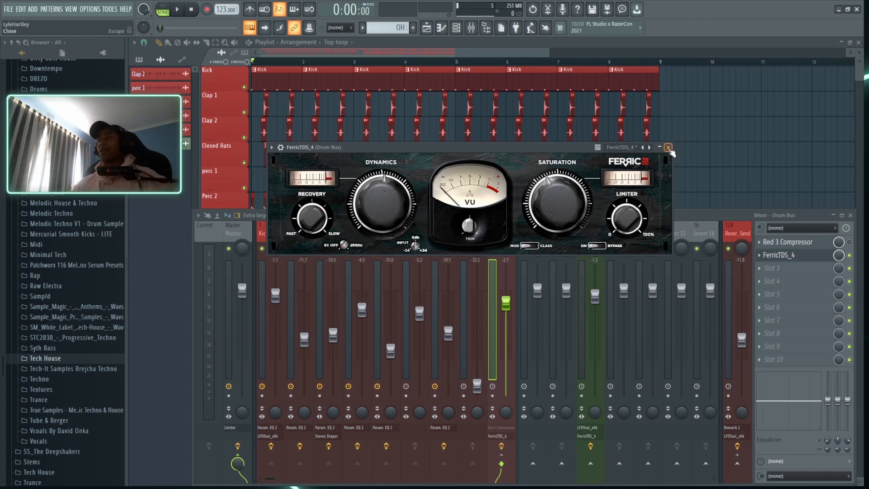
pyautogui.click(668, 148)
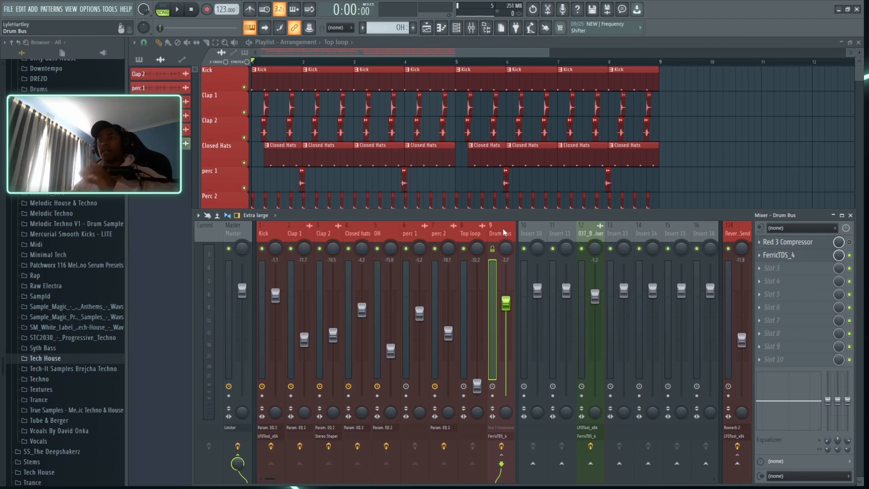
# - Send the Drum Bus to Insert 10 and rename that track Parallel with the red drum color
pyautogui.click(533, 463)
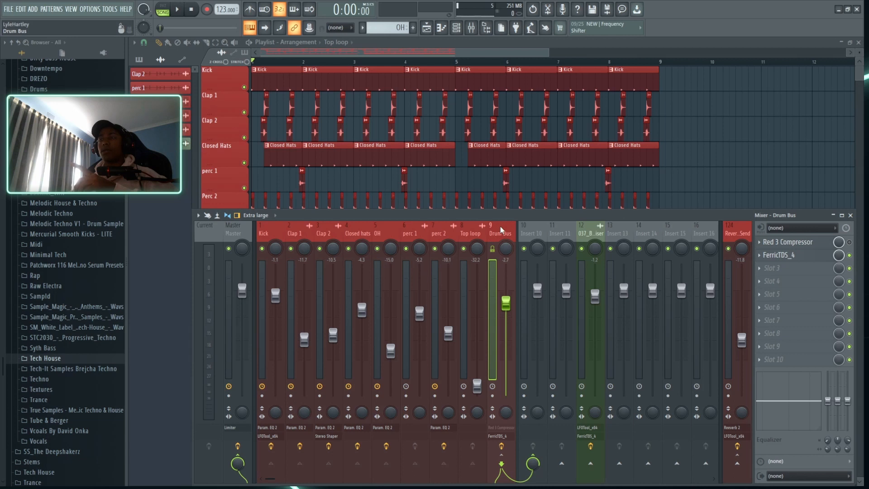
pyautogui.click(536, 234)
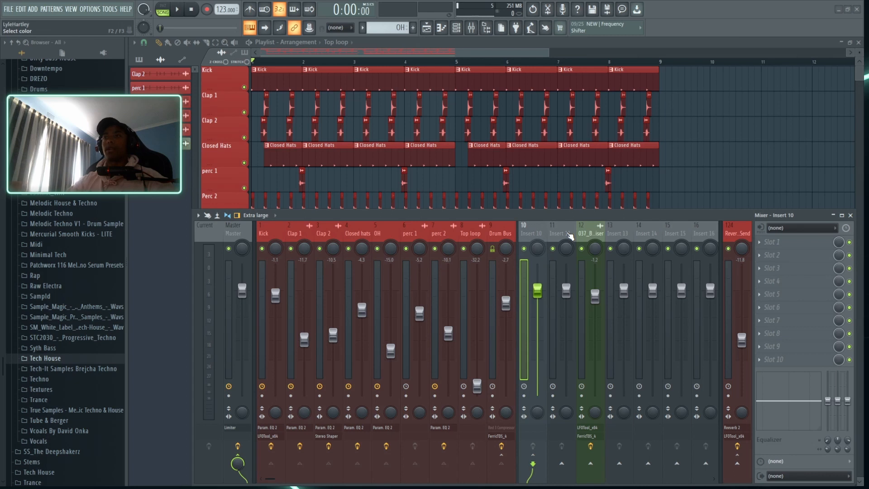
pyautogui.click(598, 373)
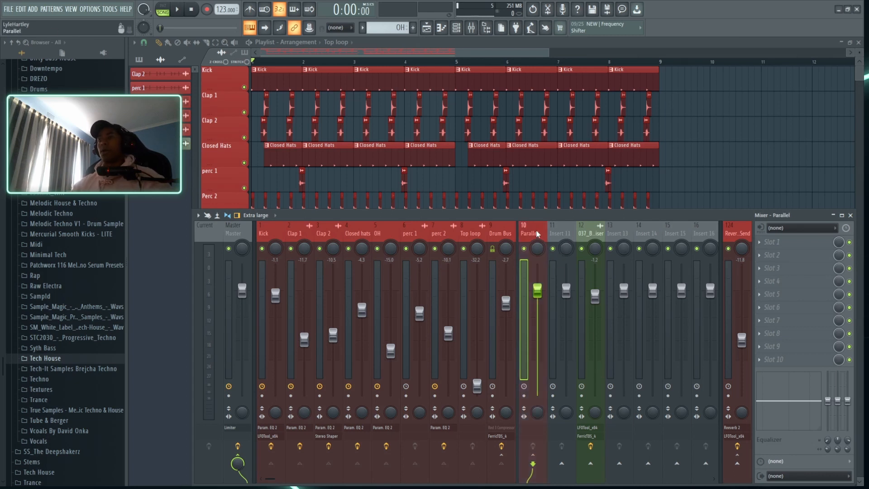
pyautogui.click(507, 235)
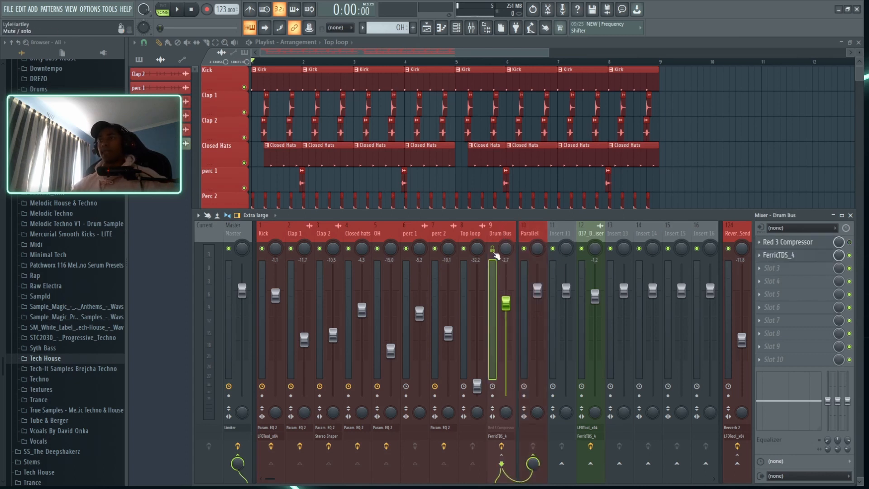
pyautogui.click(533, 235)
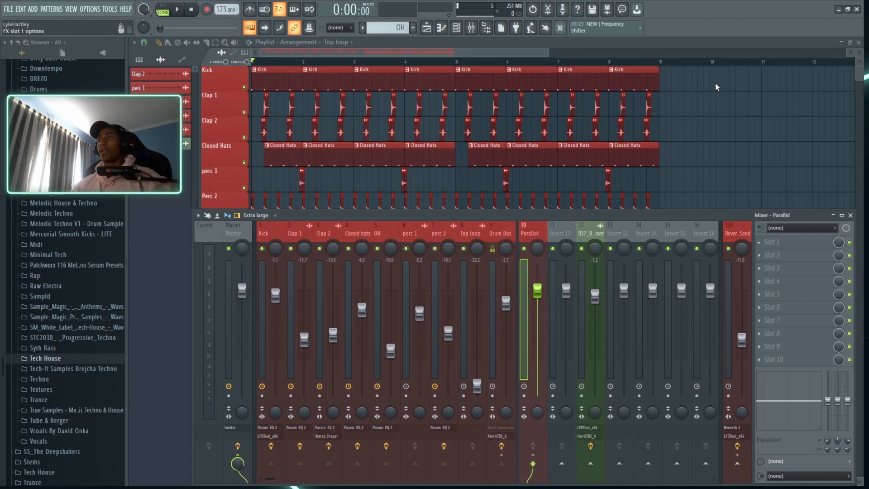
# - Load Red 3 Compressor on the Parallel track and set its threshold to about -26 dB while the groove plays
pyautogui.moveTo(415, 84); pyautogui.dragTo(522, 151)
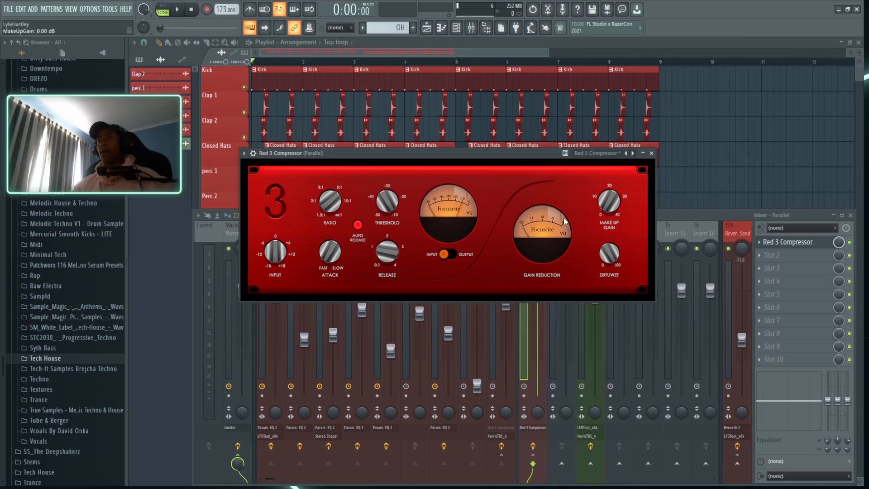
pyautogui.moveTo(513, 154); pyautogui.dragTo(497, 145)
pyautogui.moveTo(376, 195); pyautogui.dragTo(377, 214)
pyautogui.press('space')
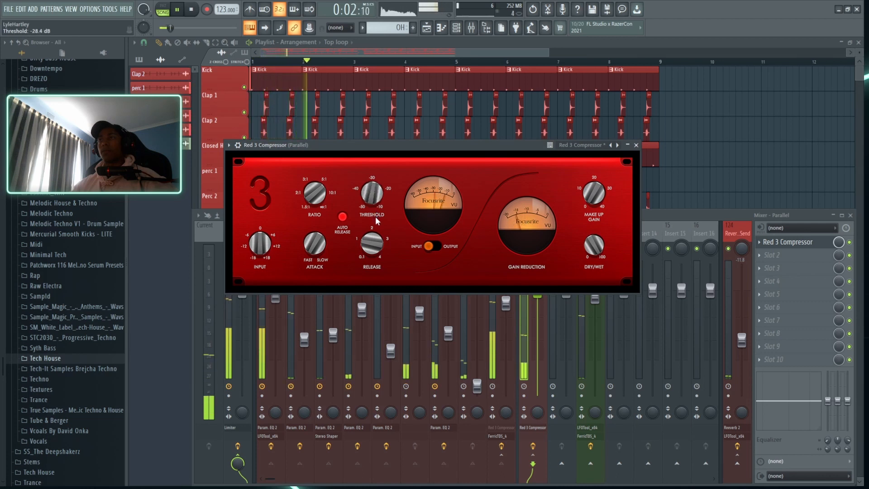
pyautogui.moveTo(375, 217); pyautogui.dragTo(378, 222)
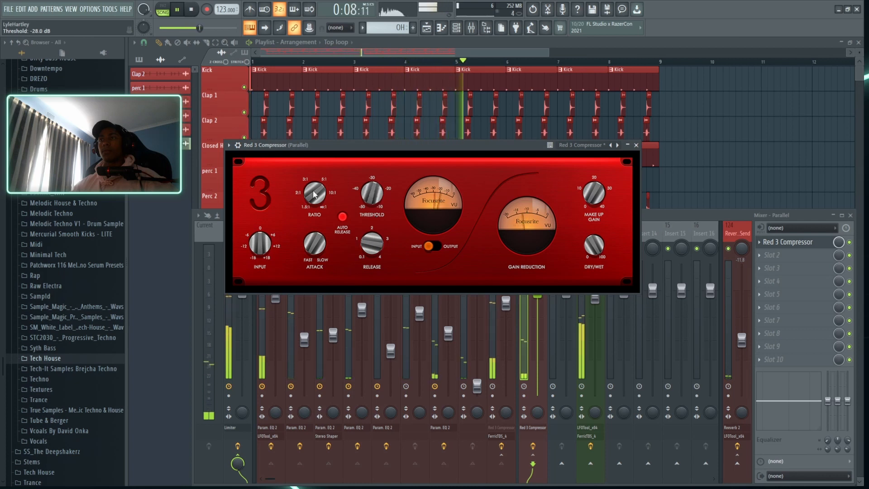
# - Set the Parallel compressor's ratio to about 20.6, fine-tune its threshold and stop playback
pyautogui.moveTo(315, 195); pyautogui.dragTo(310, 186)
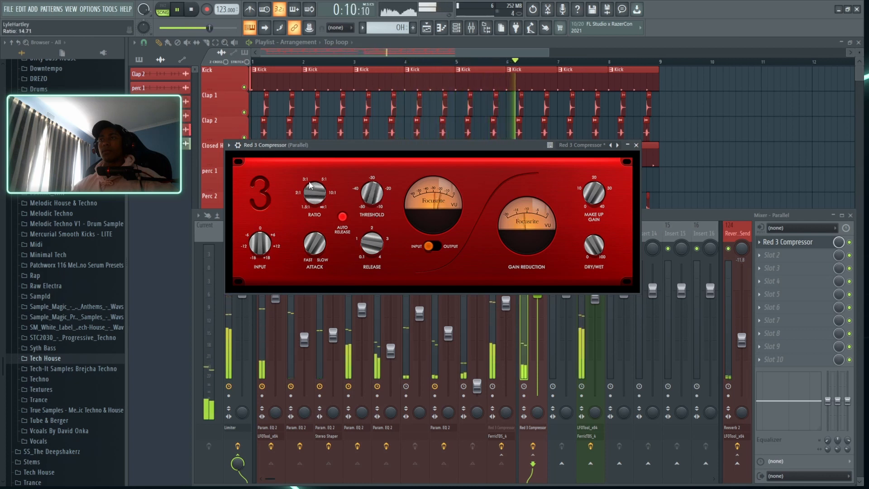
pyautogui.moveTo(378, 190); pyautogui.dragTo(379, 196)
pyautogui.moveTo(318, 197); pyautogui.dragTo(317, 193)
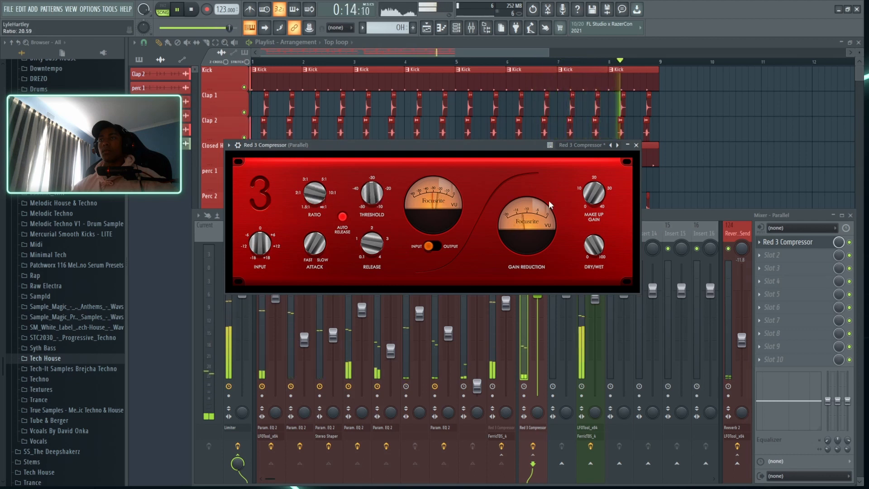
pyautogui.click(664, 217)
pyautogui.press('space')
# - Solo the Drum Bus briefly, restore all tracks and close the Parallel track's compressor
pyautogui.rightClick(493, 249)
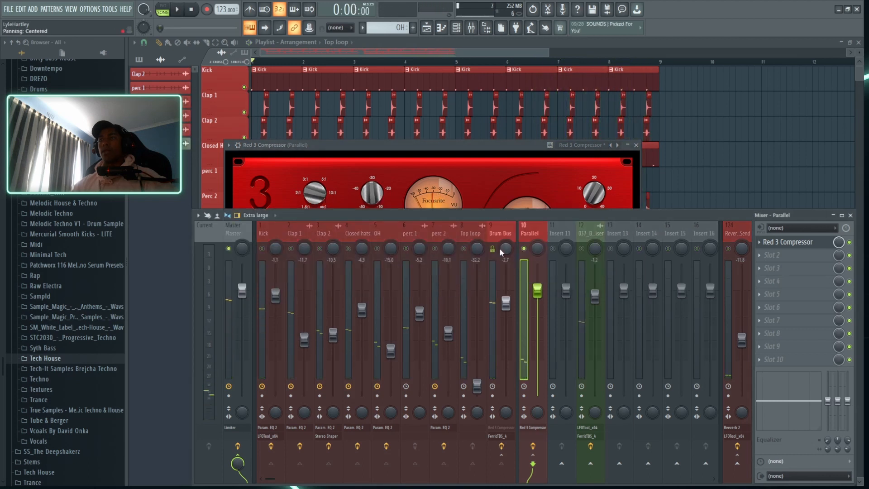
pyautogui.rightClick(500, 250)
pyautogui.moveTo(497, 146); pyautogui.dragTo(487, 126)
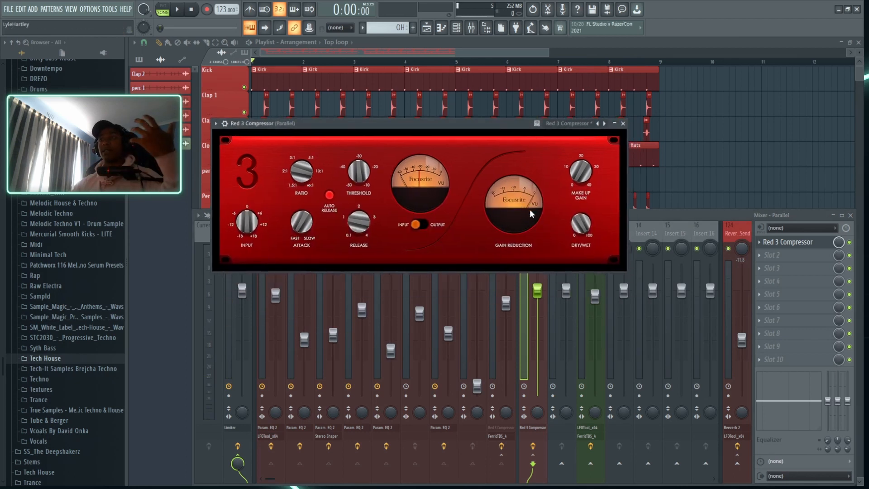
pyautogui.click(623, 124)
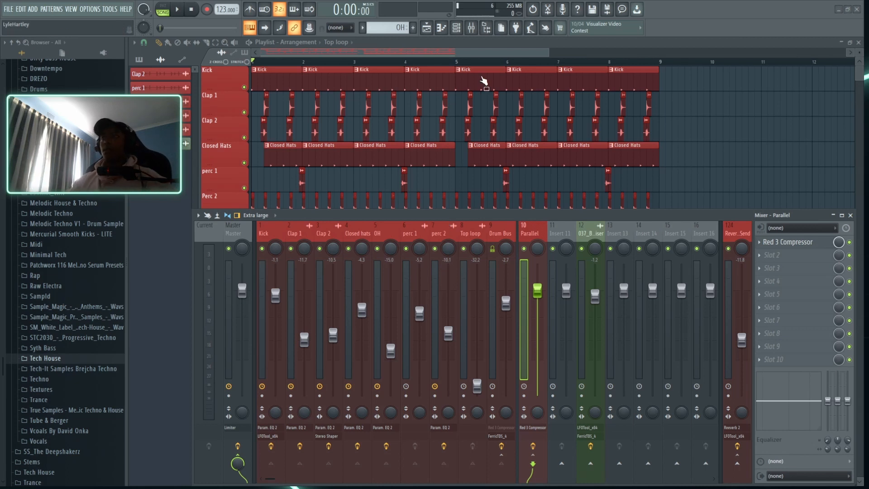
# - Load Fruity Fast Dist in slot 2 of the Parallel track
pyautogui.moveTo(806, 260); pyautogui.dragTo(805, 255)
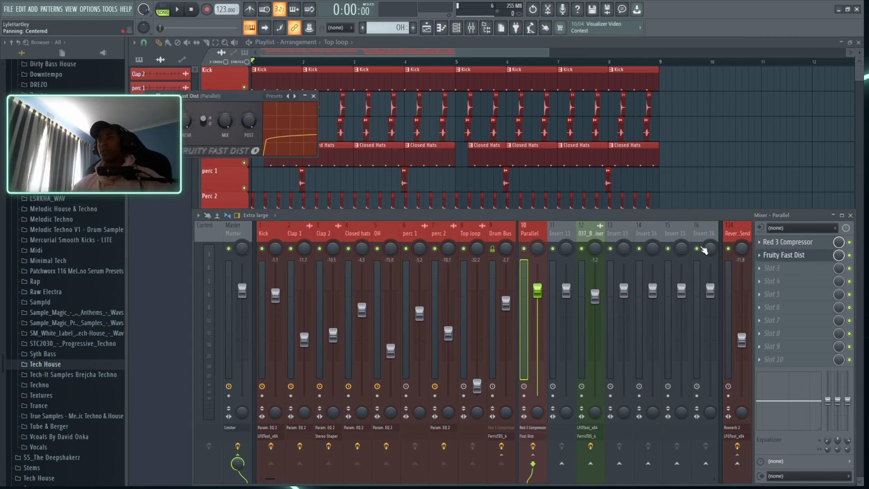
pyautogui.moveTo(278, 99); pyautogui.dragTo(456, 190)
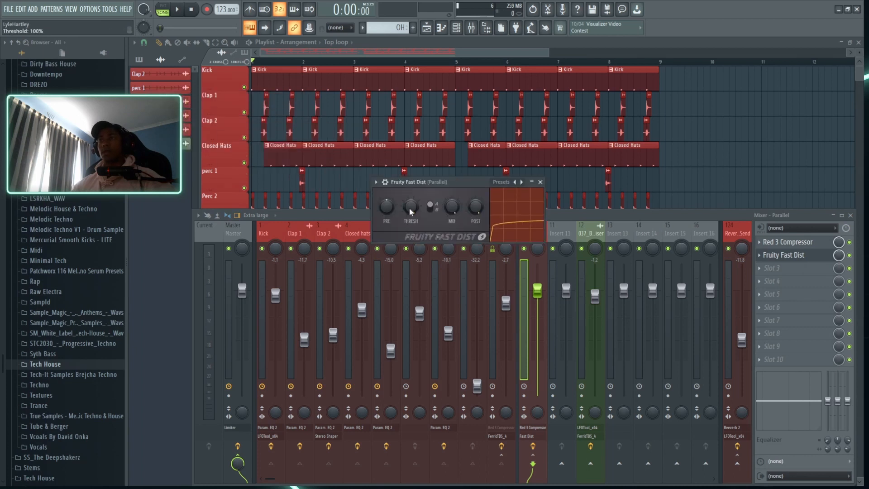
# - Set the Parallel track's Fruity Fast Dist threshold to 80% while the groove plays, and close the effect
pyautogui.press('space')
pyautogui.moveTo(410, 207); pyautogui.dragTo(387, 205)
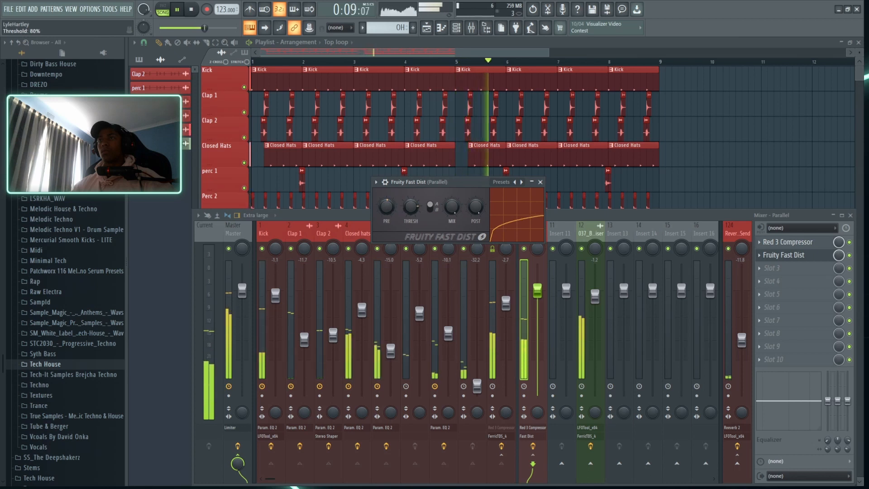
pyautogui.click(540, 182)
# - Mute the Parallel track, lower its fader to about -15.6 dB and stop playback
pyautogui.click(524, 249)
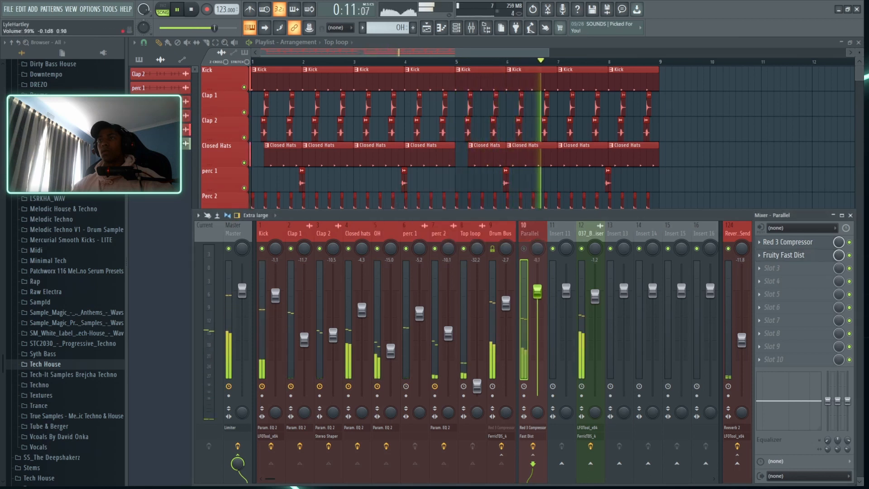
pyautogui.moveTo(537, 291); pyautogui.dragTo(538, 352)
pyautogui.press('space')
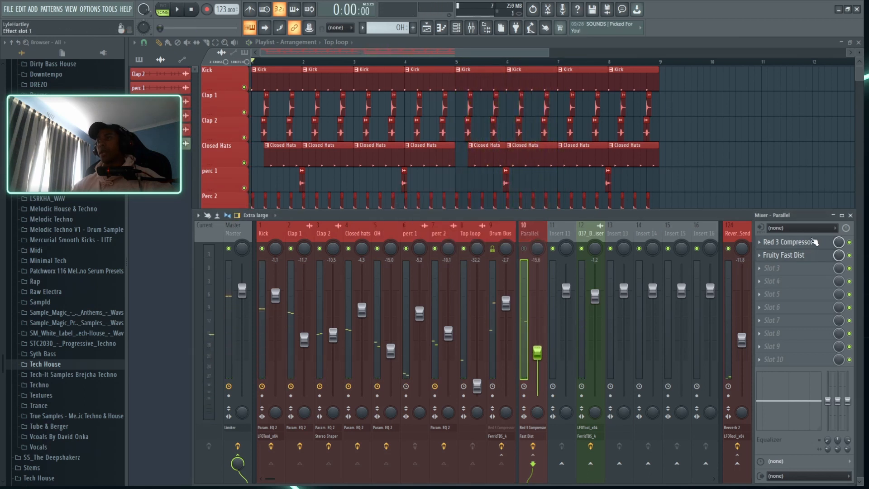
# - Review the settings of the Red 3 Compressor and Fruity Fast Dist on the Parallel track
pyautogui.click(814, 242)
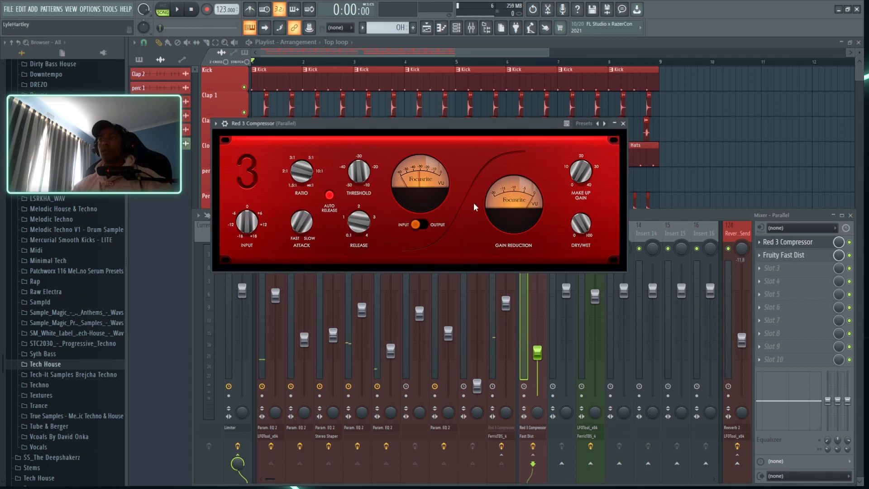
pyautogui.click(624, 124)
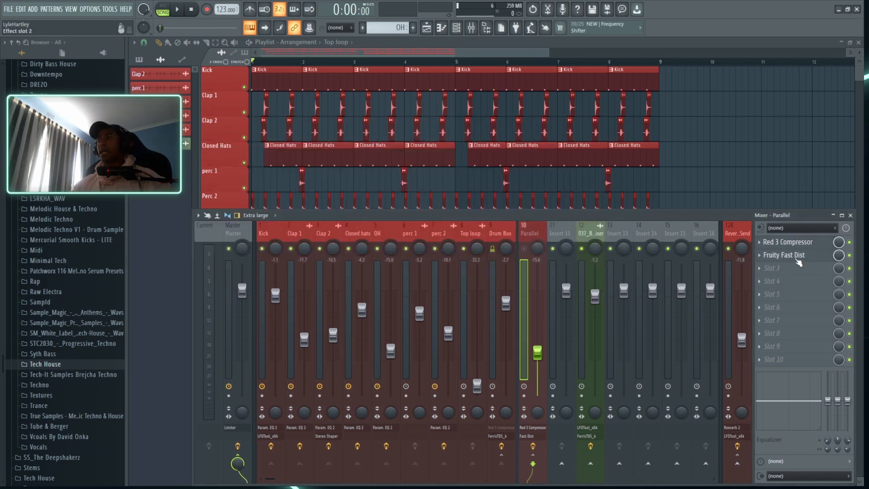
pyautogui.click(798, 258)
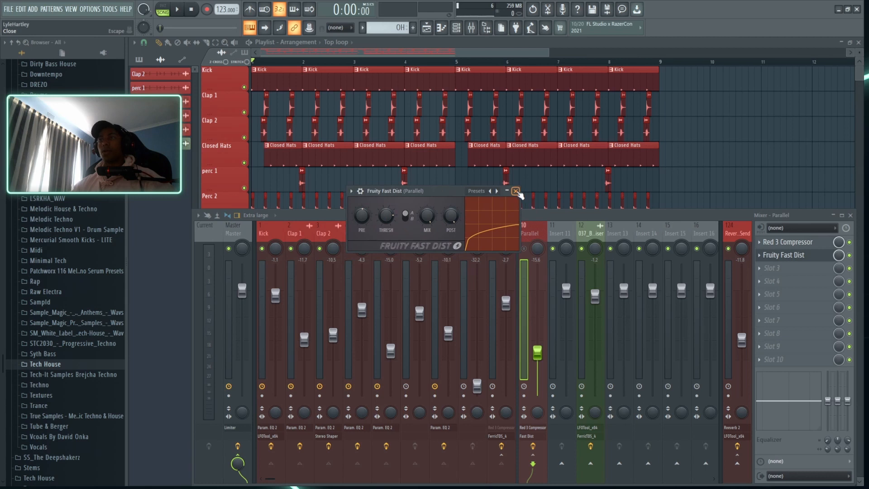
pyautogui.click(516, 191)
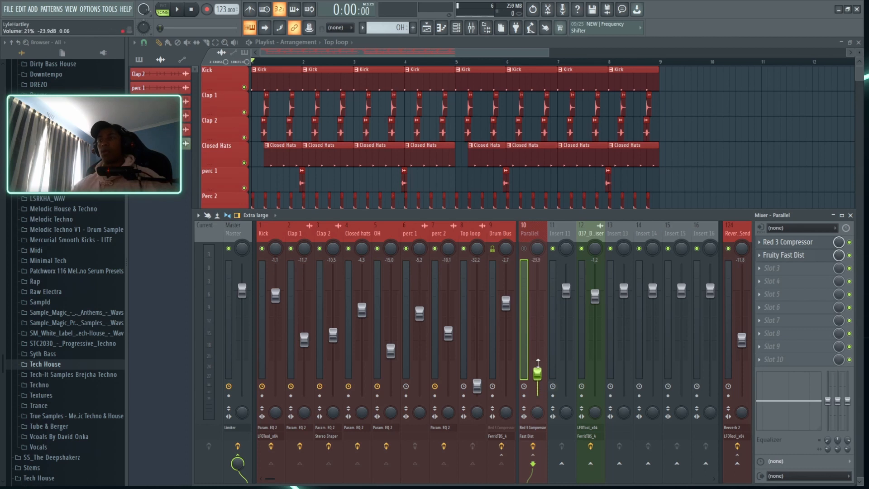
# - Mute the bassline track and bring the Parallel fader up from its minimum to about -12 dB while the groove plays
pyautogui.moveTo(536, 301); pyautogui.dragTo(538, 351)
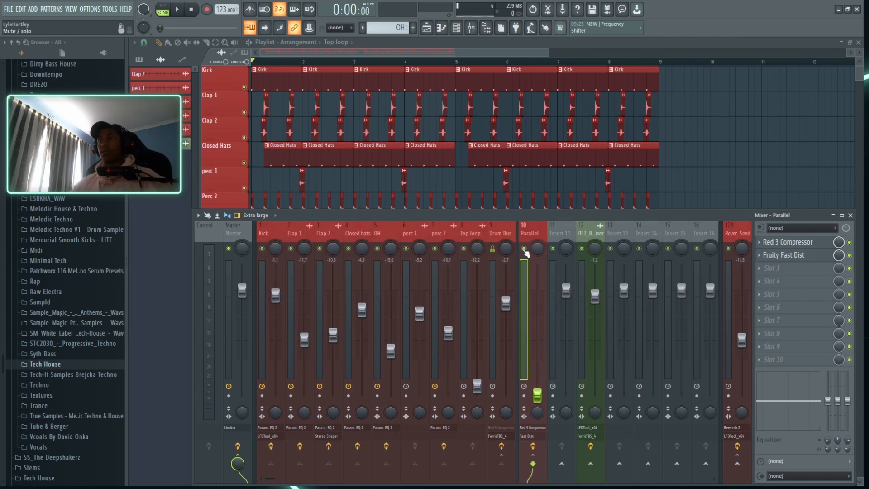
pyautogui.click(582, 249)
pyautogui.press('space')
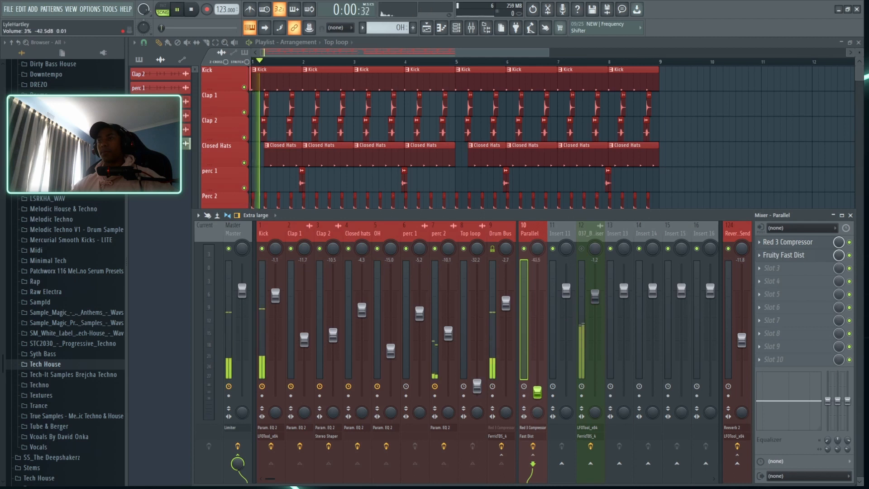
pyautogui.moveTo(537, 395); pyautogui.dragTo(537, 341)
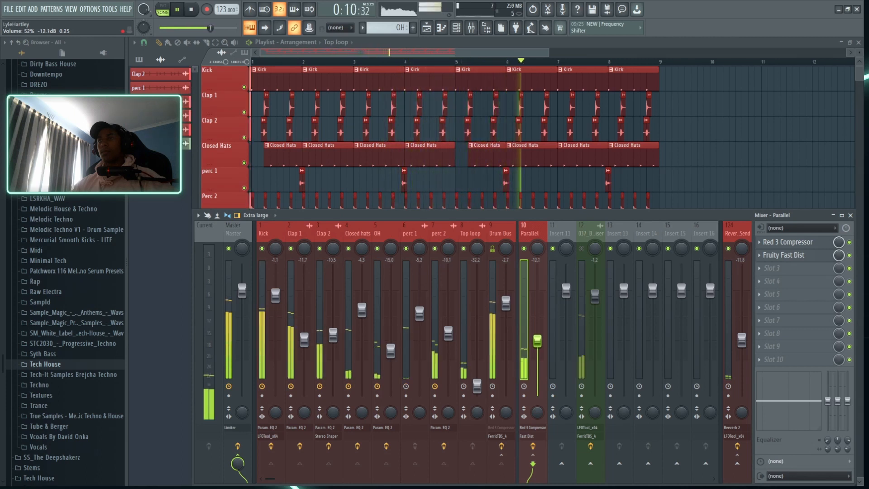
pyautogui.press('space')
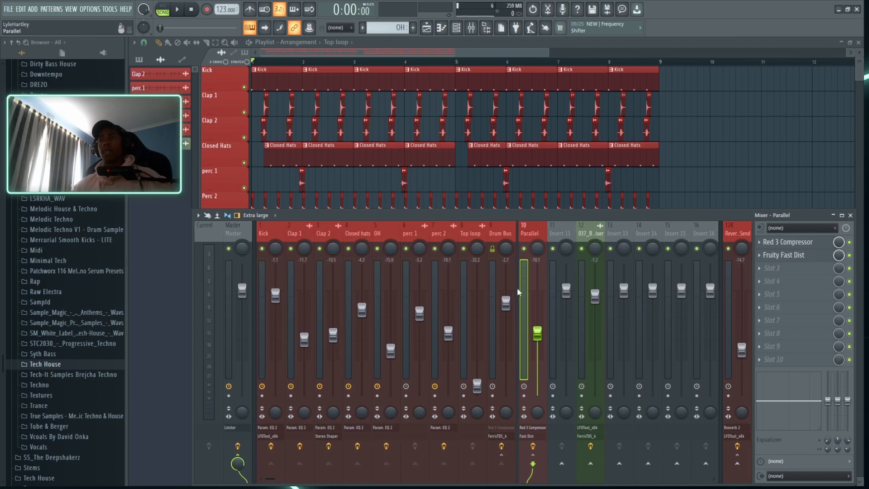
# - Select the Drum Bus, hide the mixer and play the complete groove from the playlist
pyautogui.click(499, 234)
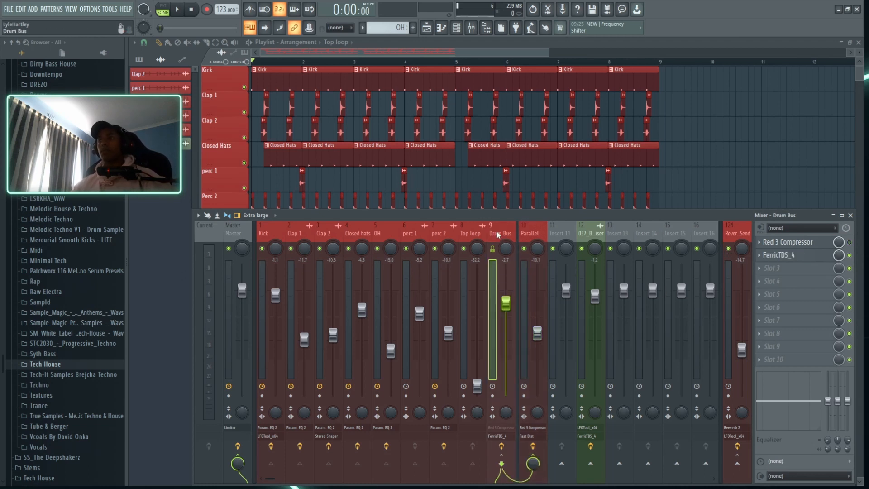
pyautogui.press('F9')
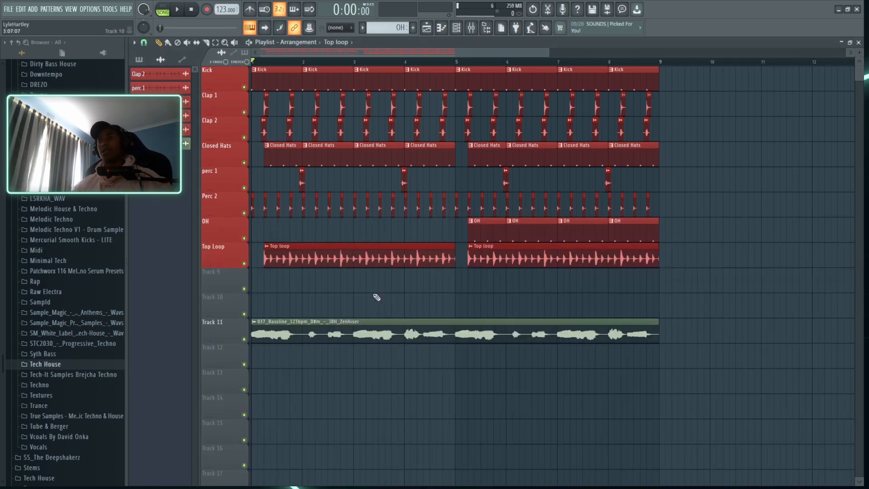
pyautogui.press('space')
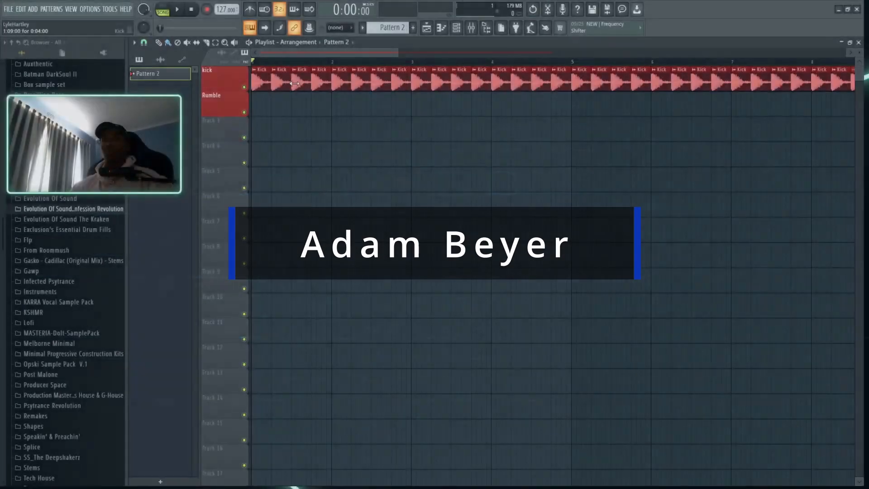
# - Play the kick in the new project, and enable and inspect LFOTool on the Kick mixer track
pyautogui.scroll(5, 276, 67)
pyautogui.press('space')
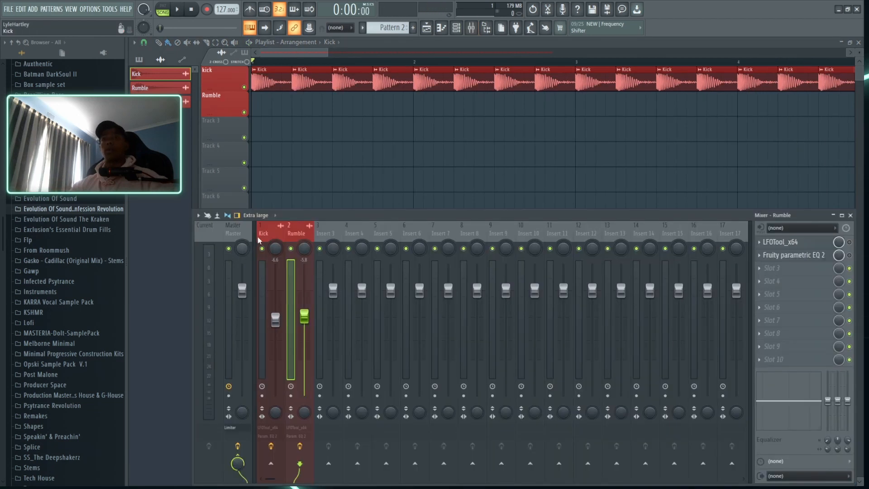
pyautogui.click(260, 235)
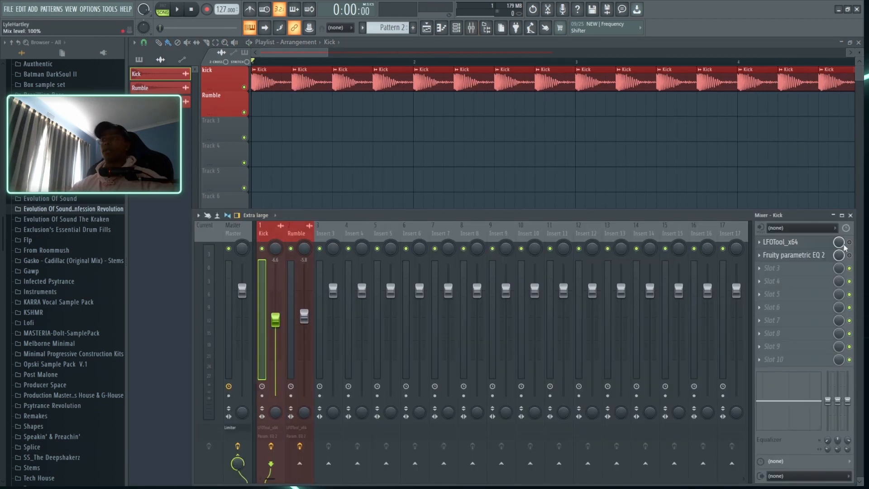
pyautogui.click(782, 241)
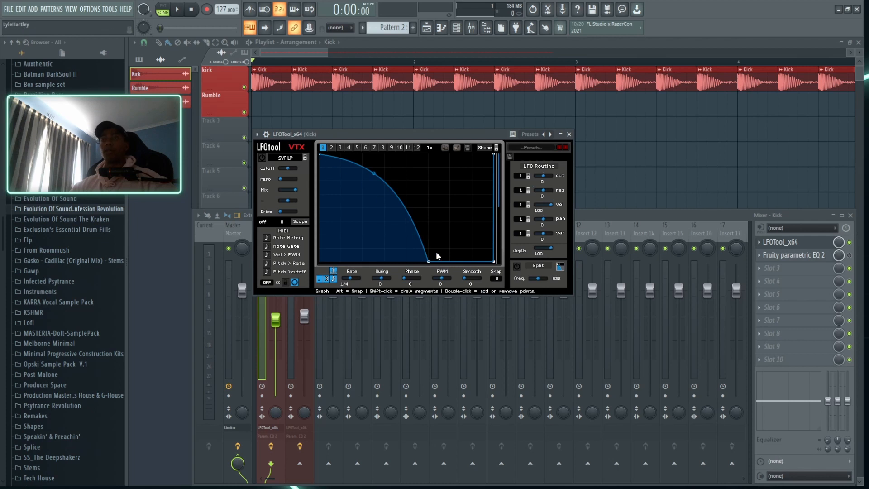
pyautogui.click(782, 242)
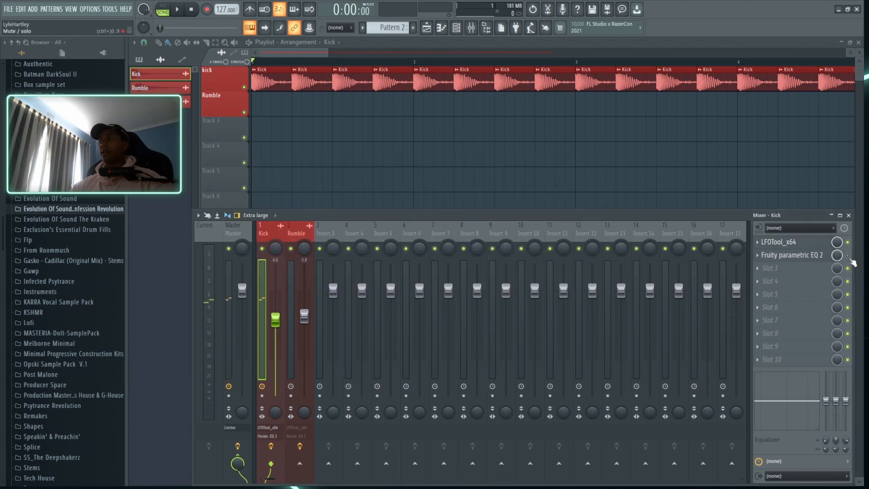
# - Deepen the band 3 cut slightly in the Kick track's Parametric EQ 2, audition it and close the EQ
pyautogui.click(793, 255)
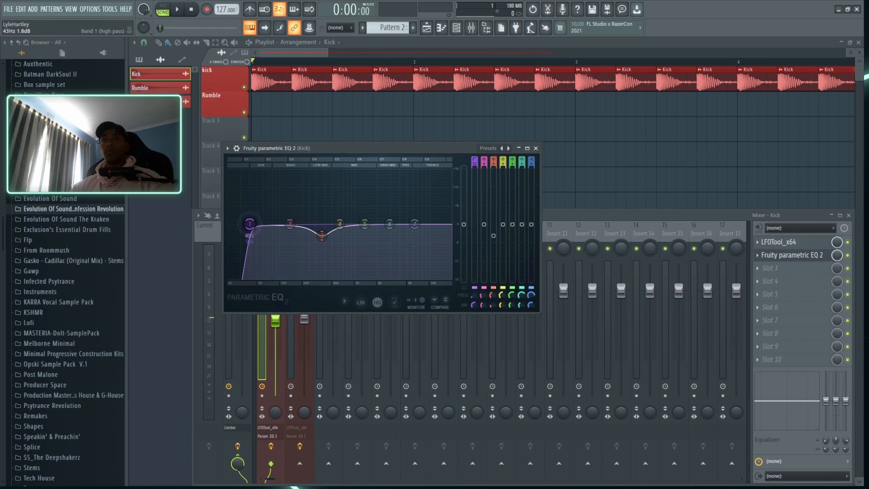
pyautogui.moveTo(322, 237)
pyautogui.mouseDown()
pyautogui.moveTo(323, 181)
pyautogui.moveTo(323, 241)
pyautogui.mouseUp()
pyautogui.press('space')
pyautogui.press('space')
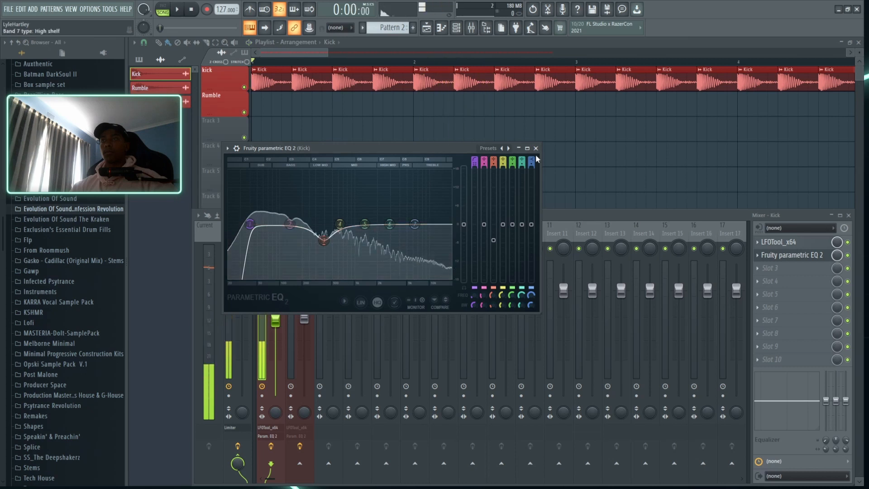
pyautogui.click(536, 149)
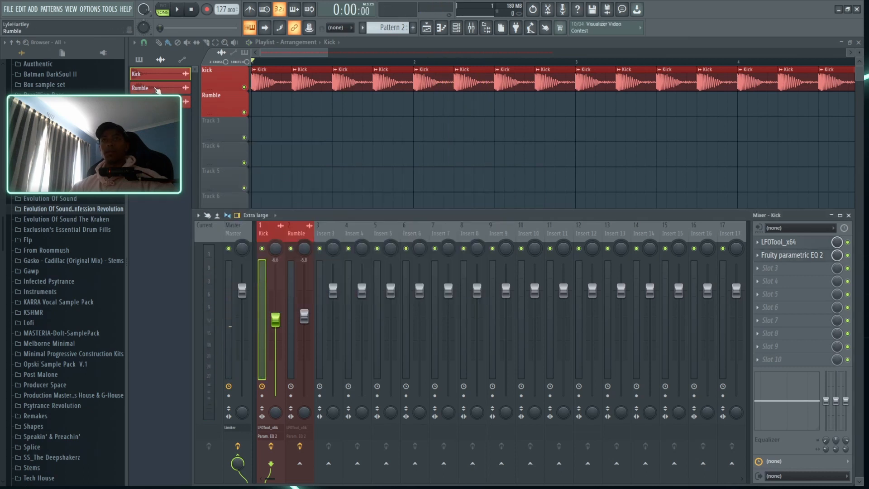
# - Hide the mixer and place the Rumble sample at bar 1 of the Rumble playlist track
pyautogui.press('F9')
pyautogui.moveTo(157, 90); pyautogui.dragTo(256, 103)
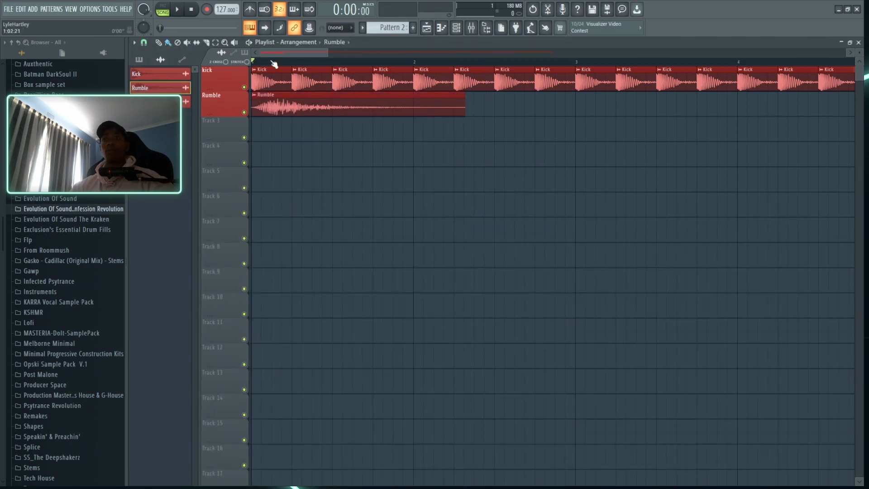
pyautogui.scroll(3, 273, 62)
pyautogui.moveTo(278, 54); pyautogui.dragTo(269, 54)
pyautogui.scroll(-2, 350, 63)
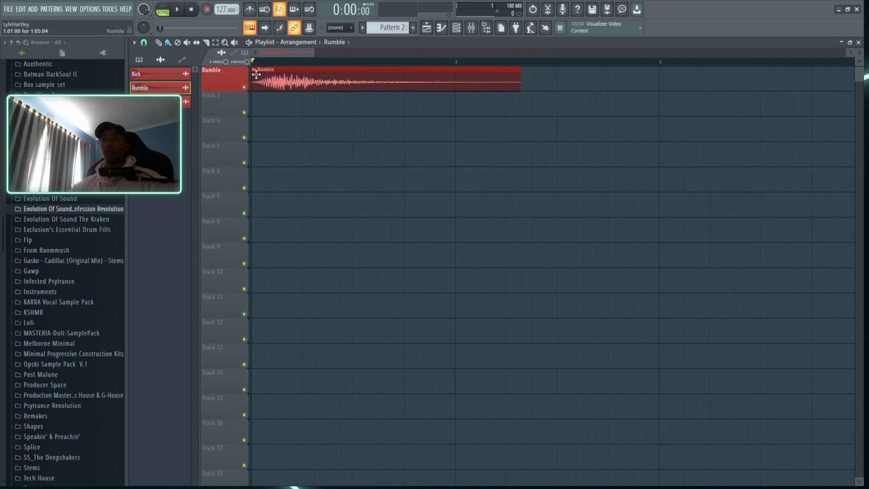
# - Solo the Rumble playlist track and audition its clip
pyautogui.rightClick(244, 113)
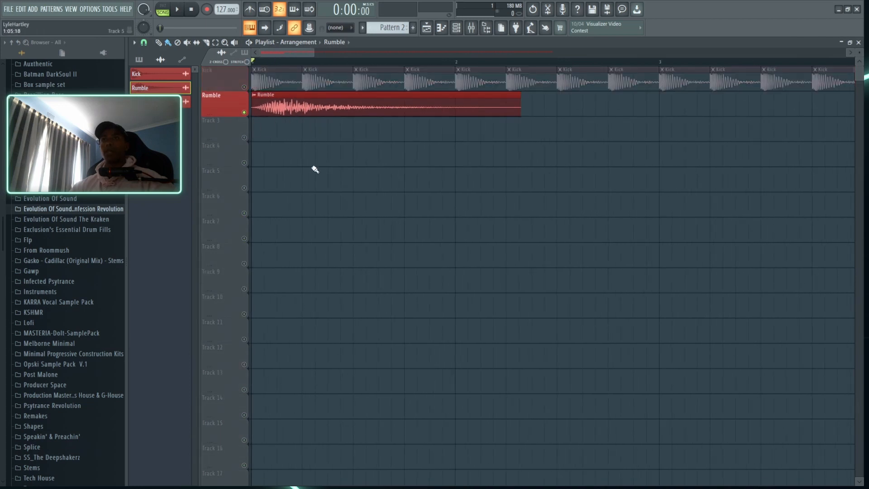
pyautogui.press('space')
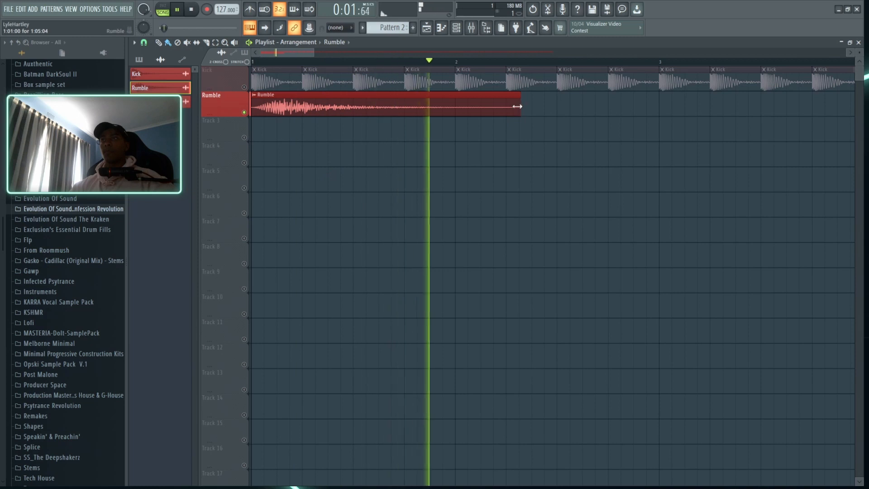
pyautogui.press('space')
# - Shorten the Rumble clip to one beat, matching the kick spacing, and repeat it along the track
pyautogui.moveTo(520, 115); pyautogui.dragTo(310, 121)
pyautogui.scroll(3, 286, 62)
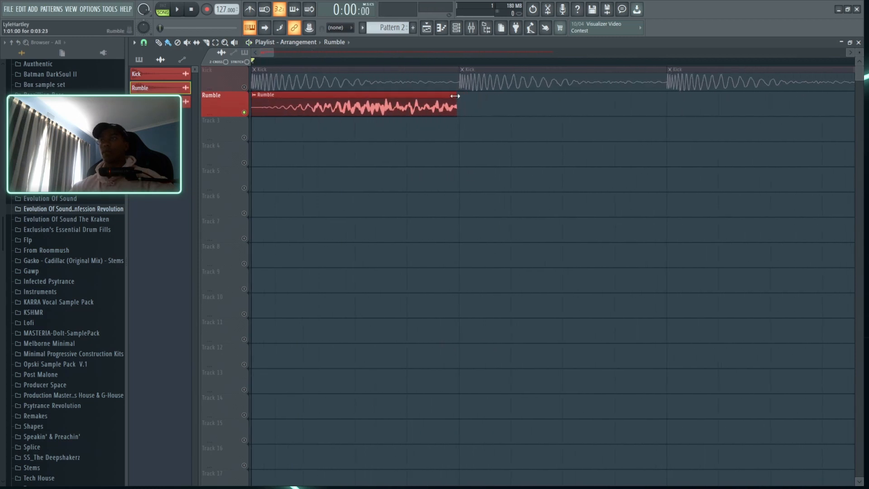
pyautogui.scroll(-5, 441, 66)
pyautogui.scroll(-1, 441, 66)
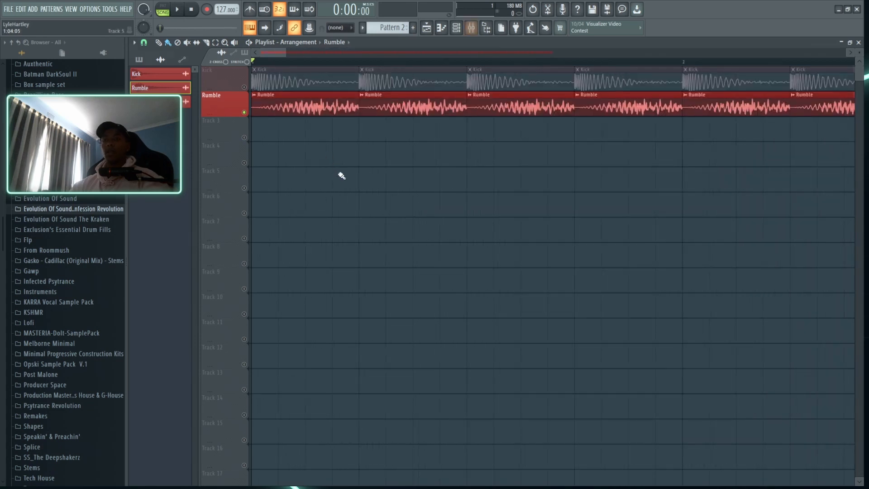
# - Enable LFOTool and Parametric EQ 2 on the Rumble mixer track, and raise the EQ's band 7 low-pass cutoff slightly
pyautogui.click(471, 27)
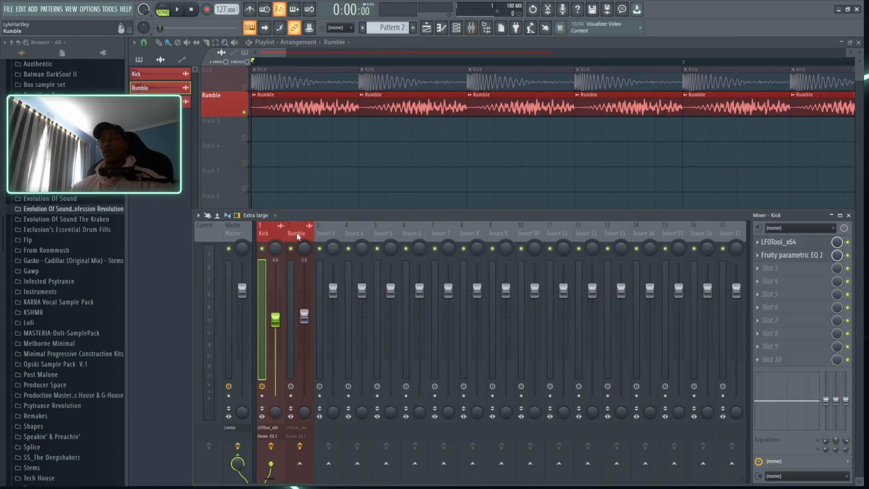
pyautogui.click(297, 235)
pyautogui.click(779, 242)
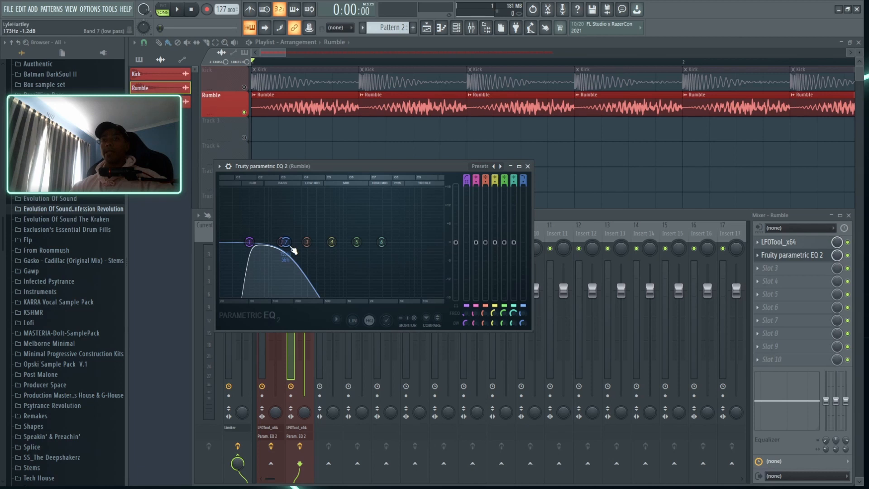
pyautogui.moveTo(285, 241); pyautogui.dragTo(288, 241)
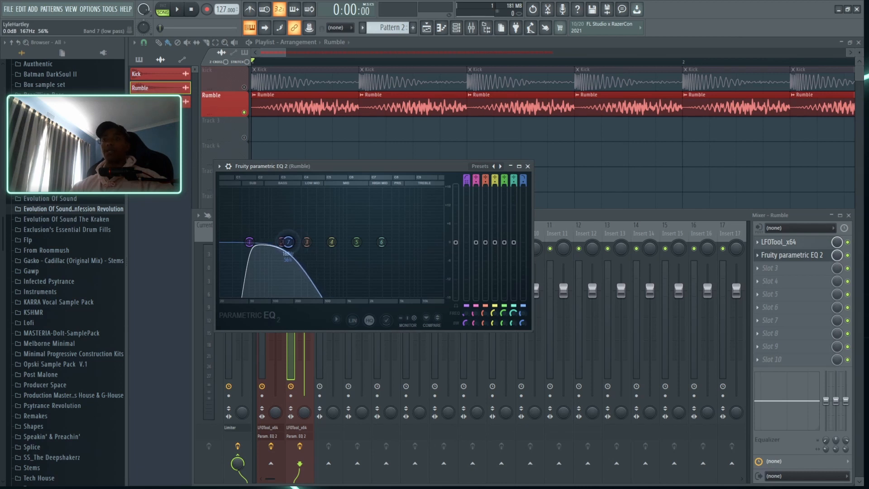
pyautogui.click(528, 167)
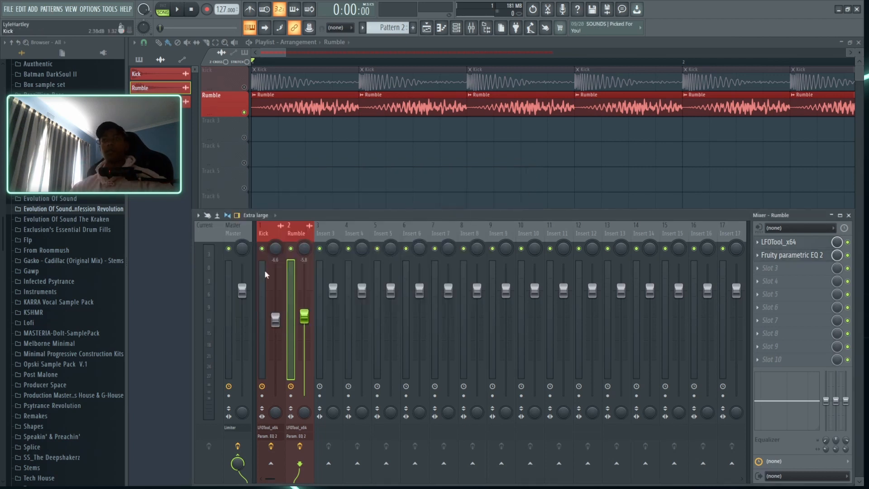
# - Solo the Rumble mixer track and play back the repeated rumble on its own
pyautogui.rightClick(263, 250)
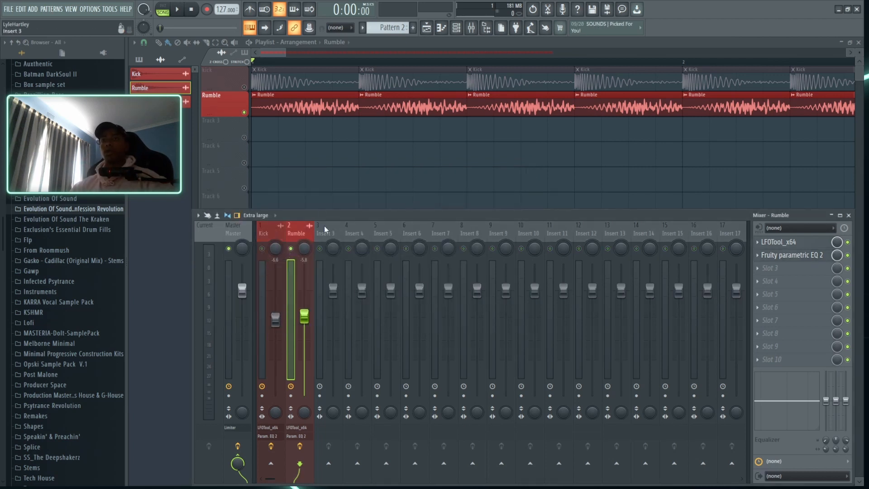
pyautogui.press('space')
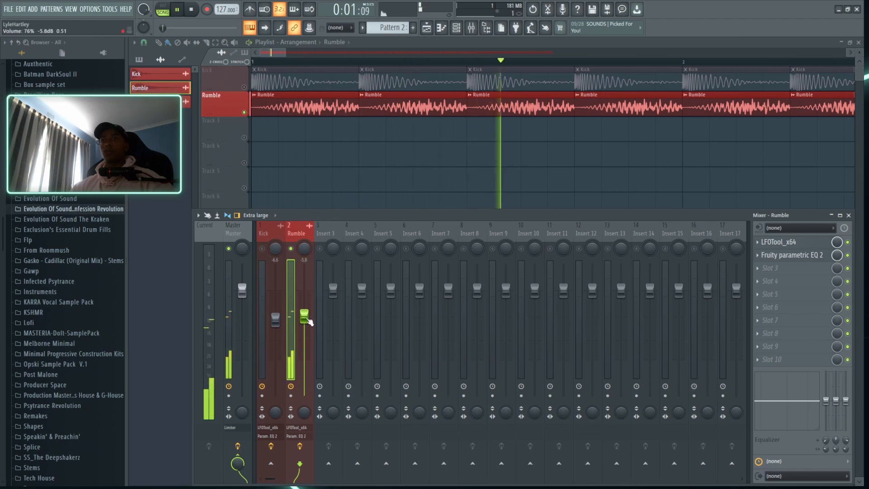
pyautogui.press('space')
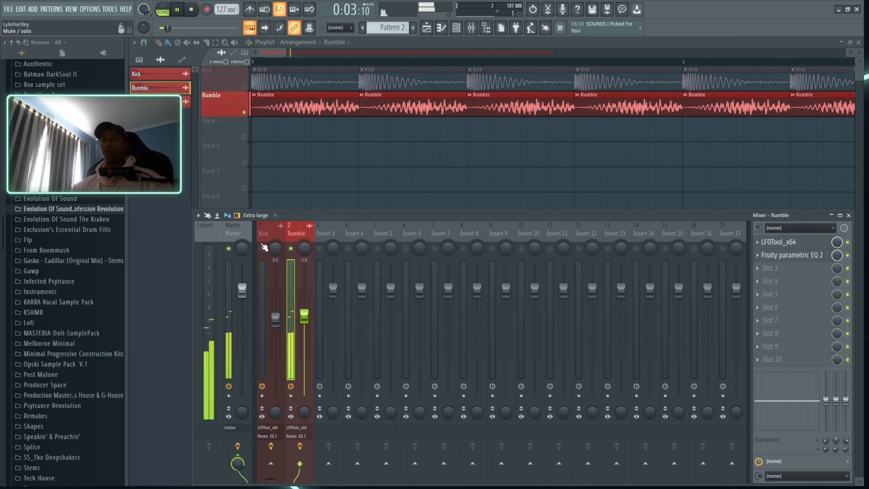
pyautogui.scroll(-5, 306, 81)
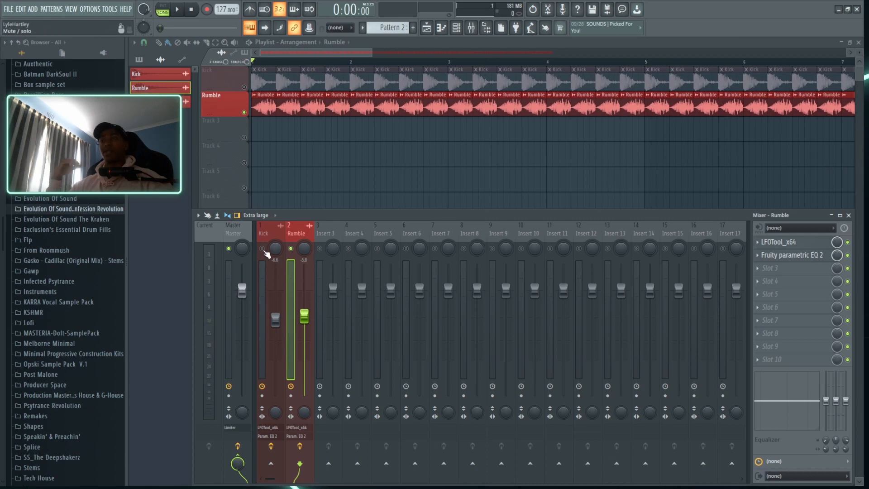
# - Bring the Kick mixer track back in and lower the Rumble fader to about -5.9 dB while playing both
pyautogui.click(262, 248)
pyautogui.moveTo(304, 316); pyautogui.dragTo(304, 320)
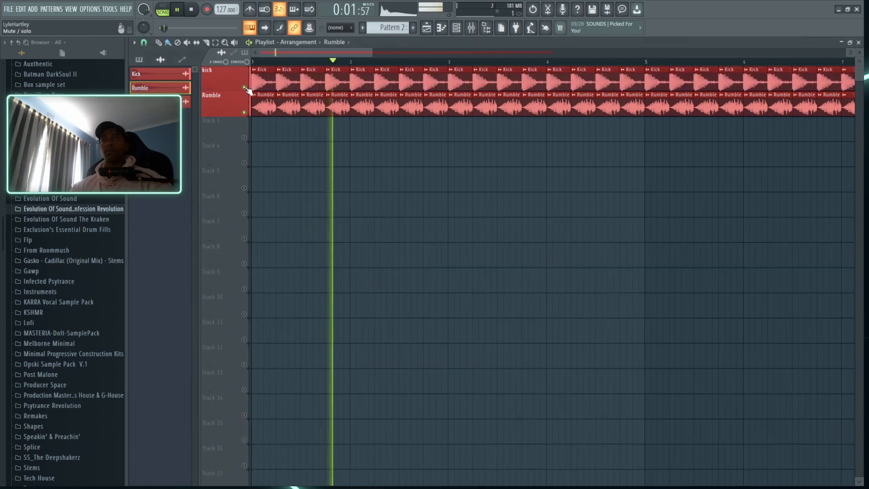
pyautogui.press('F9')
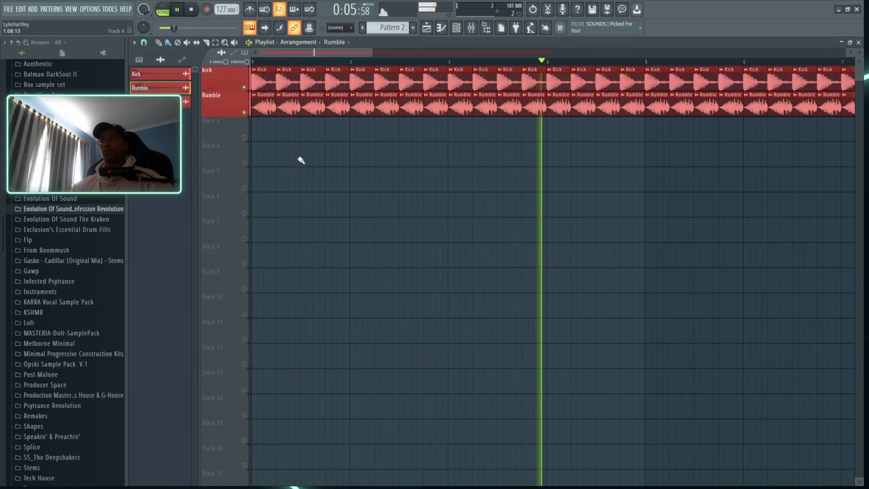
pyautogui.press('space')
# - Place Hi Hat clips on the four offbeats of bar 1 on track 3, each trimmed to half a beat
pyautogui.scroll(2, 253, 62)
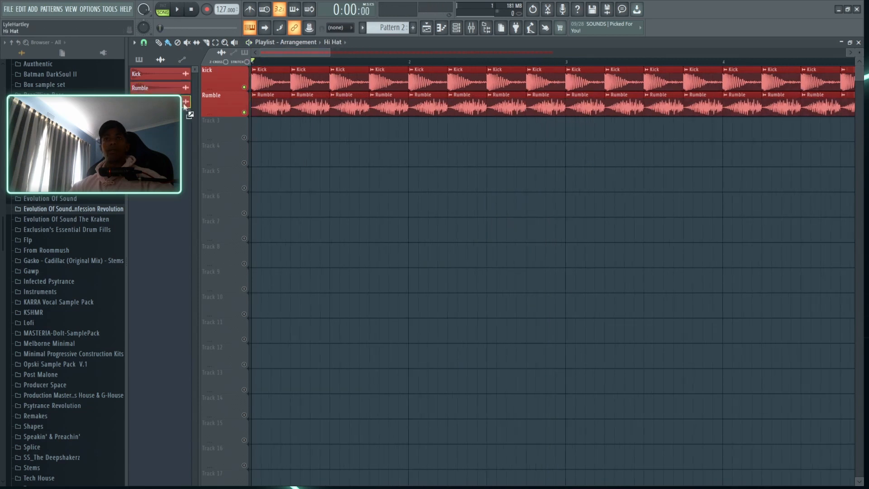
pyautogui.moveTo(185, 105); pyautogui.dragTo(292, 132)
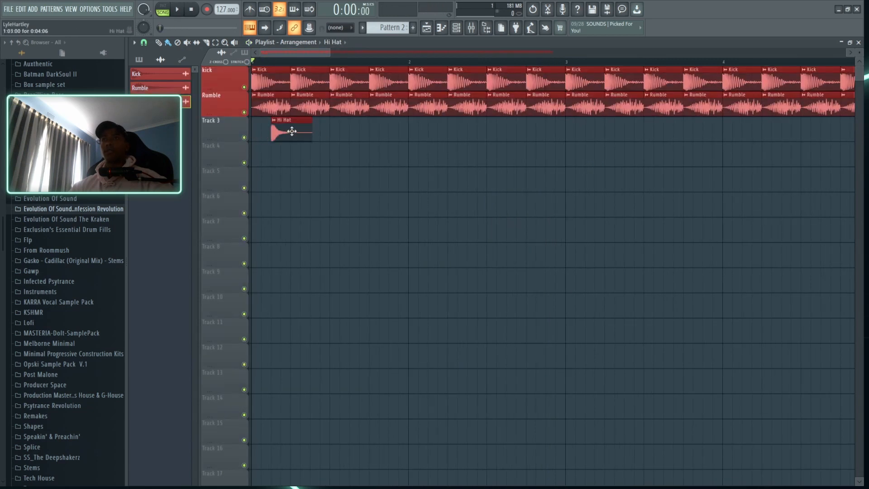
pyautogui.scroll(2, 284, 124)
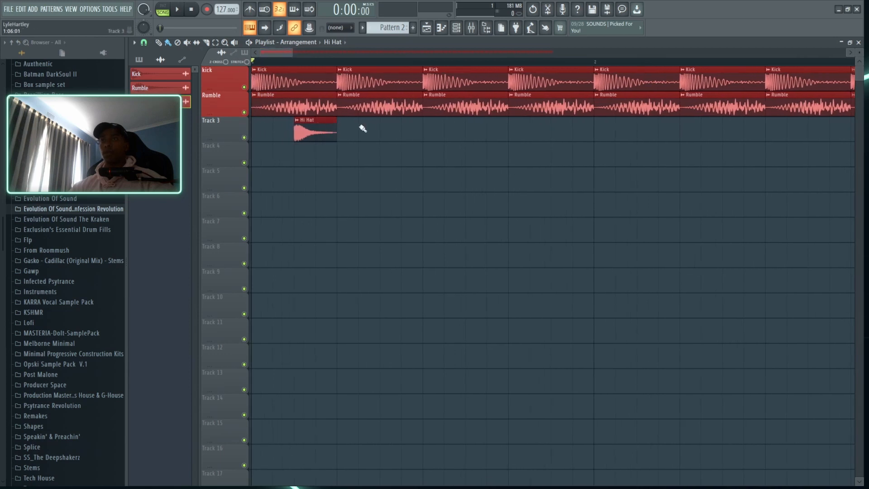
pyautogui.click(386, 129)
pyautogui.moveTo(470, 128); pyautogui.dragTo(408, 124)
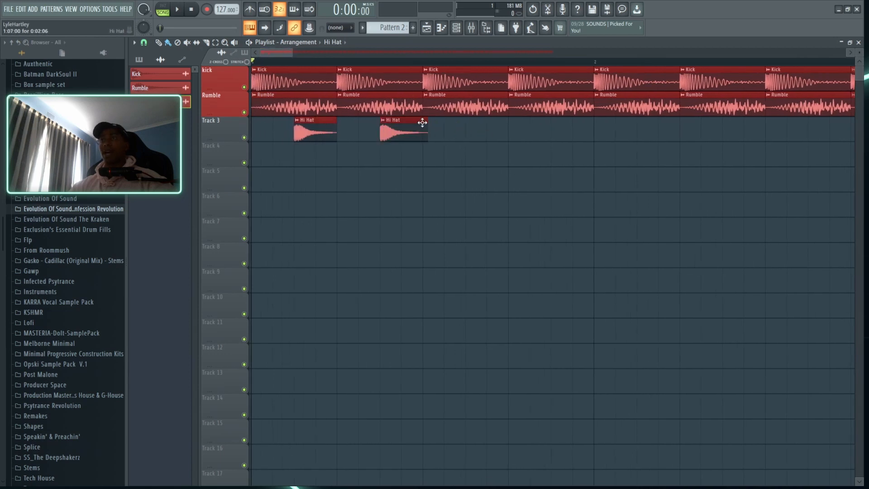
pyautogui.click(474, 130)
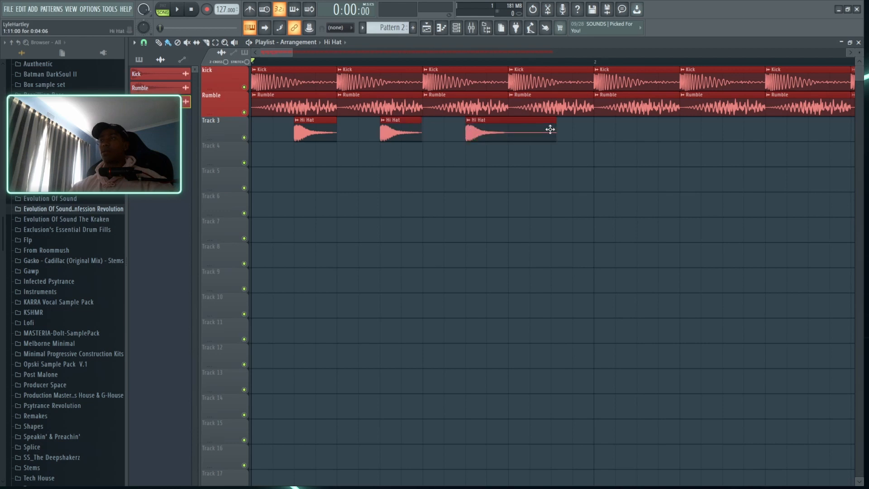
pyautogui.rightClick(550, 130)
pyautogui.moveTo(453, 132)
pyautogui.mouseDown()
pyautogui.moveTo(314, 133)
pyautogui.moveTo(504, 134)
pyautogui.mouseUp()
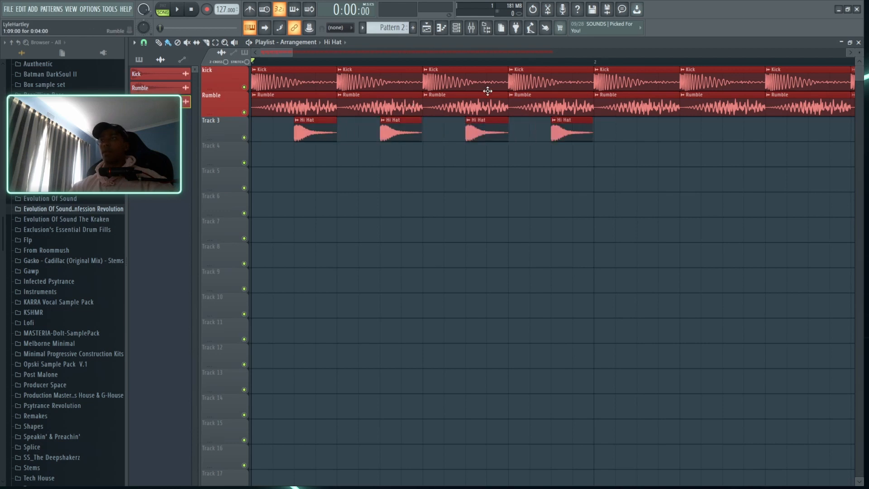
# - Repeat the one-bar offbeat Hi Hat pattern along its track through the end of bar 8
pyautogui.scroll(-6, 484, 88)
pyautogui.moveTo(269, 133)
pyautogui.mouseDown()
pyautogui.moveTo(530, 133)
pyautogui.moveTo(517, 133)
pyautogui.mouseUp()
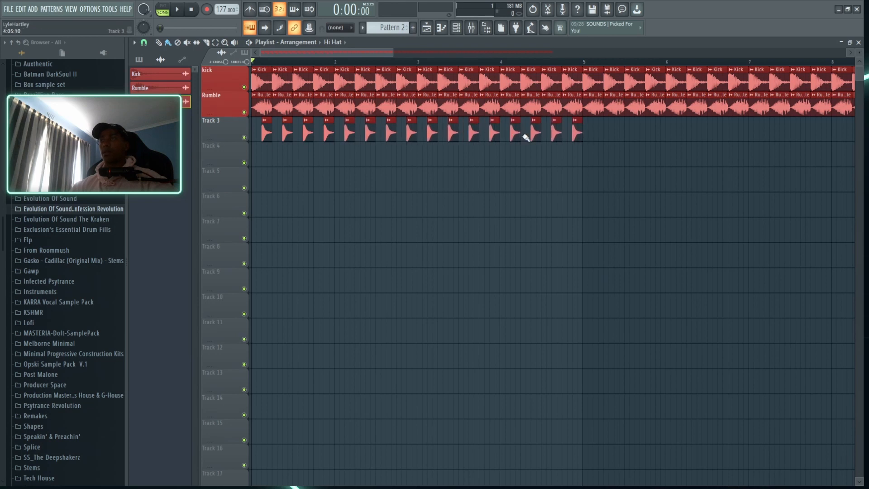
pyautogui.moveTo(594, 129)
pyautogui.mouseDown()
pyautogui.moveTo(256, 147)
pyautogui.moveTo(501, 132)
pyautogui.moveTo(598, 137)
pyautogui.mouseUp()
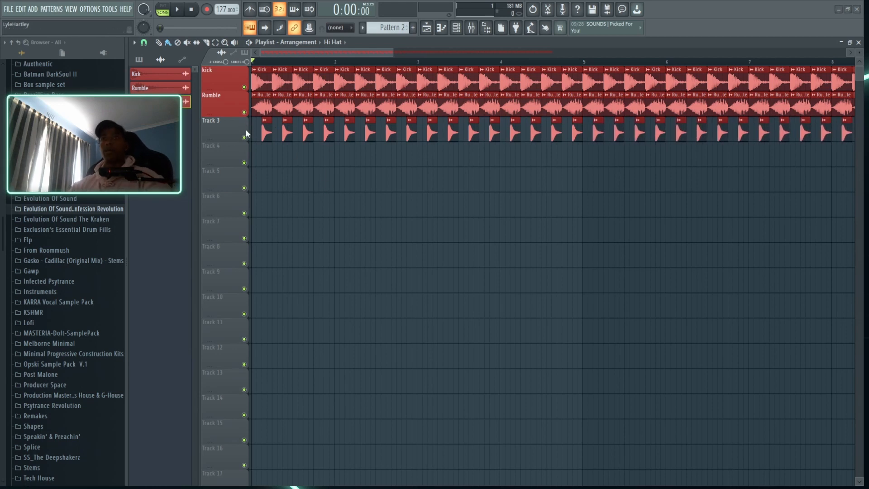
pyautogui.scroll(-4, 332, 56)
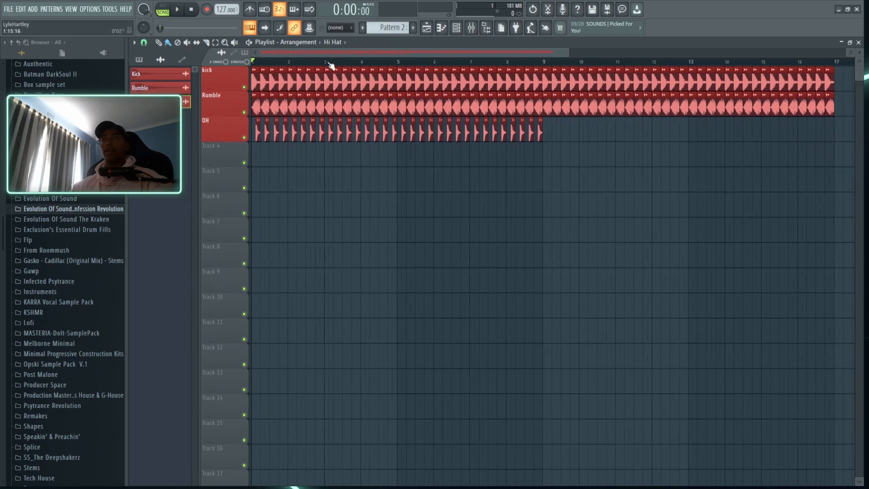
# - Solo the Hi Hat mixer track and lower its fader to about -2.5 dB during playback
pyautogui.press('F9')
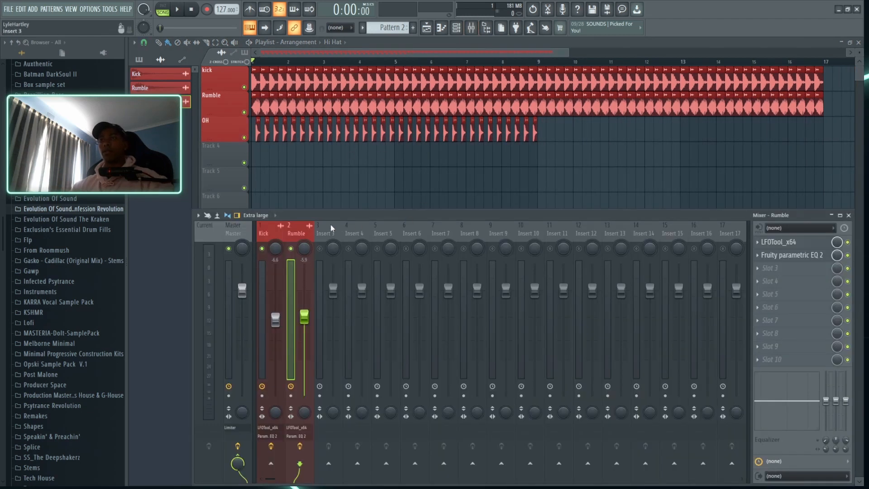
pyautogui.rightClick(320, 249)
pyautogui.rightClick(320, 248)
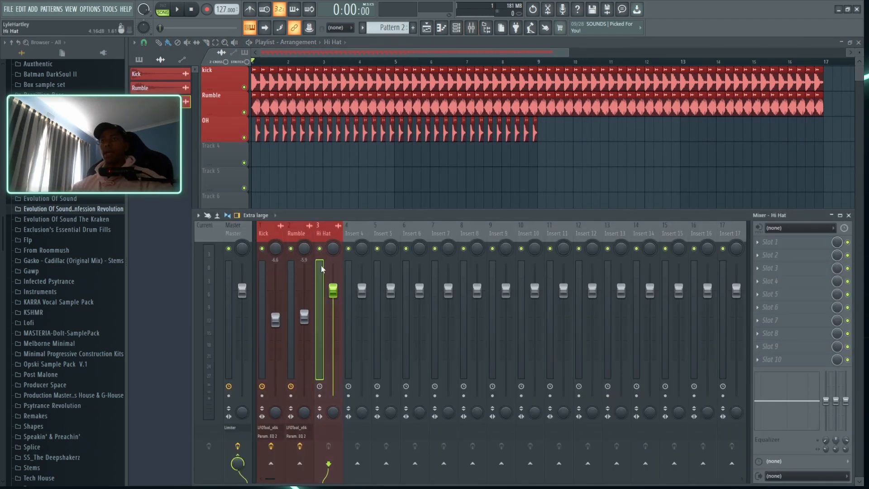
pyautogui.press('space')
pyautogui.moveTo(333, 291); pyautogui.dragTo(333, 302)
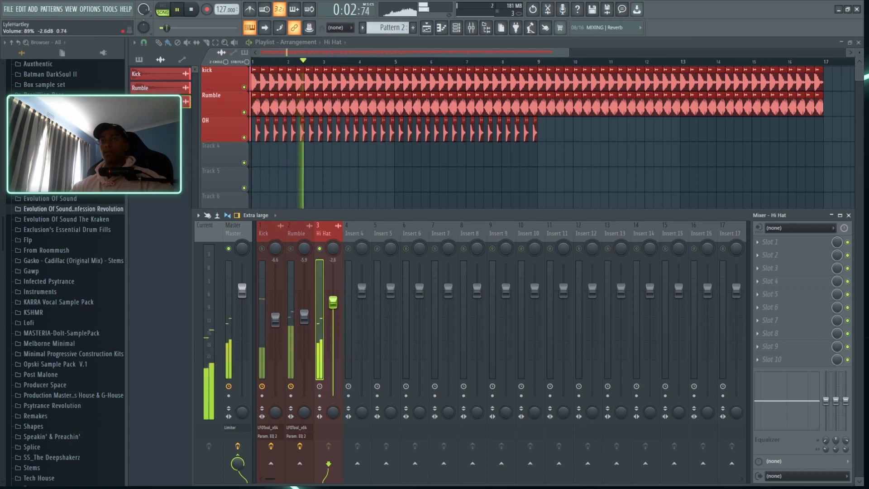
pyautogui.press('space')
# - Extend the offbeat Hi Hat clips through bar 16 to match the kick and rumble, and bring the mixer back up
pyautogui.press('F9')
pyautogui.moveTo(551, 132)
pyautogui.mouseDown()
pyautogui.moveTo(514, 139)
pyautogui.moveTo(253, 141)
pyautogui.moveTo(551, 131)
pyautogui.mouseUp()
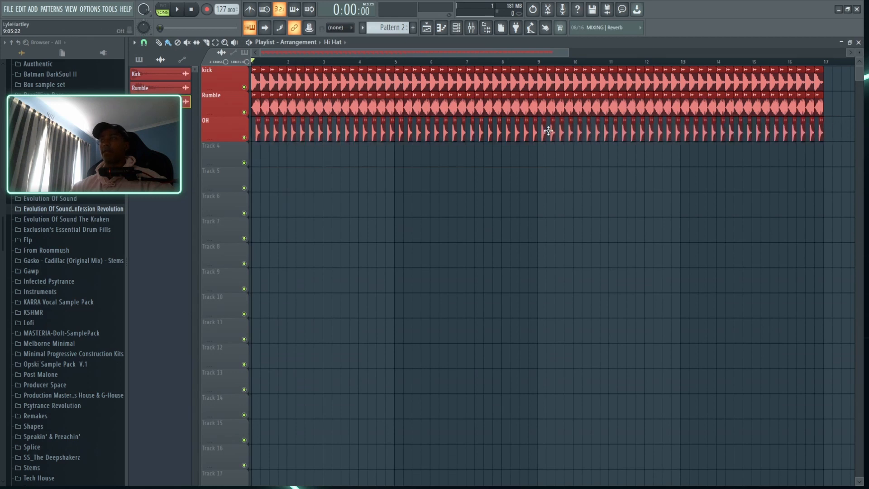
pyautogui.press('F9')
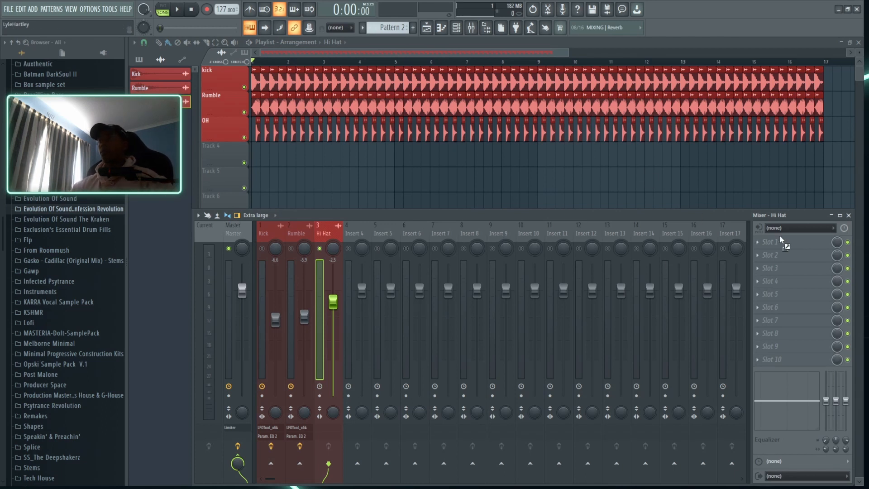
pyautogui.moveTo(780, 236); pyautogui.dragTo(792, 240)
pyautogui.moveTo(411, 113); pyautogui.dragTo(499, 158)
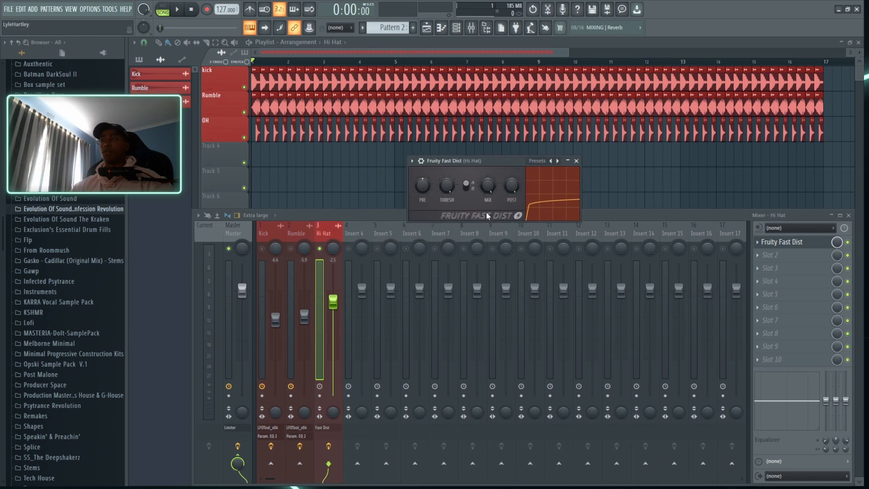
pyautogui.press('space')
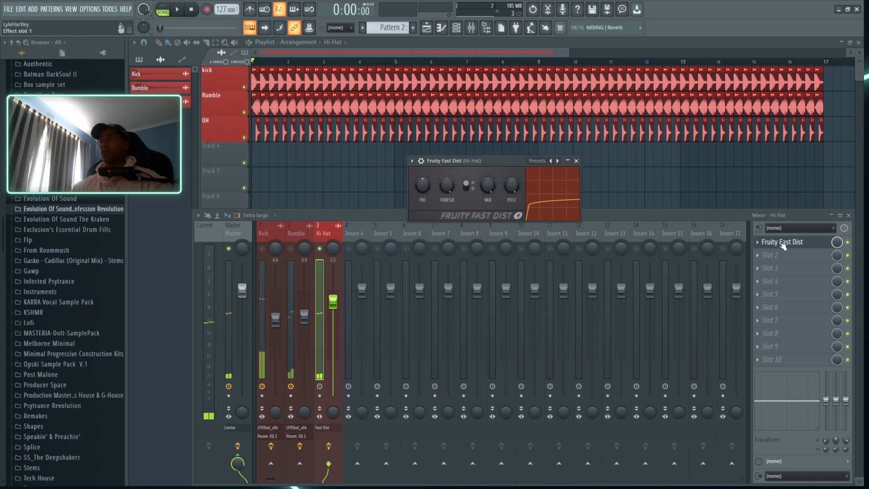
pyautogui.click(758, 243)
pyautogui.click(471, 162)
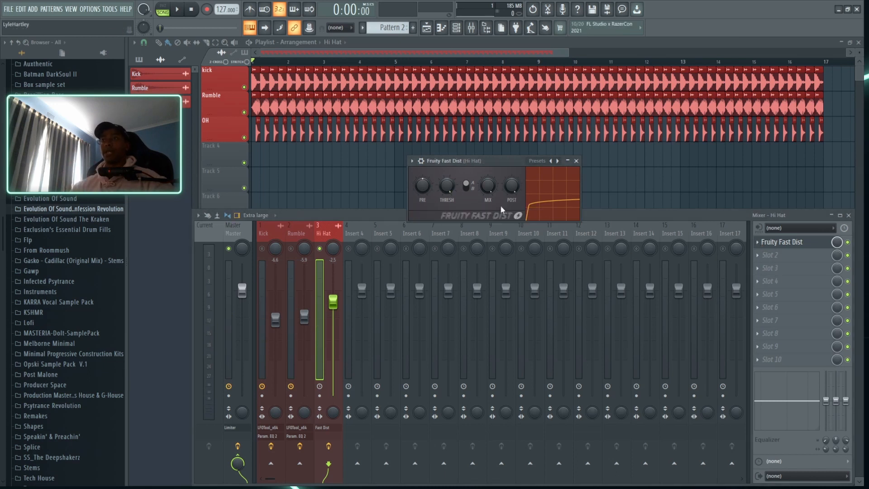
pyautogui.click(761, 246)
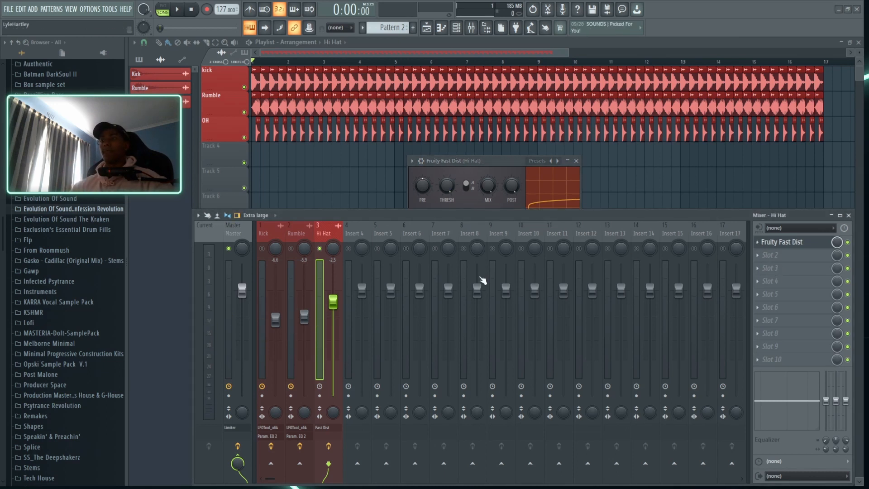
# - Load Fruity Parametric EQ 2 in the Hi Hat track's first effect slot and make band 1 a high-pass at about 570 Hz
pyautogui.click(774, 245)
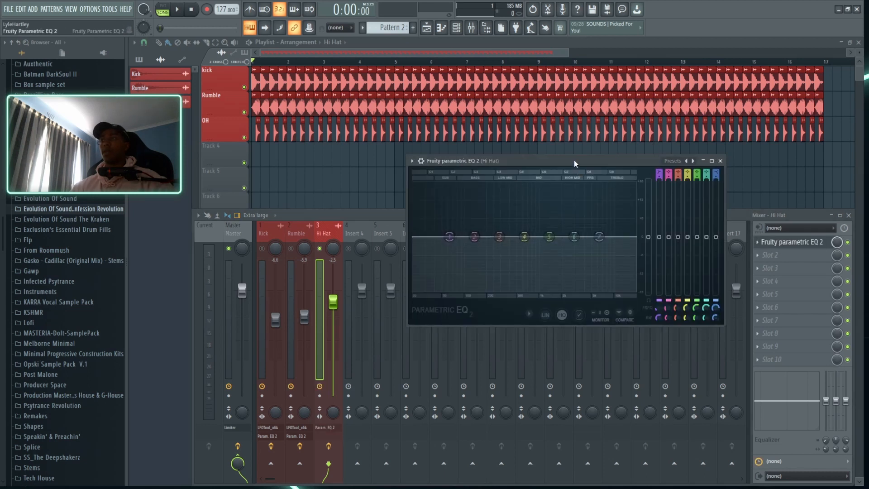
pyautogui.moveTo(574, 159); pyautogui.dragTo(405, 163)
pyautogui.scroll(-2, 487, 172)
pyautogui.moveTo(281, 240); pyautogui.dragTo(326, 240)
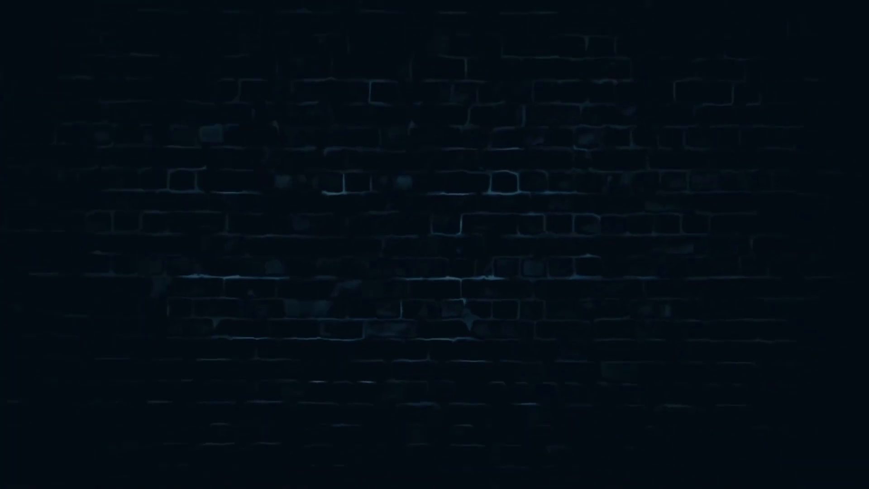
pyautogui.moveTo(352, 165); pyautogui.dragTo(376, 152)
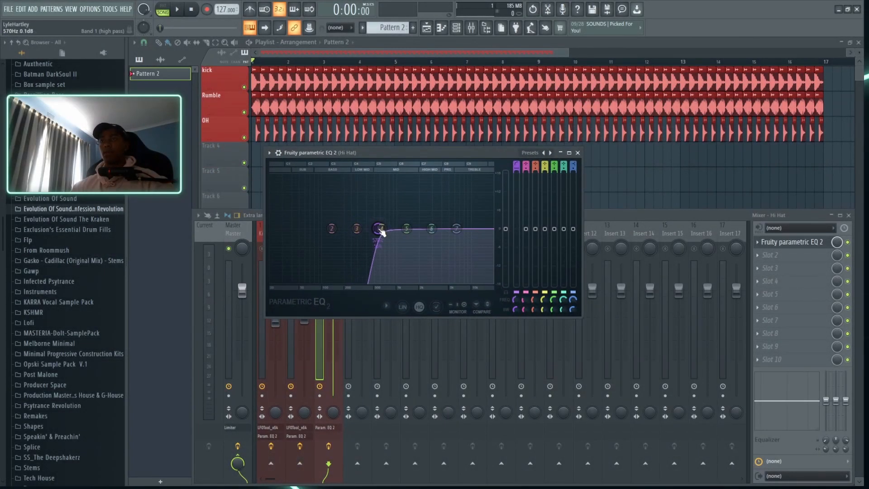
# - Raise the Hi Hat EQ's high-pass cutoff to about 794 Hz while the loop plays, and close the EQ
pyautogui.press('space')
pyautogui.moveTo(382, 232)
pyautogui.mouseDown()
pyautogui.moveTo(358, 231)
pyautogui.moveTo(392, 228)
pyautogui.mouseUp()
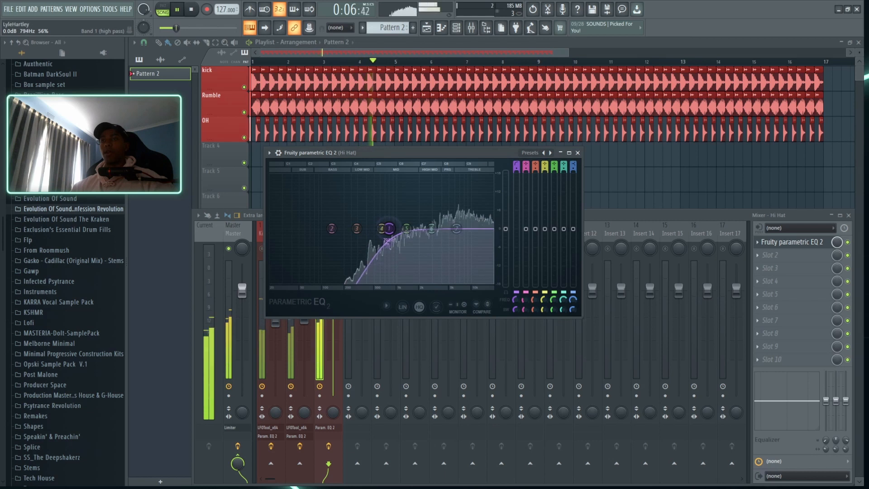
pyautogui.click(578, 154)
pyautogui.press('space')
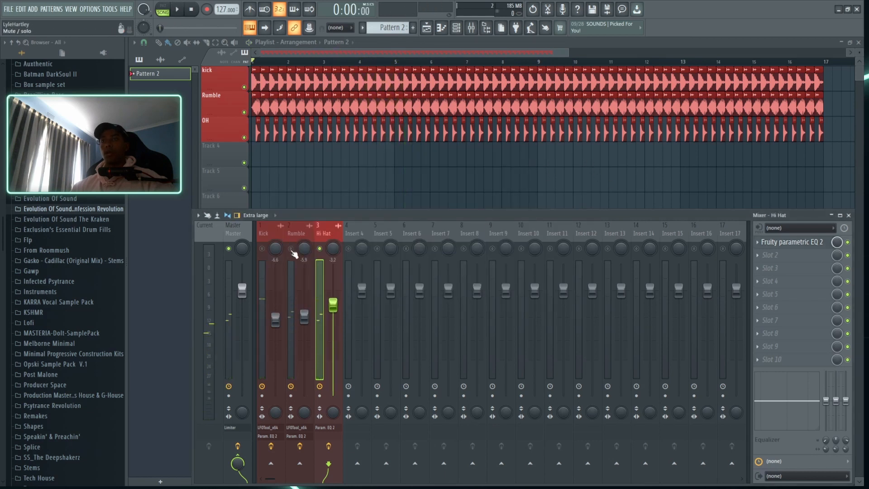
# - Bring the other mixer tracks back in and set the Hi Hat fader to about -2.5 dB during playback
pyautogui.rightClick(292, 250)
pyautogui.press('space')
pyautogui.moveTo(343, 311); pyautogui.dragTo(333, 302)
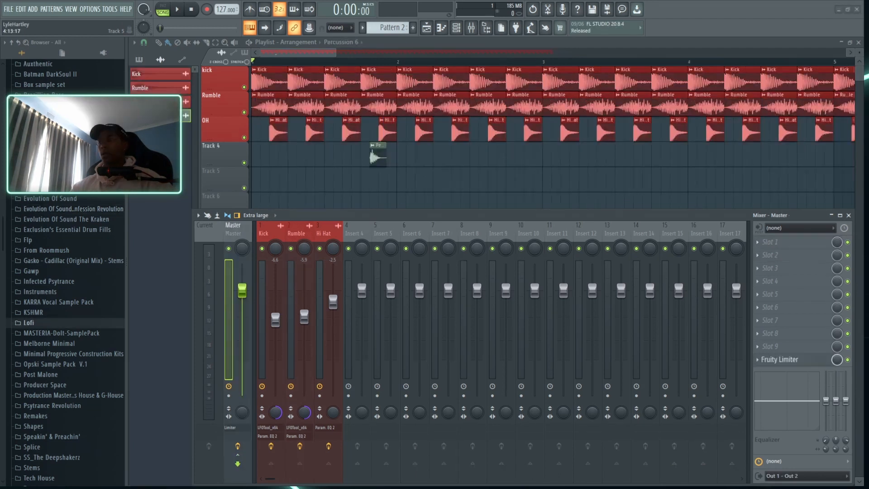
# - Audition the Percussion 6 clip on track 4 with the groove, starting playback from the third beat of bar 1
pyautogui.press('F9')
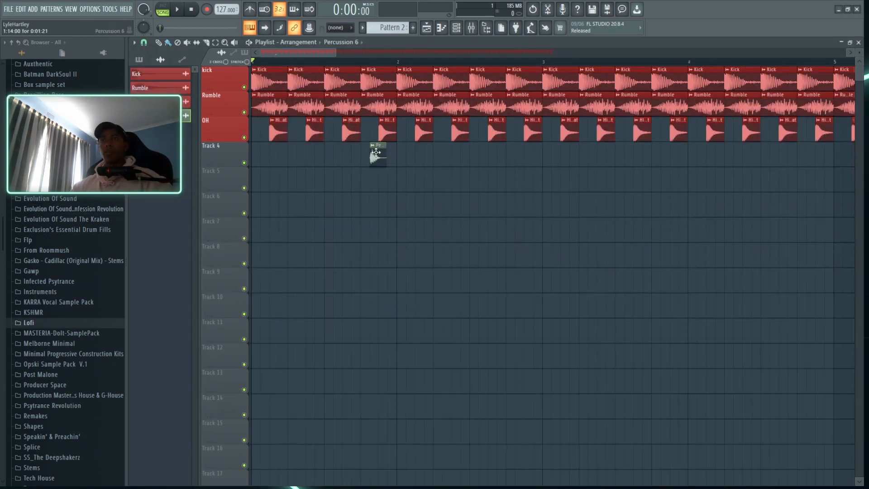
pyautogui.scroll(2, 332, 61)
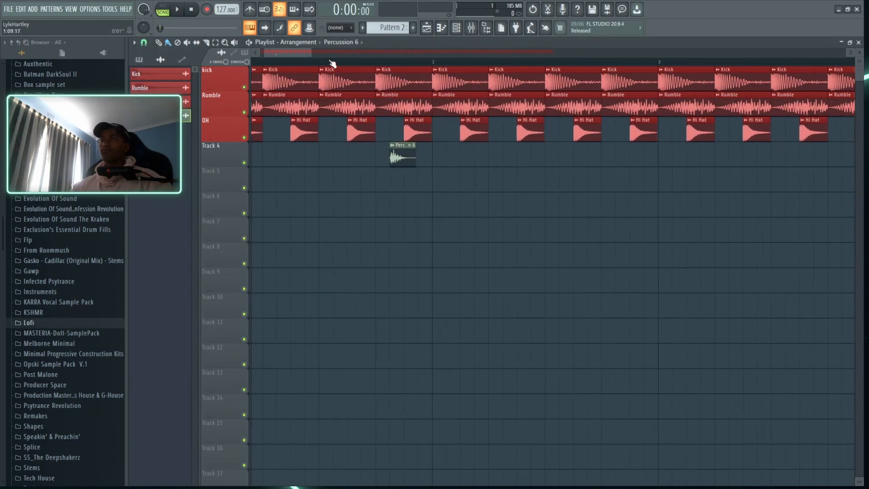
pyautogui.moveTo(301, 53); pyautogui.dragTo(267, 65)
pyautogui.scroll(-1, 389, 62)
pyautogui.moveTo(363, 62); pyautogui.dragTo(348, 66)
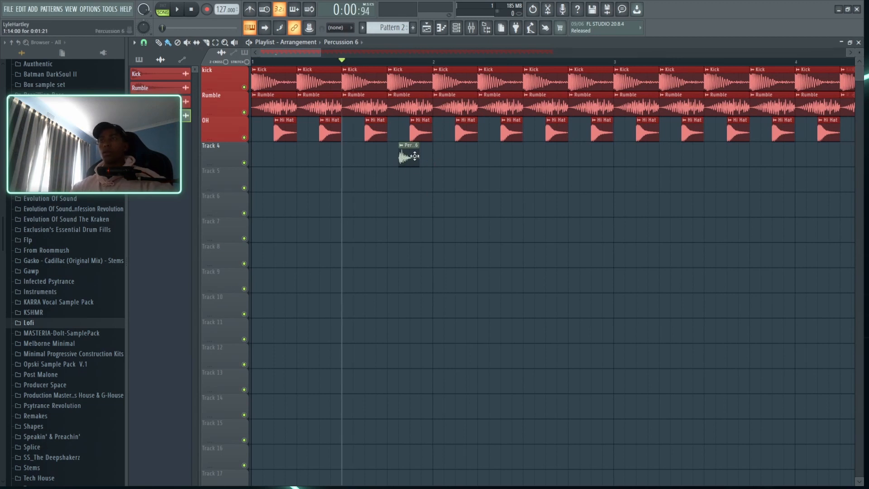
pyautogui.doubleClick(415, 157)
pyautogui.press('Escape')
pyautogui.press('space')
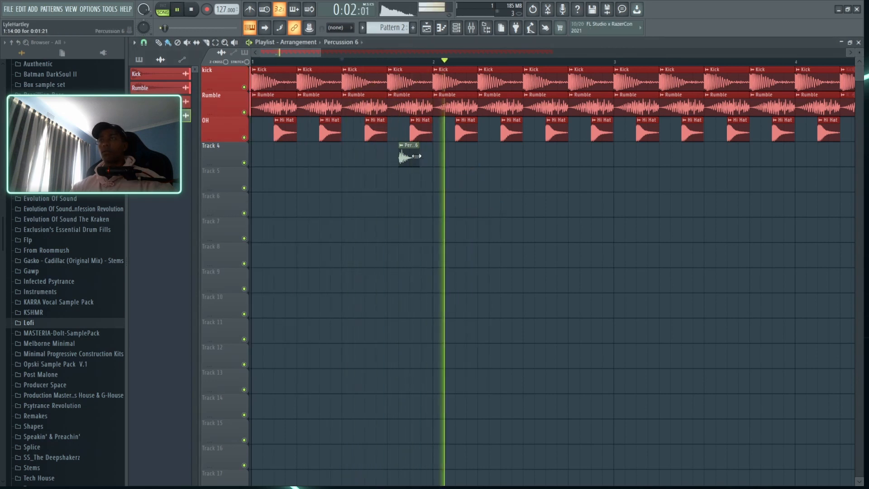
pyautogui.press('space')
# - Replay the groove from the start and add a second Percussion 6 clip at the same position in bar 2
pyautogui.hscroll(2, 292, 69)
pyautogui.hscroll(-2, 292, 69)
pyautogui.press('space')
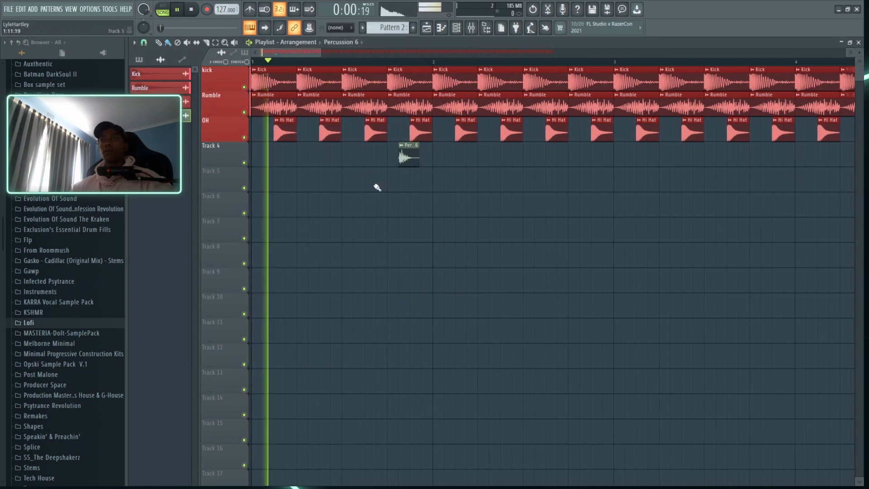
pyautogui.click(587, 156)
pyautogui.press('space')
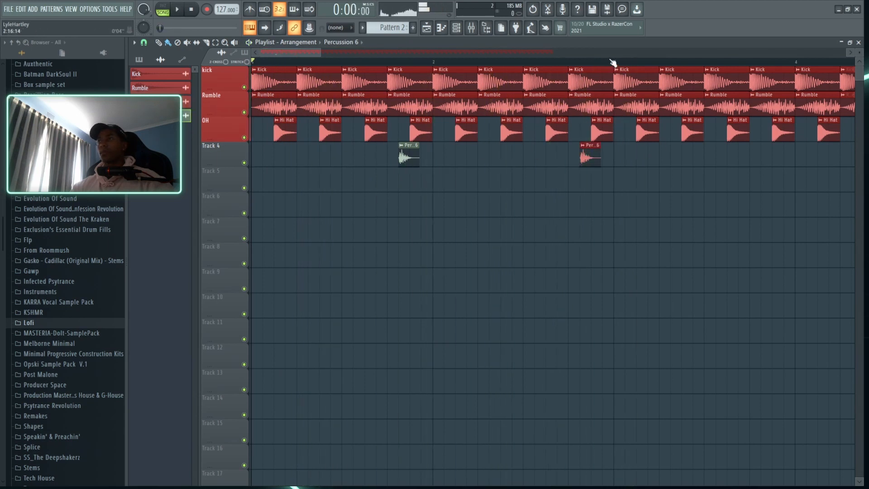
# - Set up Fruity Parametric EQ 2 on the perc mixer track with band 1 as a high-pass at about 266 Hz and play the groove
pyautogui.scroll(-4, 611, 64)
pyautogui.moveTo(440, 143); pyautogui.dragTo(262, 186)
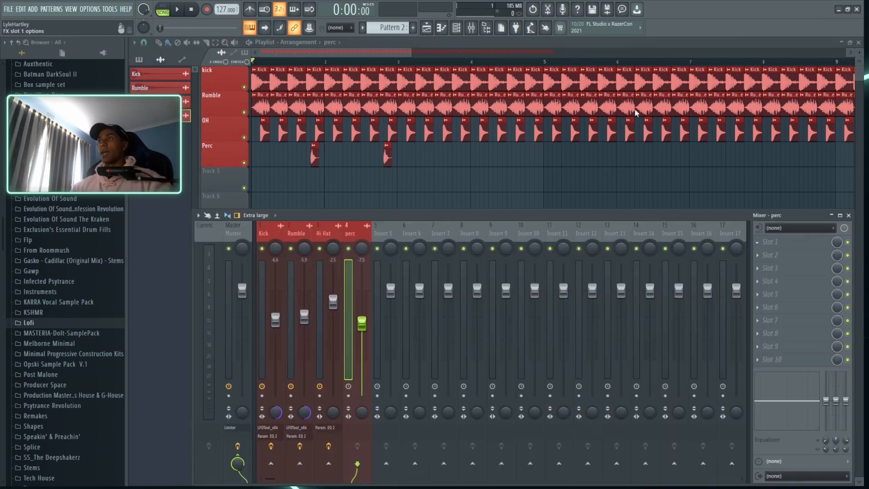
pyautogui.scroll(-2, 412, 119)
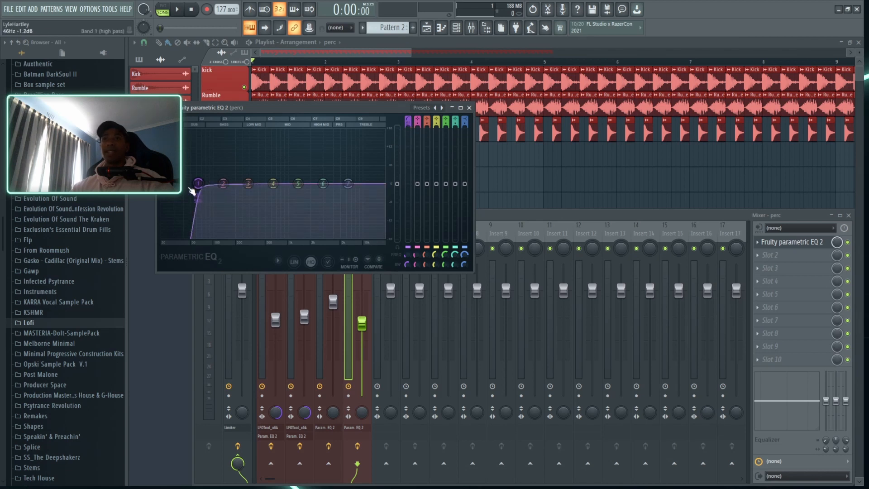
pyautogui.moveTo(194, 186); pyautogui.dragTo(238, 184)
pyautogui.press('space')
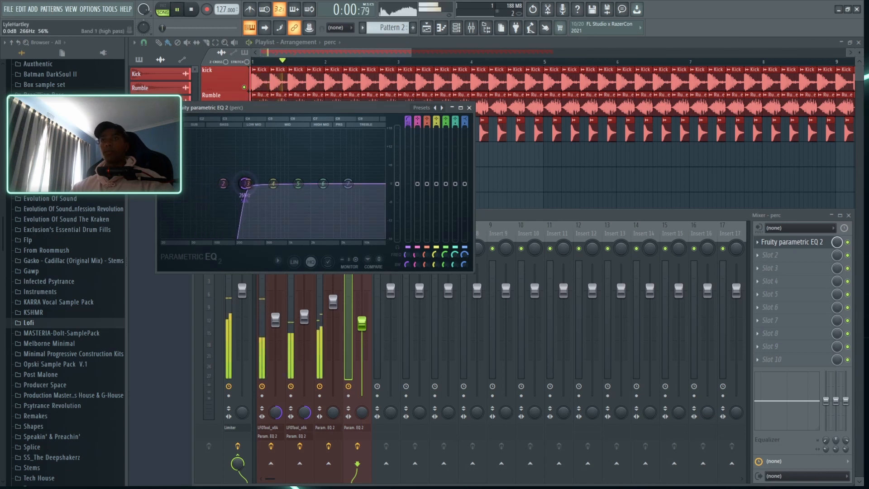
# - Lower the perc EQ's band 1 high-pass to about 199 Hz and make band 7 a low-pass that cuts the highs
pyautogui.moveTo(243, 183); pyautogui.dragTo(235, 184)
pyautogui.press('space')
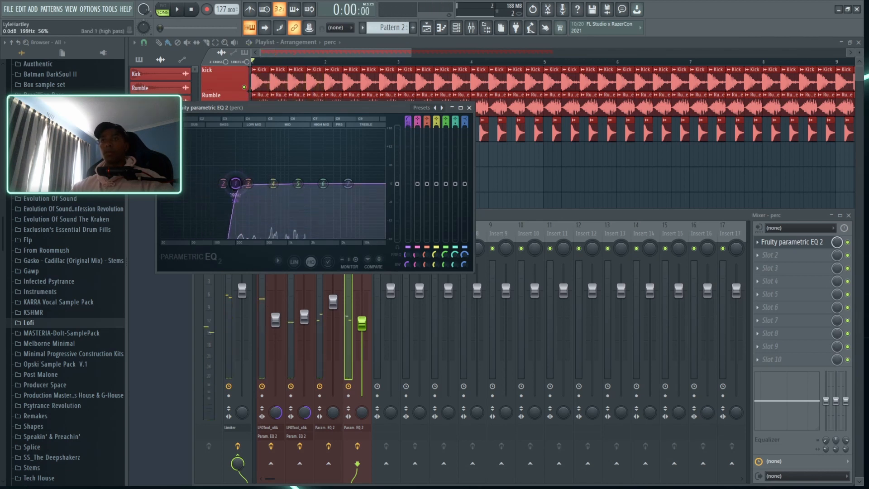
pyautogui.moveTo(465, 119); pyautogui.dragTo(465, 136)
pyautogui.moveTo(465, 126); pyautogui.dragTo(465, 115)
pyautogui.moveTo(348, 184); pyautogui.dragTo(278, 184)
# - Play from the first perc hit in bar 1 and raise the perc EQ's band 7 low-pass to about 3695 Hz
pyautogui.click(321, 68)
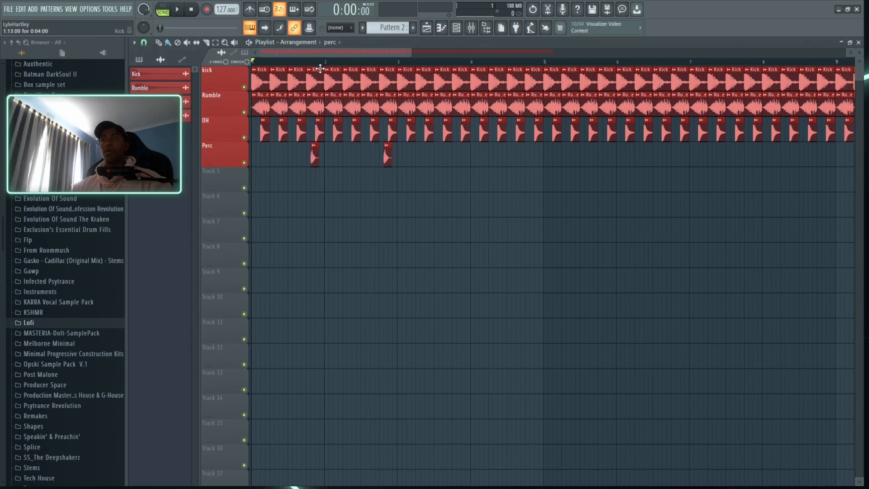
pyautogui.scroll(3, 314, 67)
pyautogui.press('space')
pyautogui.press('F9')
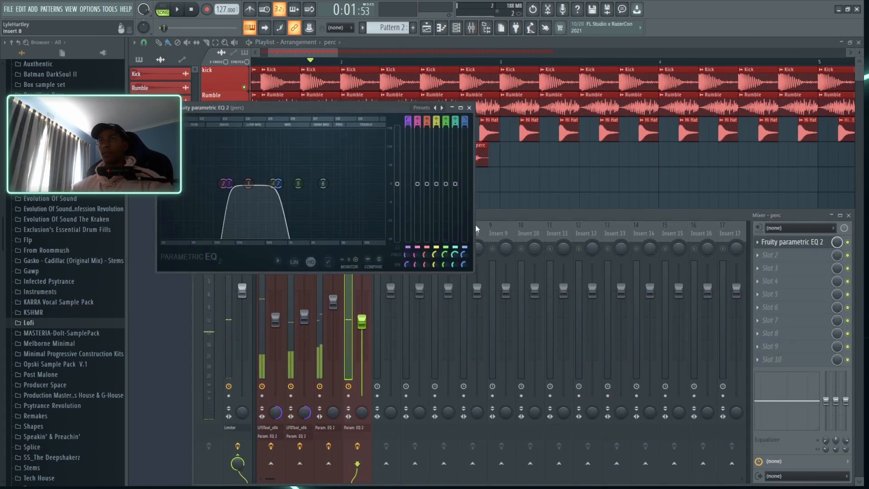
pyautogui.click(792, 242)
pyautogui.moveTo(287, 192); pyautogui.dragTo(334, 184)
pyautogui.press('space')
pyautogui.press('space')
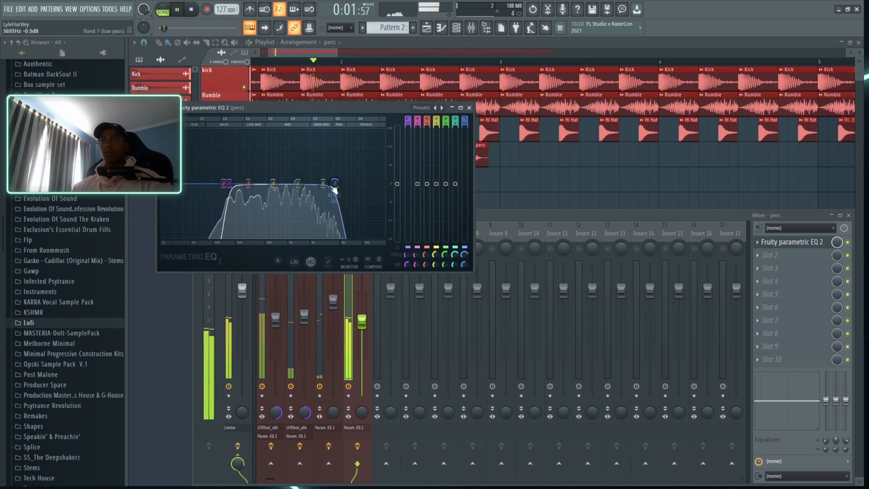
pyautogui.press('space')
pyautogui.press('space')
pyautogui.press('space')
pyautogui.click(470, 107)
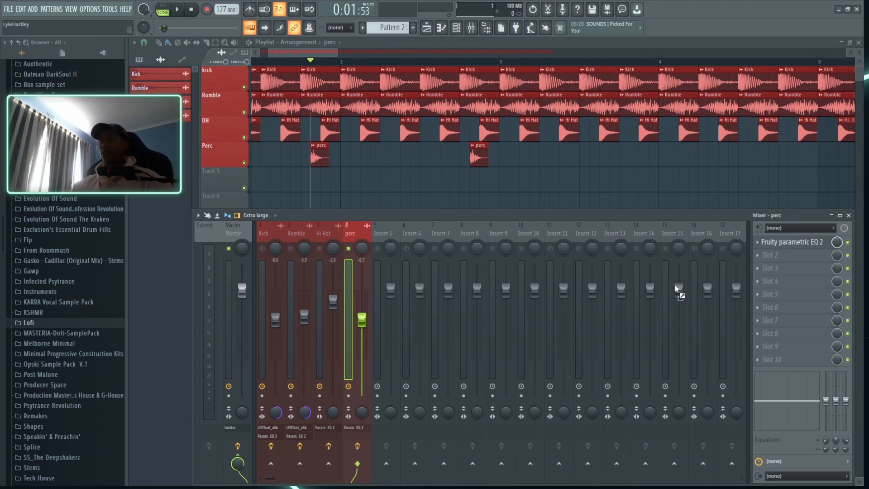
# - Add Fruity Stereo Shaper to the second effect slot of the perc mixer track and lower the perc fader
pyautogui.moveTo(676, 286); pyautogui.dragTo(793, 255)
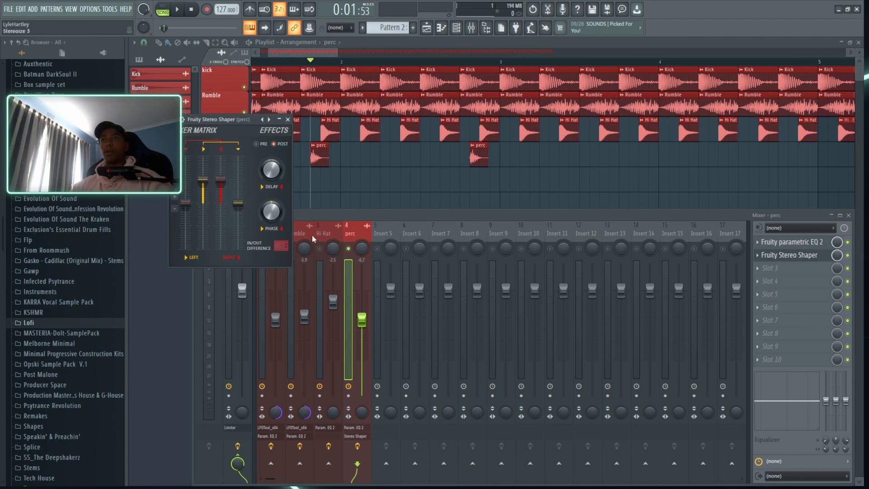
pyautogui.click(287, 119)
pyautogui.moveTo(362, 320); pyautogui.dragTo(365, 335)
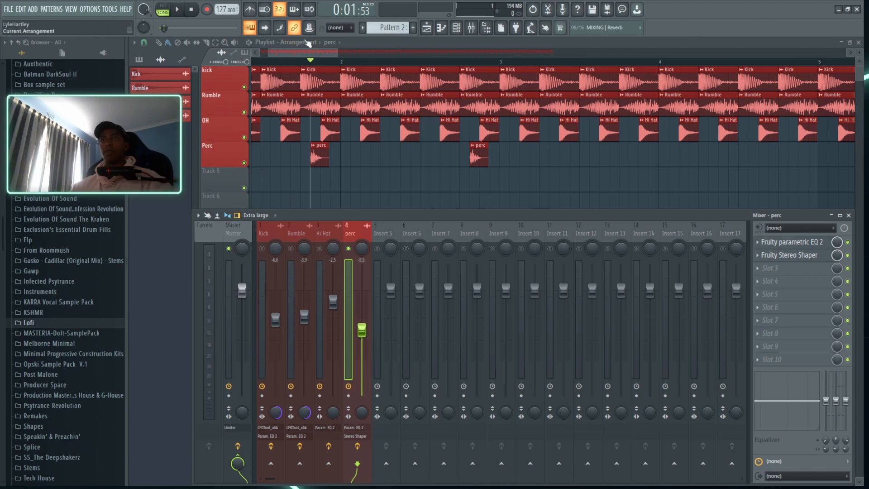
# - Unsolo the perc mixer track, play the groove from the start and set the perc fader to about -8.1 dB
pyautogui.scroll(-3, 302, 63)
pyautogui.click(302, 62)
pyautogui.moveTo(302, 63); pyautogui.dragTo(215, 71)
pyautogui.scroll(-2, 311, 62)
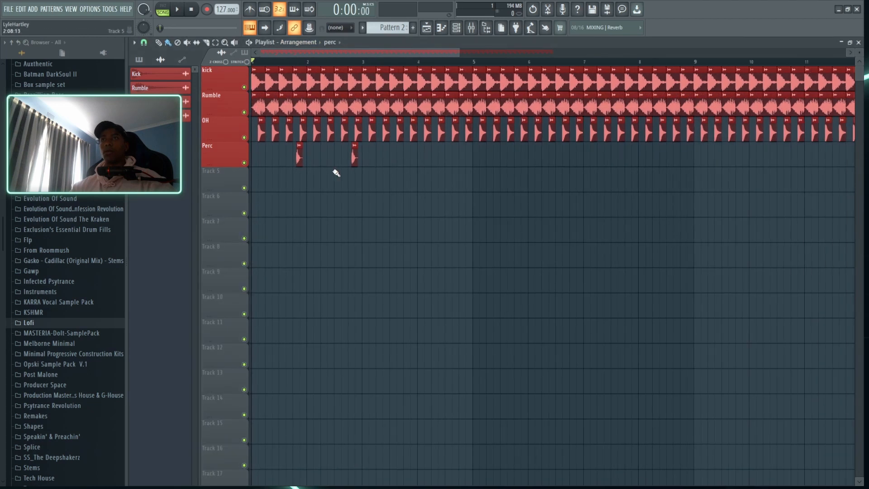
pyautogui.press('F9')
pyautogui.rightClick(348, 249)
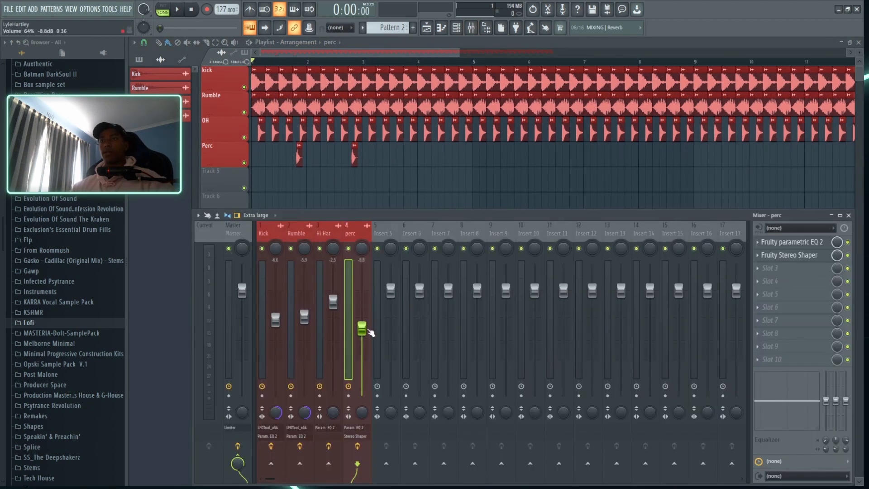
pyautogui.press('space')
pyautogui.moveTo(363, 331); pyautogui.dragTo(364, 328)
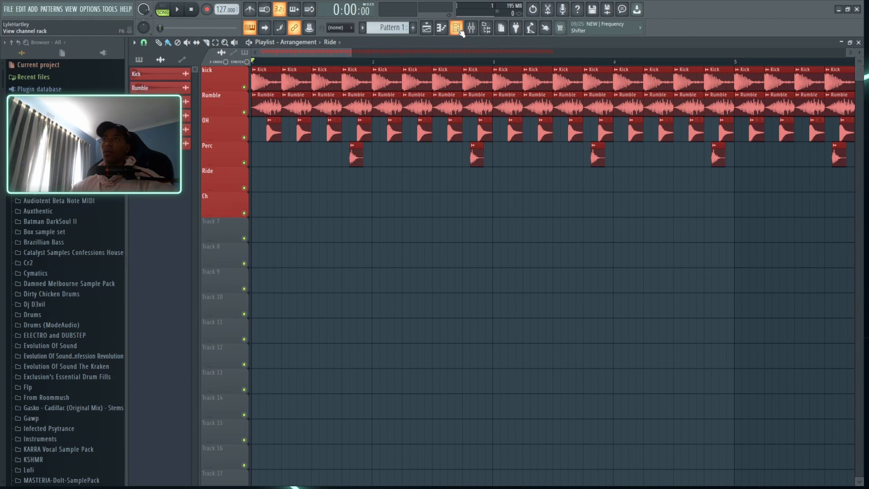
# - Audition the Ride clip alone by placing it at bar 1, soloing its playlist track and playing it, and remove the clip
pyautogui.moveTo(183, 130); pyautogui.dragTo(260, 180)
pyautogui.rightClick(244, 188)
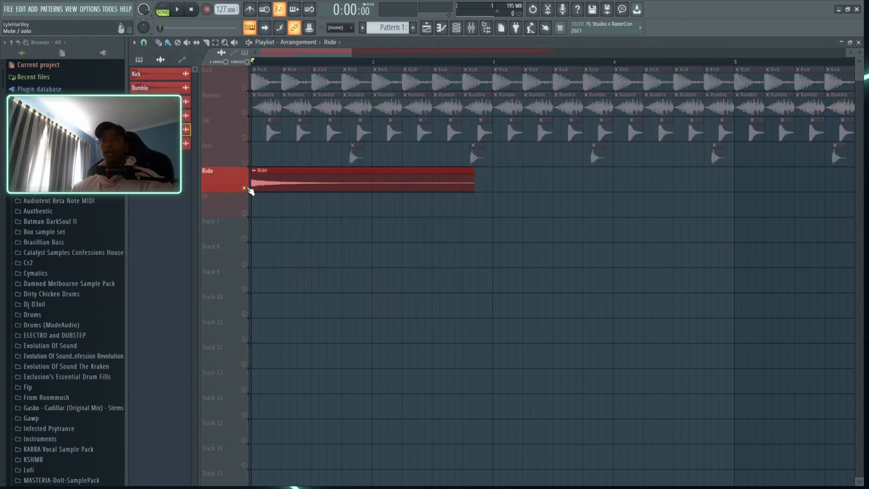
pyautogui.press('space')
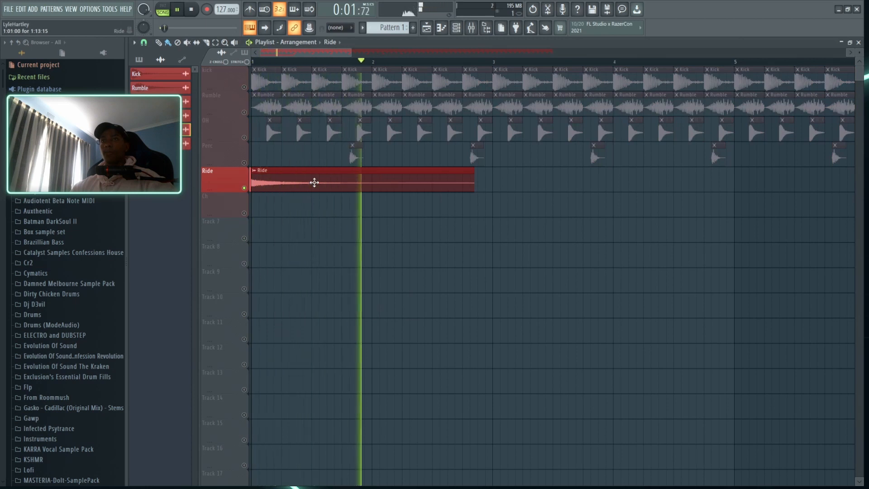
pyautogui.press('space')
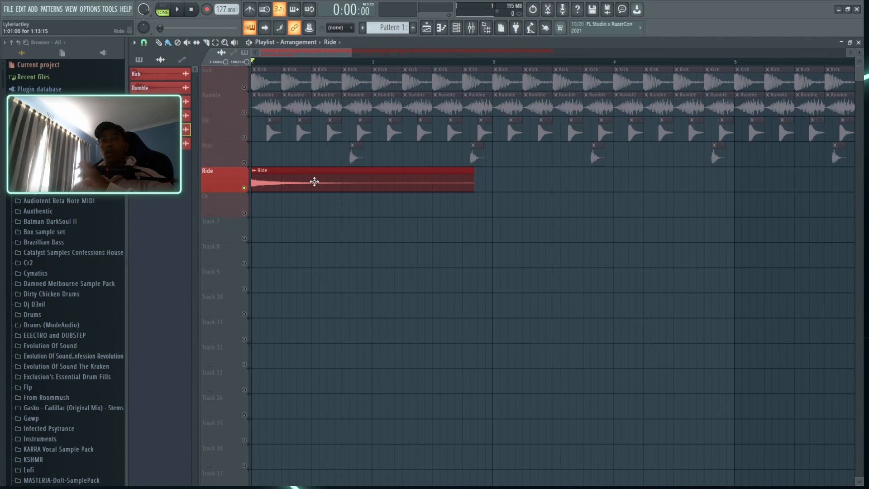
pyautogui.rightClick(314, 182)
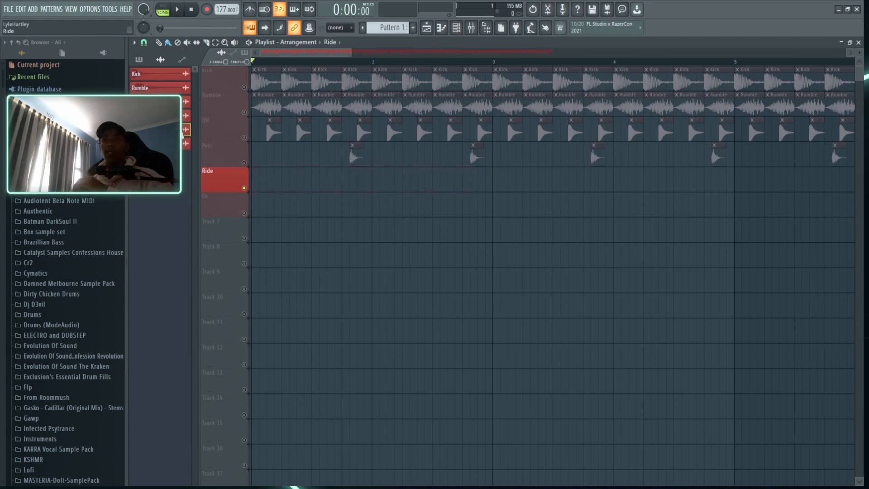
# - Load the Ride clip's sample, KSHMR Rides 02, into the channel rack as a new sampler channel
pyautogui.doubleClick(173, 130)
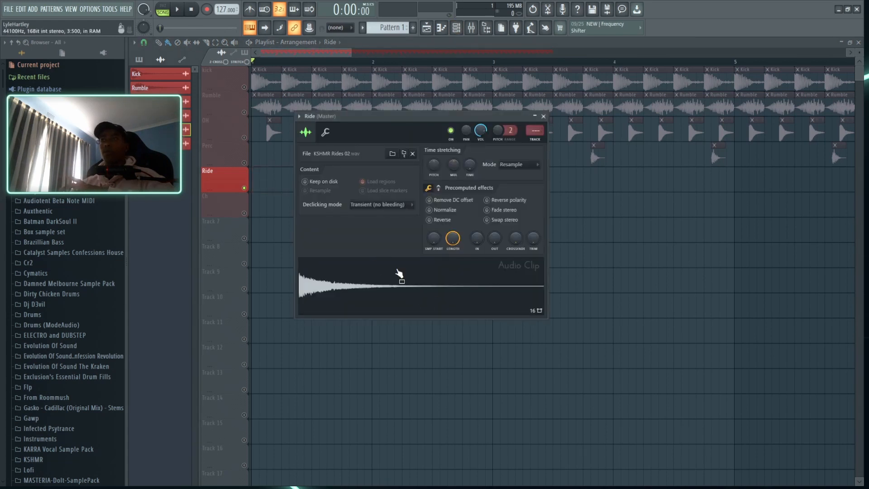
pyautogui.click(543, 115)
pyautogui.click(456, 27)
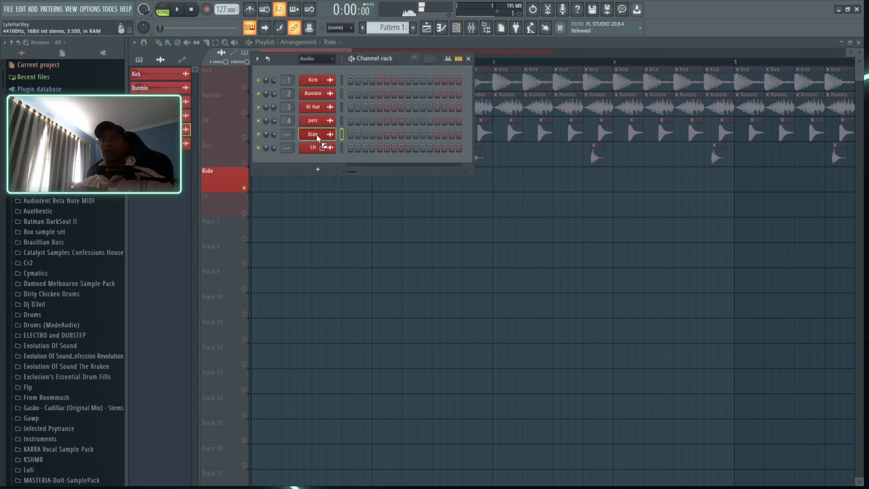
pyautogui.moveTo(319, 132); pyautogui.dragTo(325, 159)
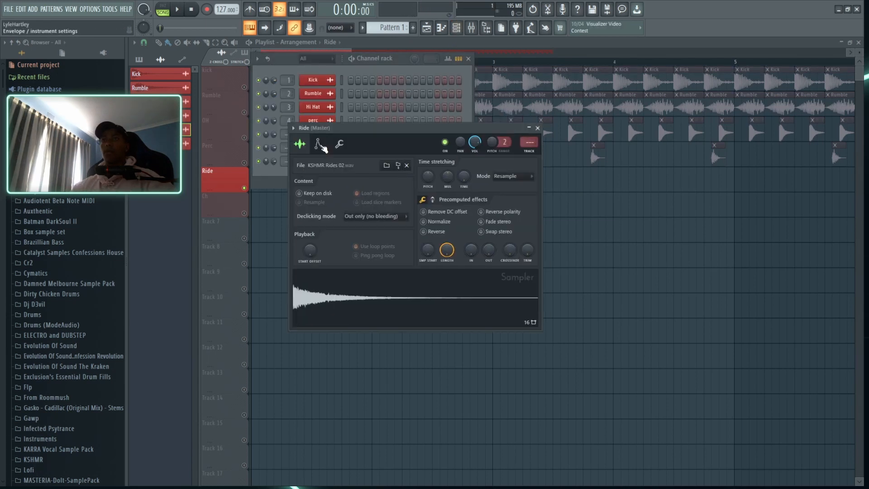
# - Enable the Ride sampler's volume envelope and bring attack, hold, decay, sustain and release down to 0%
pyautogui.click(319, 145)
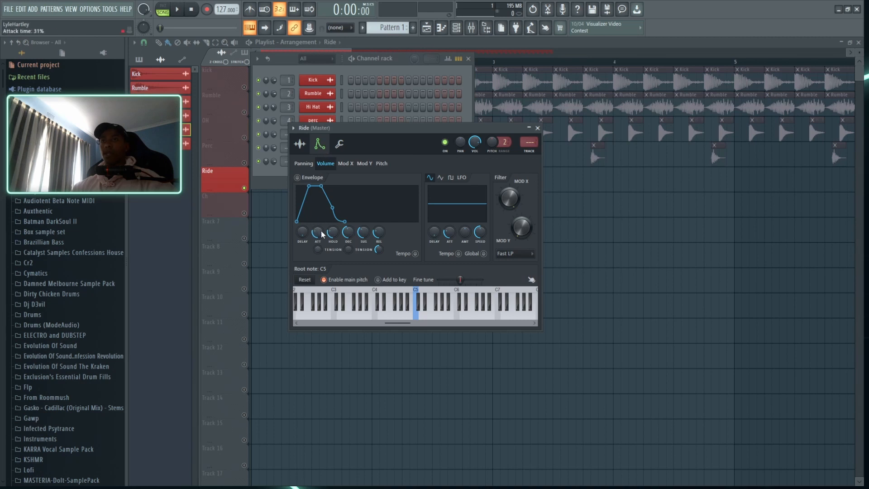
pyautogui.moveTo(322, 233); pyautogui.dragTo(325, 233)
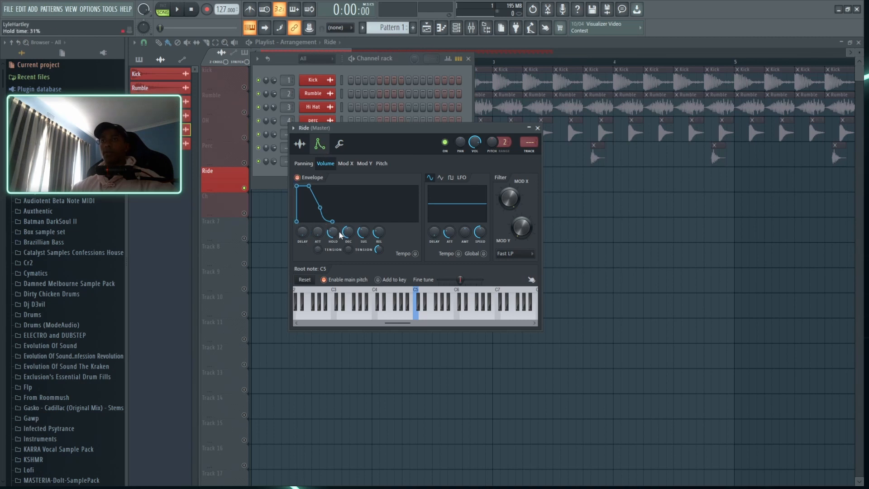
pyautogui.moveTo(336, 234)
pyautogui.mouseDown()
pyautogui.moveTo(336, 244)
pyautogui.moveTo(352, 236)
pyautogui.mouseUp()
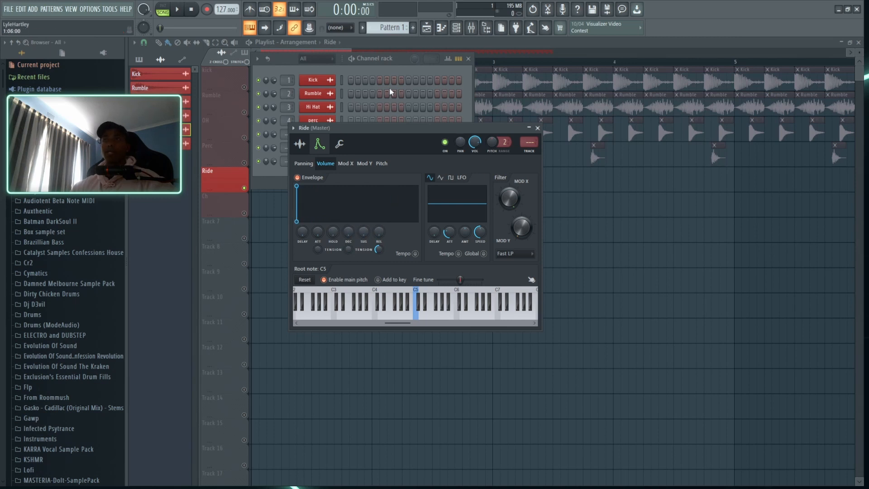
# - Program the Ride sampler on every second step of one bar, then lengthen its C5 notes in the piano roll
pyautogui.click(360, 121)
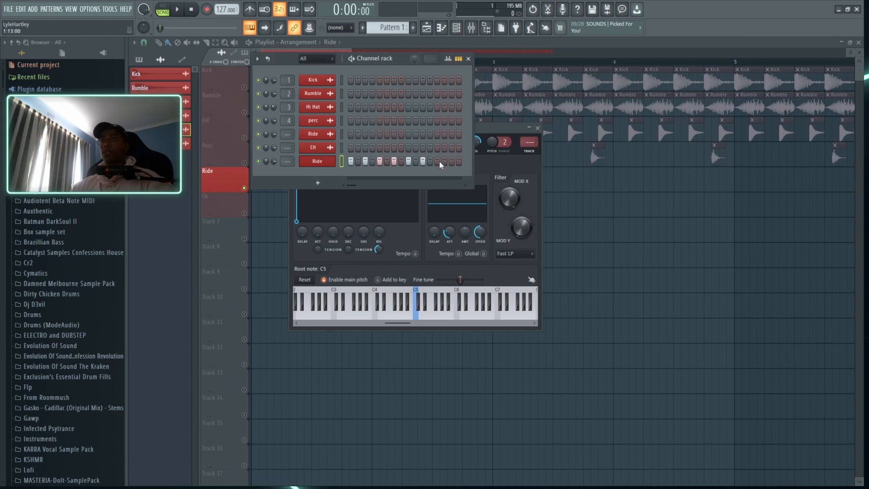
pyautogui.press('F7')
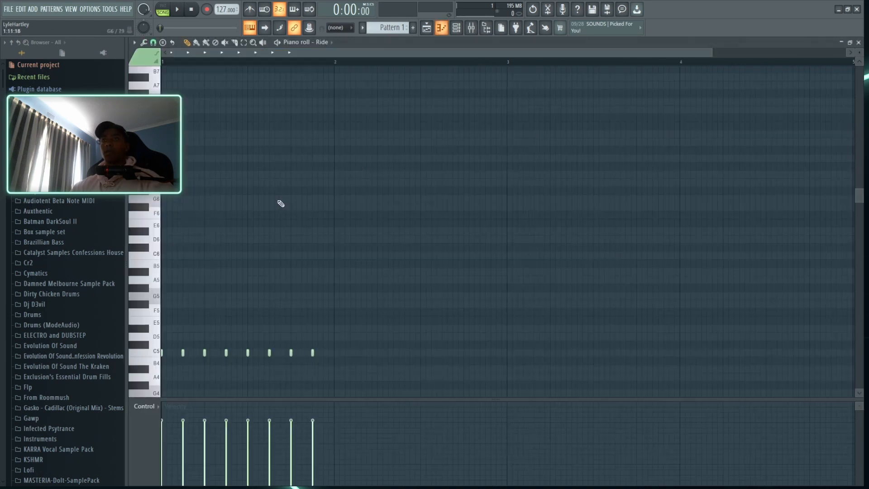
pyautogui.scroll(-2, 232, 260)
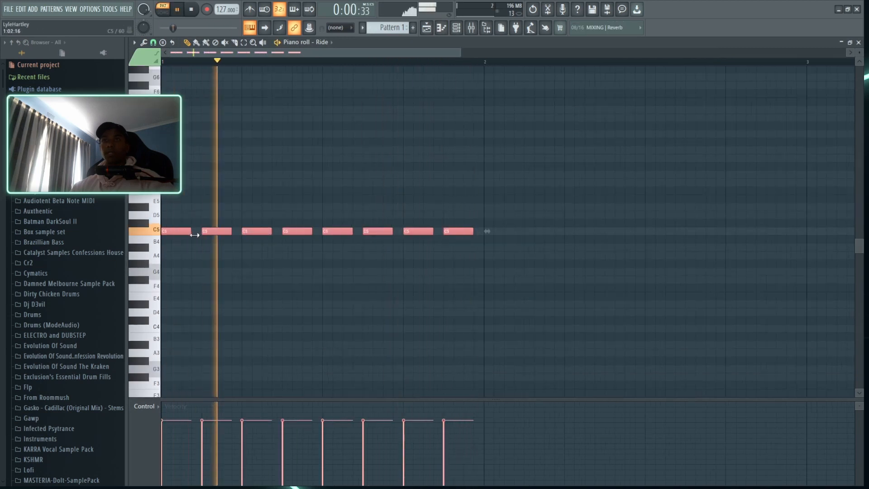
pyautogui.moveTo(188, 233); pyautogui.dragTo(208, 232)
pyautogui.click(858, 42)
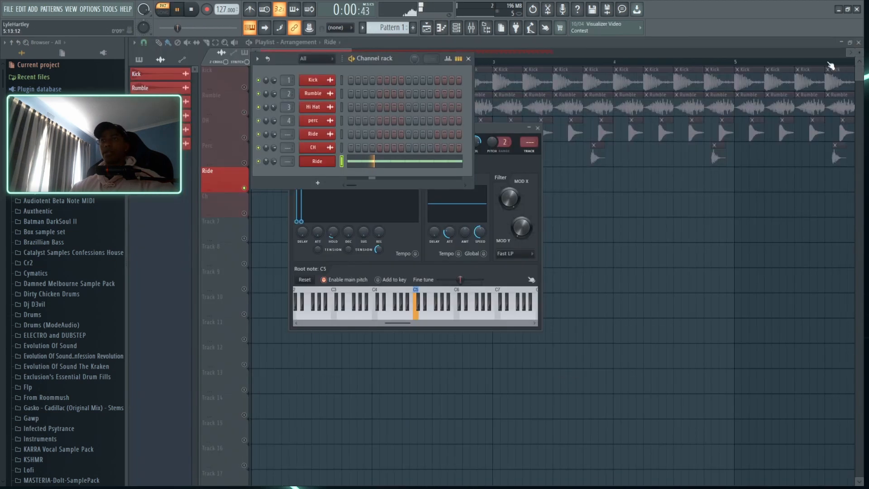
# - Shorten the Ride's volume envelope while the pattern plays, with hold time at 0% and decay time at about 27%
pyautogui.moveTo(334, 232); pyautogui.dragTo(336, 243)
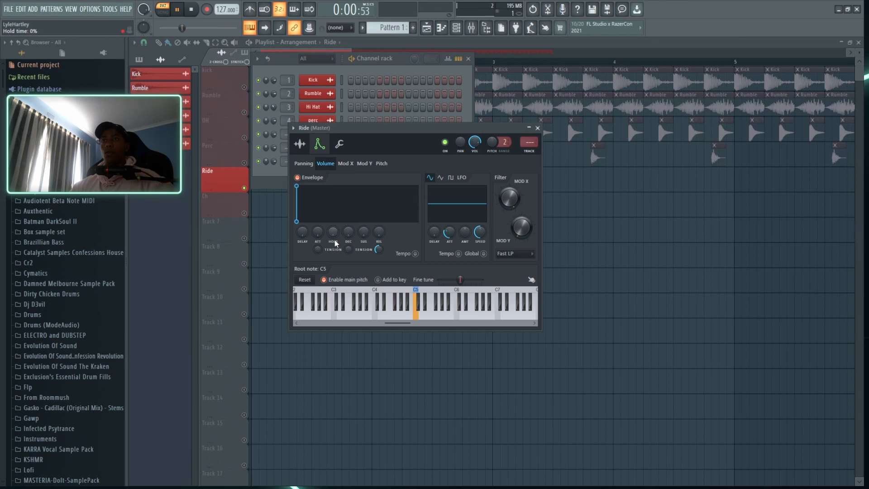
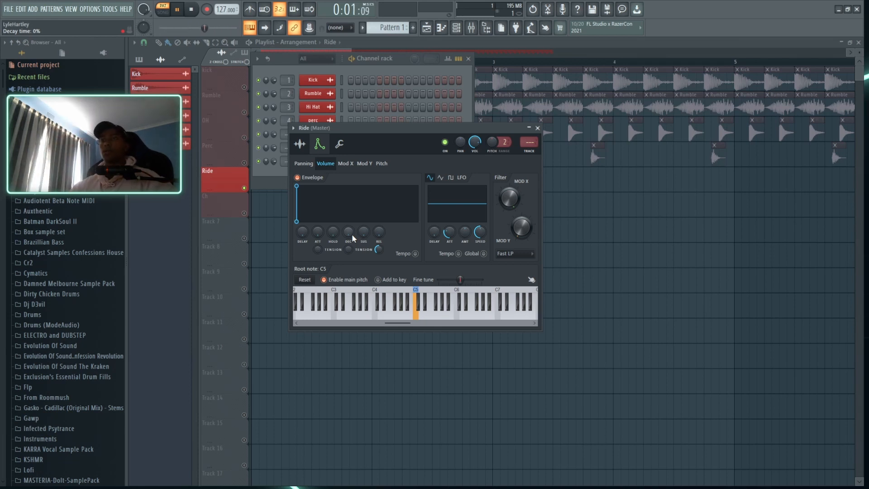
pyautogui.moveTo(348, 232); pyautogui.dragTo(348, 228)
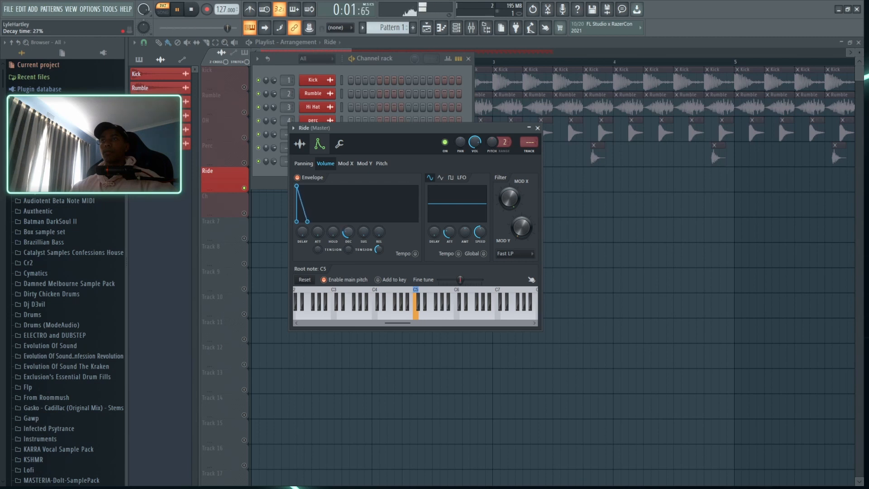
pyautogui.press('space')
pyautogui.press('Escape')
pyautogui.press('Escape')
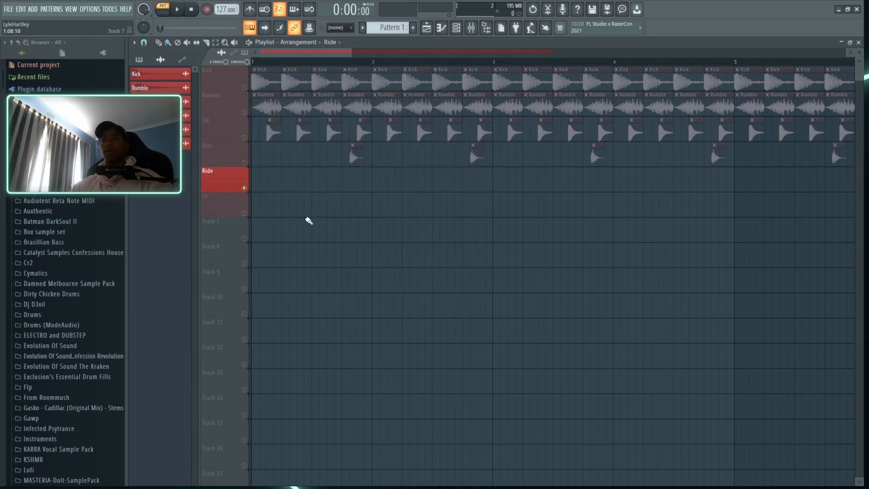
# - Place Pattern 1 on the Ride playlist track across bars 1 to 4 and rename the pattern Ride
pyautogui.click(259, 178)
pyautogui.rightClick(277, 182)
pyautogui.click(139, 59)
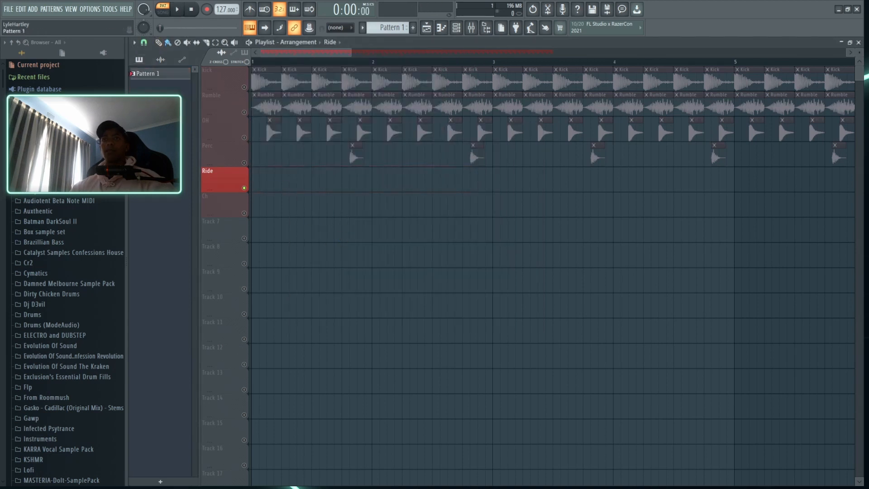
pyautogui.click(167, 77)
pyautogui.moveTo(259, 181); pyautogui.dragTo(621, 177)
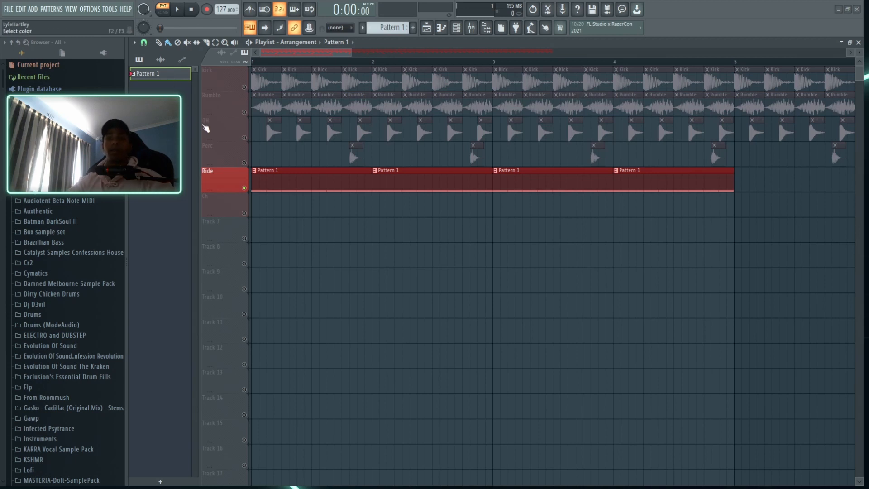
pyautogui.click(227, 260)
pyautogui.press('Return')
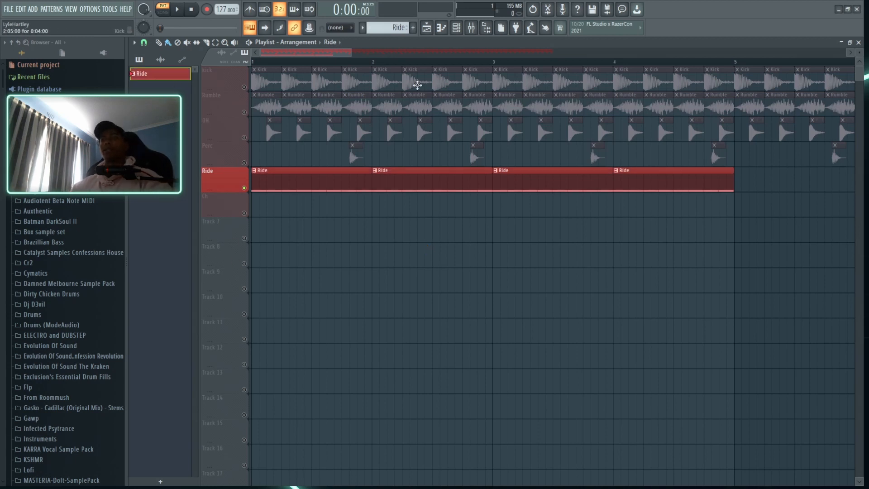
# - Switch to song mode, route the Ride sampler to mixer Insert 5 and set its fader to about -2.5 dB
pyautogui.scroll(-4, 411, 64)
pyautogui.press('l')
pyautogui.click(457, 28)
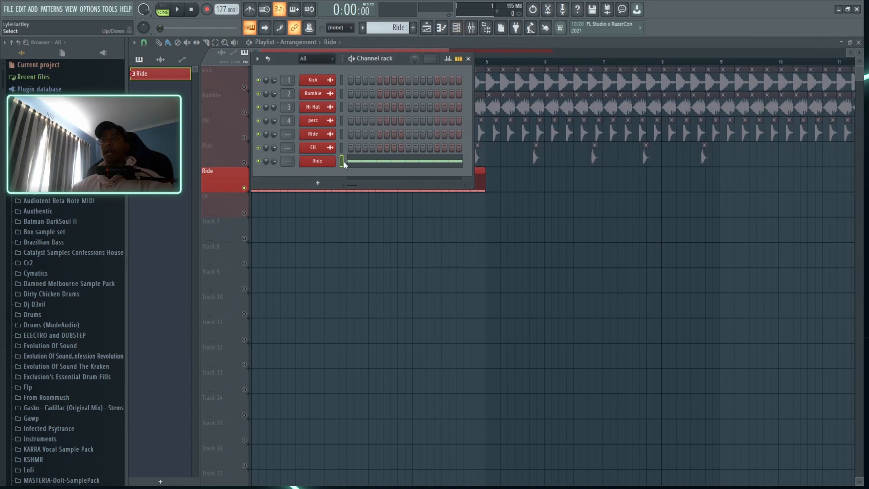
pyautogui.click(471, 28)
pyautogui.click(387, 235)
pyautogui.hotkey('ctrl', 'l')
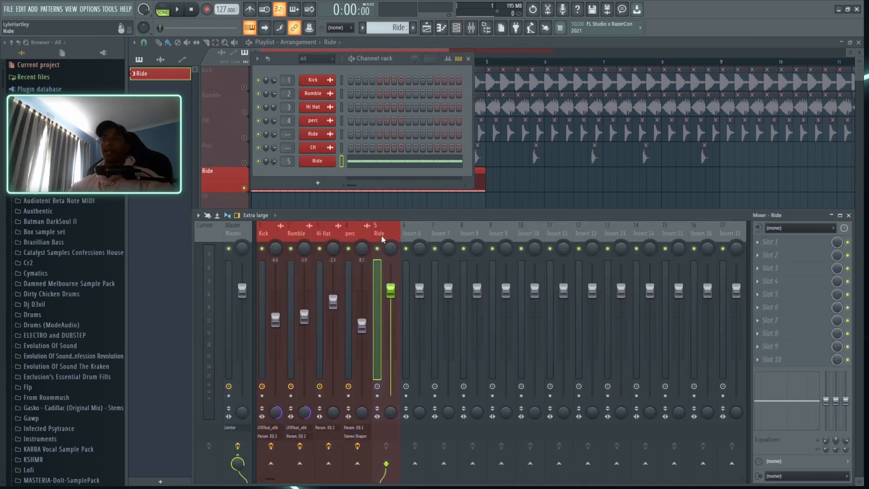
pyautogui.moveTo(391, 290); pyautogui.dragTo(390, 318)
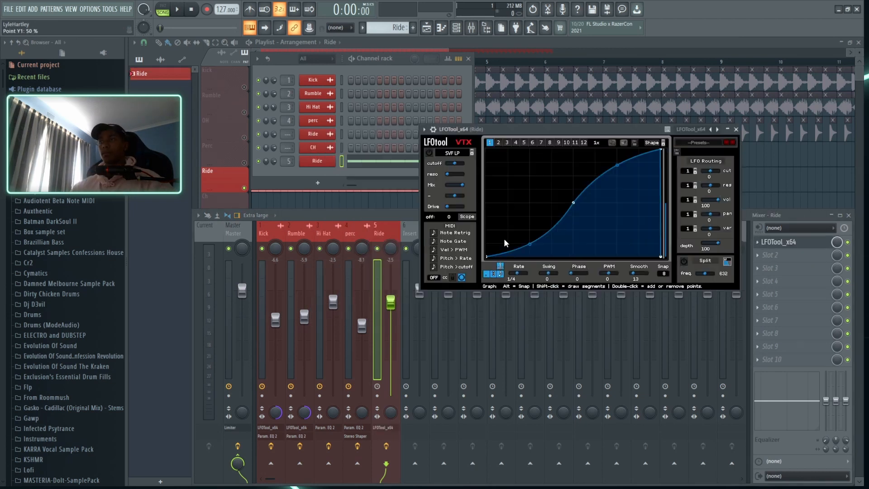
# - Add LFOTool to the first effect slot of the Ride mixer track and play the soloed ride through it
pyautogui.moveTo(597, 130); pyautogui.dragTo(586, 137)
pyautogui.press('space')
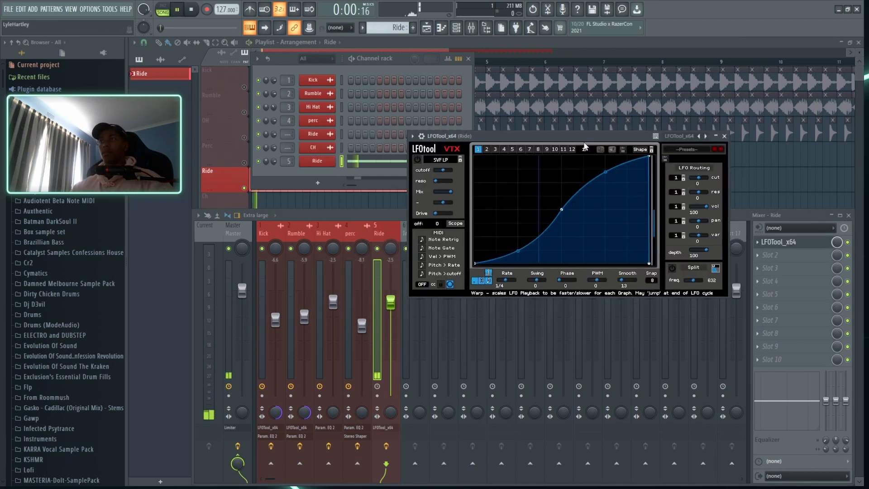
# - Fine-tune the LFOTool volume curve on the Ride track during playback and set the Ride fader to about -2.2 dB
pyautogui.click(395, 324)
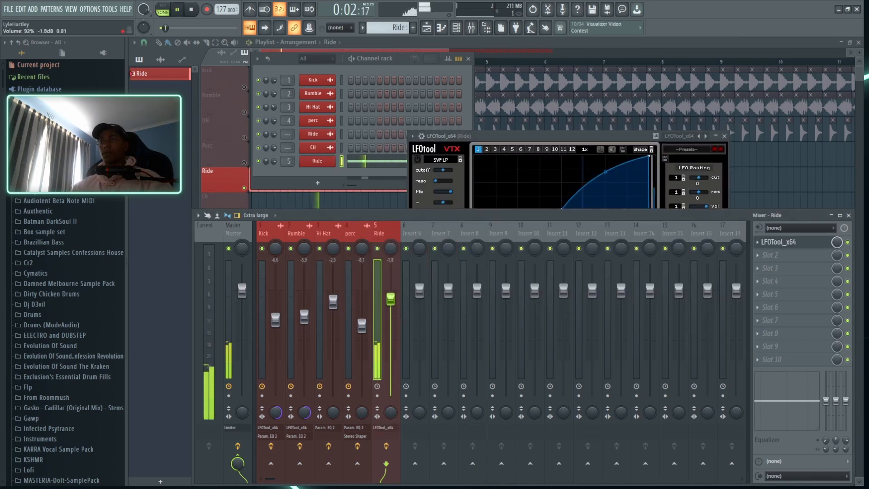
pyautogui.hotkey('ctrl', 'z')
pyautogui.click(571, 135)
pyautogui.moveTo(607, 173); pyautogui.dragTo(609, 167)
pyautogui.moveTo(520, 246); pyautogui.dragTo(521, 250)
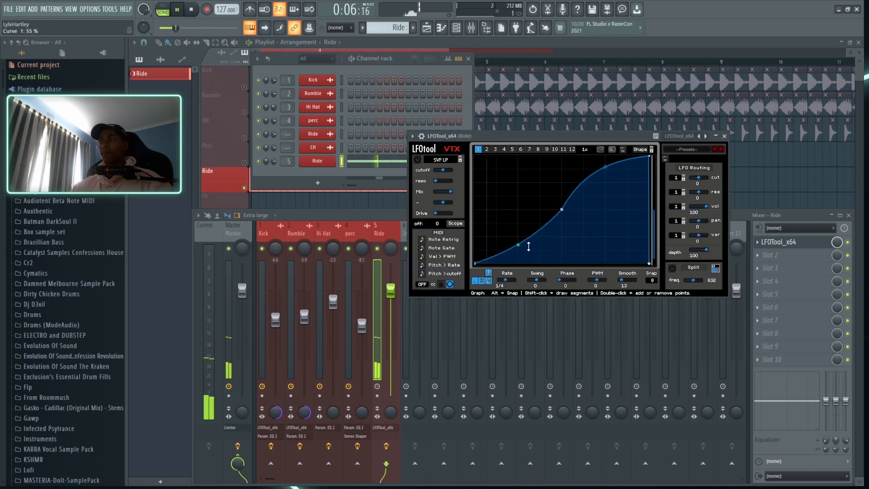
pyautogui.press('space')
pyautogui.click(434, 305)
pyautogui.moveTo(391, 290); pyautogui.dragTo(391, 301)
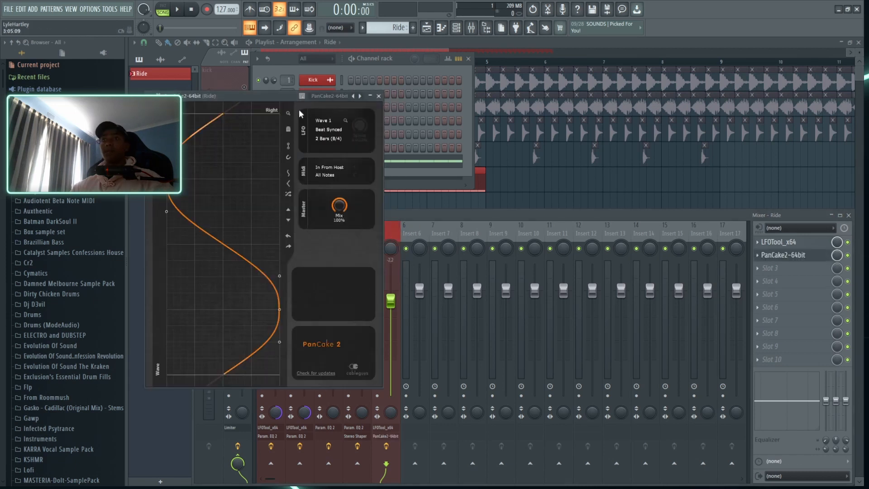
# - Try PanCake2 in the Ride track's second effect slot with a 1/4 loop length and about 21% mix, and play the ride
pyautogui.moveTo(298, 109); pyautogui.dragTo(413, 118)
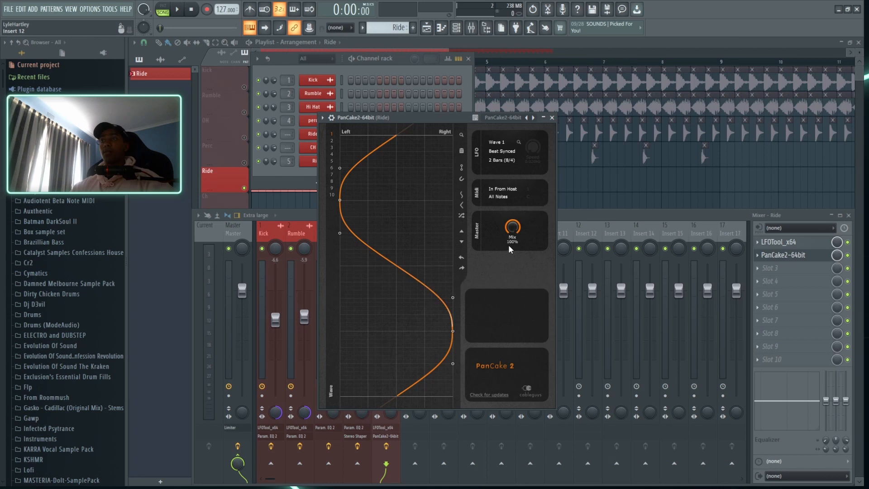
pyautogui.moveTo(515, 229); pyautogui.dragTo(515, 253)
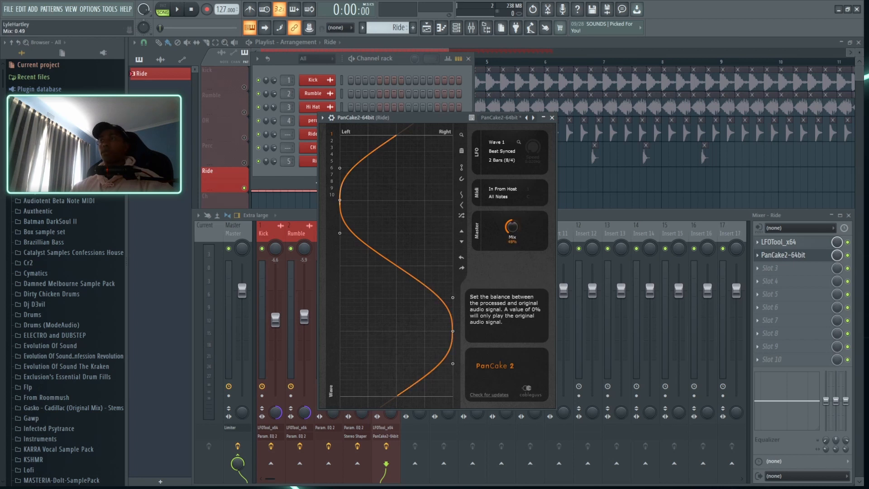
pyautogui.press('space')
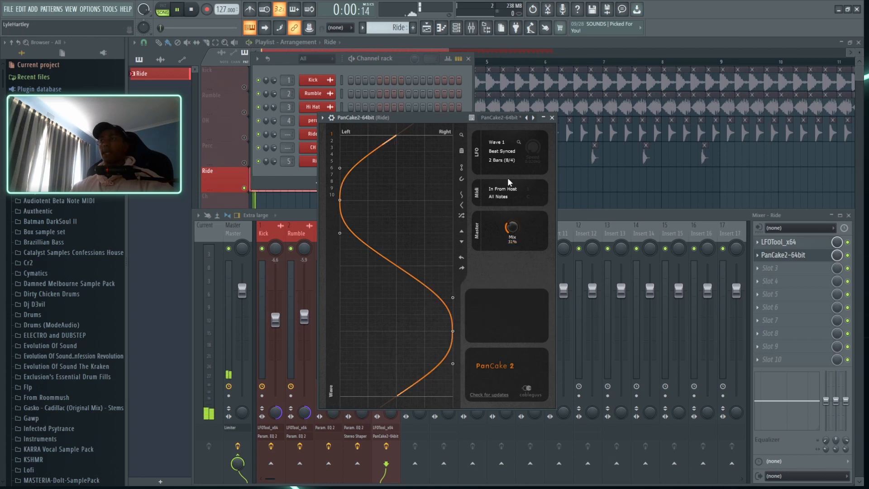
pyautogui.click(518, 201)
pyautogui.moveTo(513, 227)
pyautogui.mouseDown()
pyautogui.moveTo(513, 238)
pyautogui.moveTo(519, 221)
pyautogui.moveTo(514, 236)
pyautogui.mouseUp()
pyautogui.click(521, 197)
pyautogui.press('space')
pyautogui.press('space')
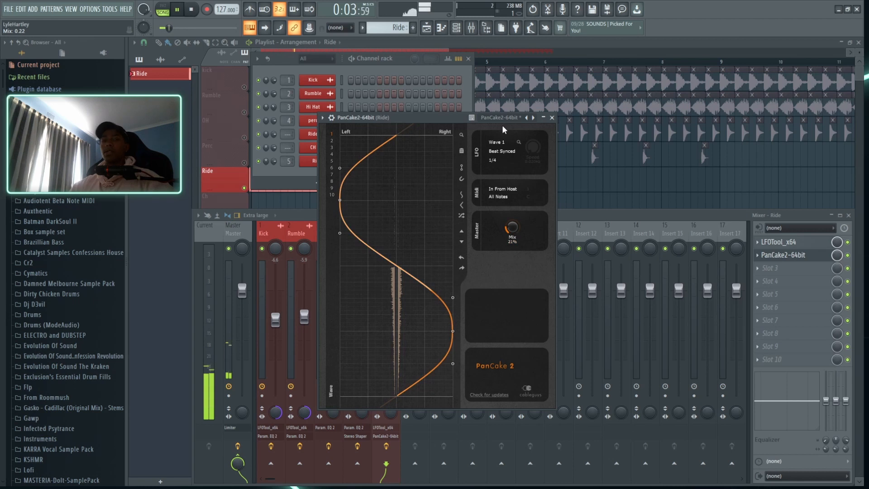
pyautogui.press('space')
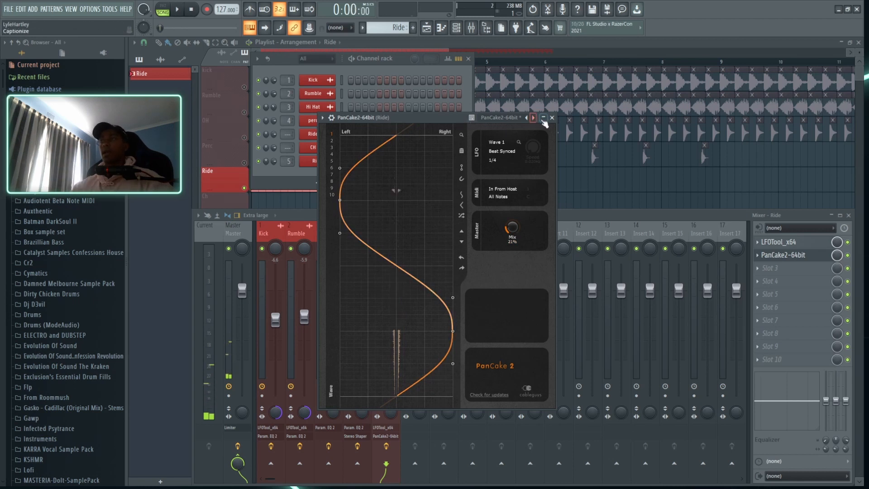
# - Close PanCake2 and remove it from the Ride track's second effect slot
pyautogui.click(543, 117)
pyautogui.click(552, 118)
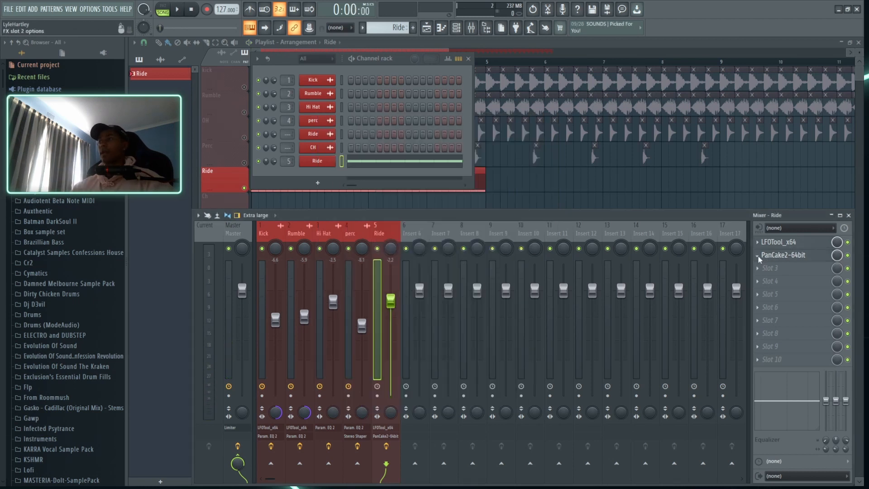
pyautogui.click(764, 276)
pyautogui.click(454, 275)
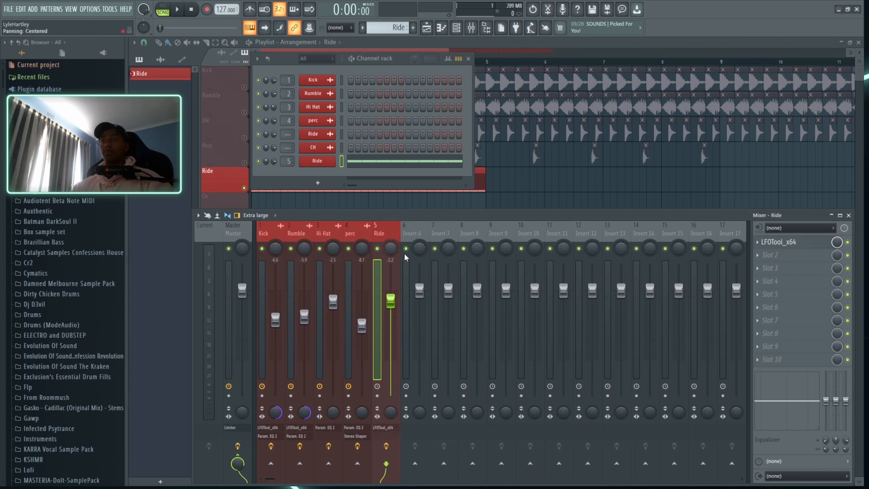
# - Create an automation clip for the Ride track's panning and place it on a new playlist track grouped under Ride
pyautogui.click(426, 308)
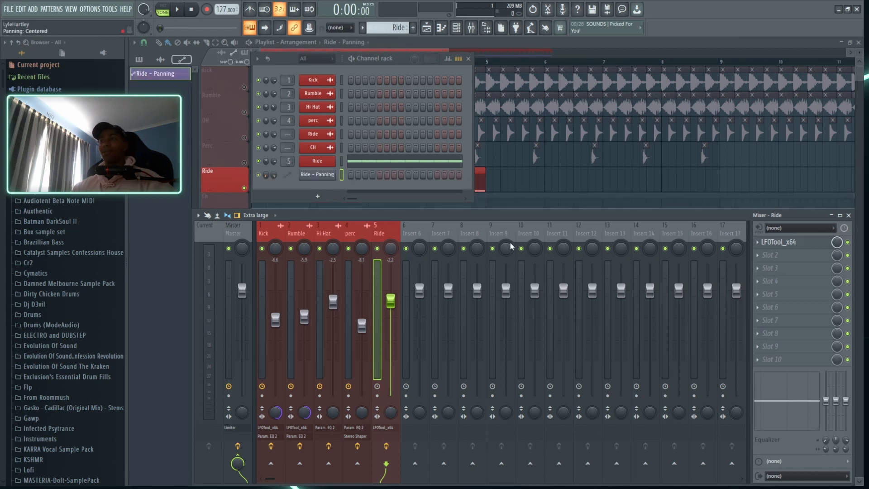
pyautogui.click(482, 197)
pyautogui.rightClick(245, 214)
pyautogui.rightClick(245, 214)
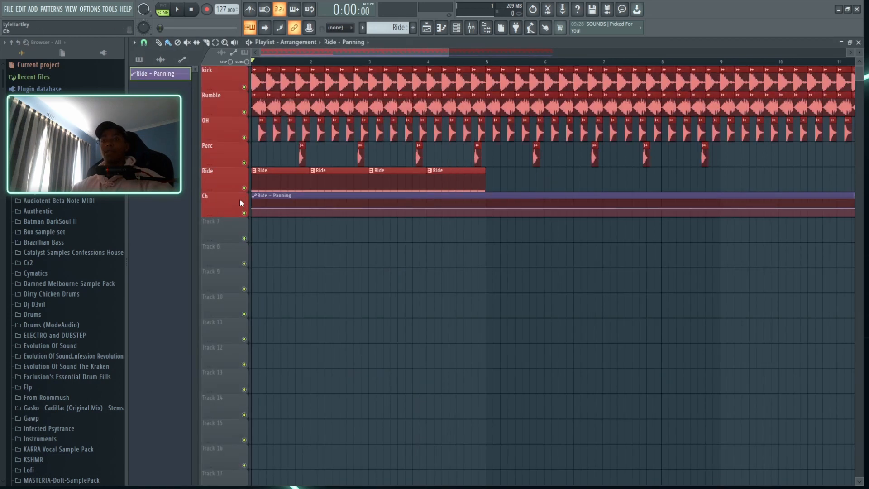
pyautogui.scroll(-1, 239, 199)
pyautogui.moveTo(287, 220); pyautogui.dragTo(278, 198)
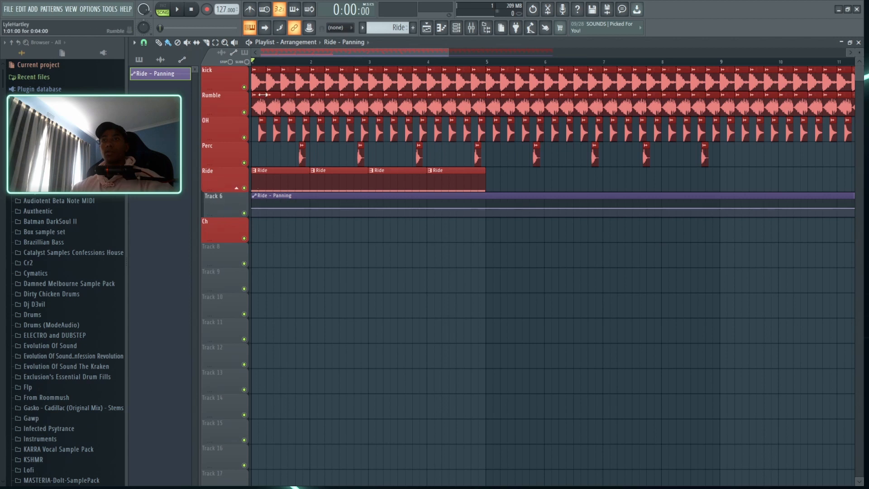
# - Try a zigzag panning automation across bar 1 of the Ride - Panning clip, play it, and undo the automation
pyautogui.scroll(4, 272, 67)
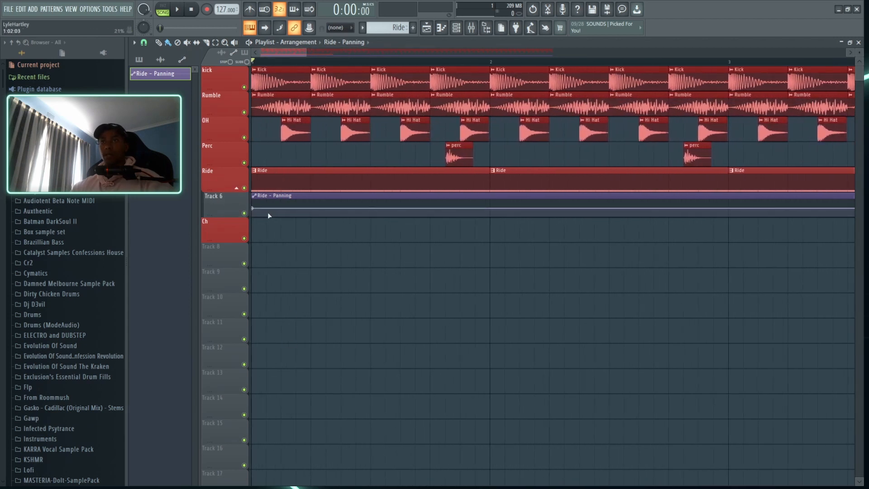
pyautogui.moveTo(269, 215); pyautogui.dragTo(318, 194)
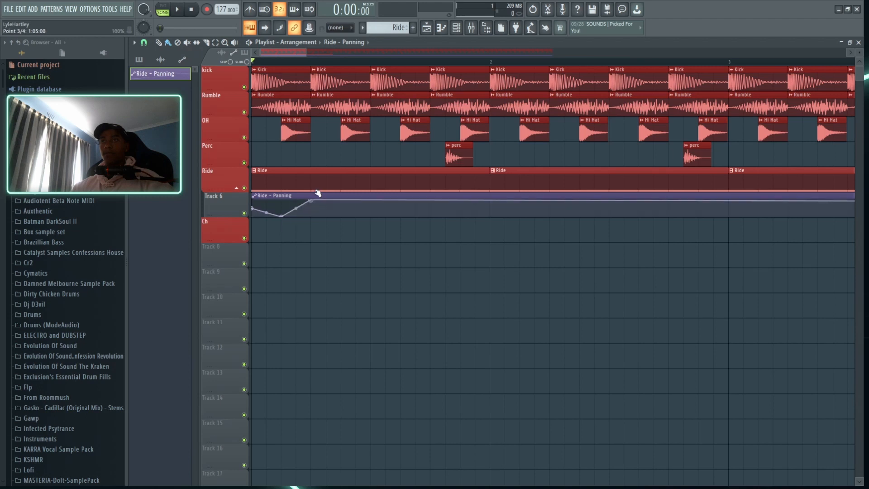
pyautogui.moveTo(374, 208)
pyautogui.mouseDown()
pyautogui.moveTo(373, 220)
pyautogui.moveTo(354, 230)
pyautogui.moveTo(376, 192)
pyautogui.moveTo(403, 217)
pyautogui.moveTo(430, 199)
pyautogui.moveTo(460, 217)
pyautogui.moveTo(495, 196)
pyautogui.mouseUp()
pyautogui.press('space')
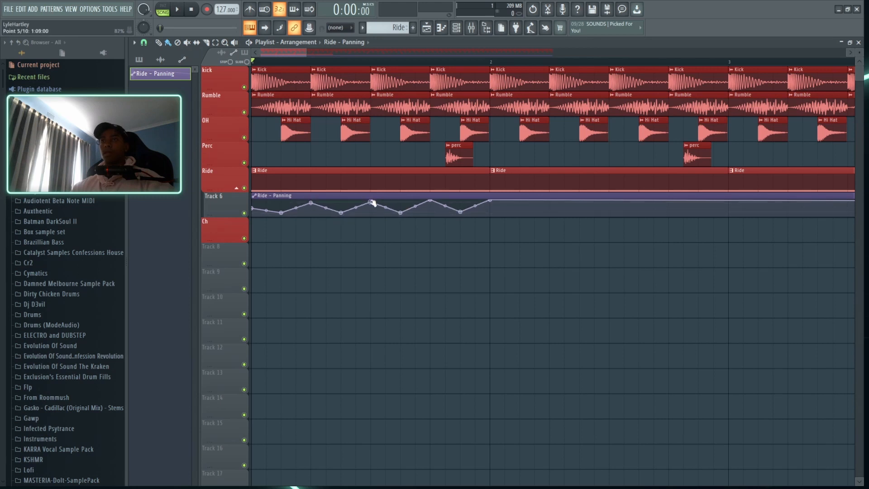
pyautogui.press('space')
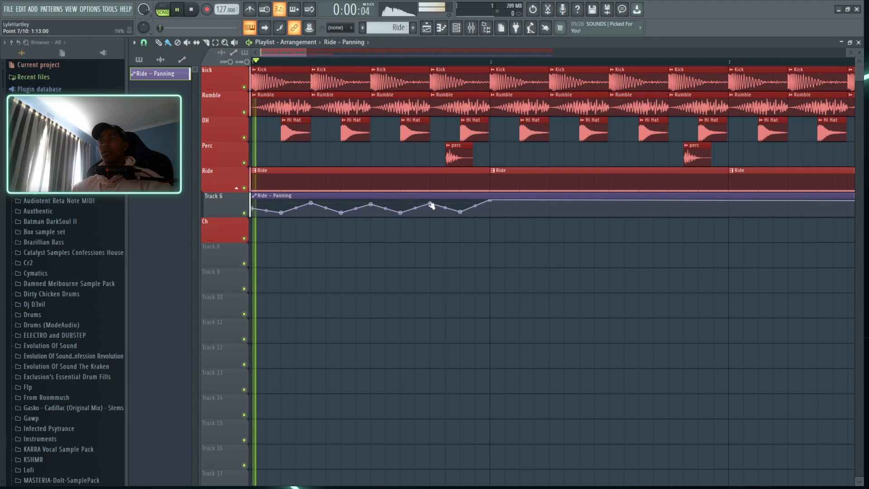
pyautogui.press('space')
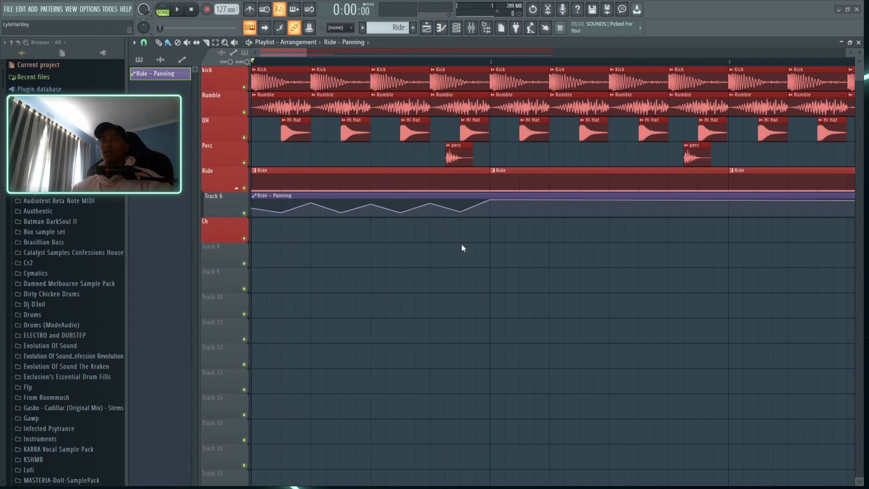
pyautogui.hotkey('ctrl', 'z')
# - Load PanCake2 in the Ride track's second effect slot, with loop length 1/2 and mix about 18%, and play the groove
pyautogui.press('F9')
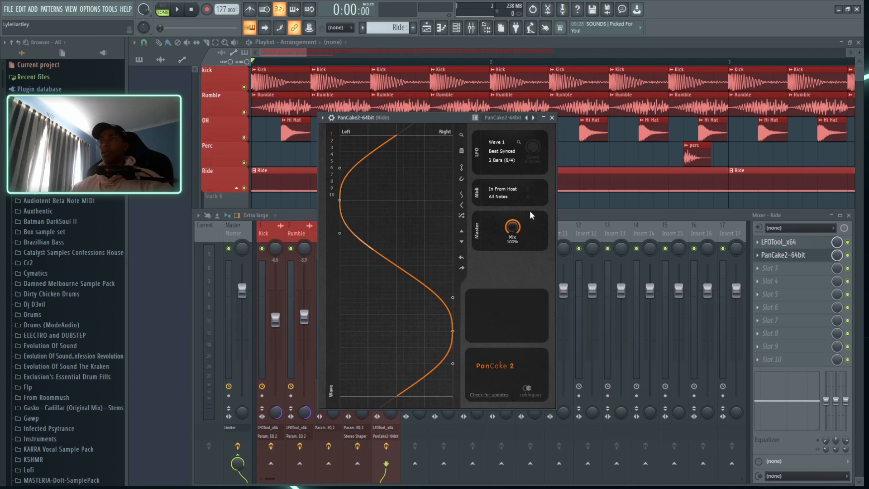
pyautogui.click(520, 221)
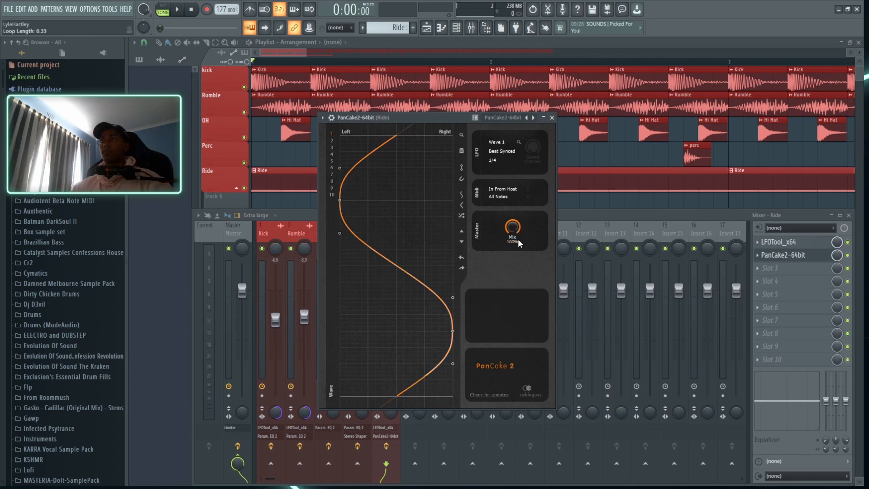
pyautogui.moveTo(518, 238); pyautogui.dragTo(518, 262)
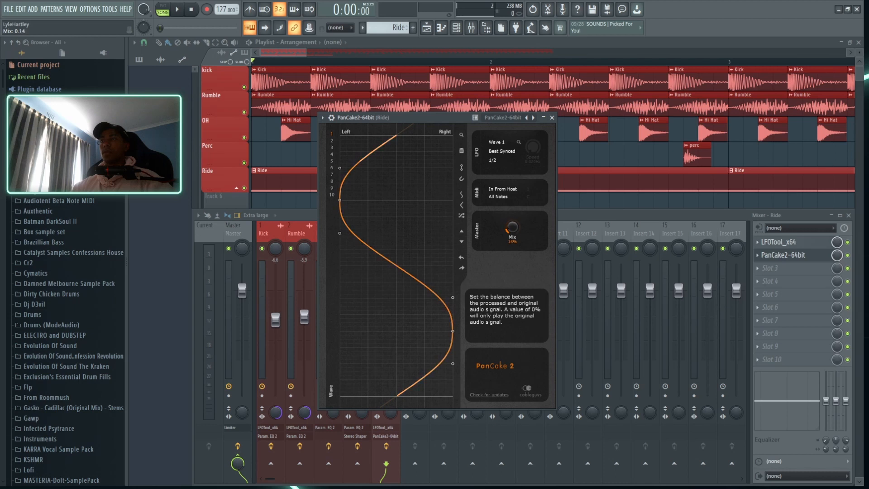
pyautogui.press('space')
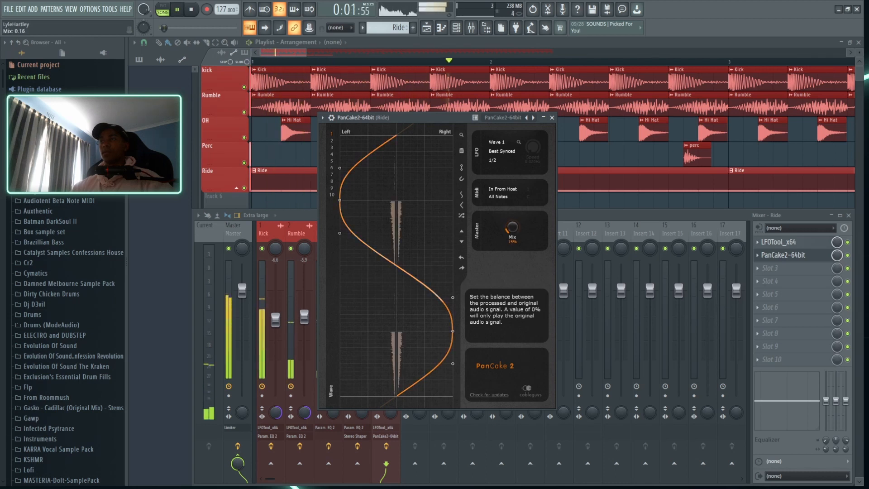
pyautogui.moveTo(512, 228); pyautogui.dragTo(512, 224)
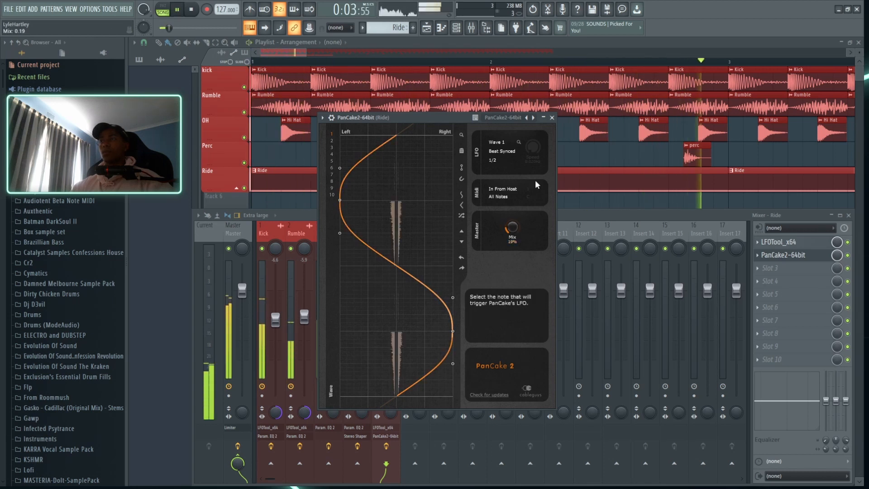
pyautogui.click(552, 117)
pyautogui.press('space')
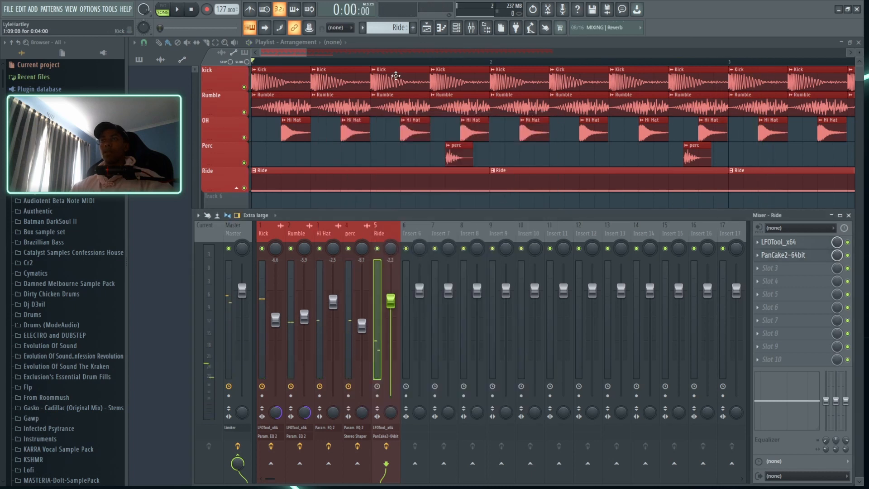
# - Dock mixer Insert 124 to the right, rename it Reverb, and load Fruity Reeverb 2 in its first effect slot
pyautogui.scroll(-4, 397, 75)
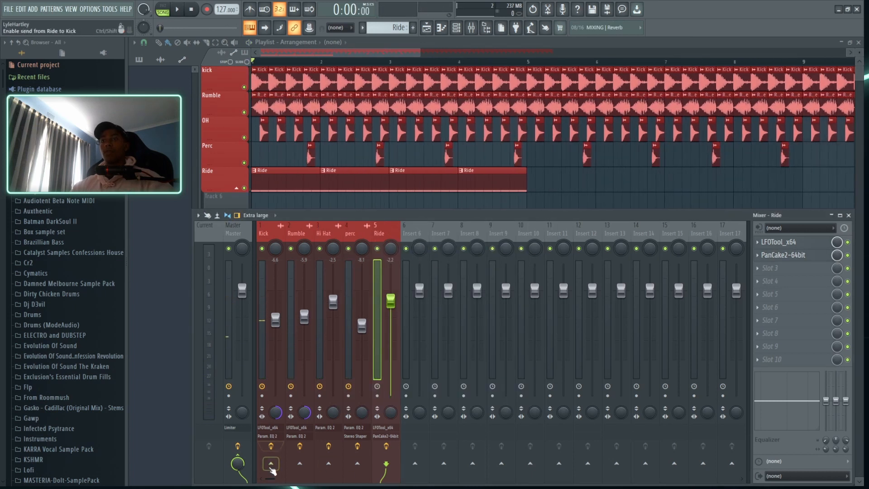
pyautogui.moveTo(270, 479); pyautogui.dragTo(712, 230)
pyautogui.click(706, 229)
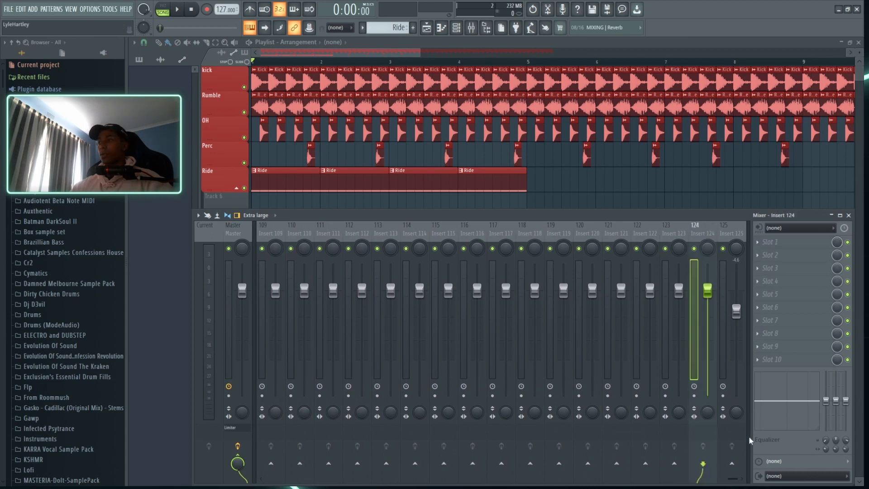
pyautogui.click(832, 459)
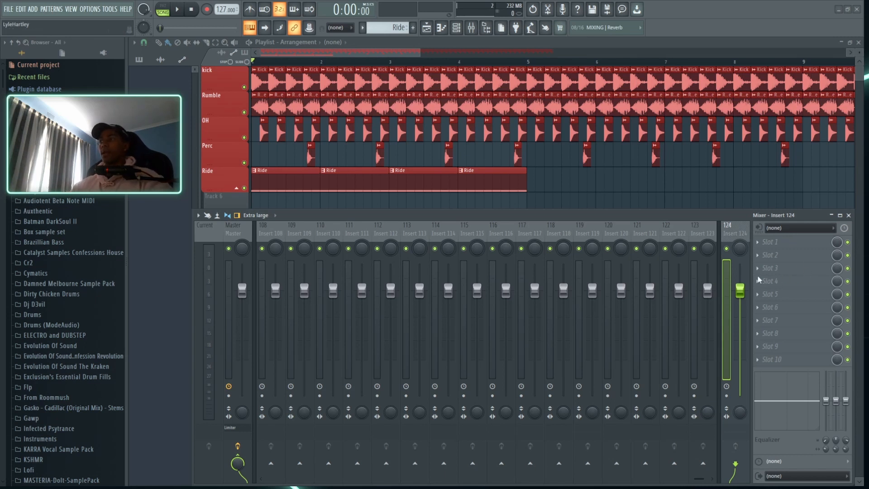
pyautogui.moveTo(698, 478); pyautogui.dragTo(272, 478)
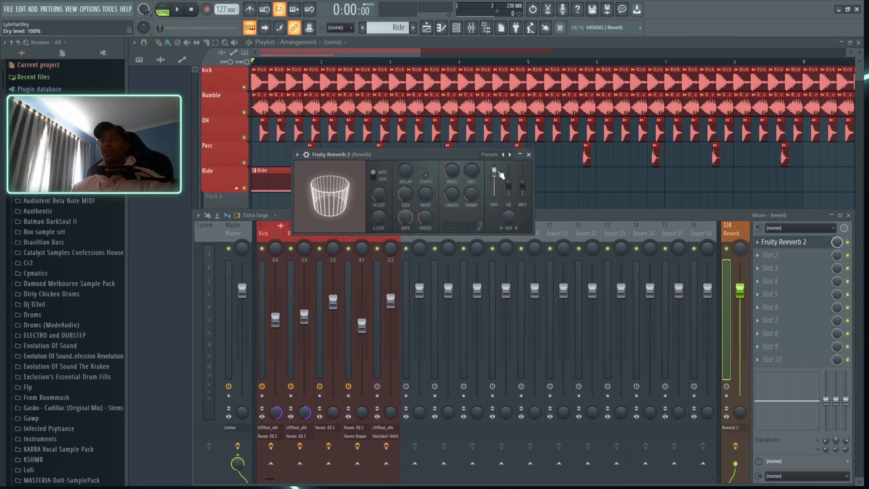
# - In Fruity Reeverb 2, lower the dry level, raise the wet level, adjust low cut and room size, and set decay to 2.3 sec
pyautogui.moveTo(501, 175); pyautogui.dragTo(533, 182)
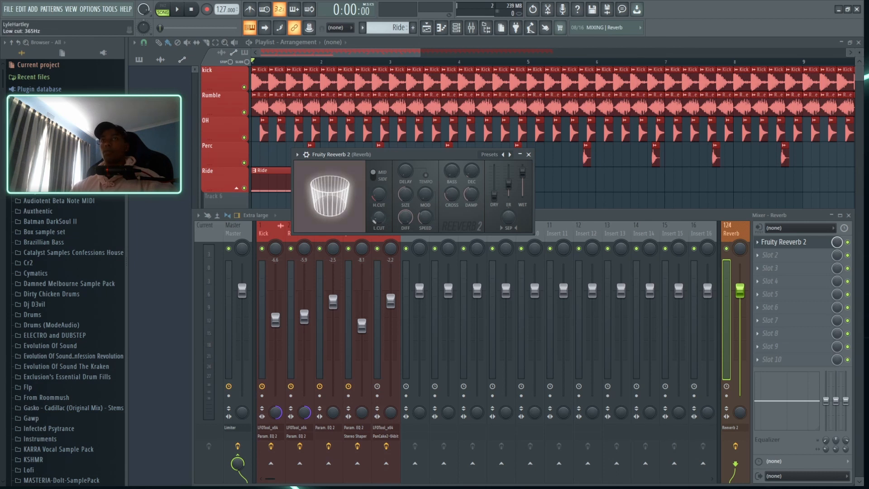
pyautogui.moveTo(379, 218); pyautogui.dragTo(339, 208)
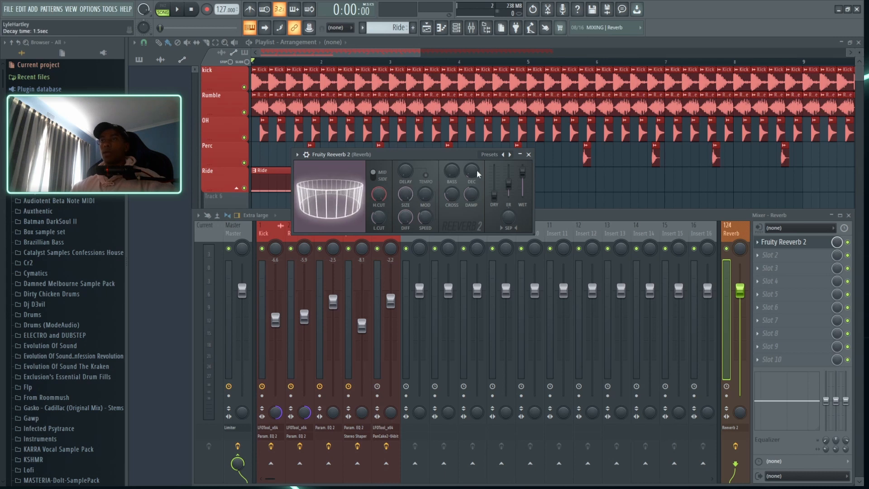
pyautogui.moveTo(476, 171); pyautogui.dragTo(475, 166)
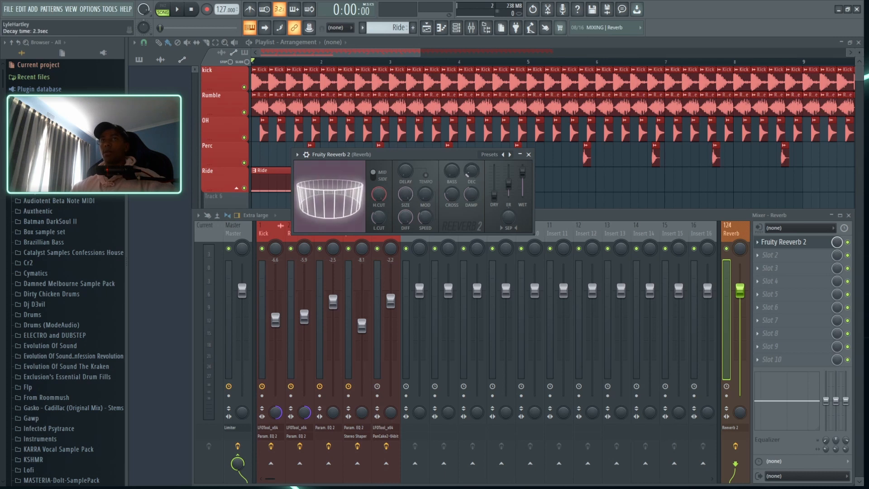
# - Route a send from the Ride mixer track to the Reverb track at 0% and close the reverb window
pyautogui.click(612, 214)
pyautogui.click(387, 239)
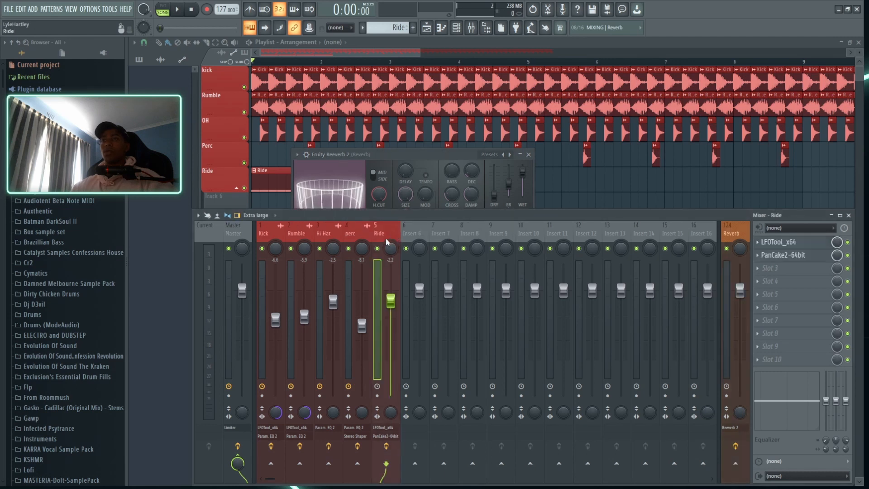
pyautogui.click(736, 463)
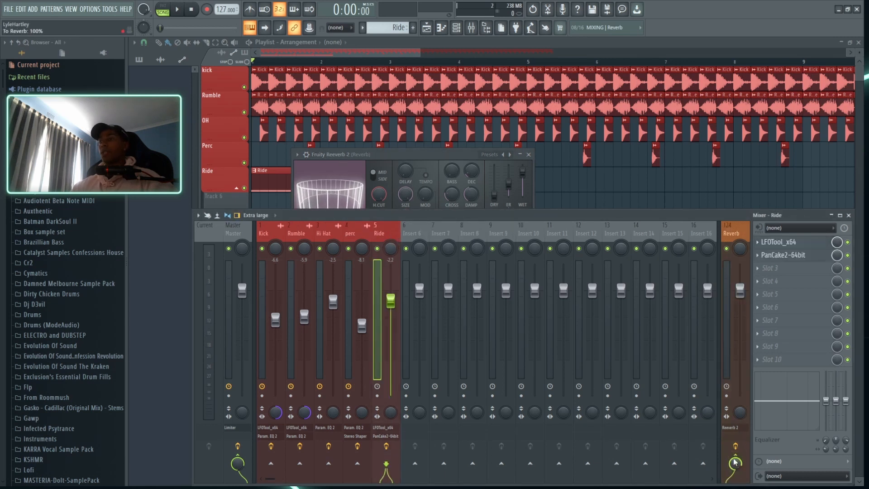
pyautogui.moveTo(735, 467)
pyautogui.mouseDown()
pyautogui.moveTo(736, 485)
pyautogui.moveTo(736, 469)
pyautogui.mouseUp()
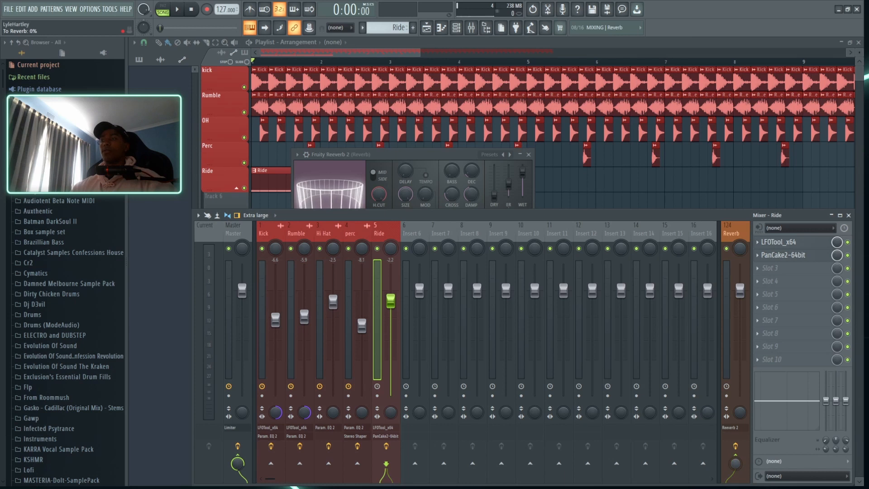
pyautogui.click(528, 155)
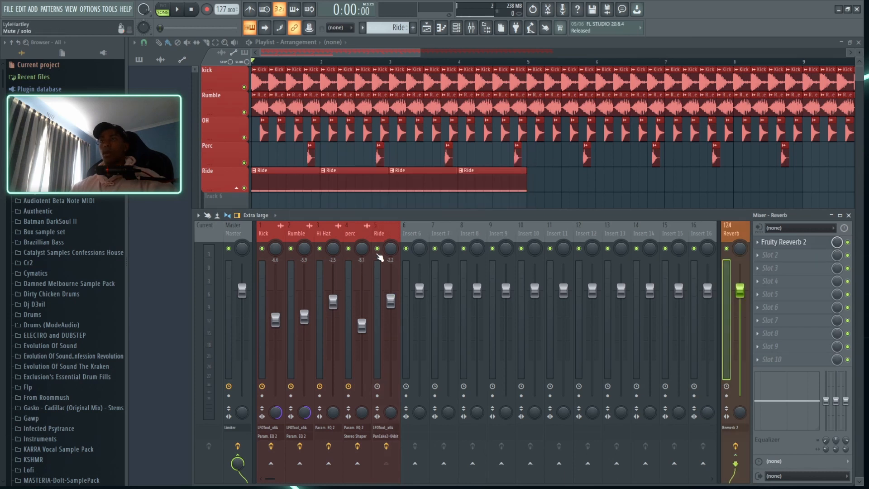
# - Solo the Ride mixer track and raise its Reverb send to about 74% during playback
pyautogui.click(387, 225)
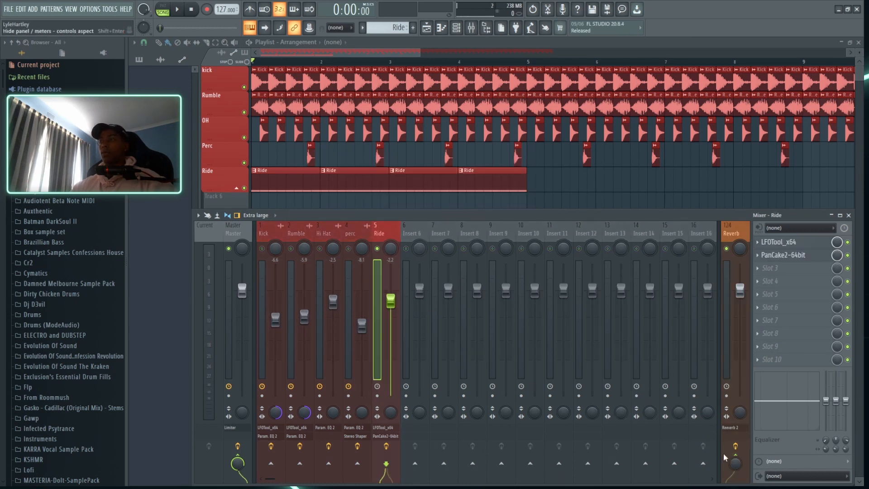
pyautogui.press('space')
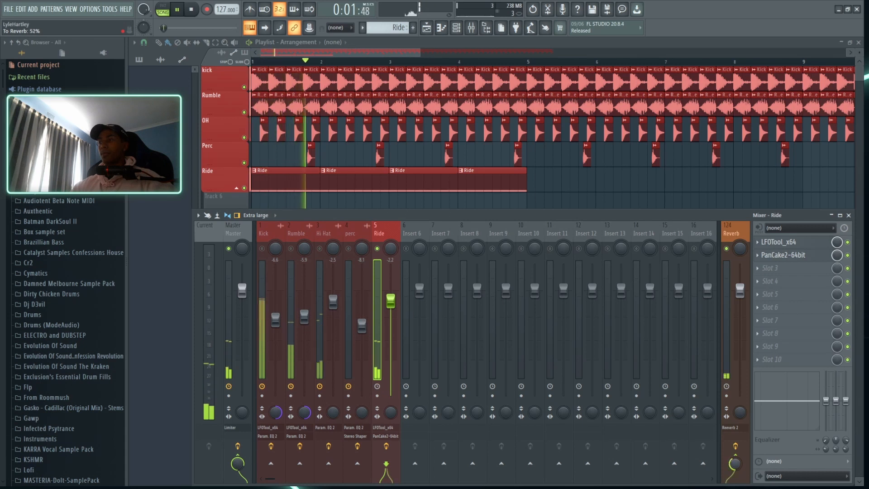
pyautogui.moveTo(735, 464); pyautogui.dragTo(736, 465)
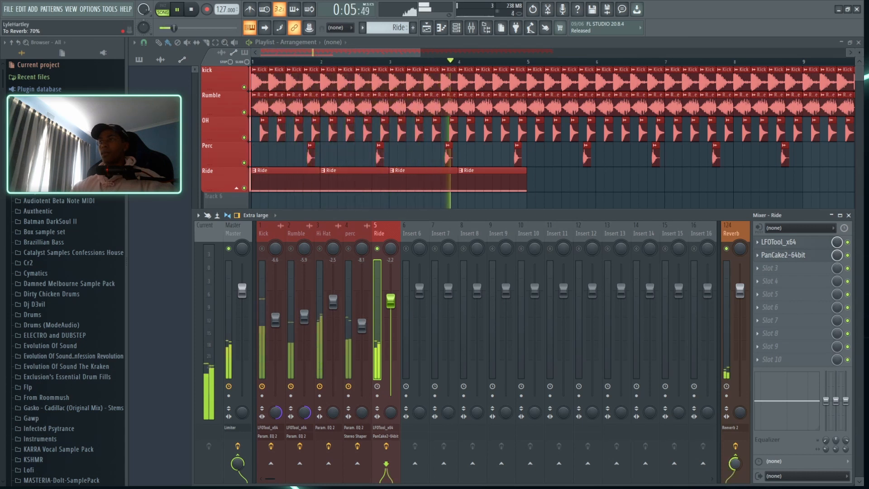
pyautogui.moveTo(735, 465); pyautogui.dragTo(735, 464)
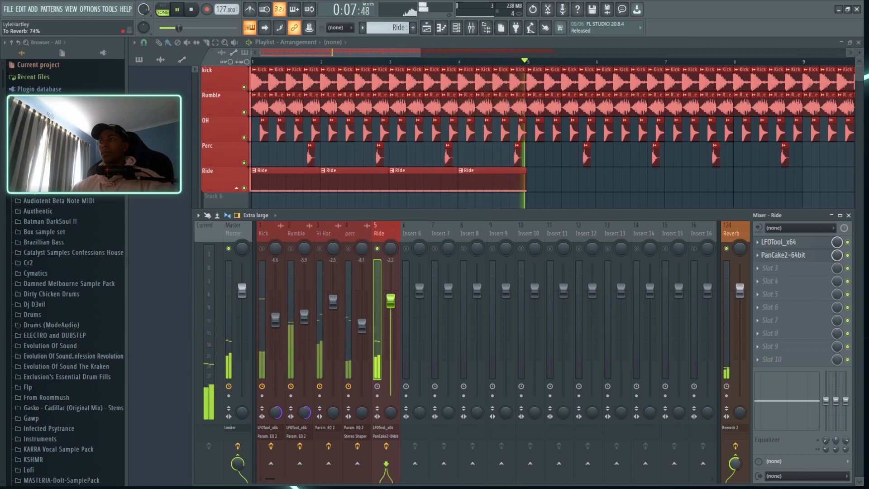
pyautogui.press('space')
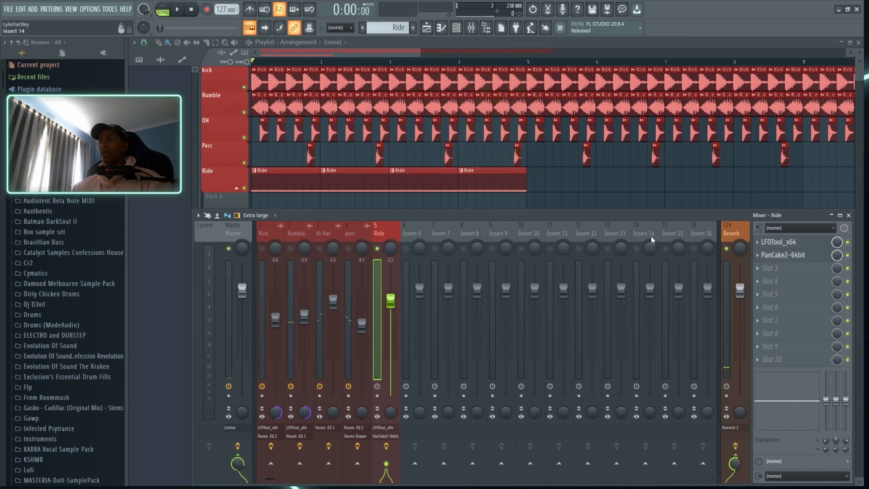
# - Lower the starting point of the volume curve in LFOTool on the Reverb mixer track to deepen the ducking
pyautogui.click(724, 230)
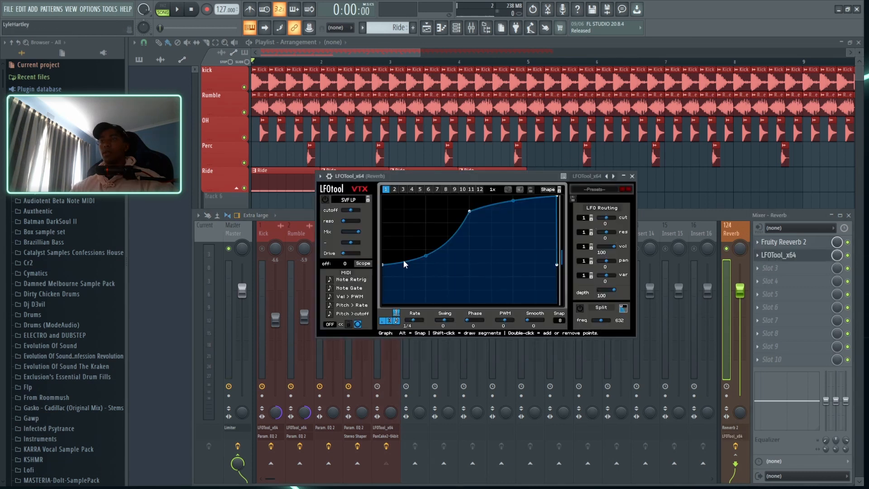
pyautogui.moveTo(382, 272); pyautogui.dragTo(383, 293)
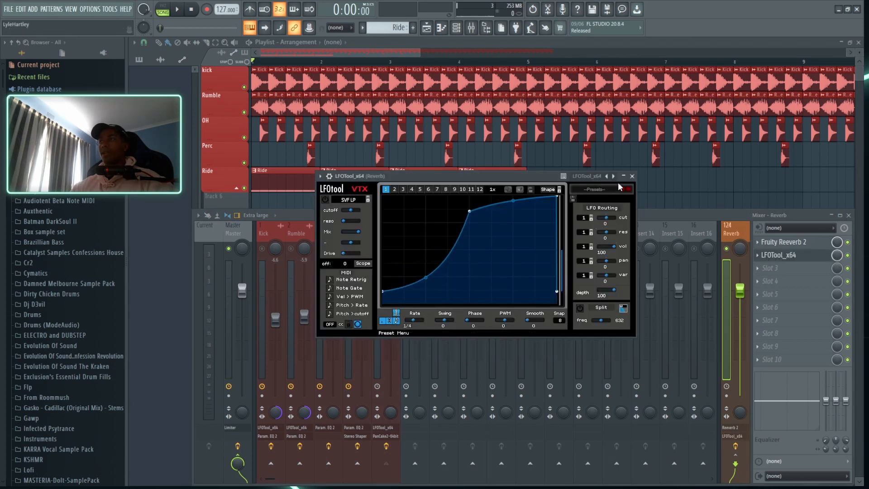
pyautogui.click(632, 176)
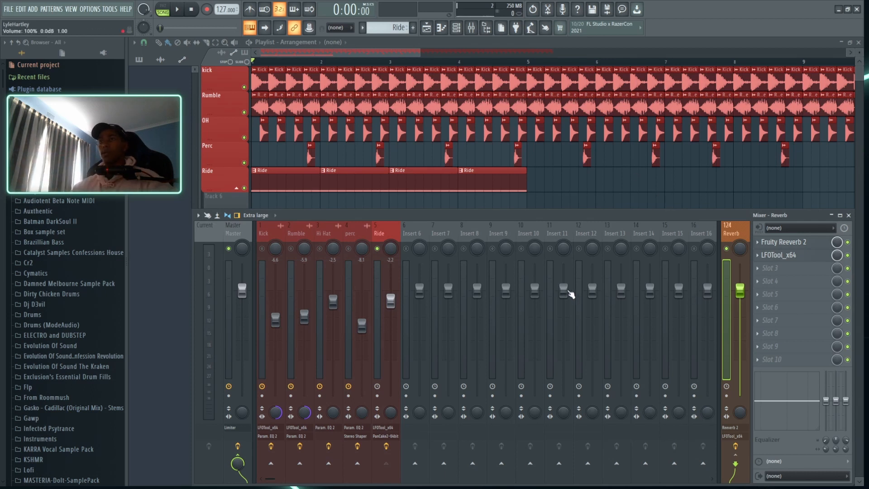
# - Play back the Ride mixer track and set its send to the Reverb track at 80%
pyautogui.click(393, 236)
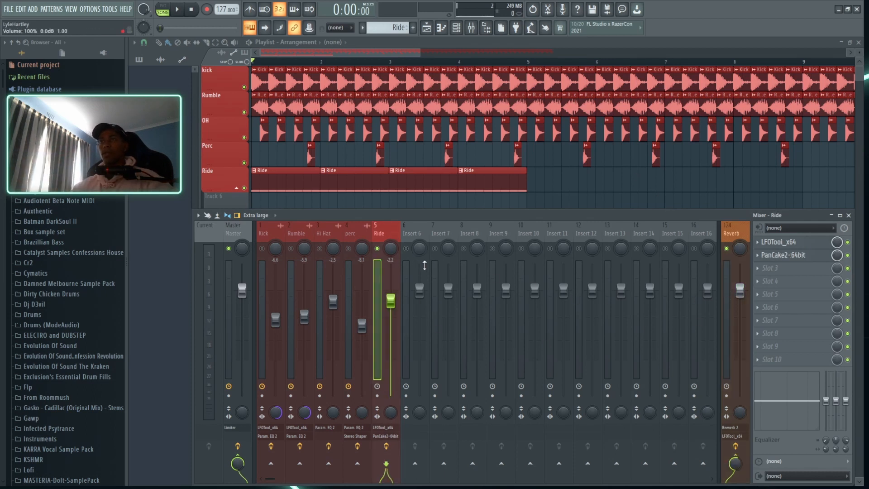
pyautogui.press('space')
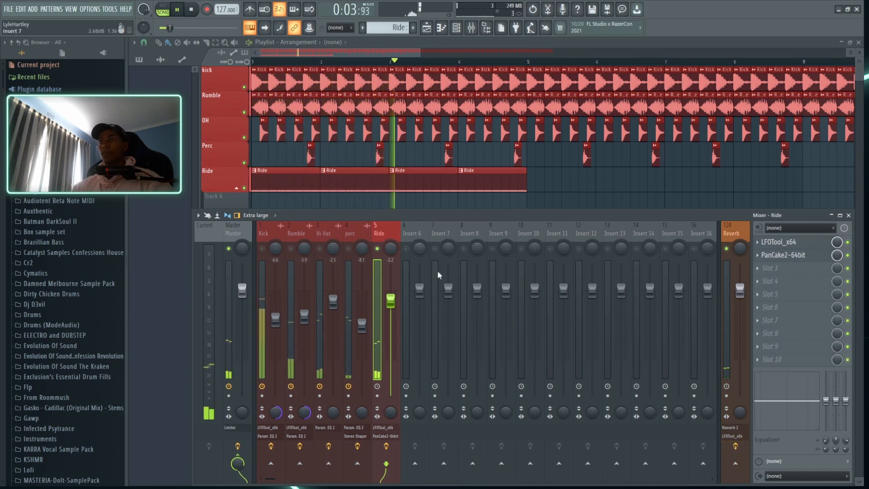
pyautogui.click(736, 463)
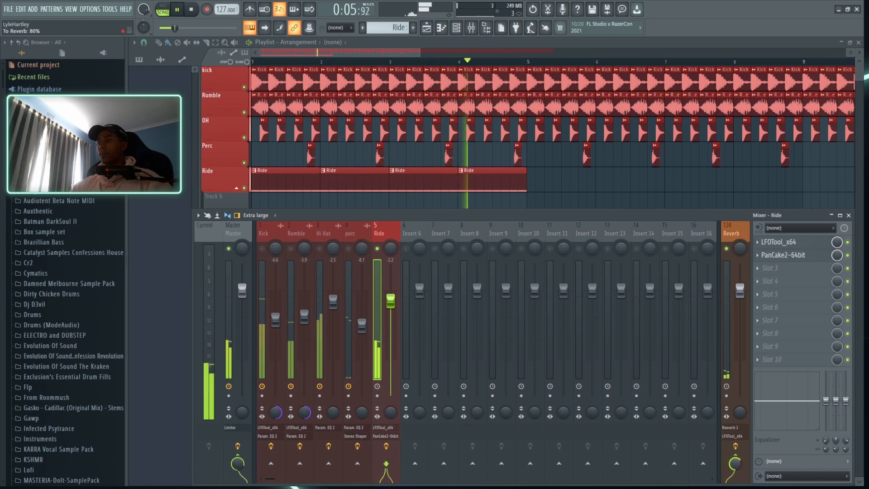
pyautogui.press('F9')
pyautogui.press('space')
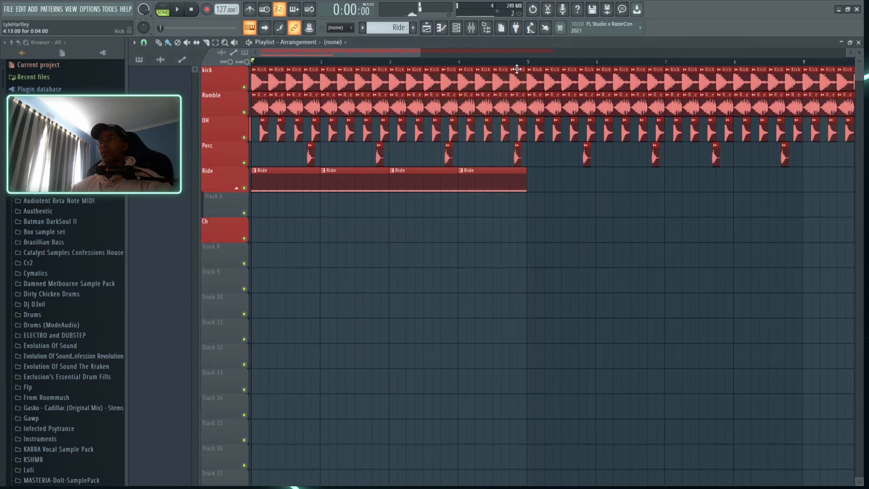
# - Extend the Ride pattern clips in the playlist up to bar 17 and turn off the solo on the Ride mixer track
pyautogui.scroll(-5, 517, 69)
pyautogui.moveTo(404, 174)
pyautogui.mouseDown()
pyautogui.moveTo(370, 186)
pyautogui.moveTo(257, 191)
pyautogui.moveTo(471, 185)
pyautogui.moveTo(544, 204)
pyautogui.mouseUp()
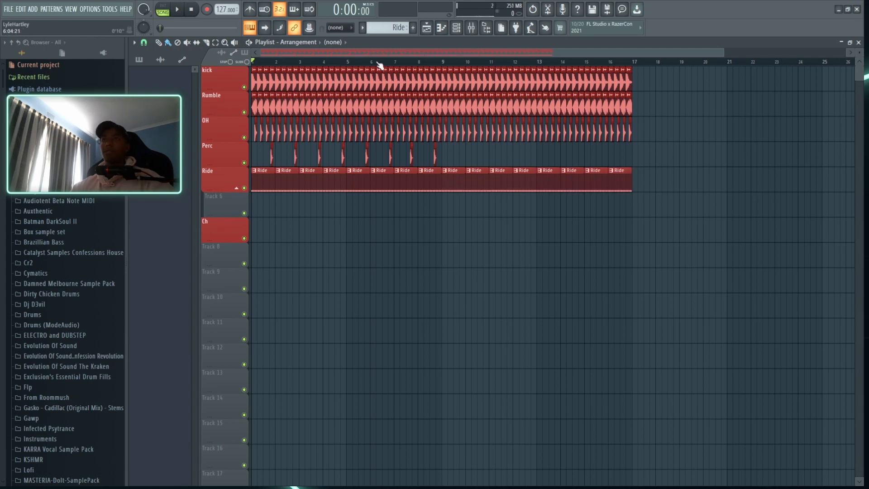
pyautogui.press('F9')
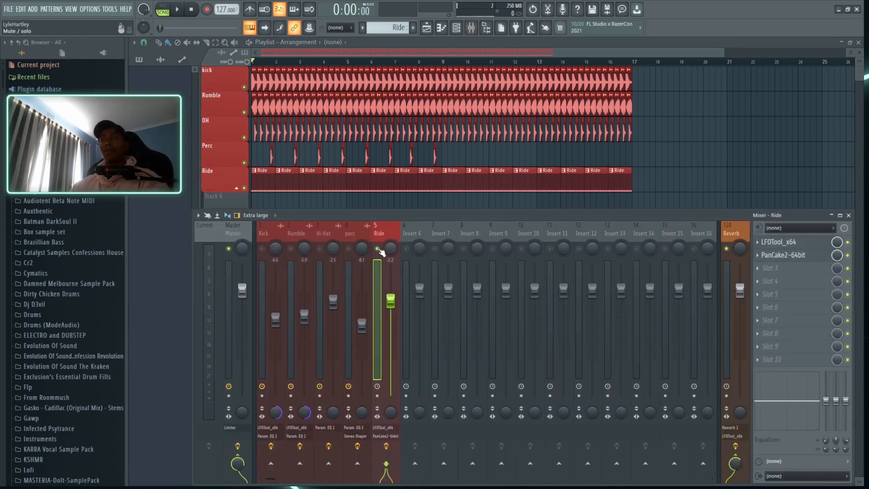
pyautogui.press('F9')
# - Load the CH hi-hat clip's sample into a new CH sampler channel below Ride, collapsing the Ride track group in the playlist
pyautogui.click(161, 60)
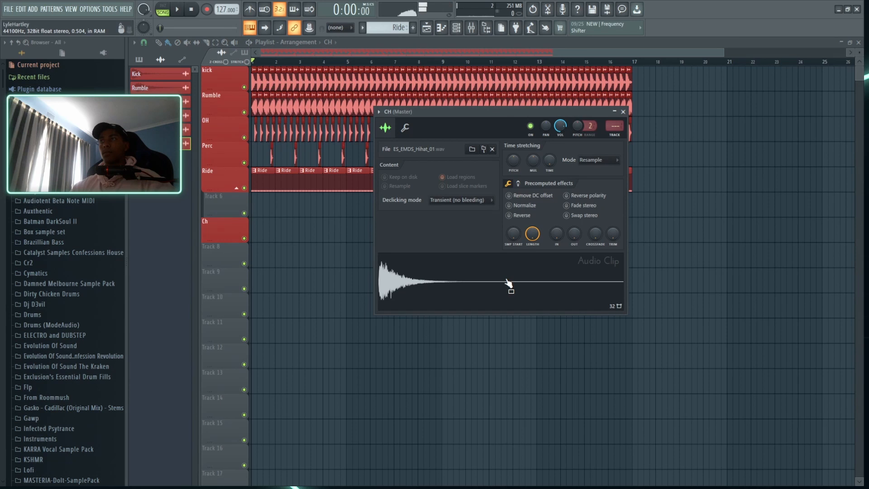
pyautogui.click(237, 188)
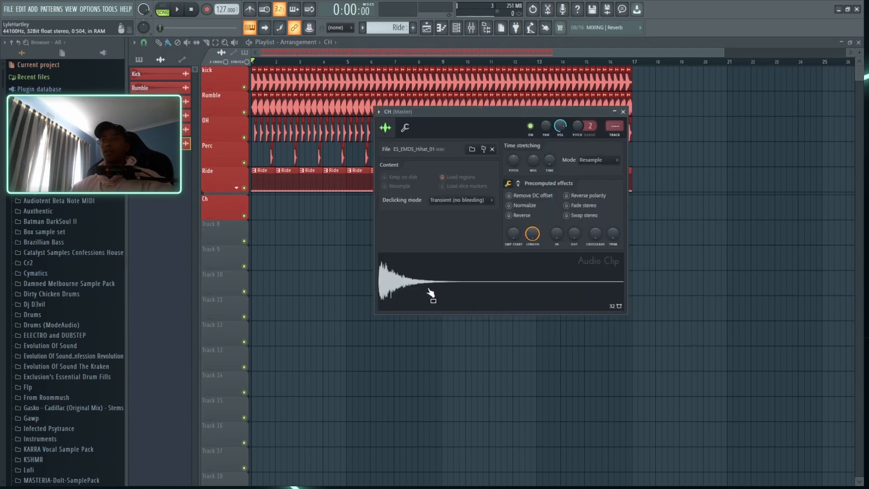
pyautogui.click(456, 28)
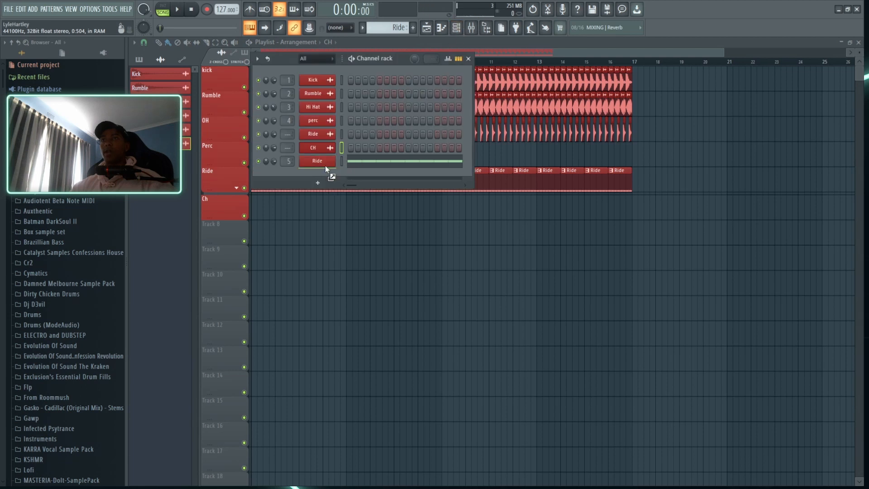
pyautogui.moveTo(325, 168); pyautogui.dragTo(326, 175)
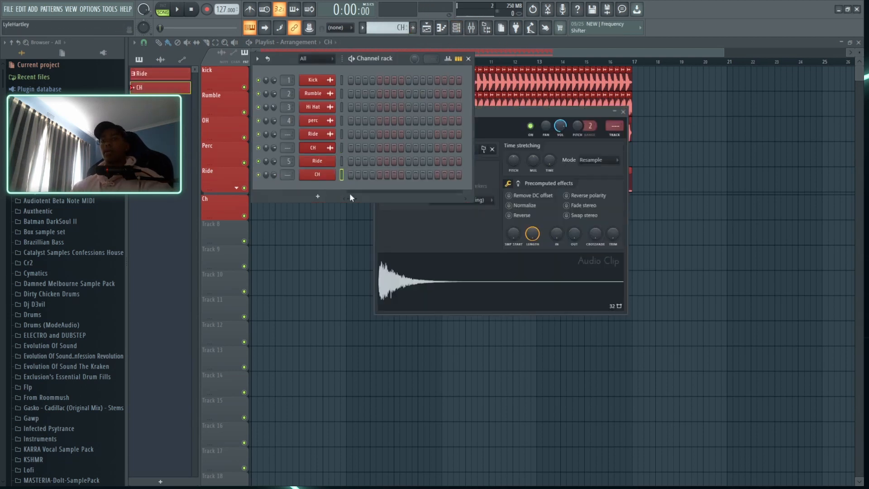
# - Route the new CH channel to mixer track 6 and open its piano roll
pyautogui.hotkey('ctrl', 'l')
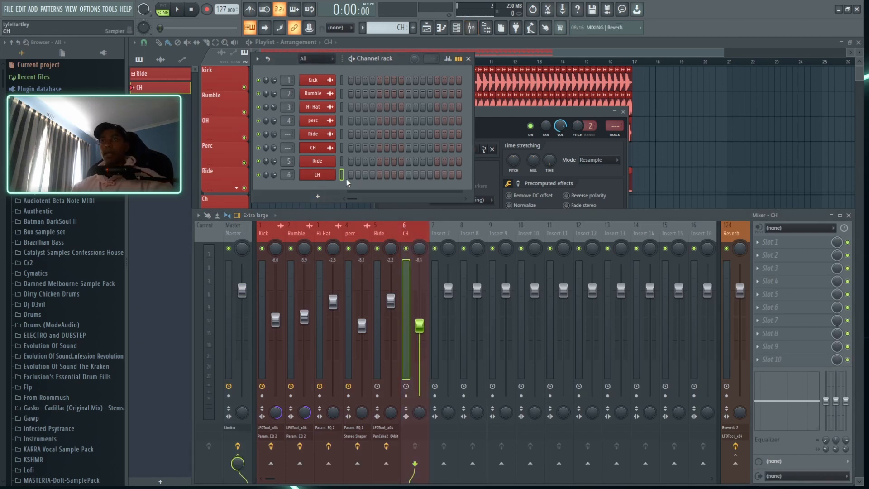
pyautogui.press('F12')
pyautogui.press('F6')
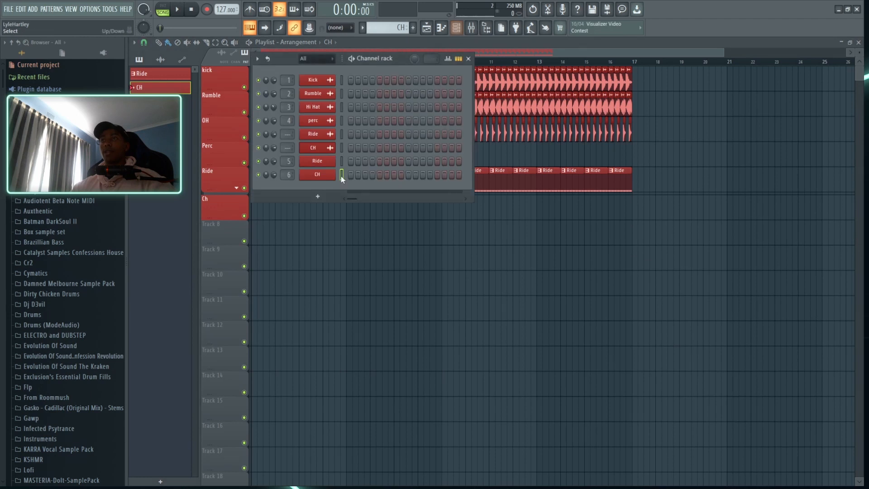
pyautogui.press('F7')
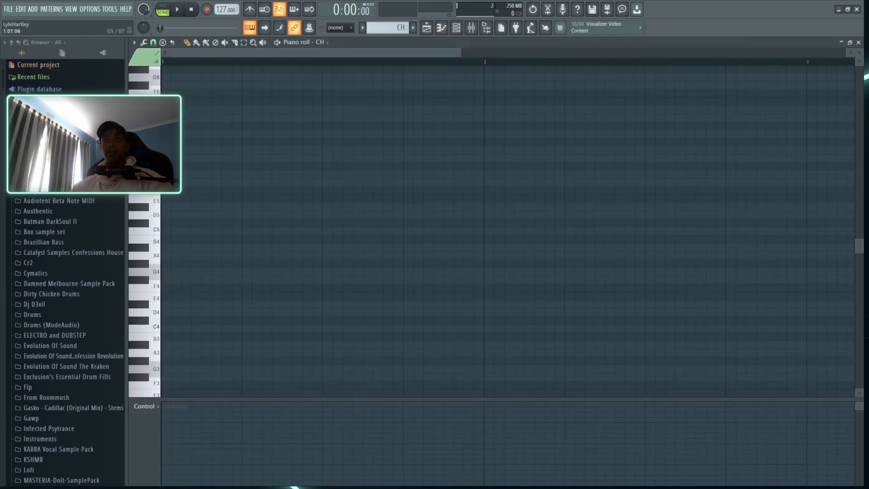
pyautogui.click(158, 231)
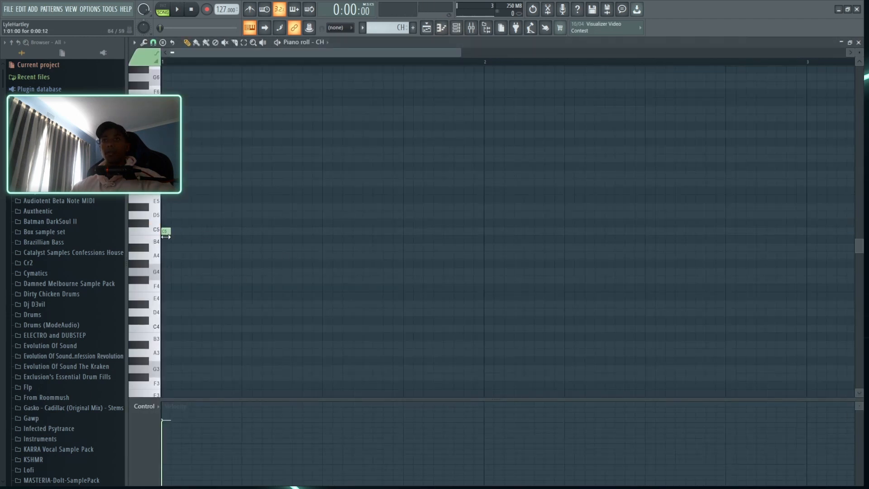
pyautogui.click(177, 232)
pyautogui.moveTo(185, 234); pyautogui.dragTo(484, 231)
pyautogui.click(160, 5)
pyautogui.press('space')
pyautogui.press('space')
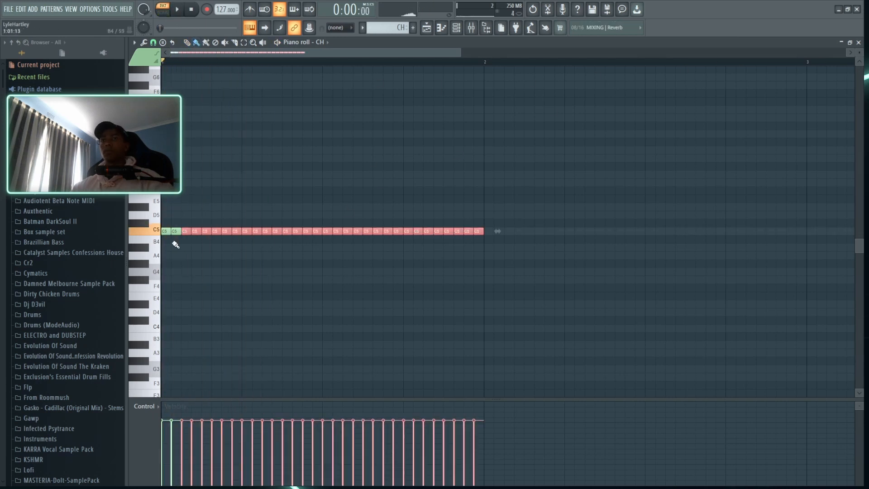
pyautogui.moveTo(164, 232)
pyautogui.mouseDown()
pyautogui.moveTo(245, 237)
pyautogui.moveTo(331, 219)
pyautogui.moveTo(431, 238)
pyautogui.mouseUp()
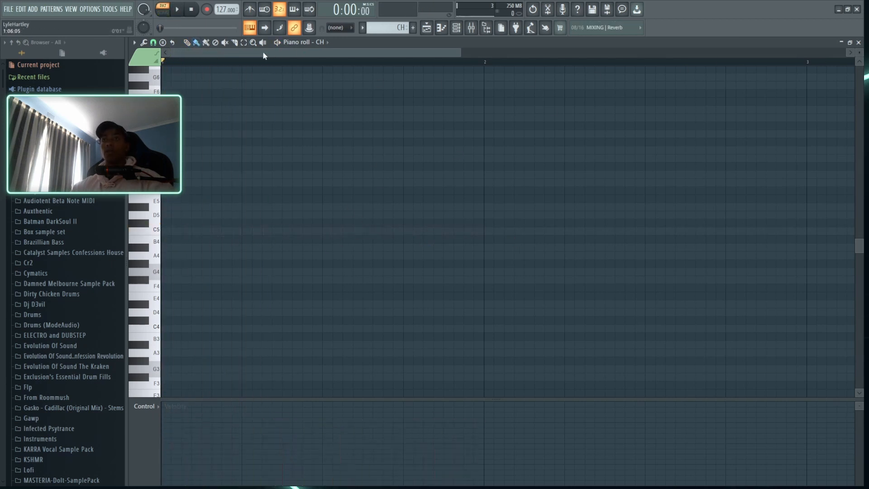
# - Place four short C5 notes on consecutive sixteenth steps from the start of bar 1 and audition them
pyautogui.scroll(3, 214, 140)
pyautogui.keyDown('ctrl'); pyautogui.scroll(-2, 213, 148); pyautogui.keyUp('ctrl')
pyautogui.scroll(1, 181, 250)
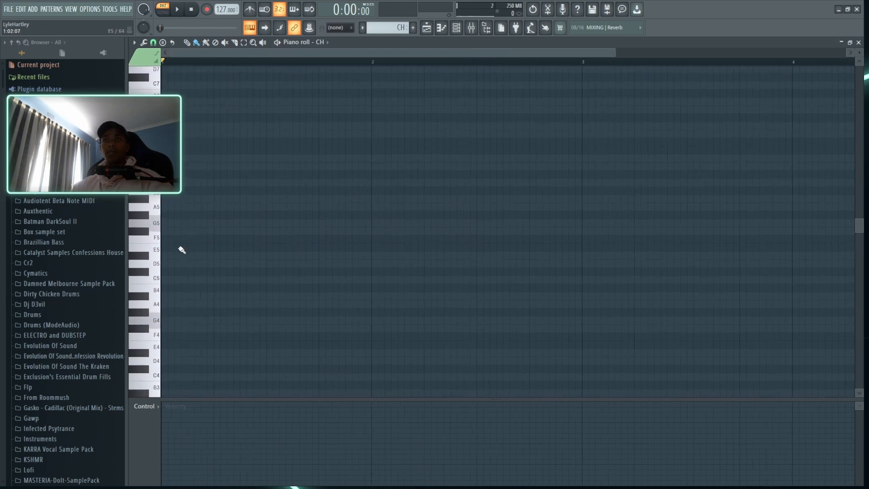
pyautogui.click(163, 280)
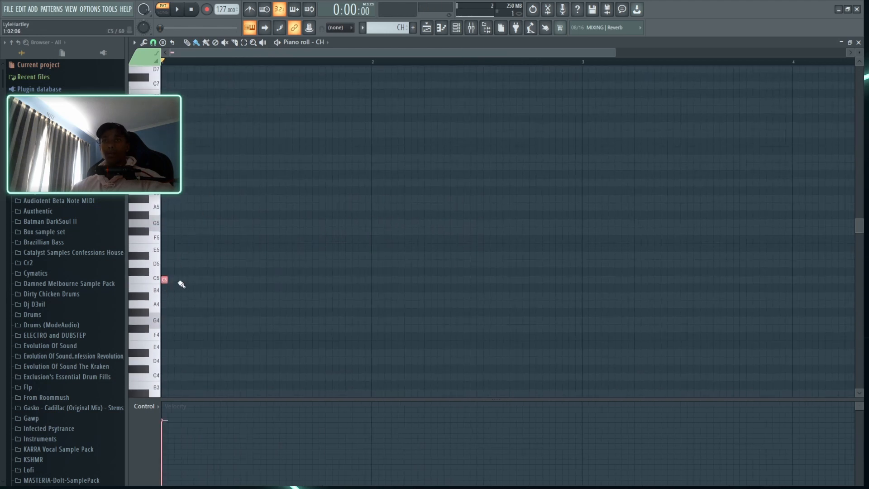
pyautogui.click(177, 280)
pyautogui.click(190, 280)
pyautogui.click(203, 280)
pyautogui.press('space')
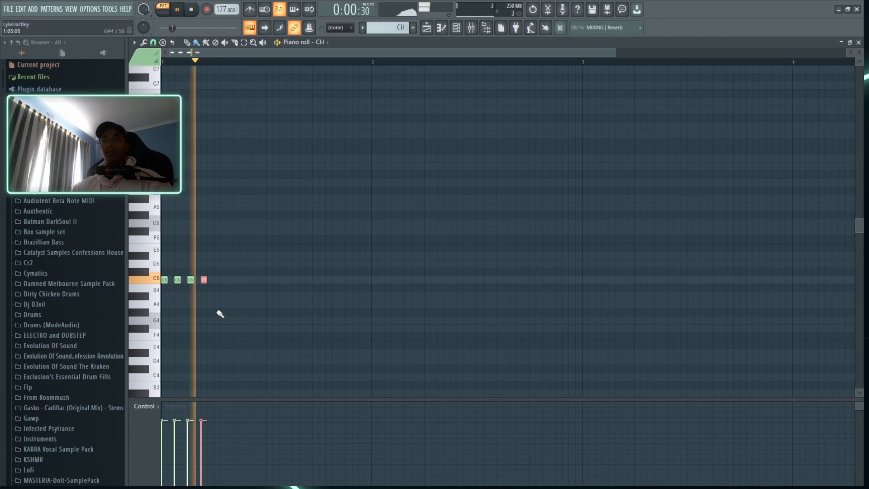
pyautogui.press('space')
# - Duplicate the four C5 notes to fill bar 1 and lengthen all of them until they join end to end
pyautogui.moveTo(222, 316); pyautogui.dragTo(132, 269)
pyautogui.hotkey('ctrl', 'b')
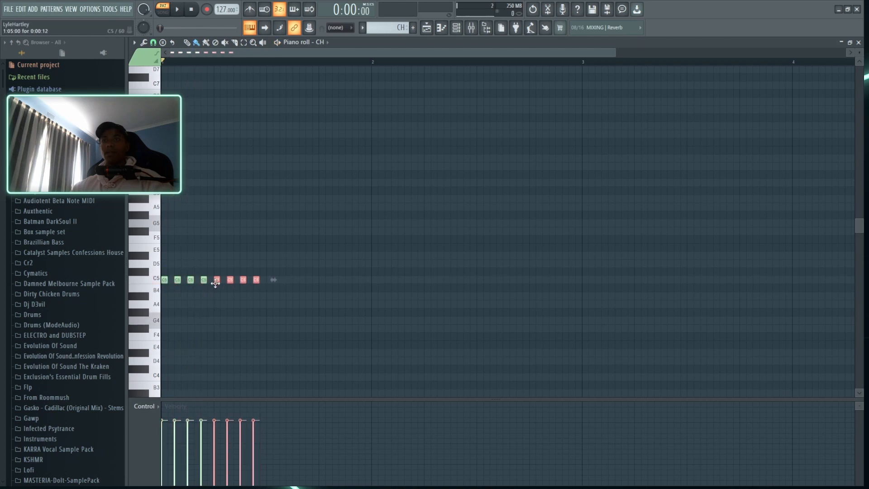
pyautogui.hotkey('ctrl', 'b')
pyautogui.hotkey('ctrl', 'b')
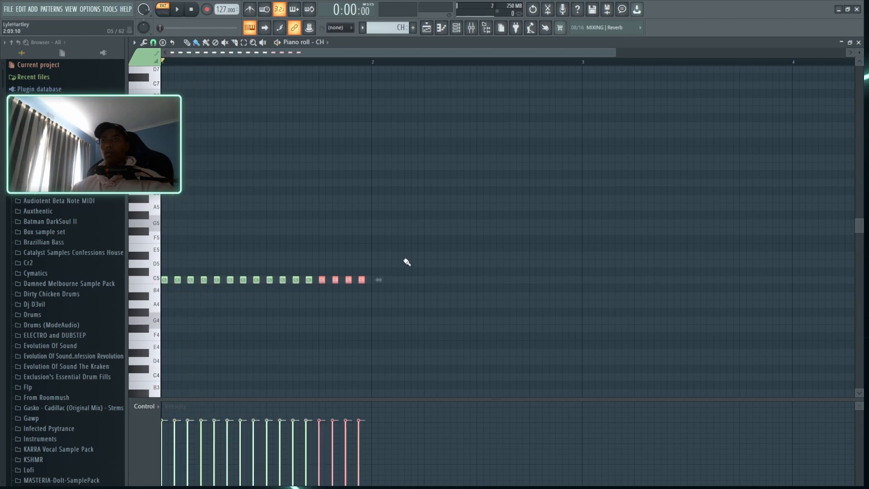
pyautogui.moveTo(407, 262); pyautogui.dragTo(157, 337)
pyautogui.moveTo(168, 281); pyautogui.dragTo(172, 280)
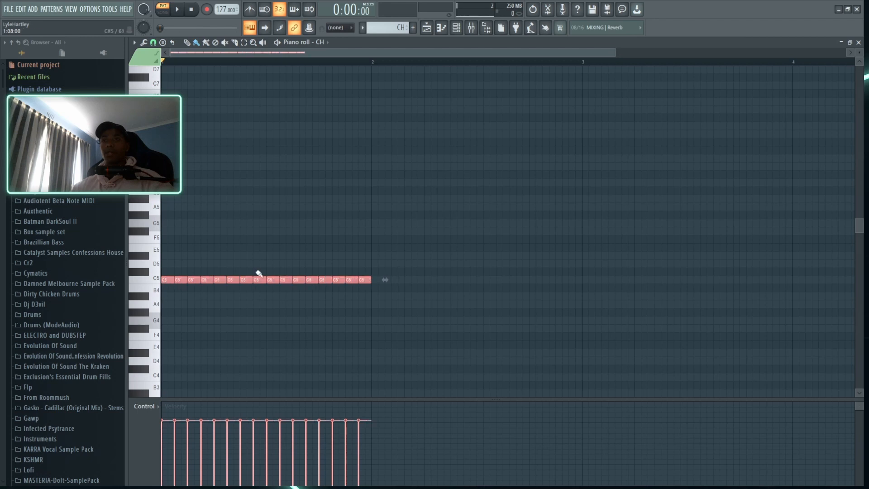
pyautogui.click(858, 42)
# - Shape the CH sampler's volume envelope with minimal attack and a decay time of 11% while auditioning the pattern
pyautogui.click(325, 176)
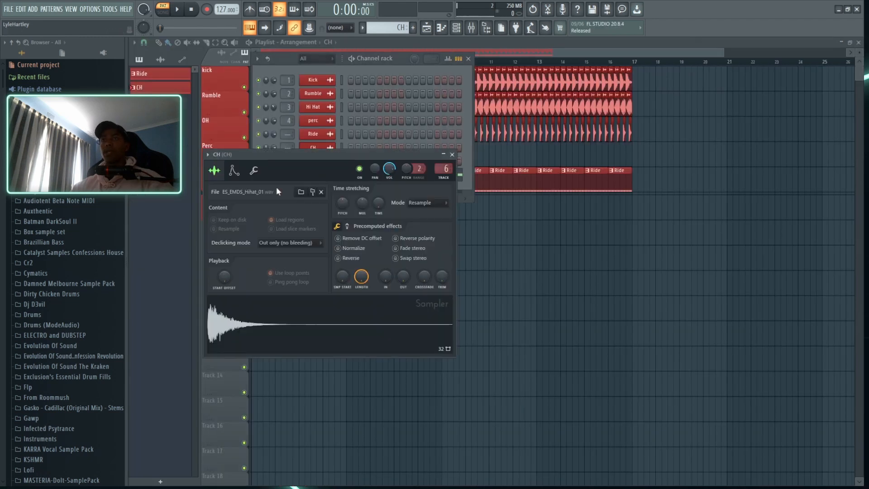
pyautogui.moveTo(349, 155); pyautogui.dragTo(412, 123)
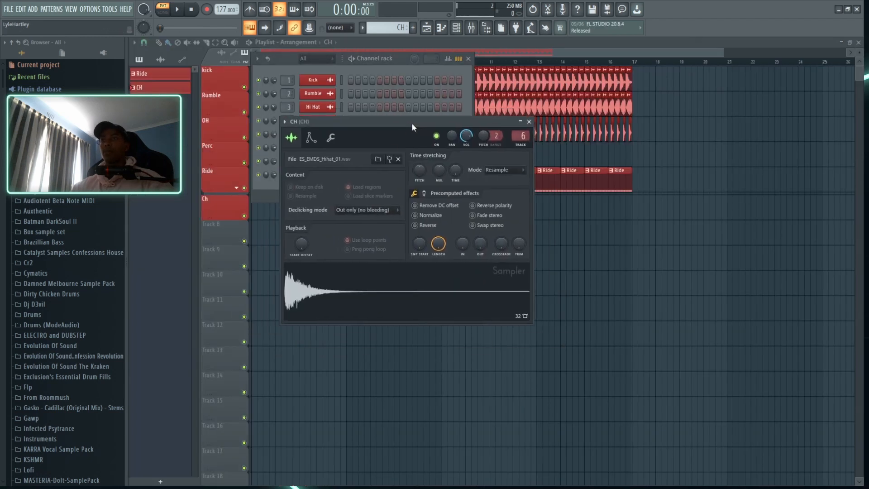
pyautogui.click(311, 138)
pyautogui.moveTo(310, 226); pyautogui.dragTo(310, 245)
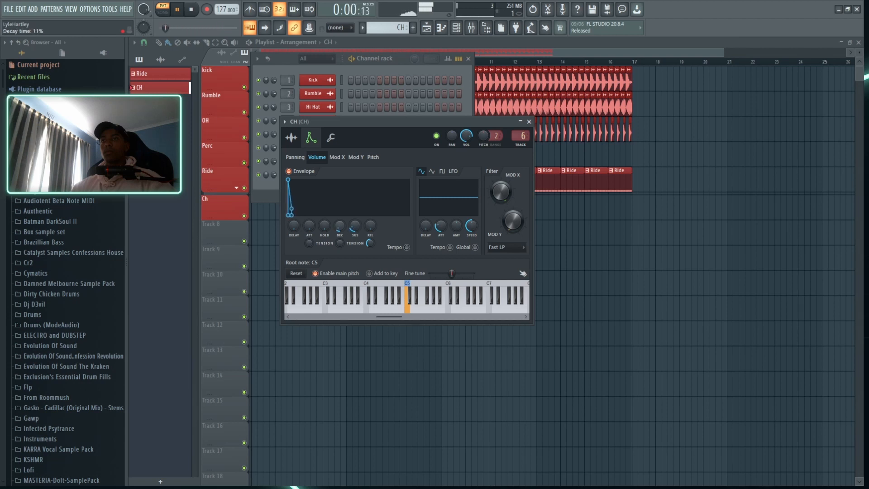
pyautogui.click(530, 122)
pyautogui.press('space')
# - Fill the Ch playlist track with CH pattern clips from bar 1 up to bar 17
pyautogui.click(253, 215)
pyautogui.click(265, 206)
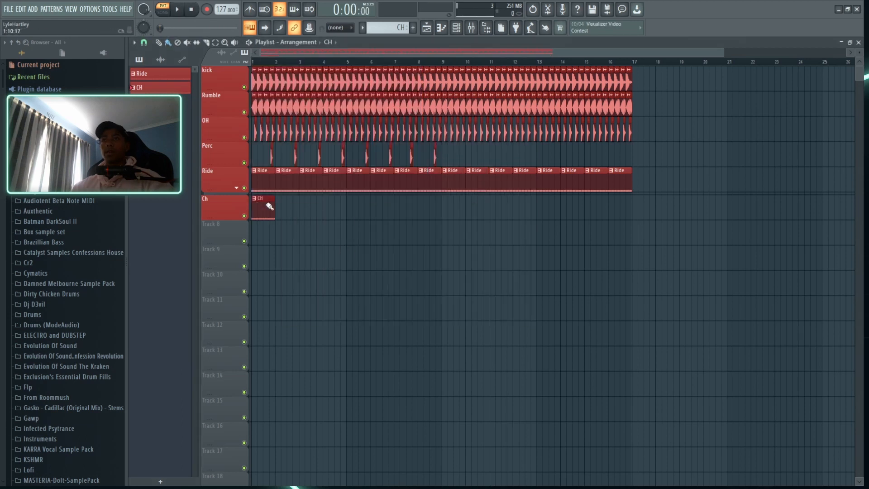
pyautogui.moveTo(270, 207); pyautogui.dragTo(628, 214)
pyautogui.scroll(3, 294, 64)
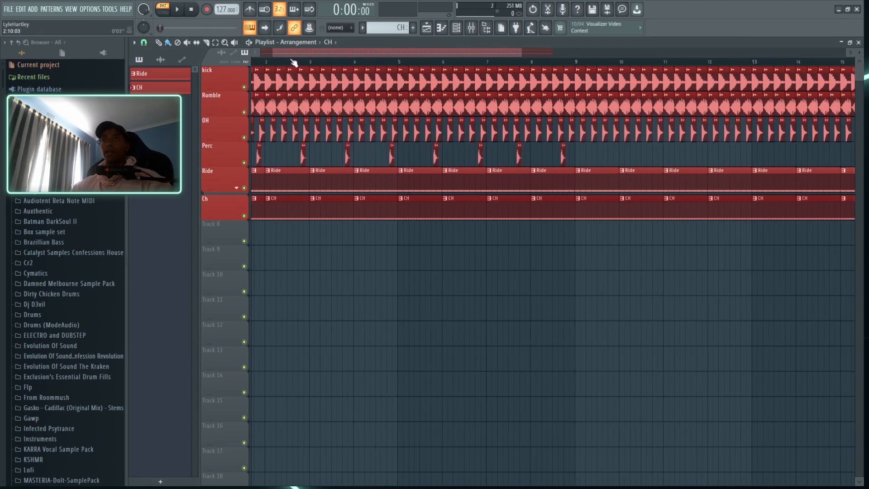
pyautogui.scroll(2, 294, 63)
# - Balance the hats during song playback, setting the Ride fader to -1.5 dB and the CH fader to -6.9 dB
pyautogui.press('F9')
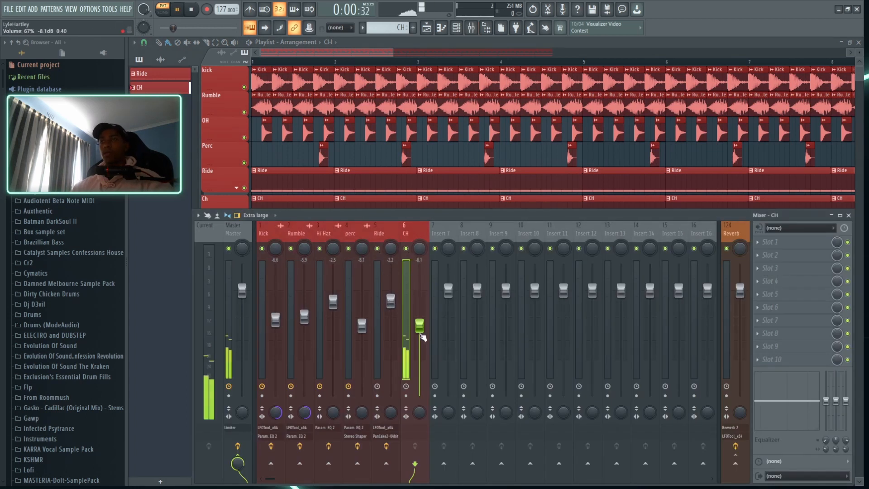
pyautogui.press('F9')
pyautogui.press('l')
pyautogui.press('F9')
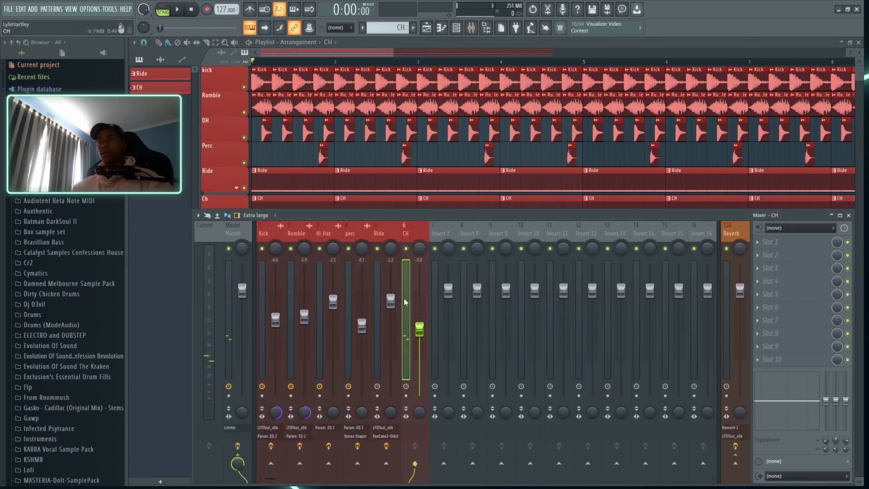
pyautogui.press('space')
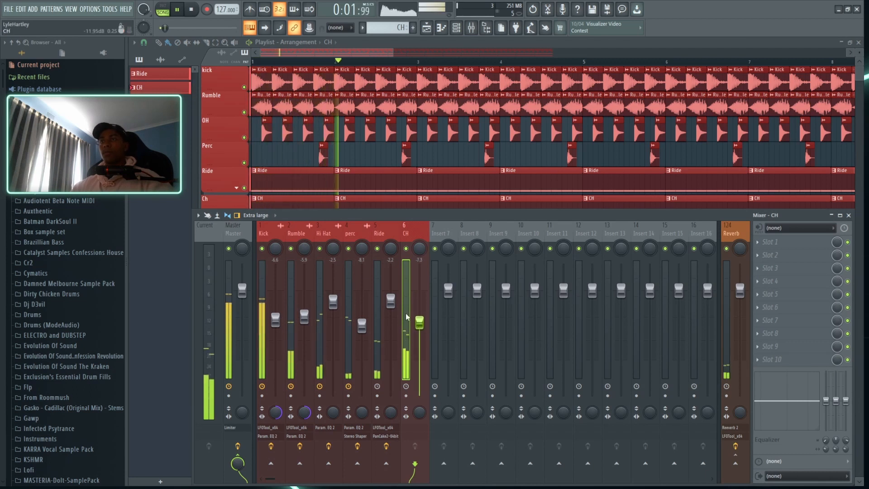
pyautogui.moveTo(391, 300); pyautogui.dragTo(391, 297)
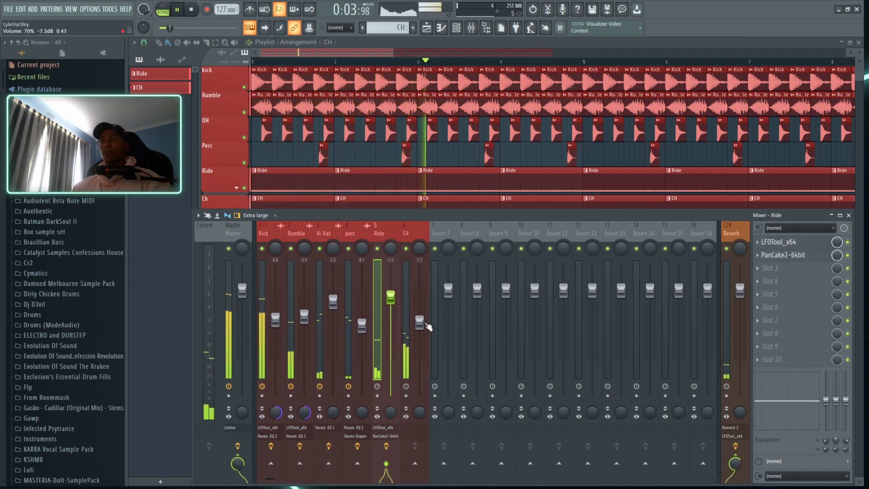
pyautogui.moveTo(420, 323); pyautogui.dragTo(420, 319)
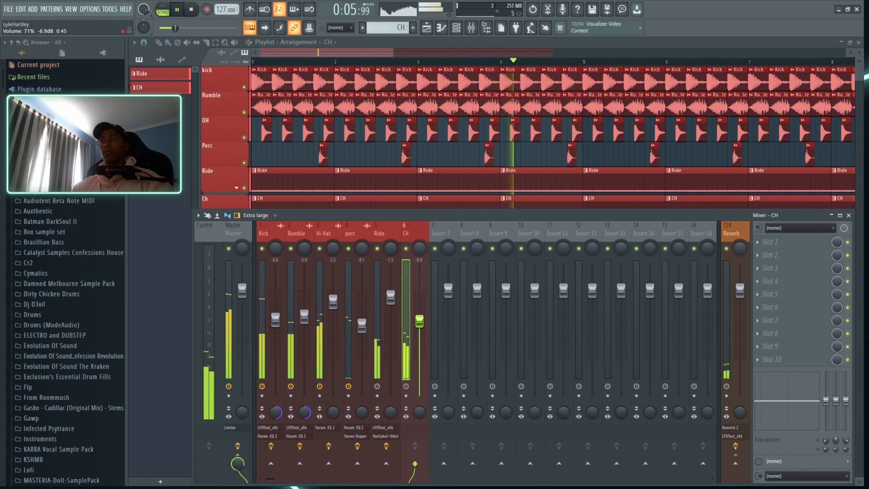
# - Add Fruity parametric EQ 2 to the CH mixer track and cut its low end with a steep high-pass on band 1
pyautogui.press('space')
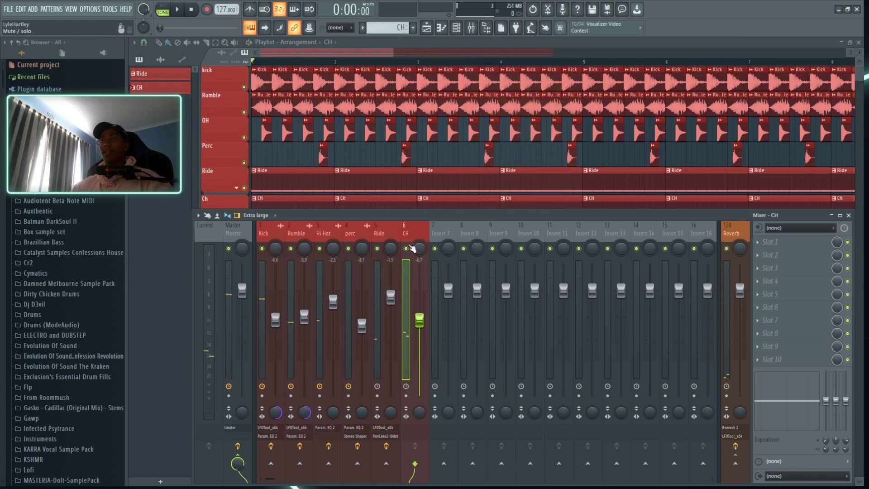
pyautogui.click(758, 243)
pyautogui.click(654, 160)
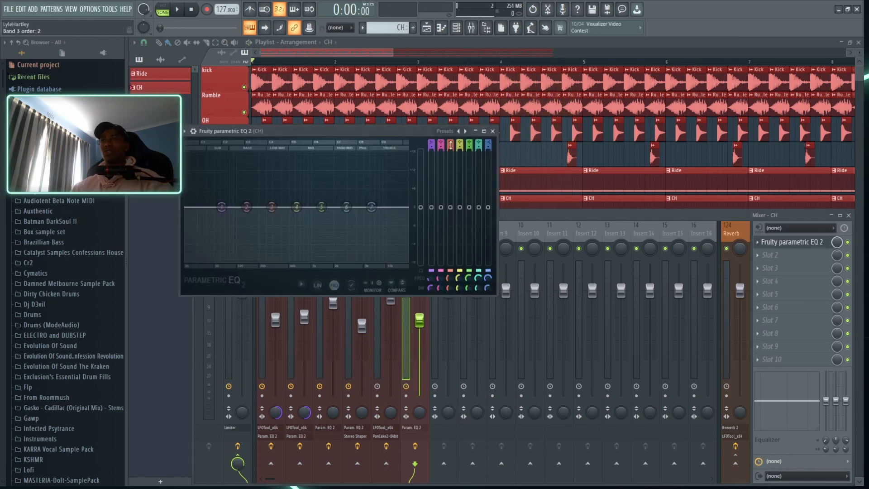
pyautogui.scroll(-4, 431, 144)
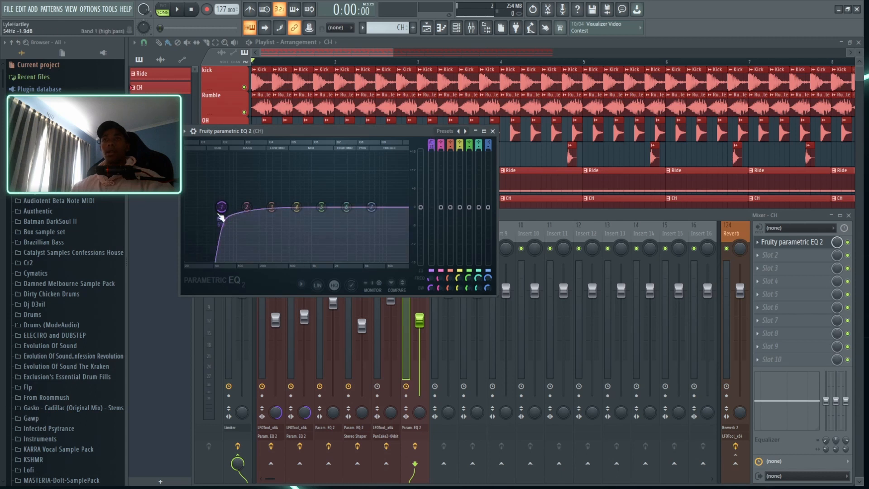
pyautogui.moveTo(221, 215); pyautogui.dragTo(299, 208)
# - Solo the CH track and boost the EQ's band 7 high shelf by 7.9 dB at 12044 Hz while auditioning
pyautogui.press('space')
pyautogui.click(524, 216)
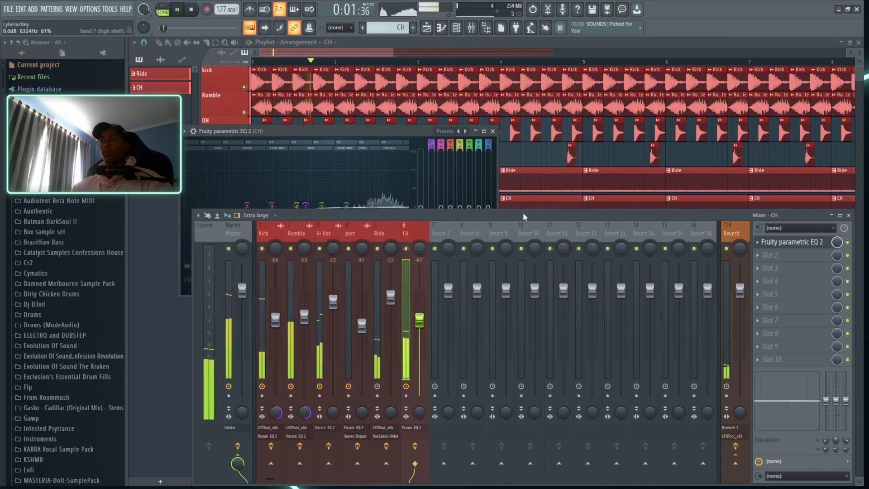
pyautogui.rightClick(407, 249)
pyautogui.click(816, 242)
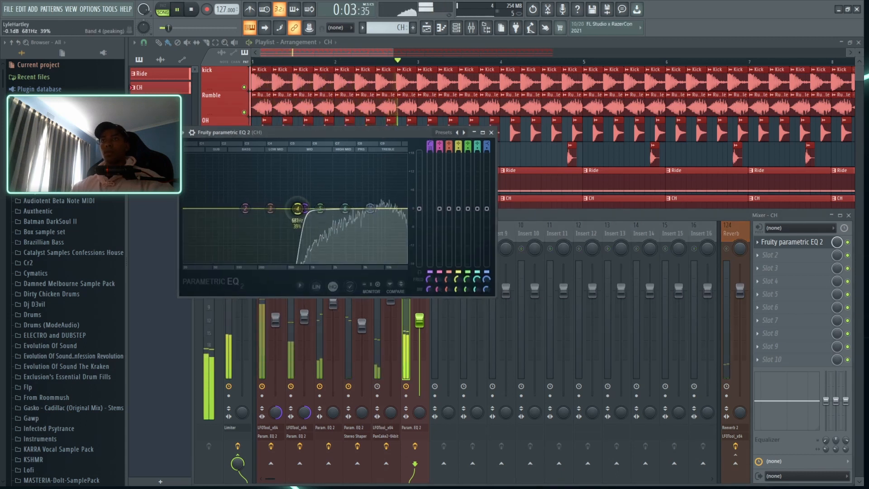
pyautogui.press('space')
pyautogui.moveTo(370, 209); pyautogui.dragTo(393, 192)
pyautogui.press('space')
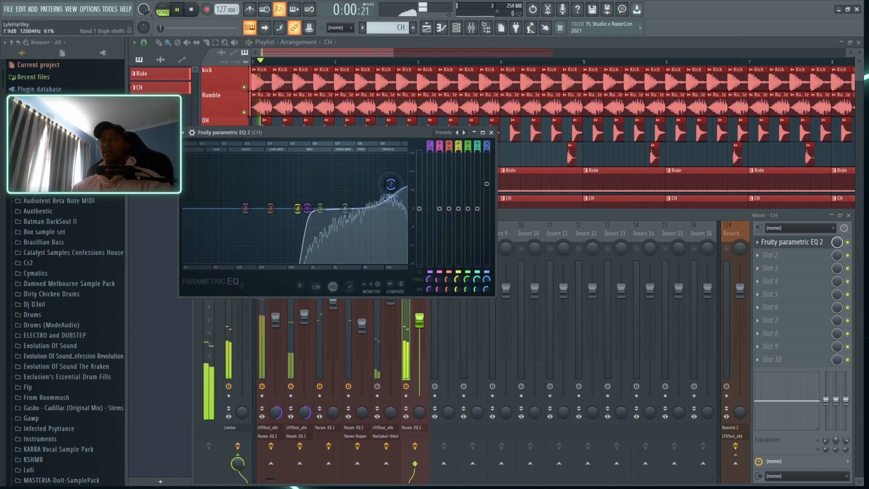
pyautogui.click(491, 132)
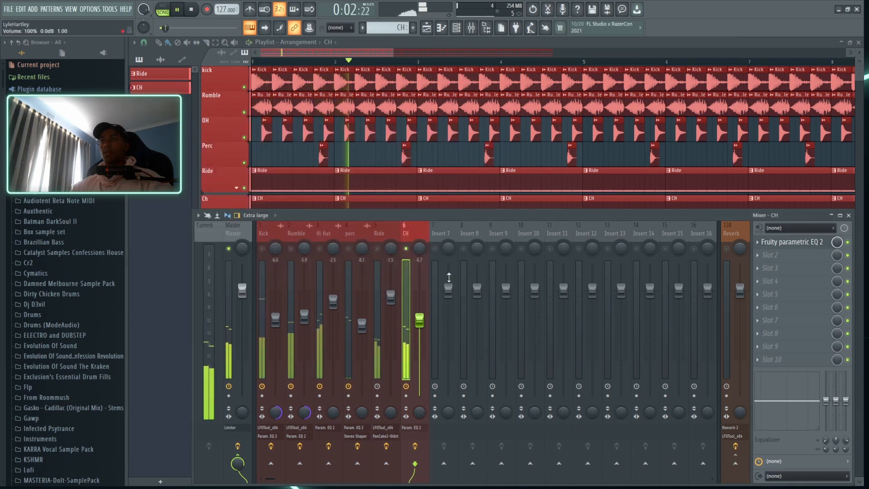
# - Add Fruity Flanger to the CH track after the EQ and lower its mix level to 16% during playback
pyautogui.press('space')
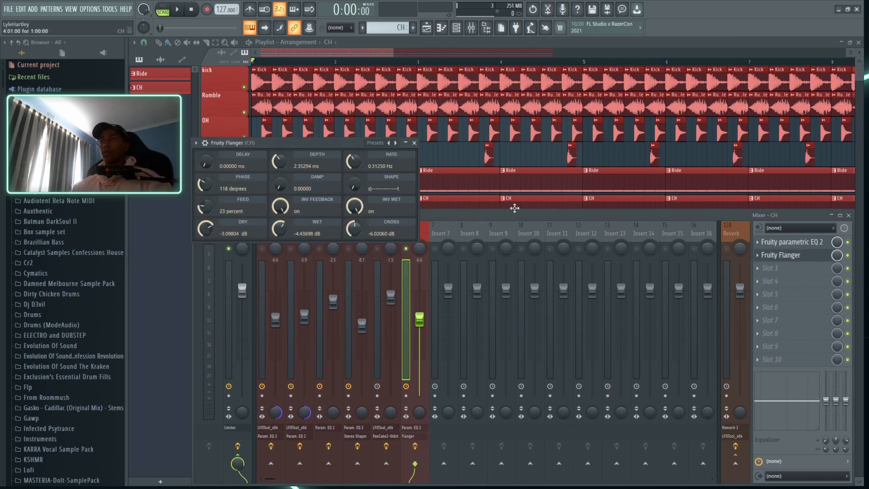
pyautogui.moveTo(246, 143); pyautogui.dragTo(328, 171)
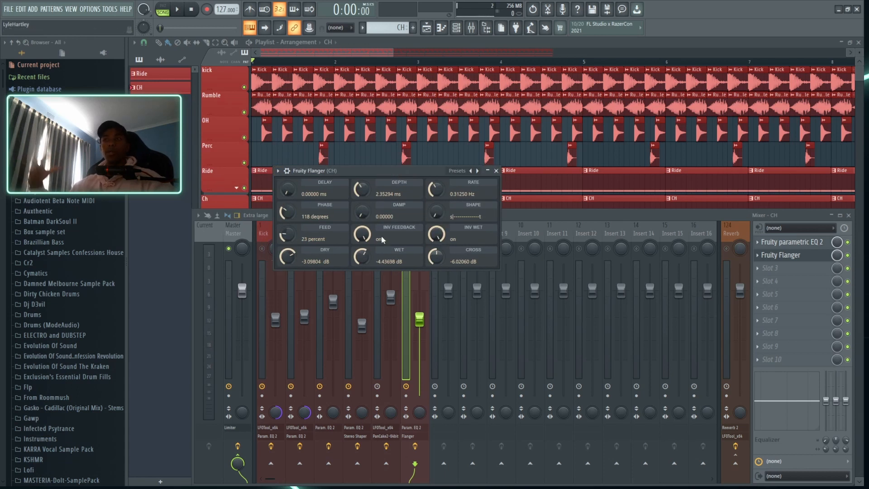
pyautogui.press('space')
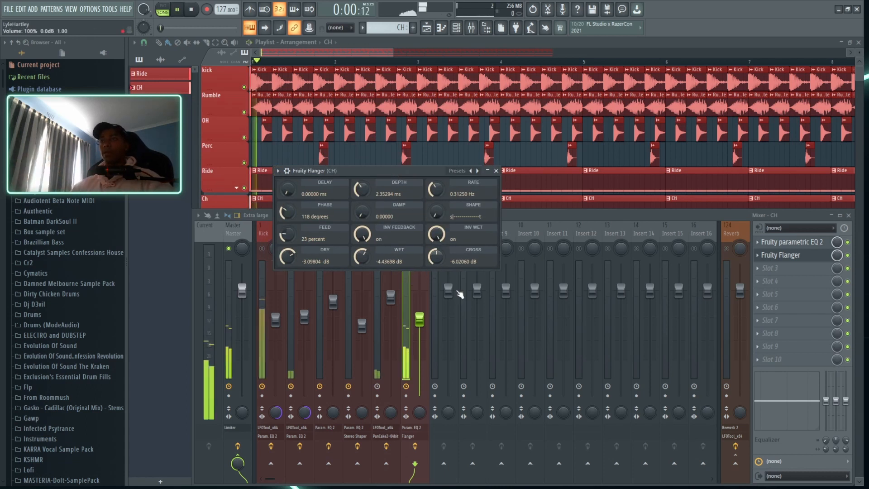
pyautogui.moveTo(838, 255); pyautogui.dragTo(838, 303)
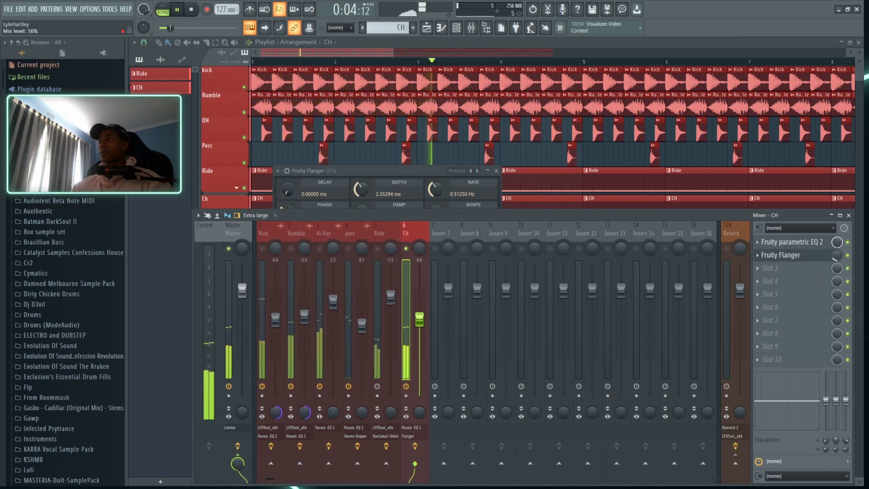
pyautogui.click(497, 171)
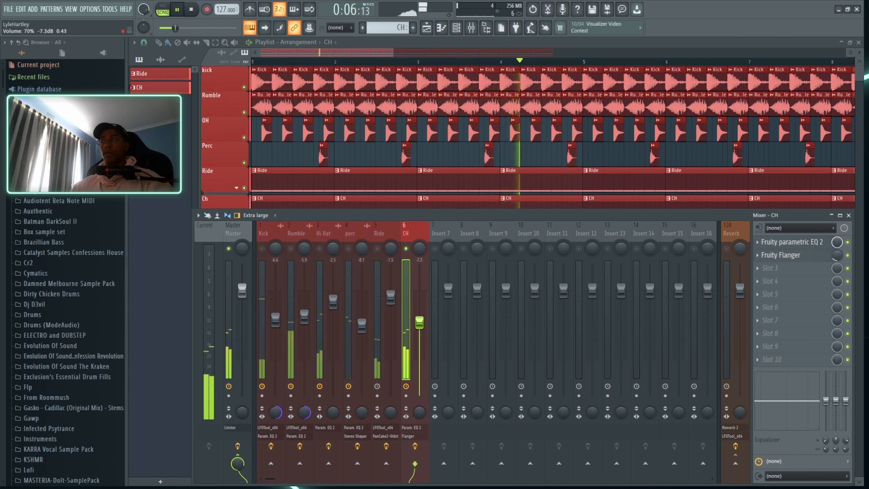
# - Vary the velocities of the C5 notes in the CH pattern into a repeating accent groove, auditioning the result
pyautogui.press('F9')
pyautogui.press('space')
pyautogui.press('F6')
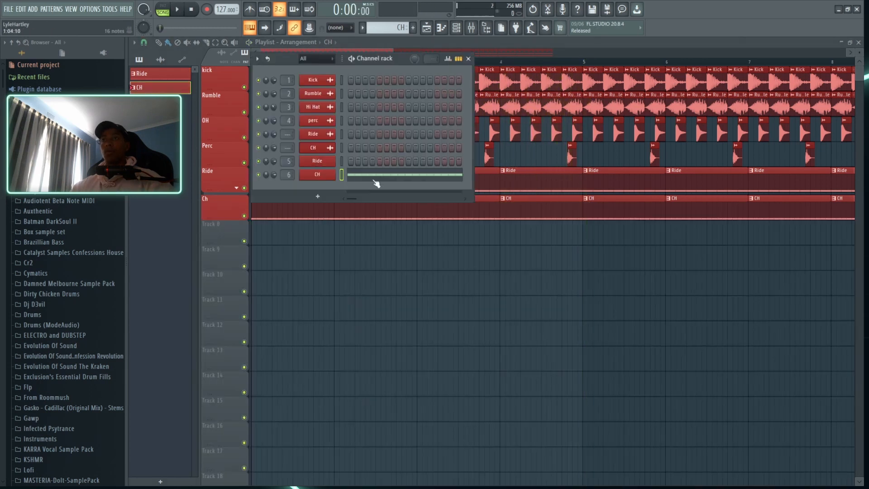
pyautogui.click(352, 178)
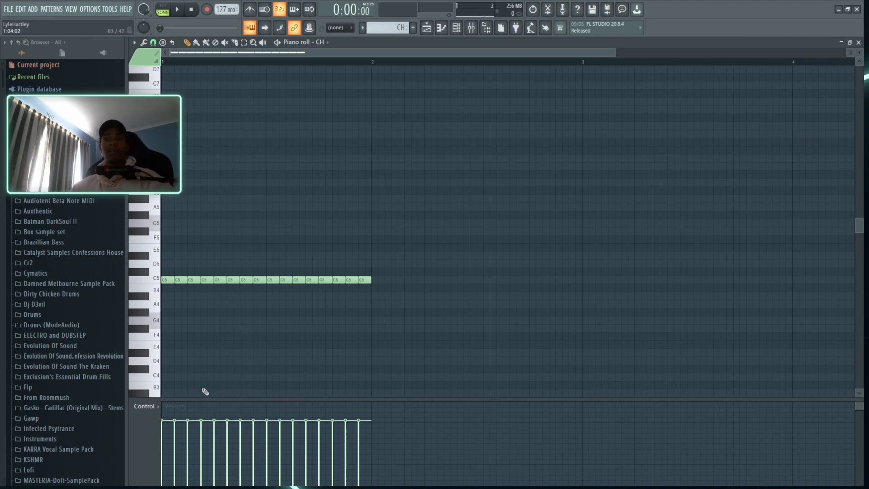
pyautogui.click(162, 448)
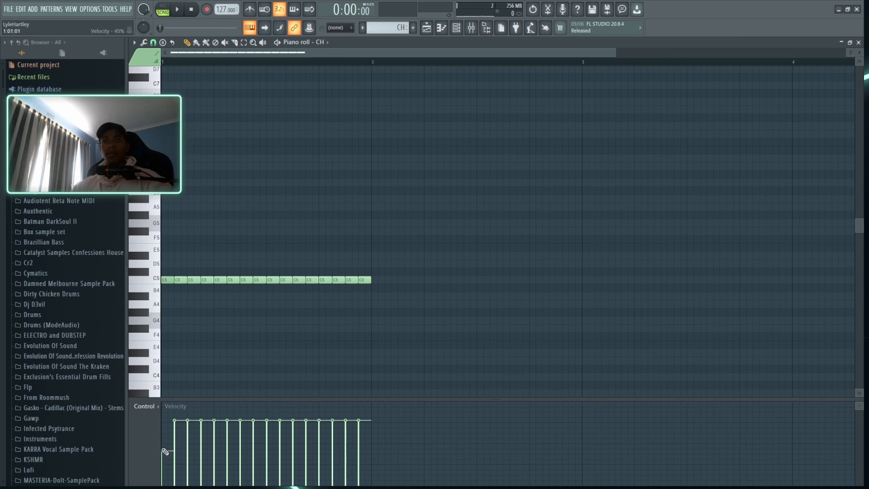
pyautogui.moveTo(164, 452); pyautogui.dragTo(362, 431)
pyautogui.press('space')
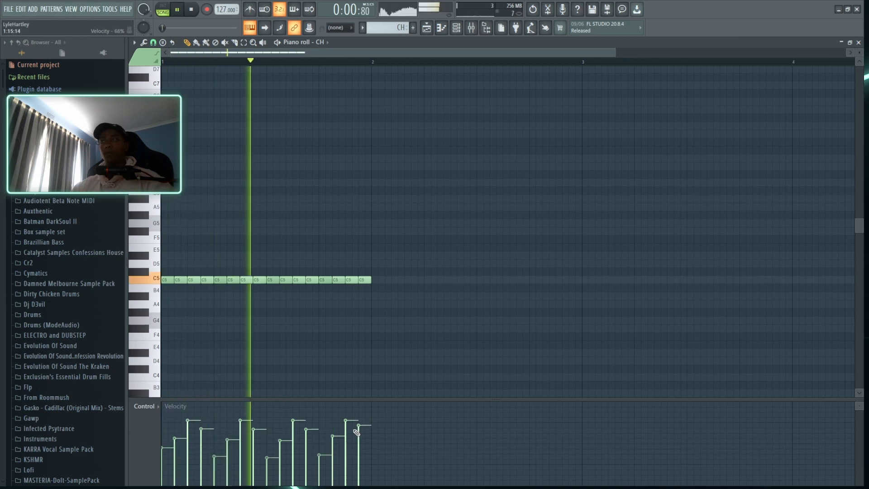
pyautogui.press('space')
pyautogui.click(213, 431)
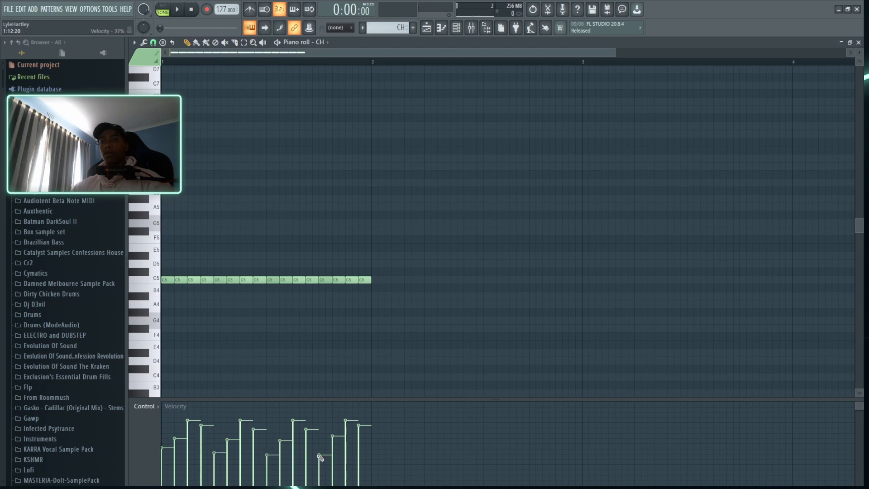
pyautogui.click(859, 43)
# - Raise the CH mixer fader to -5.0 dB while auditioning the closed hat
pyautogui.press('F9')
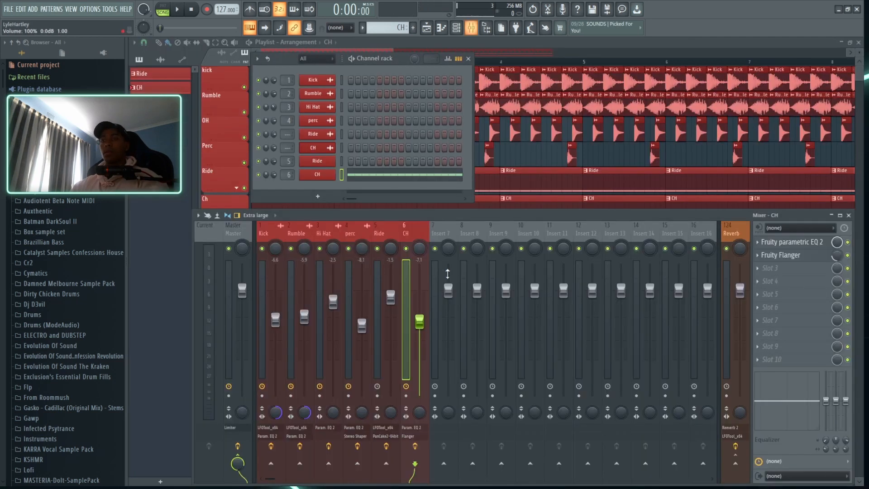
pyautogui.press('space')
pyautogui.moveTo(425, 284); pyautogui.dragTo(425, 275)
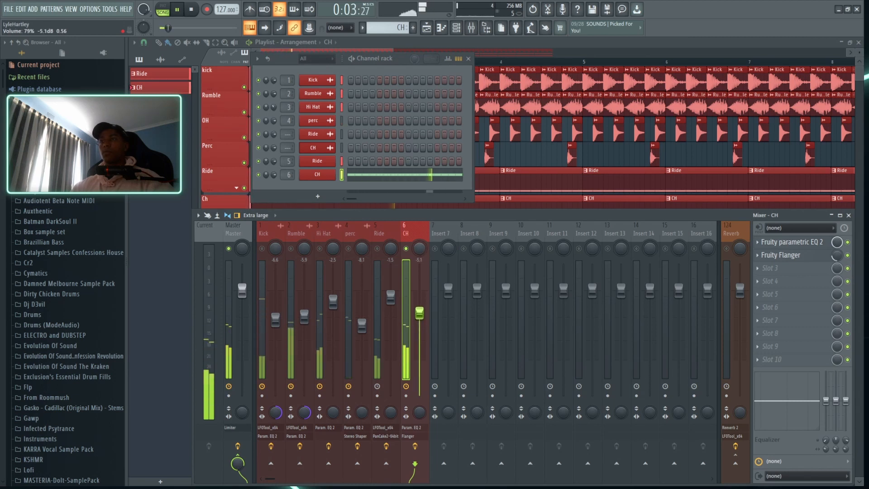
pyautogui.press('space')
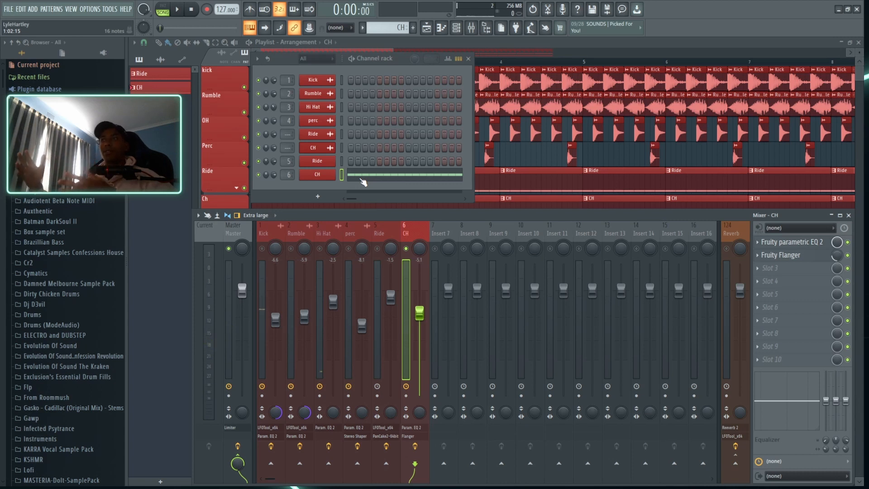
pyautogui.press('space')
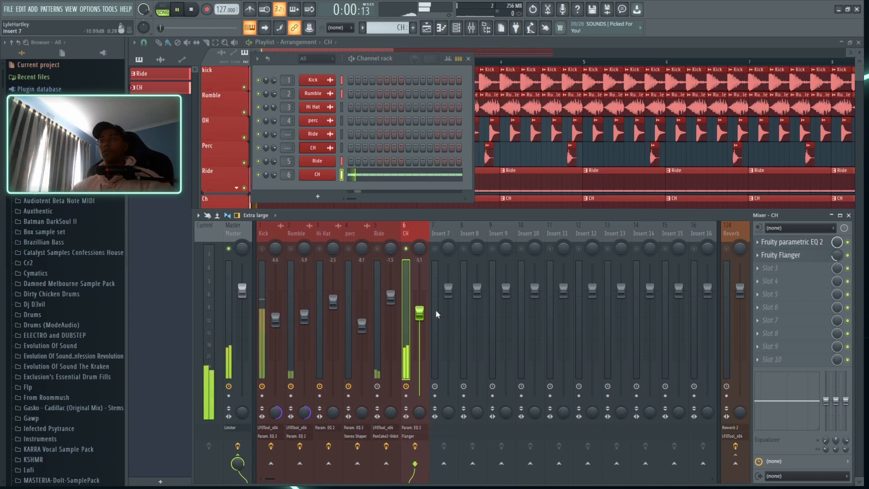
pyautogui.press('space')
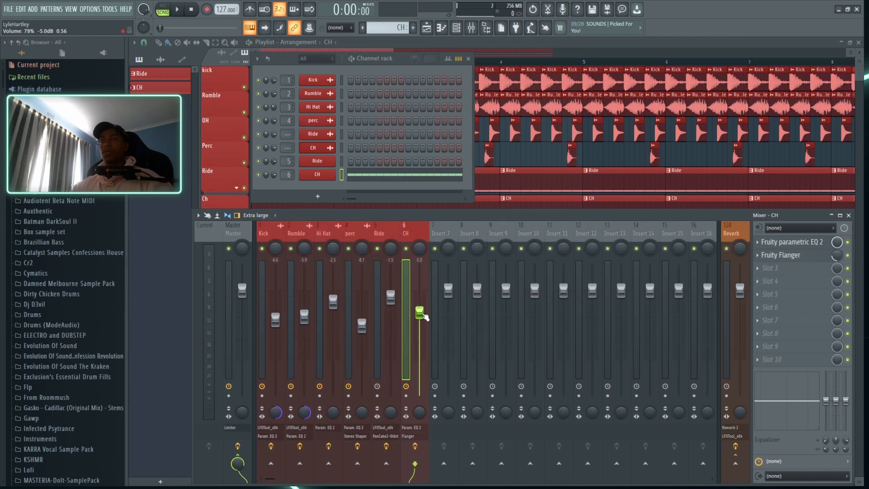
# - Examine the Bass pattern's notes in the piano roll and audition them in pattern mode
pyautogui.rightClick(543, 166)
pyautogui.scroll(-6, 505, 64)
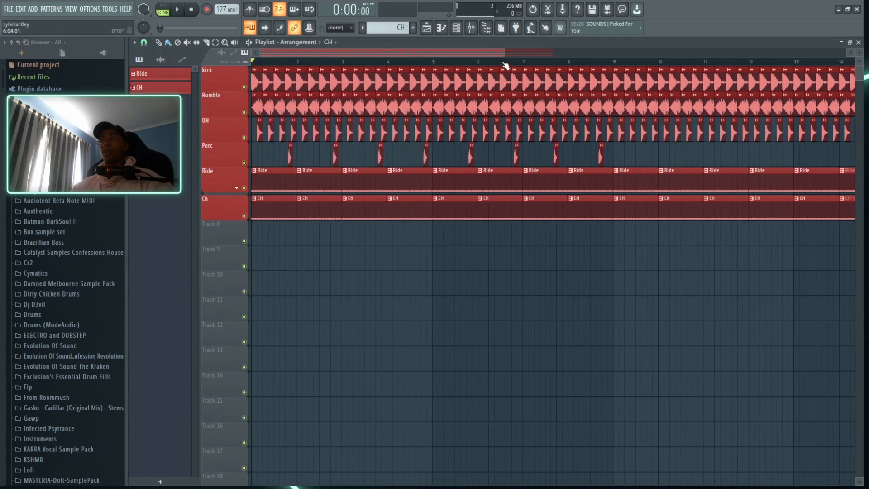
pyautogui.scroll(-1, 299, 67)
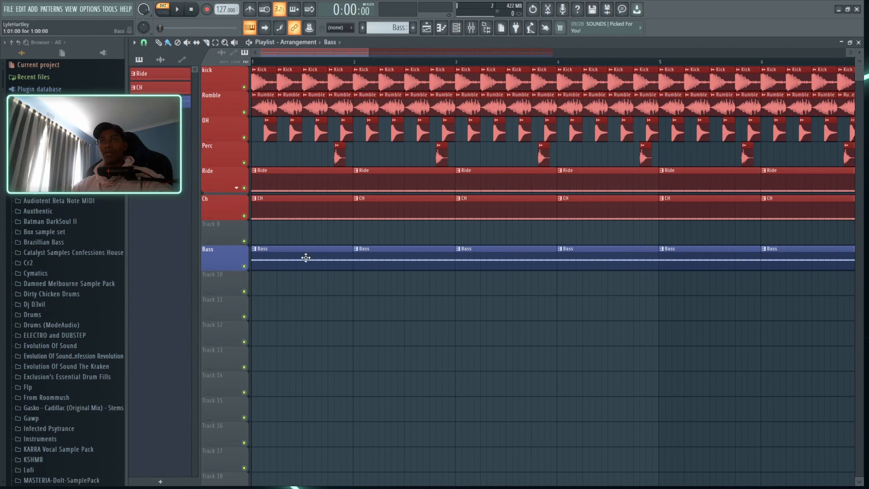
pyautogui.doubleClick(306, 258)
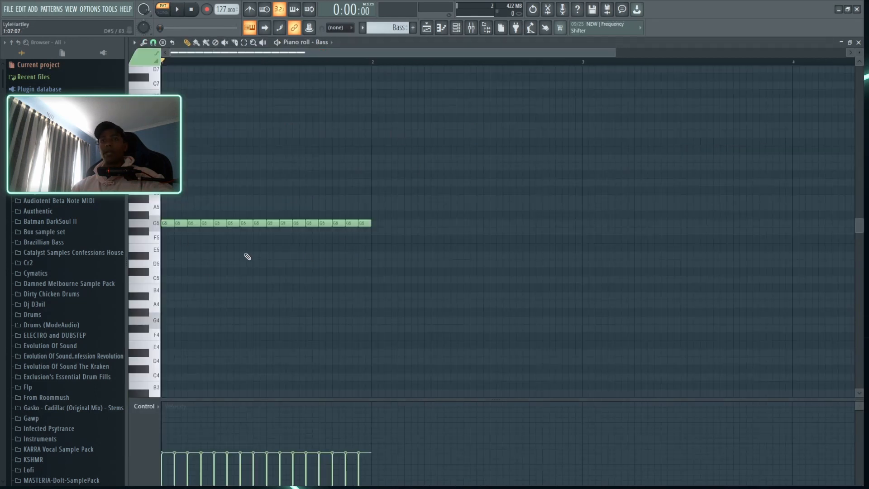
pyautogui.click(163, 10)
pyautogui.press('space')
pyautogui.press('space')
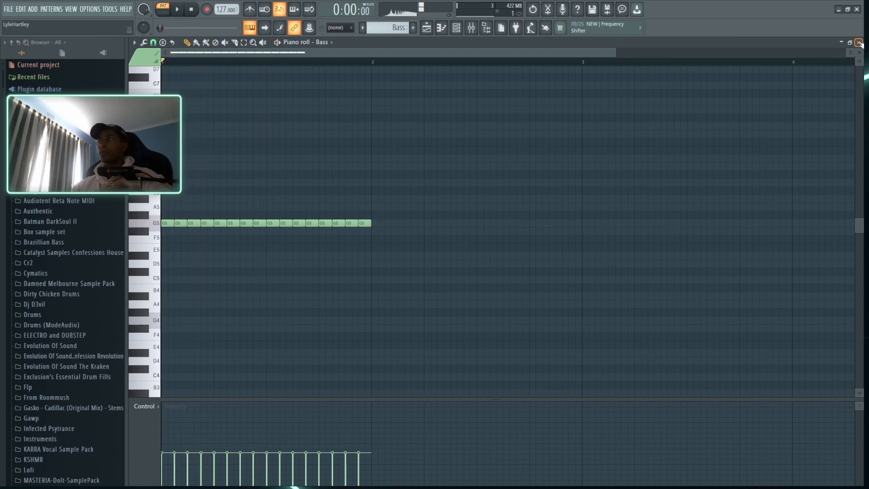
pyautogui.click(859, 42)
# - Open Serum on the Bass channel and set Envelope 1 to minimum sustain with a 170 ms decay
pyautogui.click(318, 188)
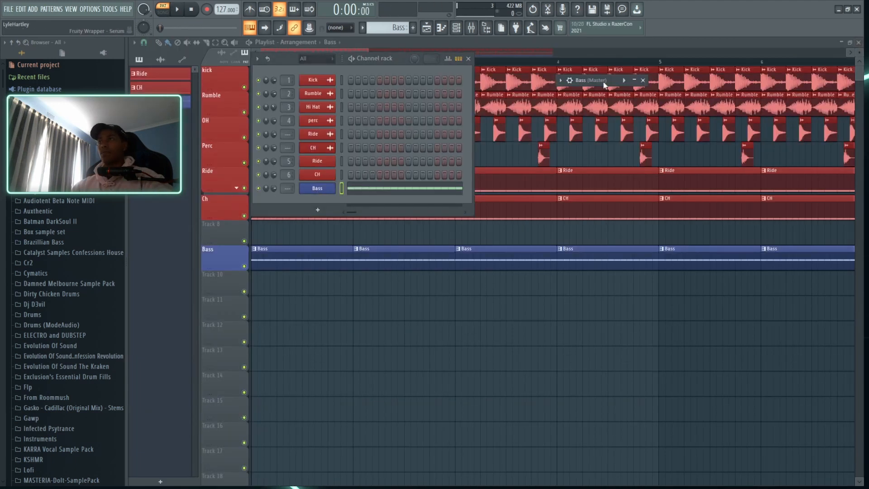
pyautogui.moveTo(610, 82); pyautogui.dragTo(410, 86)
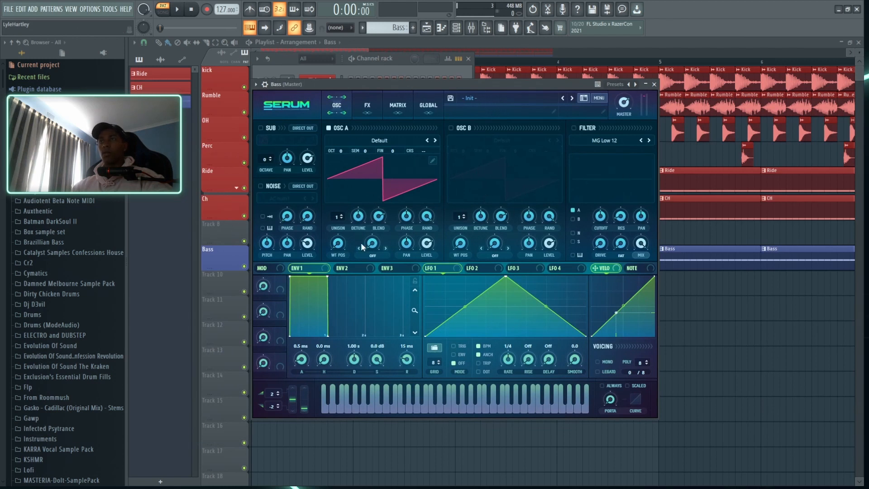
pyautogui.moveTo(377, 359); pyautogui.dragTo(368, 392)
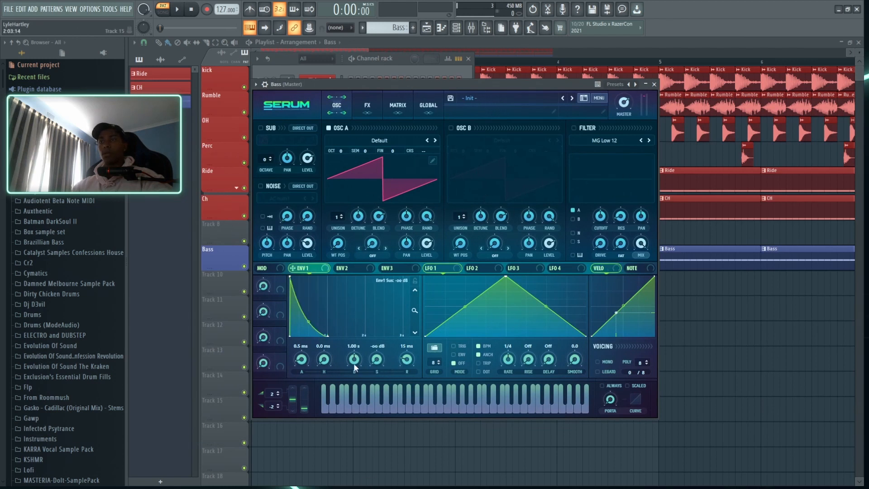
pyautogui.moveTo(354, 359); pyautogui.dragTo(352, 370)
pyautogui.press('space')
pyautogui.press('space')
# - Lower oscillator A's octave to -3 while auditioning the bass pattern
pyautogui.moveTo(341, 156); pyautogui.dragTo(338, 164)
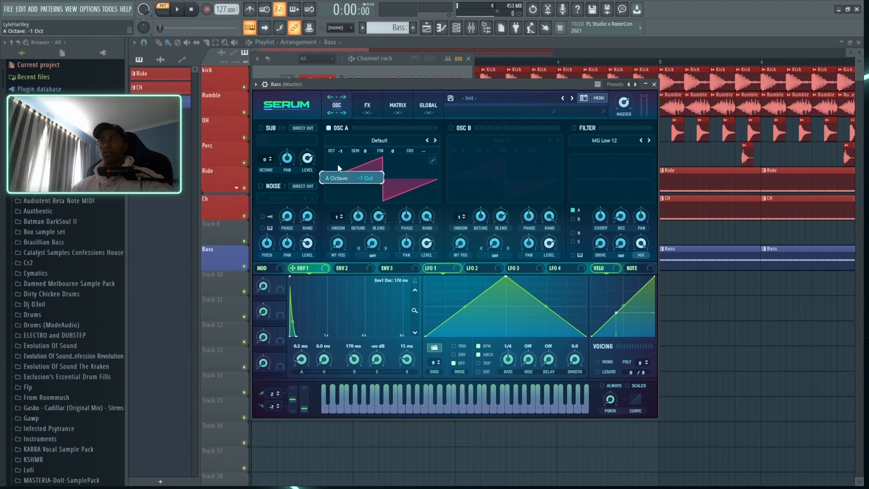
pyautogui.press('space')
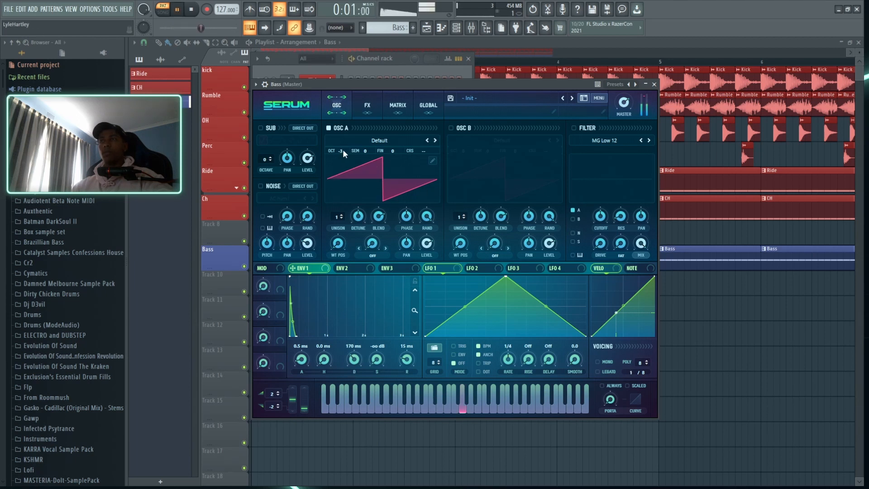
pyautogui.moveTo(346, 143); pyautogui.dragTo(346, 153)
pyautogui.press('space')
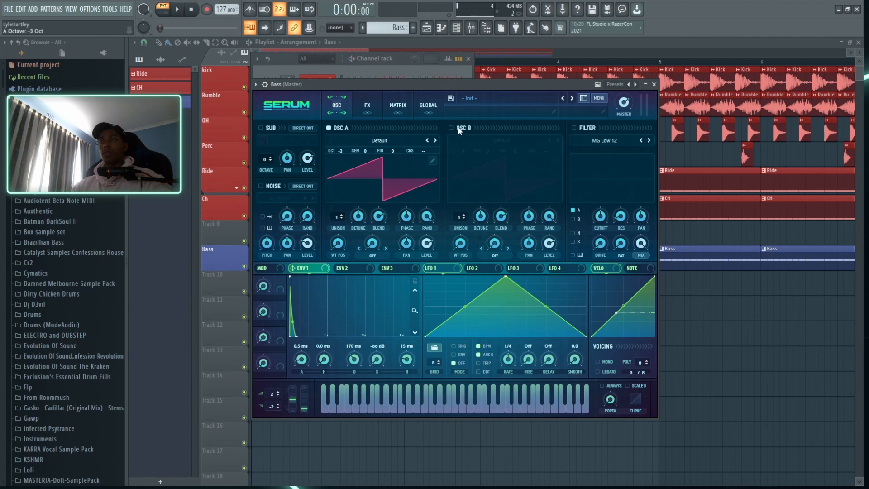
# - Enable oscillator B at octave -2 with 5 unison voices and a detune of 0.09
pyautogui.click(451, 128)
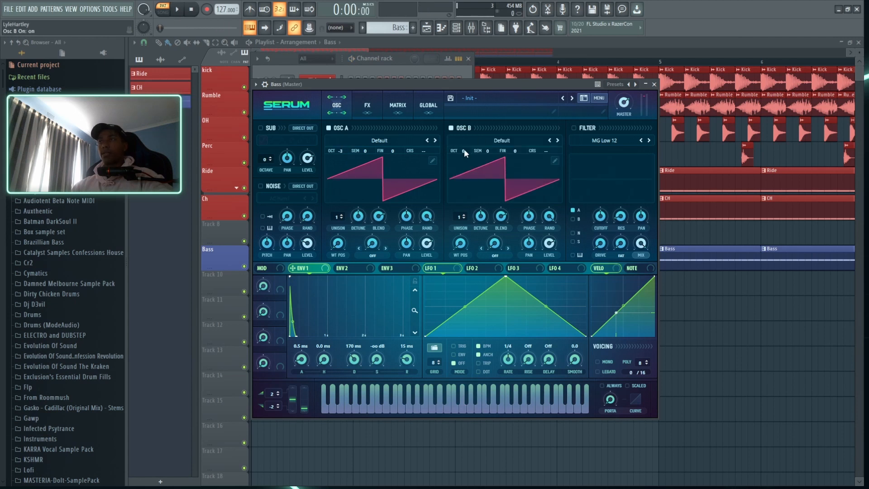
pyautogui.moveTo(463, 149); pyautogui.dragTo(465, 163)
pyautogui.moveTo(466, 226)
pyautogui.mouseDown()
pyautogui.moveTo(466, 195)
pyautogui.moveTo(477, 235)
pyautogui.mouseUp()
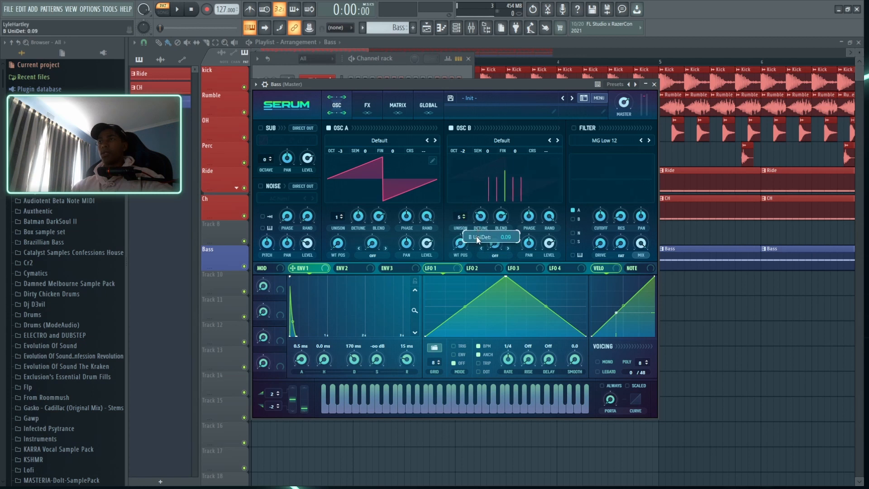
# - Enable the MG Low 12 filter at a 110 Hz cutoff, route oscillator B through it and audition the bass
pyautogui.click(574, 129)
pyautogui.moveTo(599, 218)
pyautogui.mouseDown()
pyautogui.moveTo(596, 240)
pyautogui.moveTo(602, 219)
pyautogui.mouseUp()
pyautogui.click(573, 219)
pyautogui.press('space')
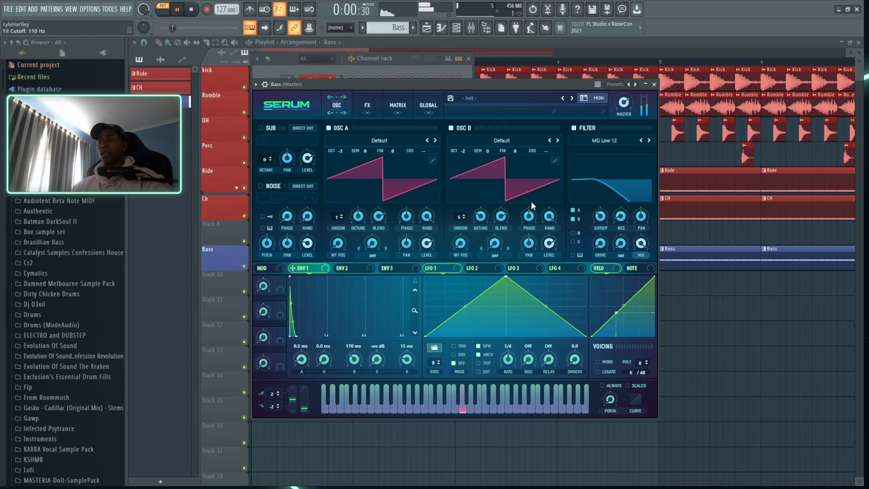
# - Set Envelope 2 to zero sustain with a 342 ms decay and modulate the filter cutoff with it by 20
pyautogui.press('space')
pyautogui.click(343, 268)
pyautogui.moveTo(354, 359); pyautogui.dragTo(355, 361)
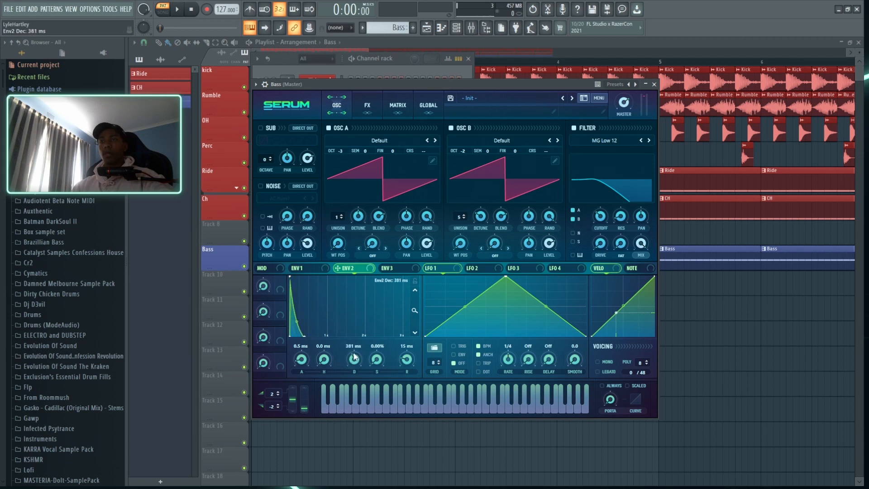
pyautogui.moveTo(592, 210)
pyautogui.mouseDown()
pyautogui.moveTo(603, 222)
pyautogui.moveTo(594, 209)
pyautogui.mouseUp()
pyautogui.press('space')
pyautogui.press('space')
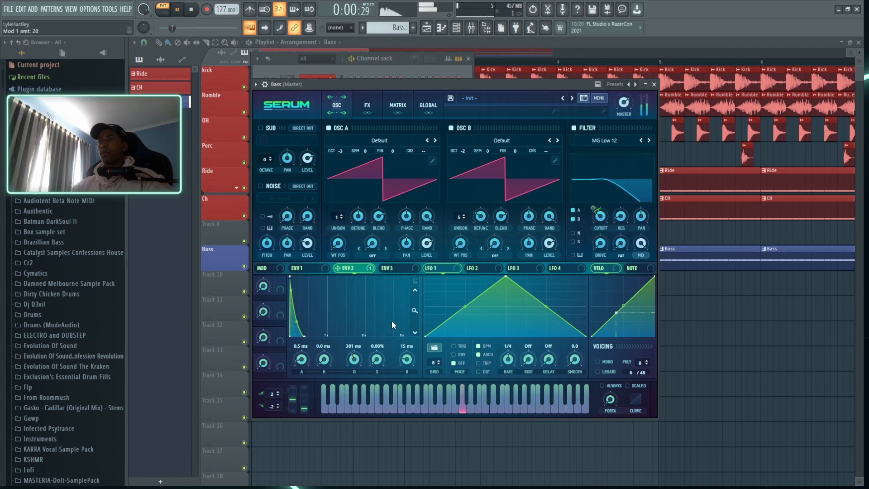
# - Enable the Tube distortion effect, raise its drive to 60% and audition the bass
pyautogui.click(367, 105)
pyautogui.click(264, 143)
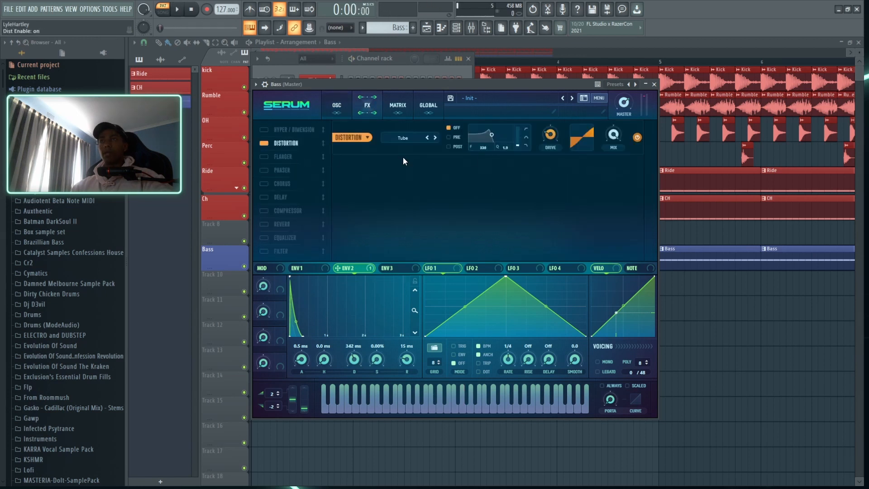
pyautogui.moveTo(554, 136); pyautogui.dragTo(578, 133)
pyautogui.press('space')
pyautogui.press('space')
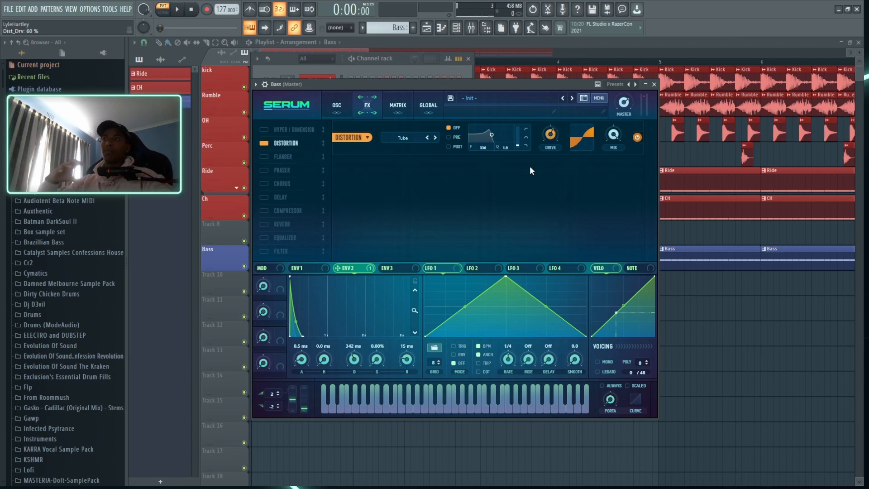
# - Set Envelope 3 to zero sustain with a 150 ms decay and modulate the distortion drive with it by 18
pyautogui.click(401, 267)
pyautogui.moveTo(377, 359); pyautogui.dragTo(357, 369)
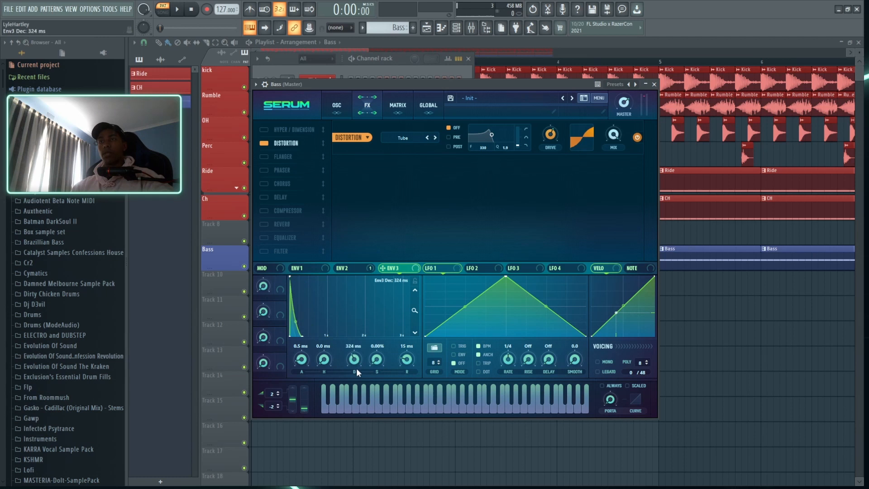
pyautogui.moveTo(543, 128); pyautogui.dragTo(543, 125)
pyautogui.press('space')
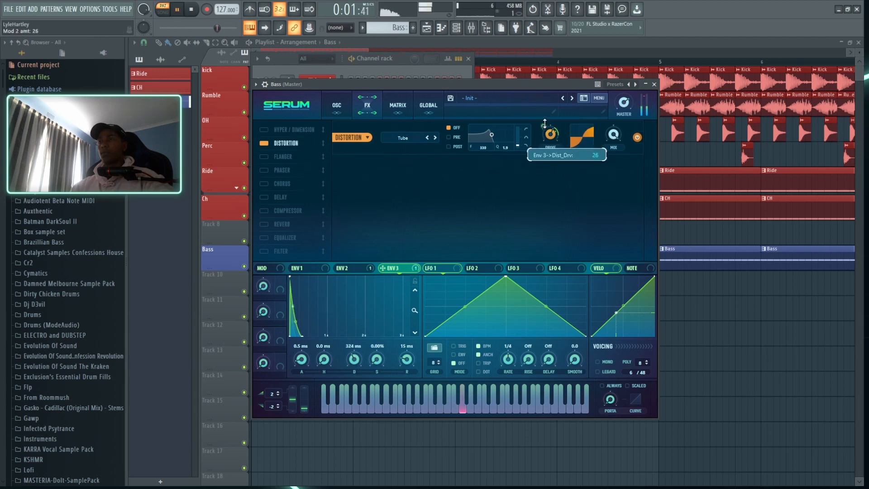
pyautogui.moveTo(349, 361); pyautogui.dragTo(348, 367)
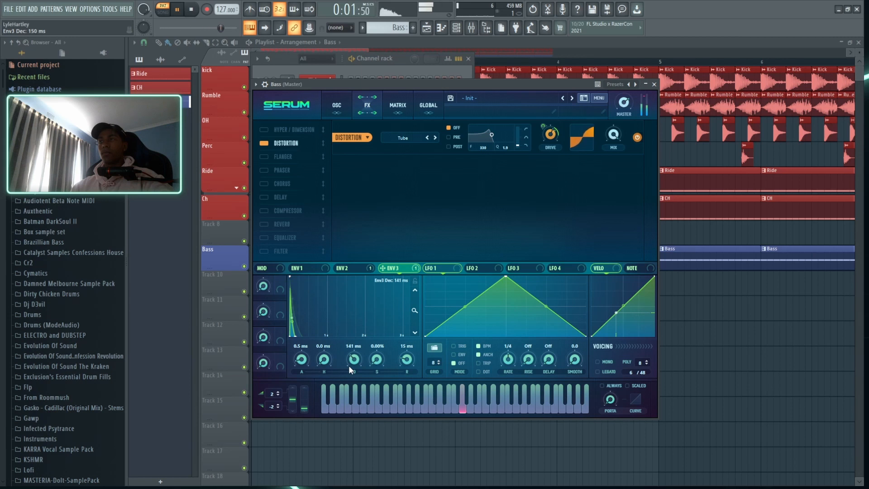
pyautogui.press('space')
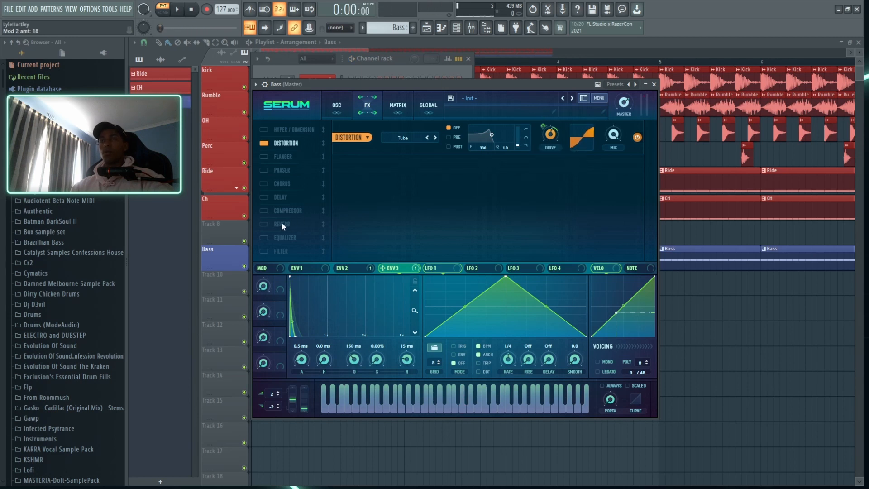
# - Enable the compressor effect, adjust its threshold during playback and raise Serum's master volume to about 98%
pyautogui.click(263, 211)
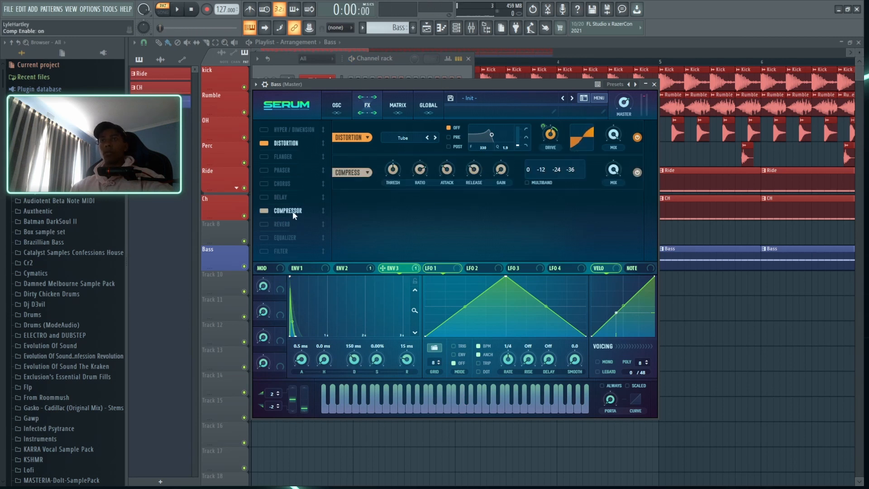
pyautogui.click(392, 169)
pyautogui.press('space')
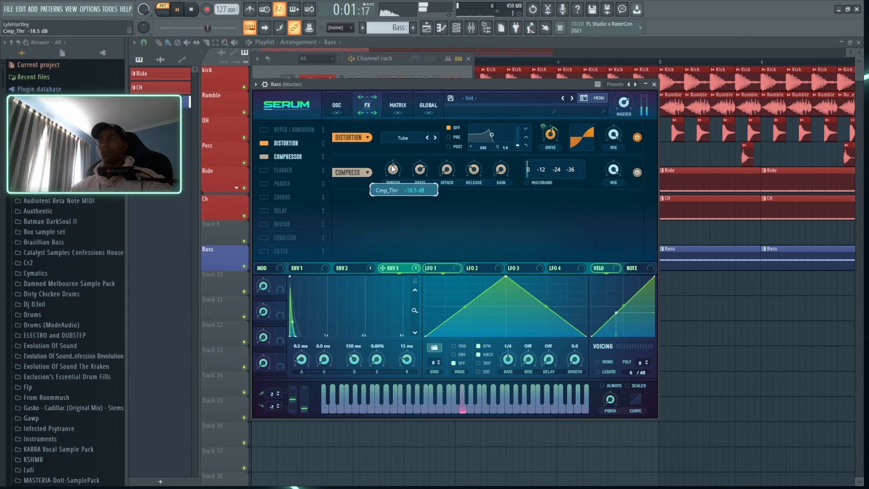
pyautogui.moveTo(393, 168); pyautogui.dragTo(395, 170)
pyautogui.press('space')
pyautogui.press('space')
pyautogui.moveTo(624, 102); pyautogui.dragTo(628, 89)
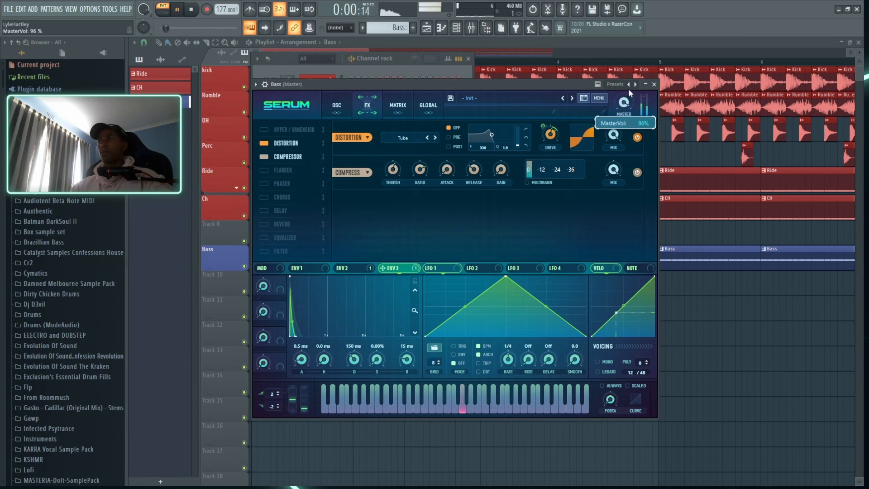
pyautogui.press('space')
# - Enable the Hyper/Dimension effect, adjust the hyper mix, and set the dimension size to about 6% and its mix to 64%
pyautogui.click(262, 130)
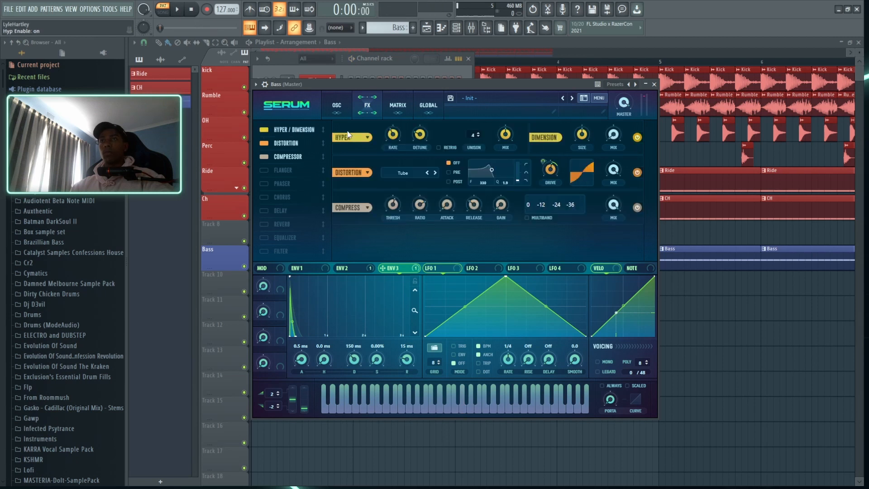
pyautogui.click(506, 133)
pyautogui.moveTo(586, 134); pyautogui.dragTo(575, 164)
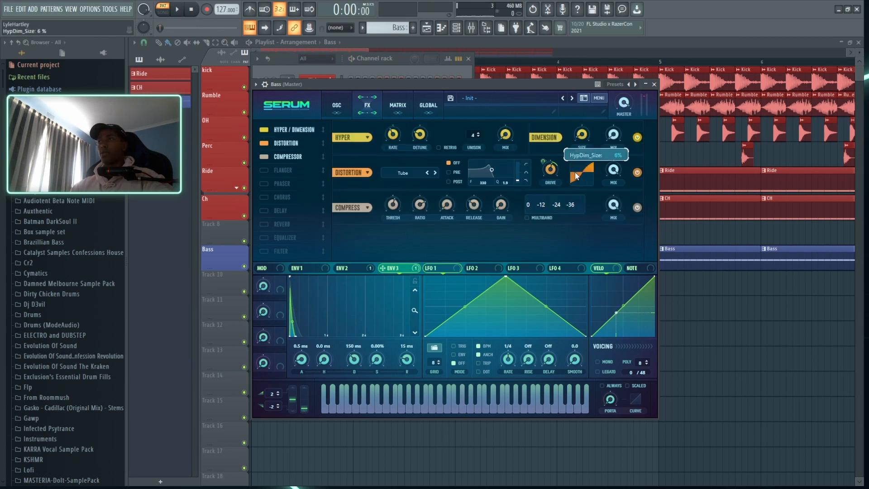
pyautogui.moveTo(614, 135); pyautogui.dragTo(631, 100)
pyautogui.press('space')
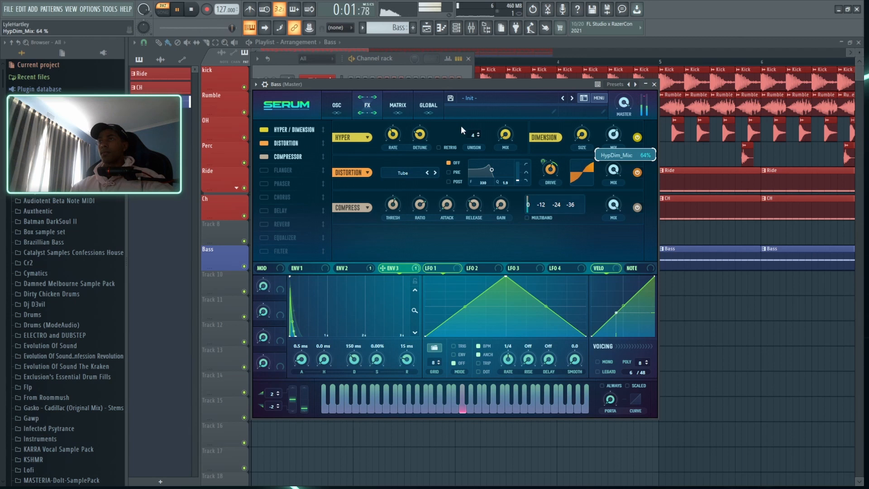
# - Fine-tune the filter cutoff and distortion drive during playback, and set Envelope 3's decay to 230 ms
pyautogui.click(336, 105)
pyautogui.moveTo(601, 218)
pyautogui.mouseDown()
pyautogui.moveTo(601, 230)
pyautogui.moveTo(601, 222)
pyautogui.mouseUp()
pyautogui.click(367, 105)
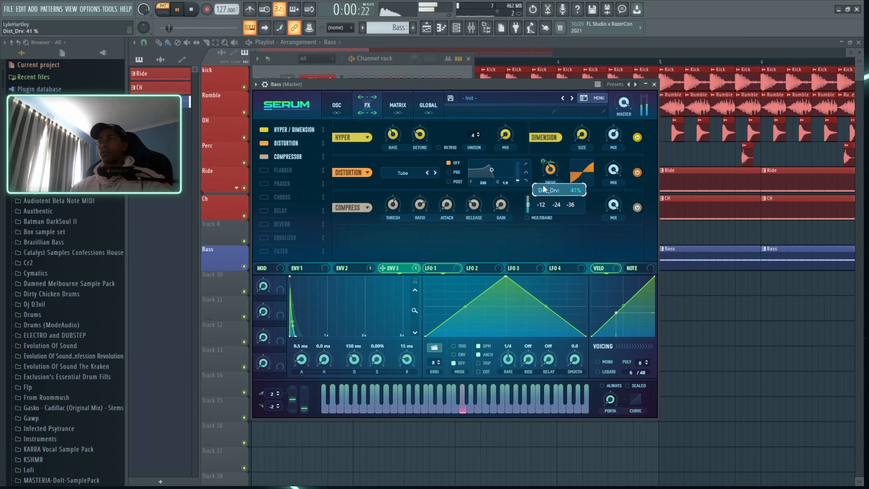
pyautogui.moveTo(355, 368); pyautogui.dragTo(357, 368)
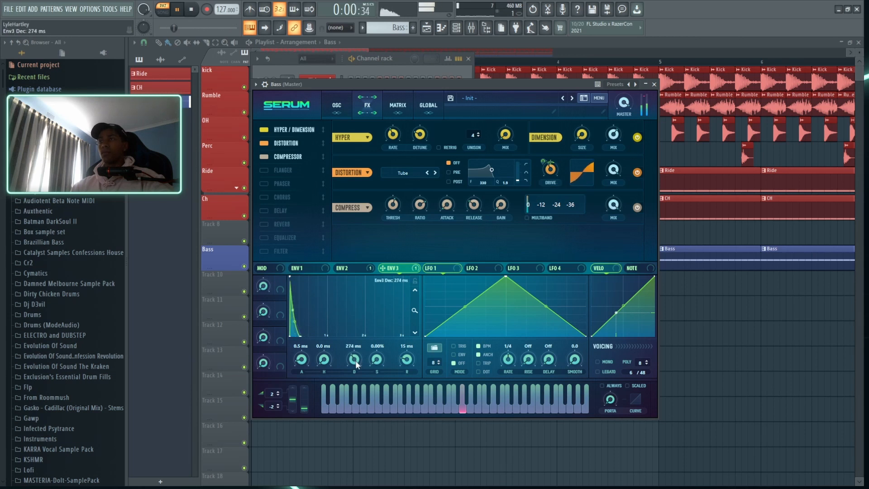
pyautogui.click(337, 105)
pyautogui.press('space')
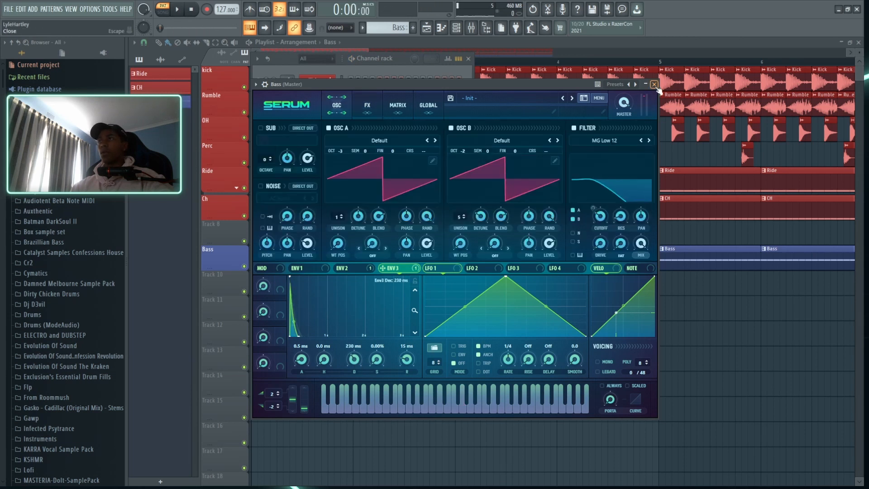
# - Close Serum and route the Bass channel to mixer insert 8
pyautogui.click(654, 85)
pyautogui.click(468, 59)
pyautogui.scroll(-5, 474, 63)
pyautogui.press('l')
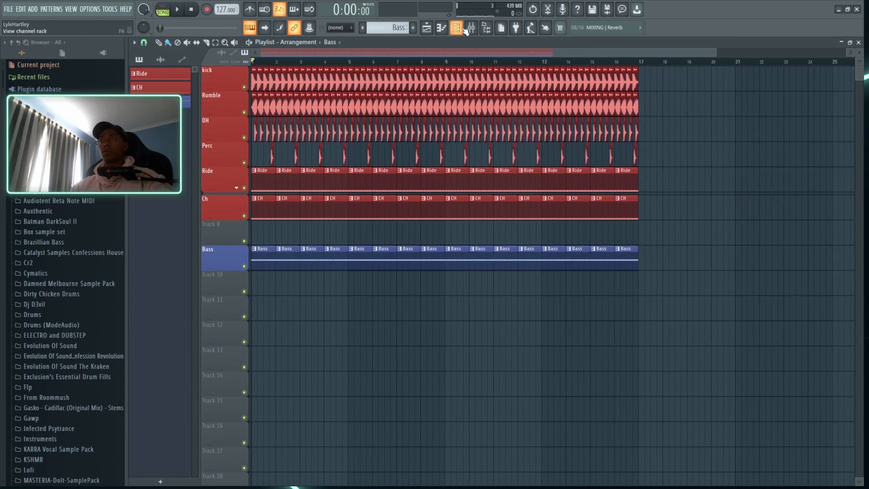
pyautogui.press('F6')
pyautogui.press('F9')
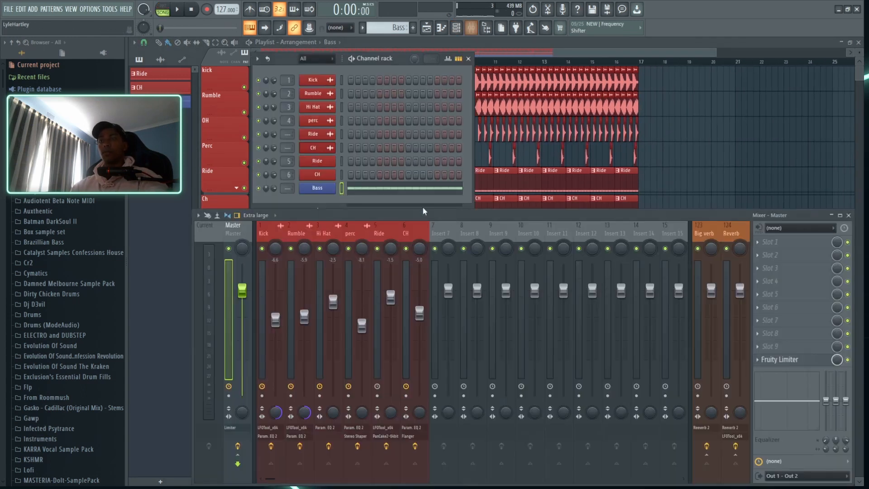
pyautogui.click(463, 230)
pyautogui.hotkey('ctrl', 'l')
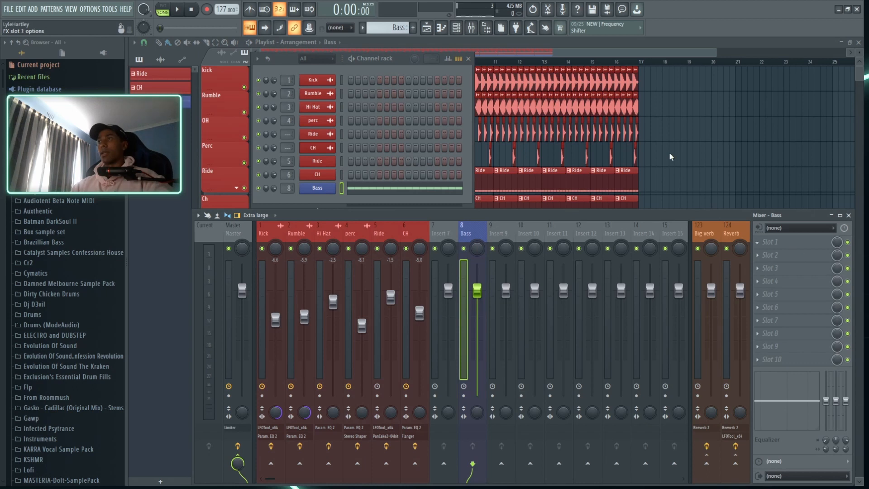
# - Add Fruity Parametric EQ 2 to the Bass insert and make band 1 a high-pass below about 90 Hz
pyautogui.click(652, 154)
pyautogui.moveTo(408, 119)
pyautogui.mouseDown()
pyautogui.moveTo(407, 128)
pyautogui.moveTo(407, 119)
pyautogui.mouseUp()
pyautogui.moveTo(199, 183); pyautogui.dragTo(204, 183)
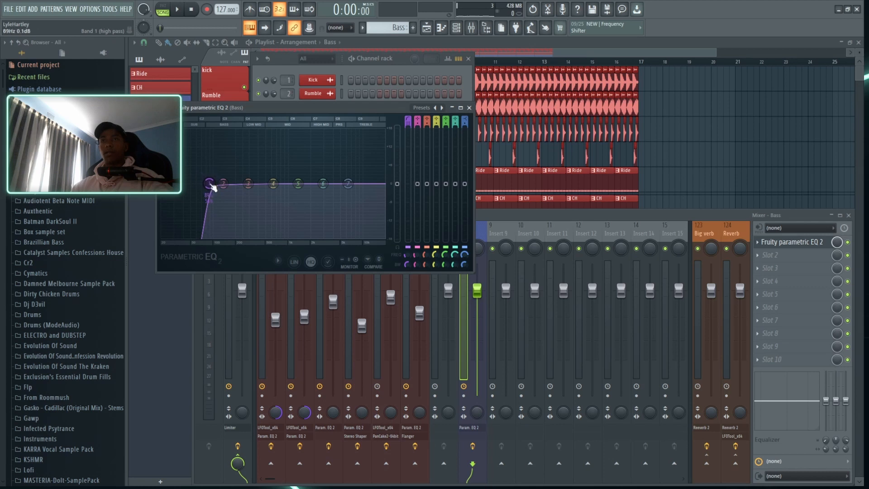
pyautogui.press('space')
pyautogui.moveTo(211, 185); pyautogui.dragTo(207, 185)
pyautogui.press('space')
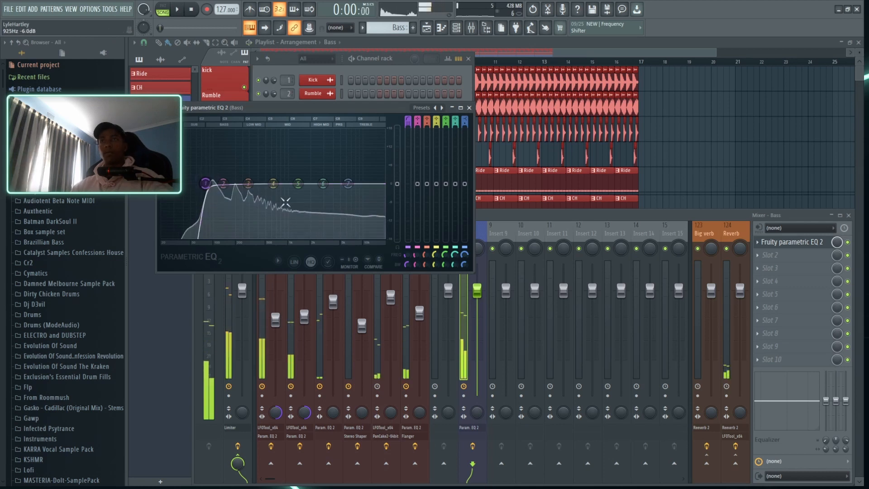
# - Solo the Bass insert, cut the low mids with EQ band 3 and raise the high-pass to about 102 Hz
pyautogui.click(481, 234)
pyautogui.rightClick(465, 248)
pyautogui.press('space')
pyautogui.moveTo(255, 167); pyautogui.dragTo(250, 174)
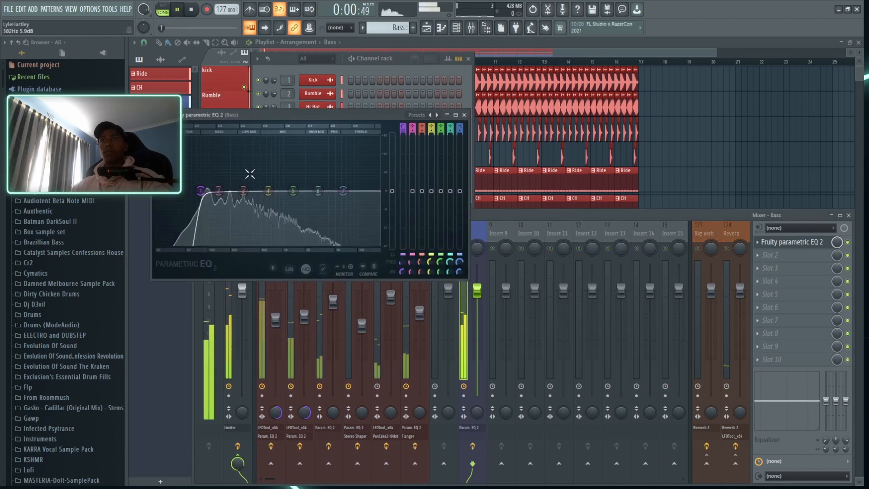
pyautogui.moveTo(201, 190)
pyautogui.mouseDown()
pyautogui.moveTo(239, 175)
pyautogui.moveTo(235, 142)
pyautogui.moveTo(249, 211)
pyautogui.moveTo(209, 191)
pyautogui.mouseUp()
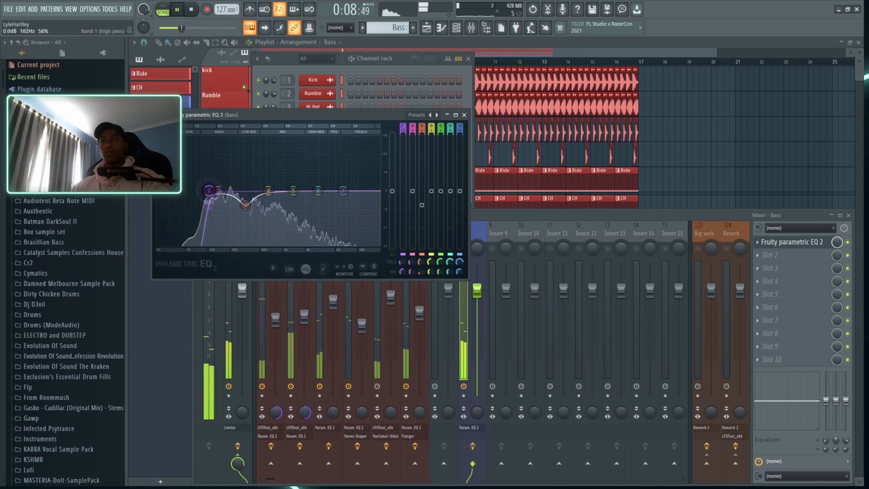
pyautogui.click(465, 115)
pyautogui.press('space')
# - Add LFOTool to the Bass insert's second slot and lower the start of its volume curve for a sidechain dip
pyautogui.click(776, 258)
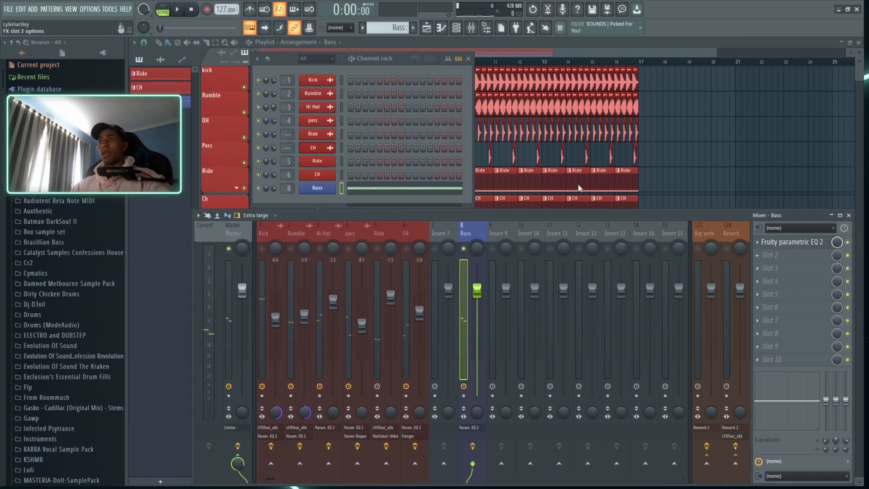
pyautogui.click(353, 195)
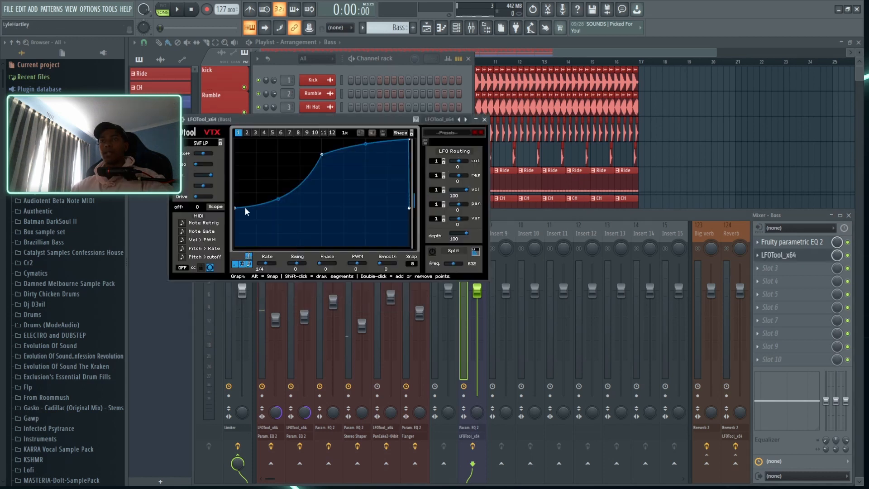
pyautogui.moveTo(235, 208); pyautogui.dragTo(235, 234)
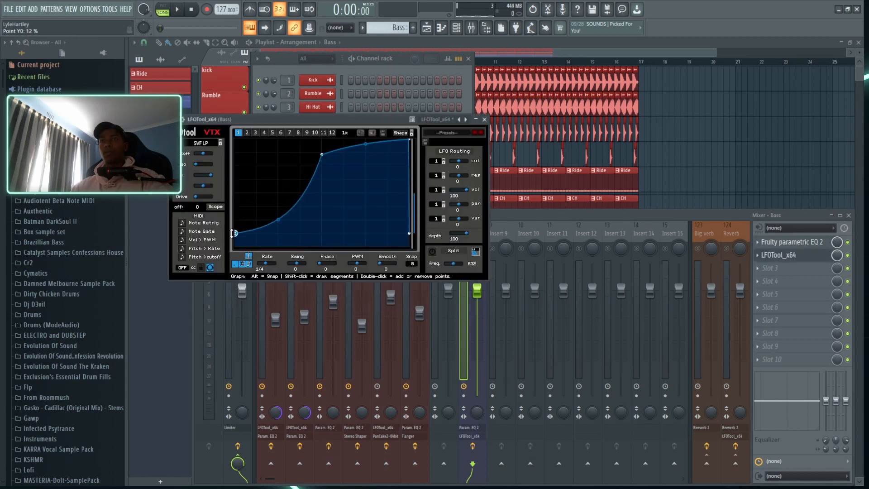
pyautogui.moveTo(340, 122); pyautogui.dragTo(410, 141)
pyautogui.press('space')
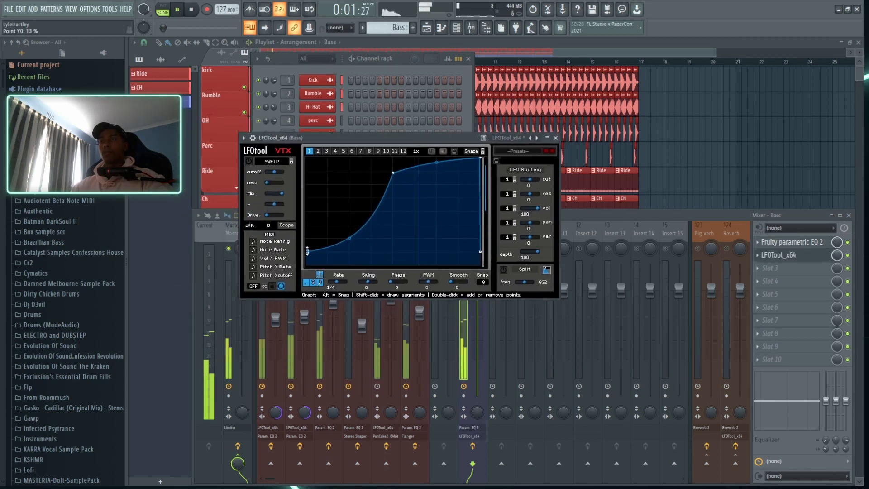
pyautogui.moveTo(308, 246); pyautogui.dragTo(307, 237)
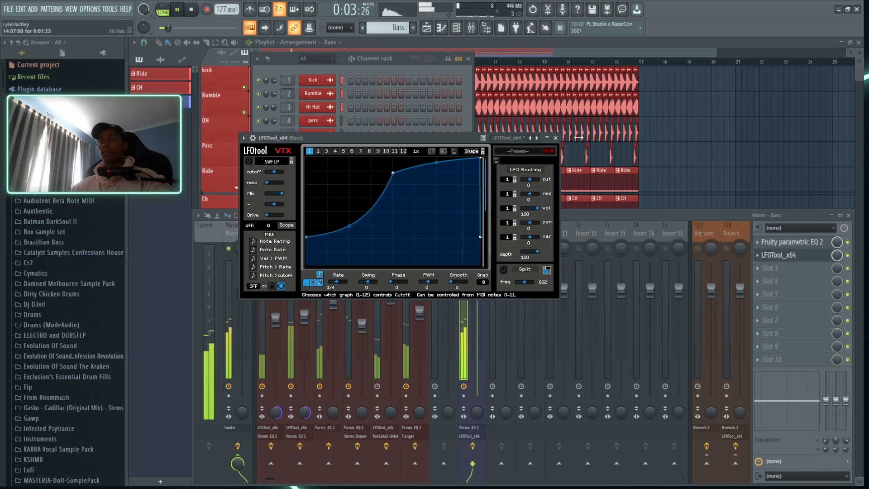
pyautogui.click(556, 138)
# - Compress the Bass insert with Red 3 Compressor, using a 0.69 s release and about 5.88 dB of make-up gain
pyautogui.press('space')
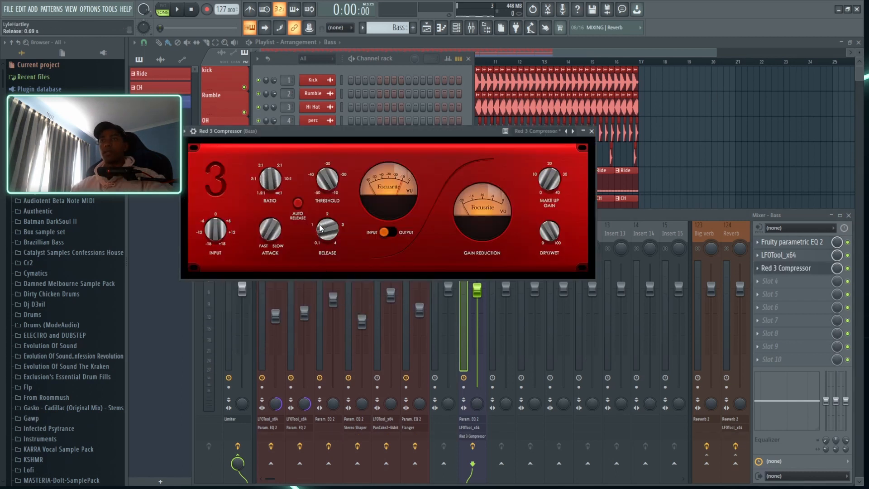
pyautogui.press('space')
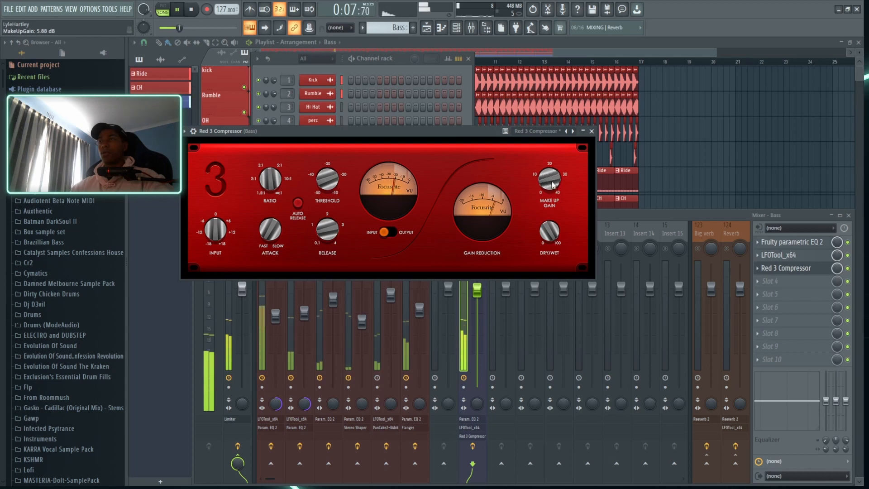
pyautogui.click(592, 131)
# - Lower the Bass fader to about -1.9 dB, unsolo the insert and audition the bass in the full mix
pyautogui.moveTo(477, 290); pyautogui.dragTo(482, 297)
pyautogui.press('space')
pyautogui.rightClick(463, 248)
pyautogui.rightClick(464, 249)
pyautogui.rightClick(464, 249)
pyautogui.press('space')
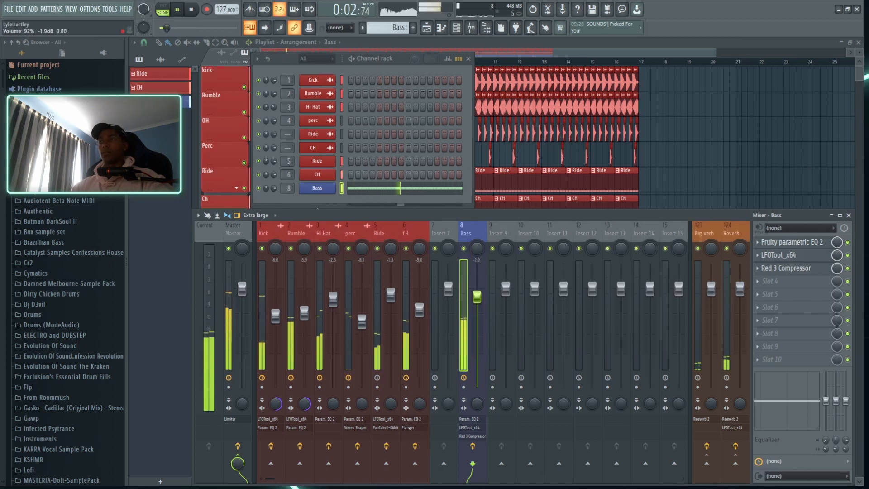
pyautogui.press('space')
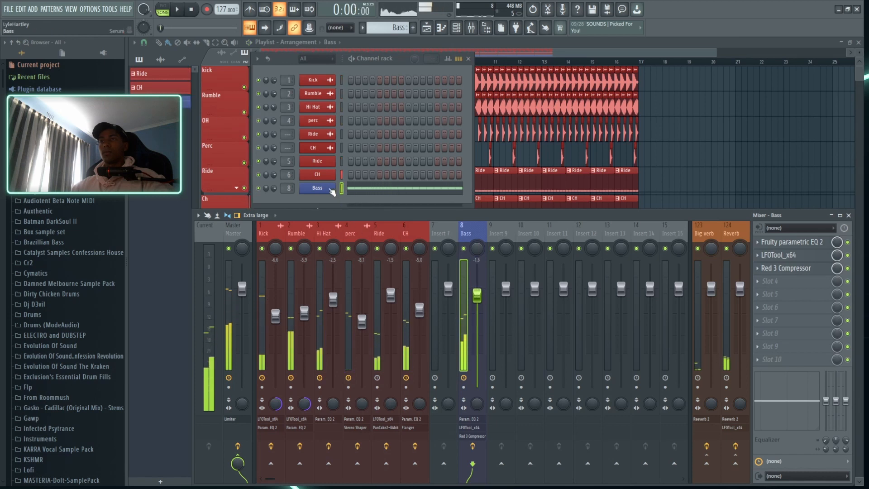
# - Reopen Serum on the Bass channel, set the distortion drive to about 62% and adjust Envelope 3's modulation of it
pyautogui.click(322, 188)
pyautogui.click(367, 105)
pyautogui.moveTo(552, 179); pyautogui.dragTo(554, 174)
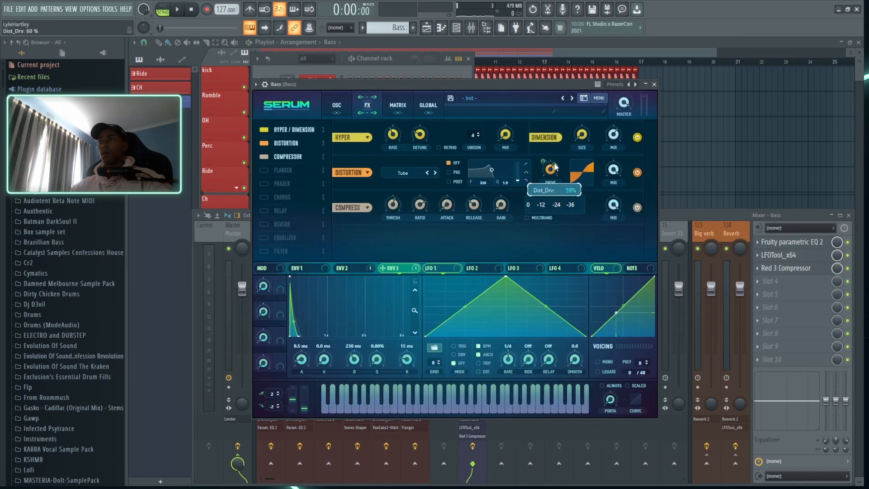
pyautogui.moveTo(544, 164); pyautogui.dragTo(543, 162)
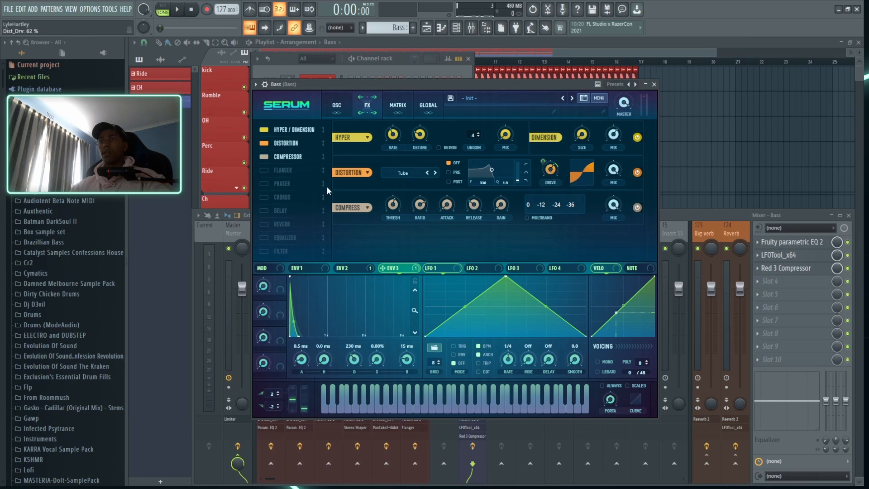
# - Set Serum's filter drive to about 26% and its master volume to about 88% while the song plays
pyautogui.click(335, 105)
pyautogui.moveTo(620, 243)
pyautogui.mouseDown()
pyautogui.moveTo(626, 229)
pyautogui.moveTo(615, 221)
pyautogui.moveTo(606, 244)
pyautogui.mouseUp()
pyautogui.press('space')
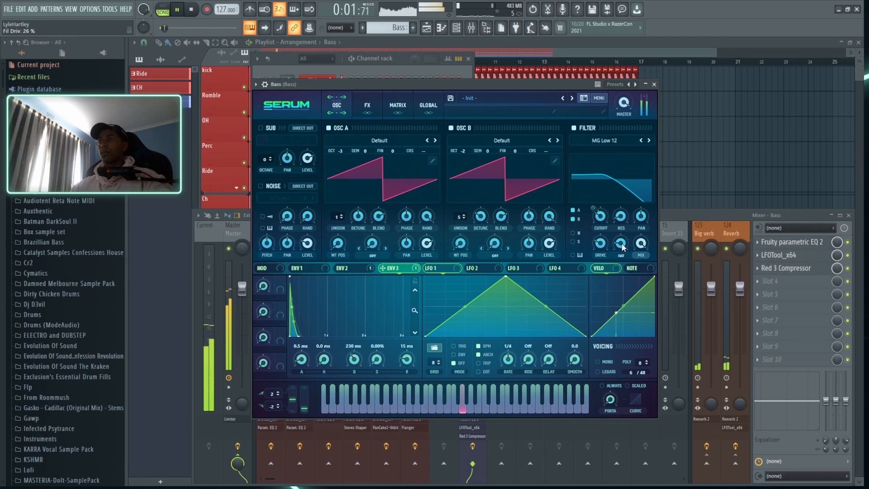
pyautogui.moveTo(623, 107); pyautogui.dragTo(623, 113)
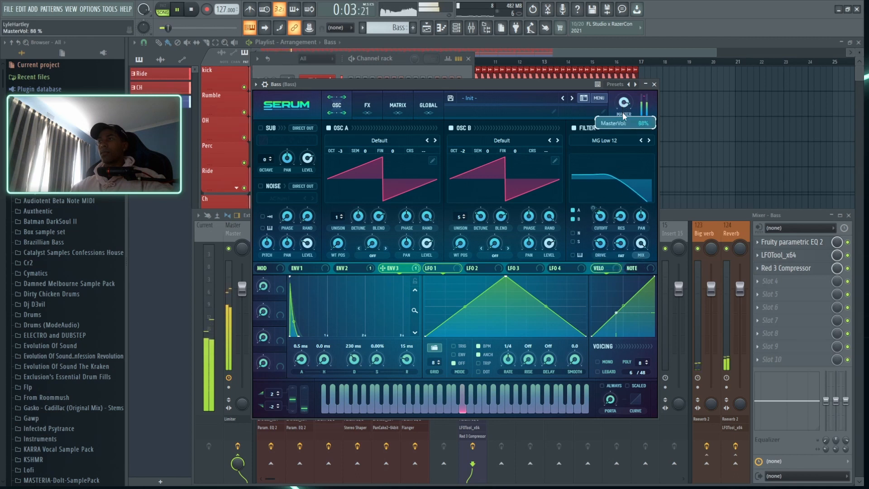
# - Close Serum and lower the Bass fader to about -2.8 dB while listening to the full mix, leaving only the playlist open
pyautogui.click(654, 84)
pyautogui.moveTo(477, 298); pyautogui.dragTo(477, 302)
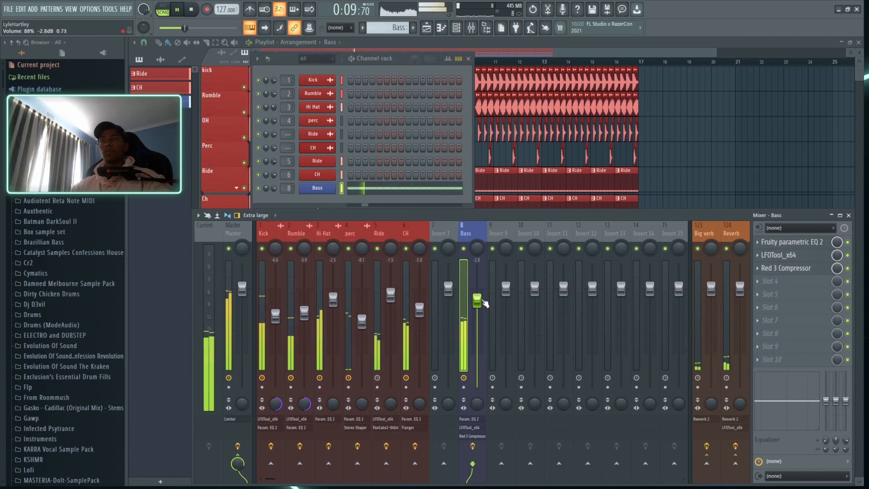
pyautogui.press('F12')
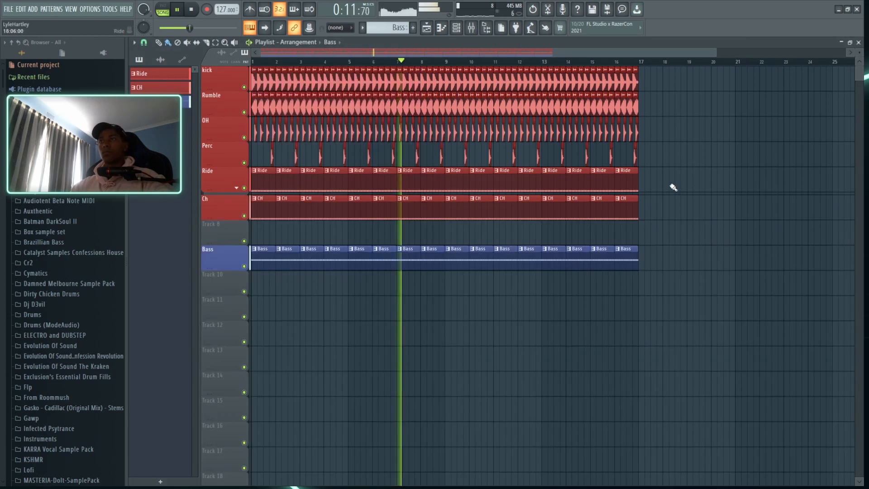
pyautogui.press('space')
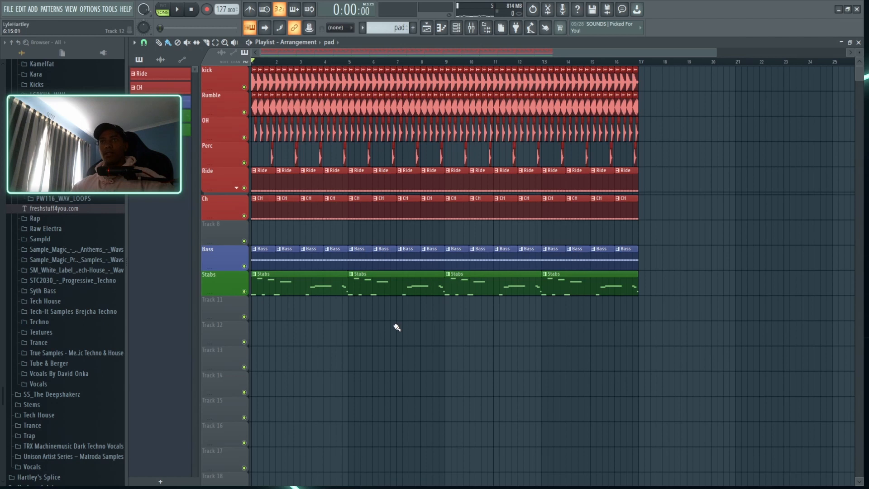
# - Play the arrangement from the start with the Stabs track included
pyautogui.press('space')
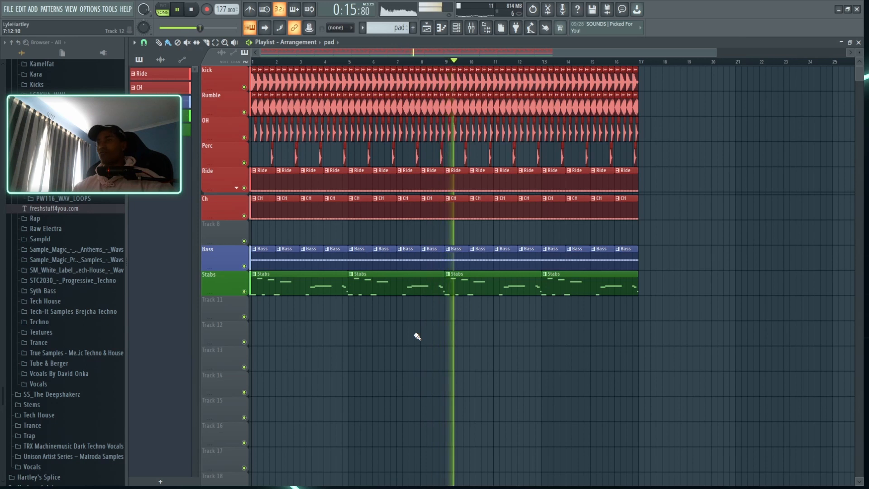
pyautogui.press('space')
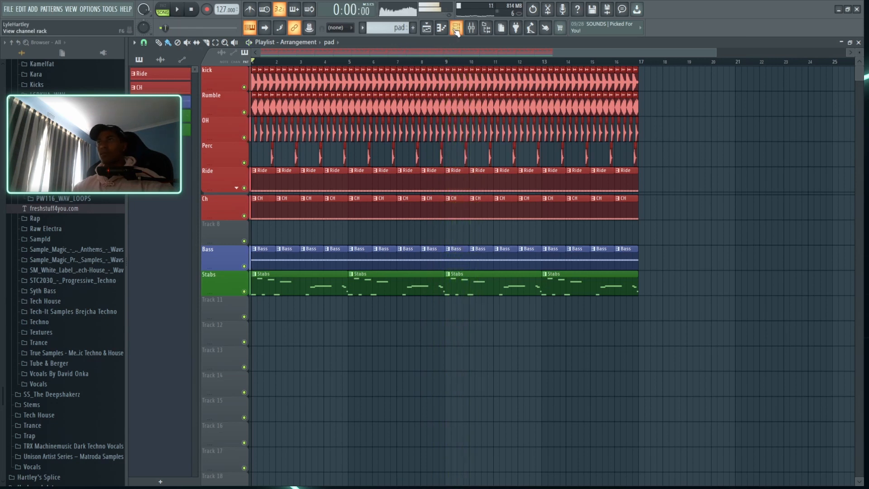
# - Open the Bass channel's Serum, set oscillator A's Basic_Cjw wavetable position to about 54 and modulate it by 20 with LFO 1
pyautogui.click(456, 29)
pyautogui.click(332, 194)
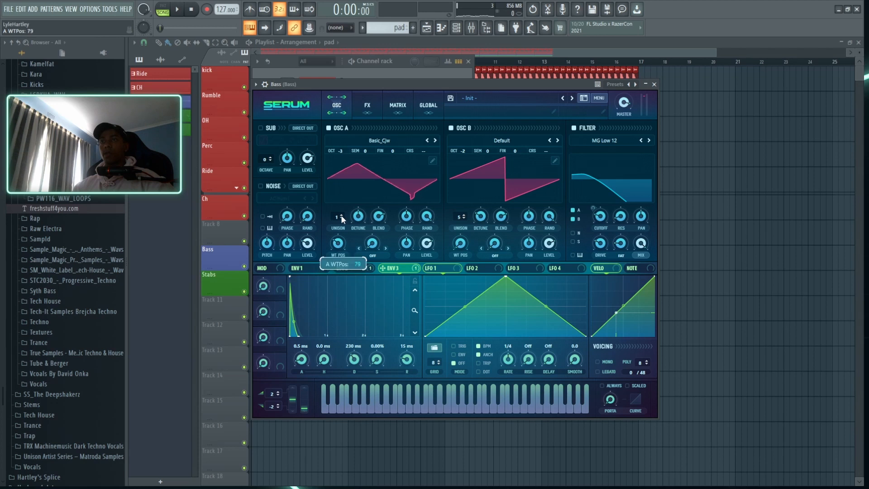
pyautogui.moveTo(337, 245); pyautogui.dragTo(350, 232)
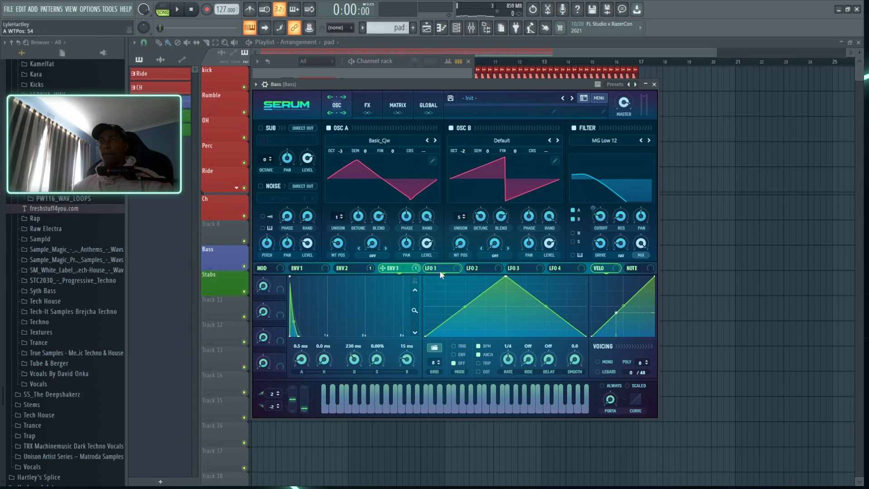
pyautogui.moveTo(340, 249); pyautogui.dragTo(339, 244)
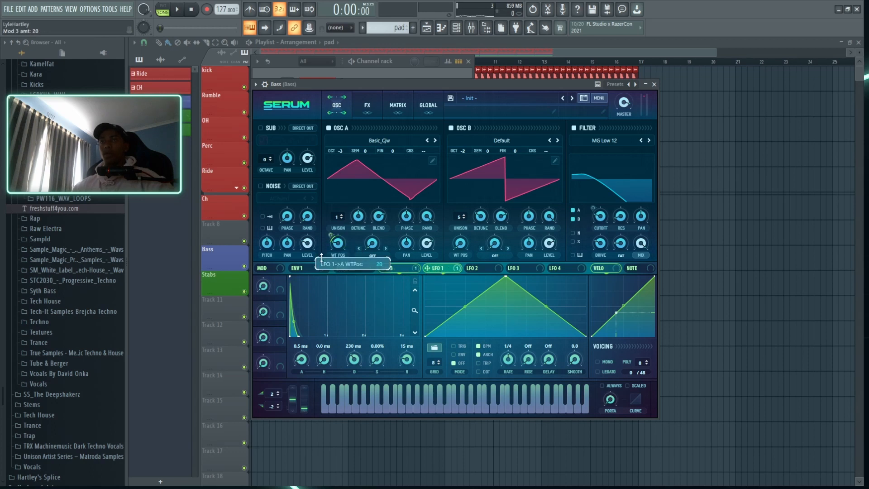
# - Set LFO 1's rate to 1/2, audition the bass in pattern mode, then return to the Bass clips in the playlist
pyautogui.press('space')
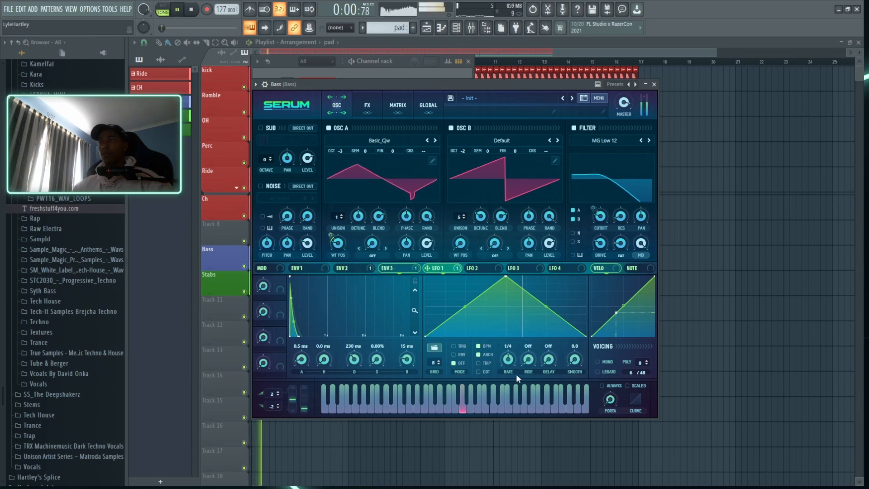
pyautogui.scroll(-1, 508, 362)
pyautogui.click(163, 9)
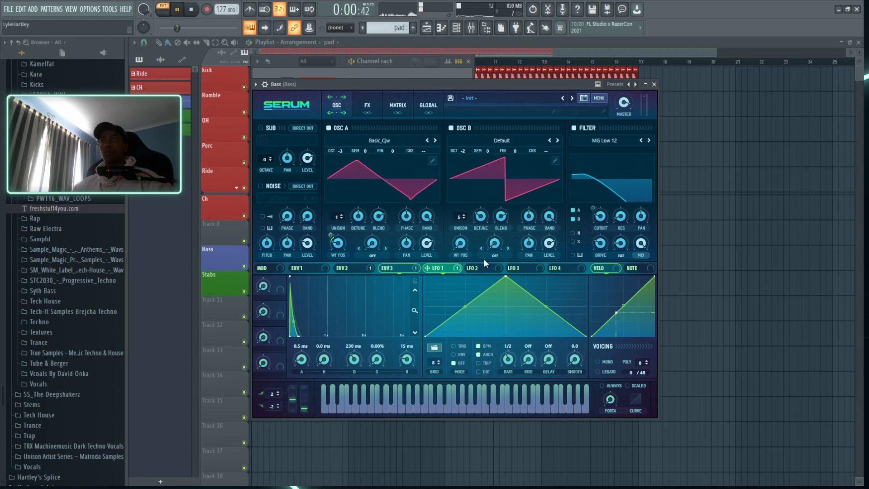
pyautogui.click(772, 144)
pyautogui.press('l')
pyautogui.click(450, 252)
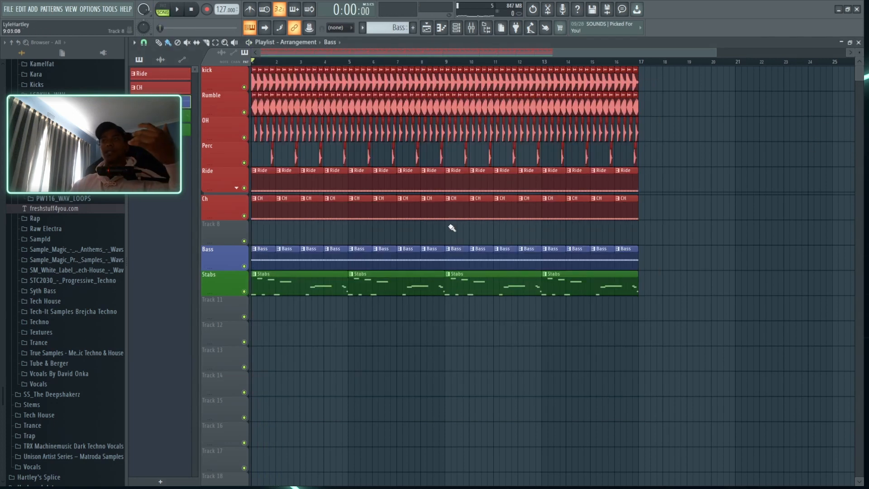
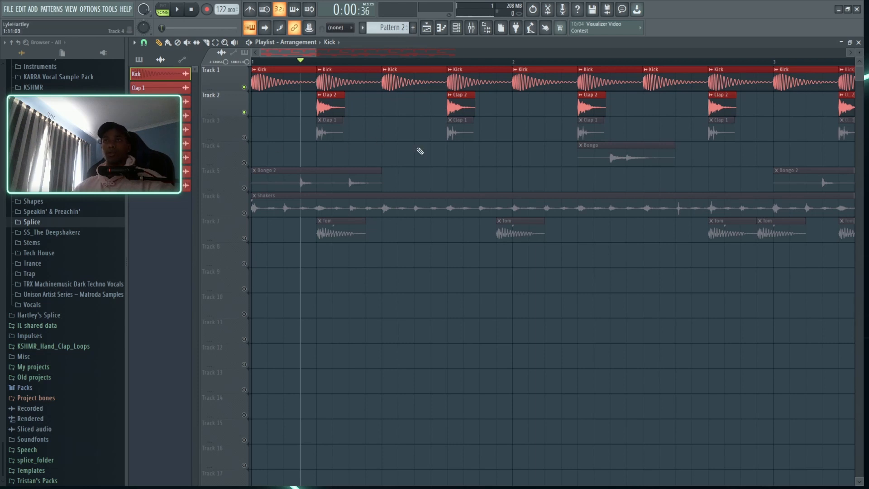
# - Set the Clap 2 mixer fader to about -3.1 dB and play the groove
pyautogui.press('F9')
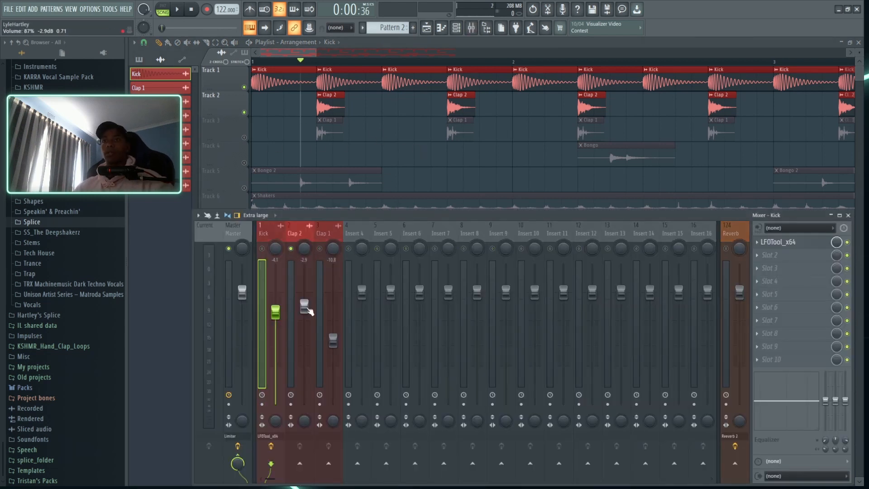
pyautogui.click(306, 308)
pyautogui.press('space')
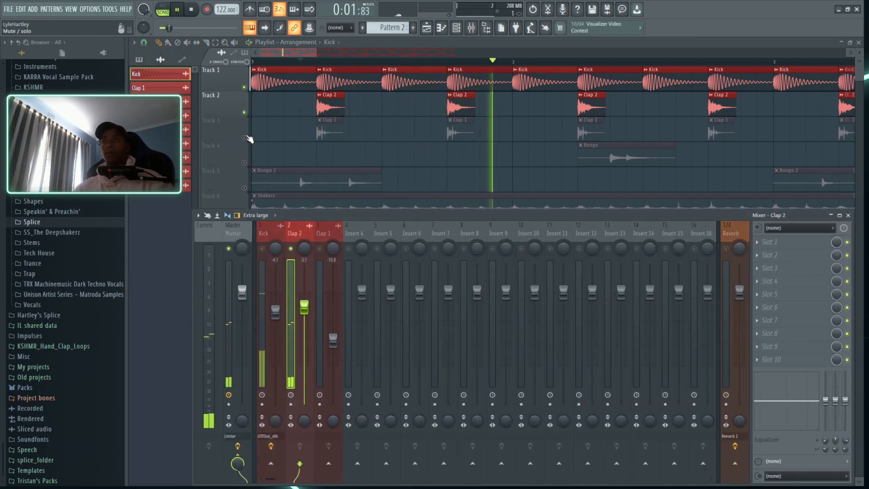
# - Unmute the Clap 1 playlist track and balance the Clap 1 mixer fader at about -10.3 dB during playback
pyautogui.click(244, 138)
pyautogui.press('F9')
pyautogui.press('space')
pyautogui.moveTo(333, 340); pyautogui.dragTo(333, 340)
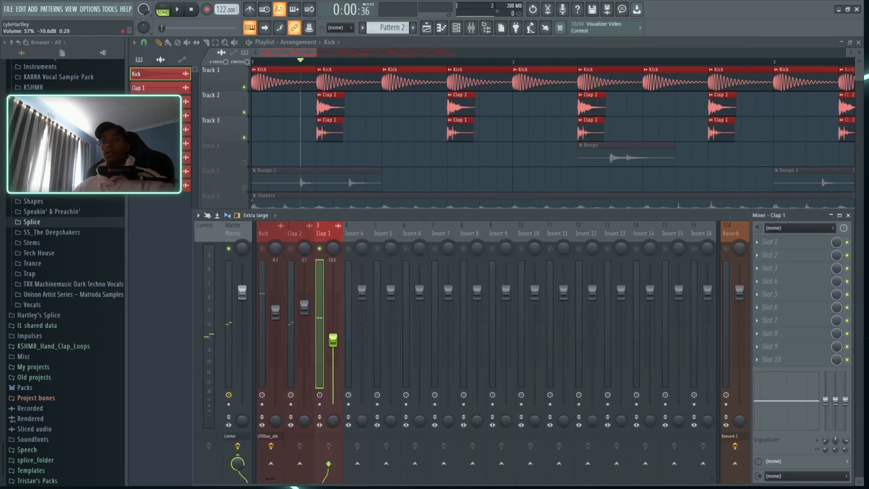
pyautogui.press('space')
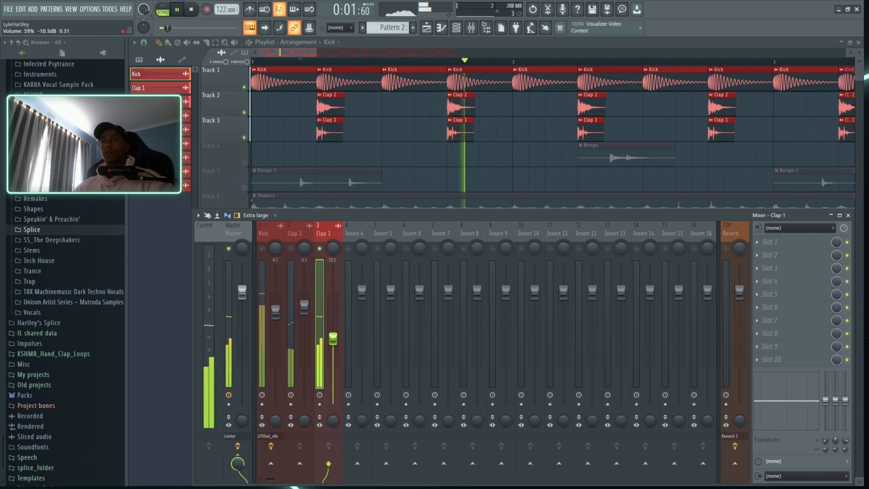
pyautogui.press('space')
# - Nudge the first Clap 1 clip so it starts slightly after the Clap 2 clip above it
pyautogui.scroll(3, 319, 64)
pyautogui.scroll(2, 318, 65)
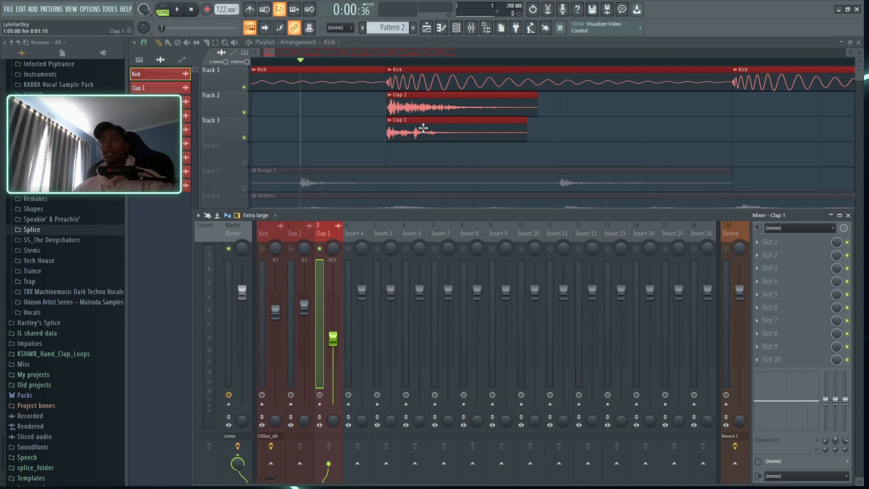
pyautogui.press('F9')
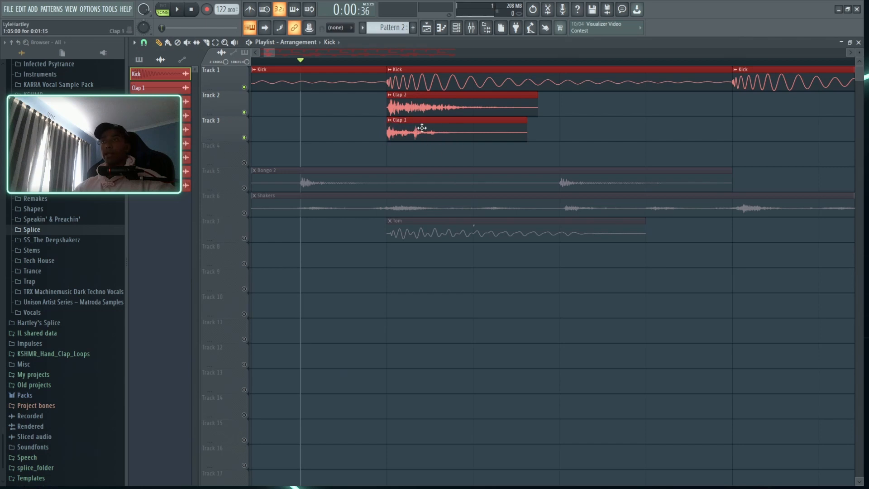
pyautogui.moveTo(415, 131); pyautogui.dragTo(422, 131)
pyautogui.click(427, 130)
pyautogui.press('F9')
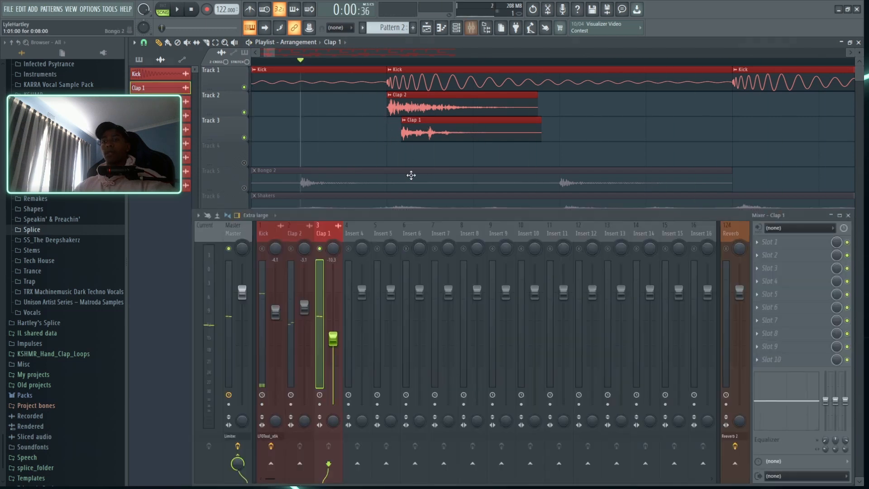
pyautogui.press('F9')
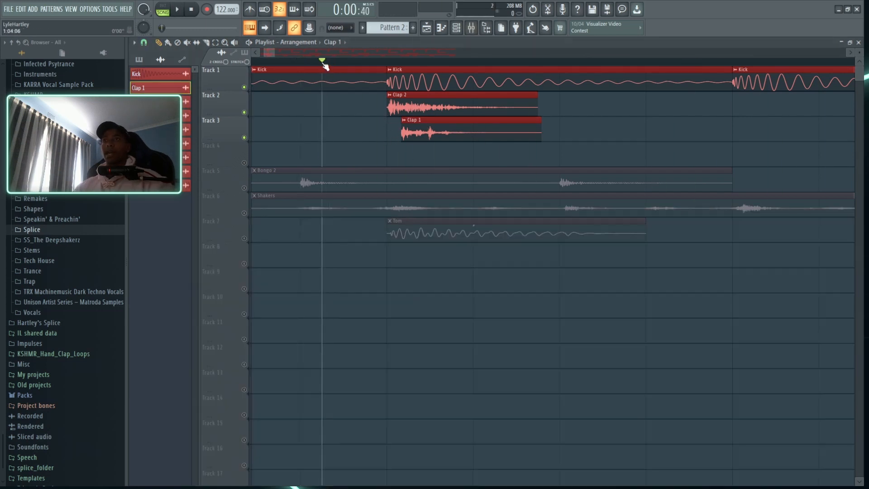
# - Audition the layered claps and fine-tune the small delay of the first Clap 1 clip behind Clap 2
pyautogui.press('space')
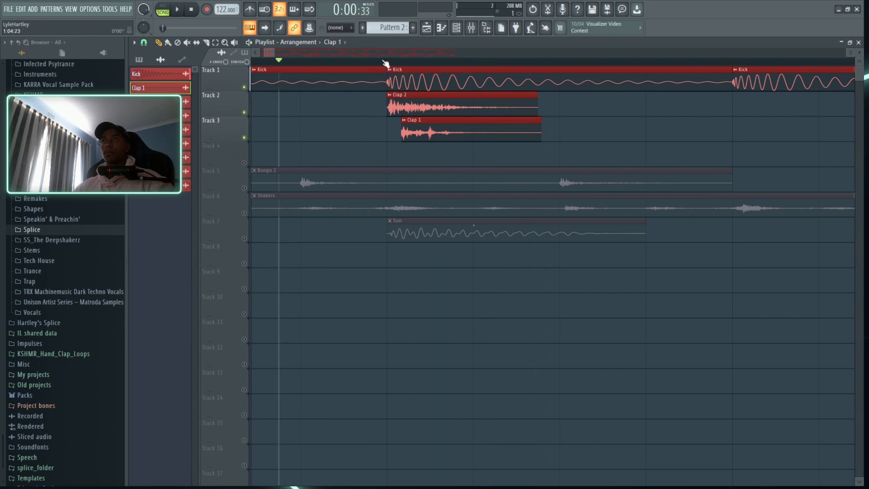
pyautogui.press('space')
pyautogui.moveTo(429, 131); pyautogui.dragTo(422, 131)
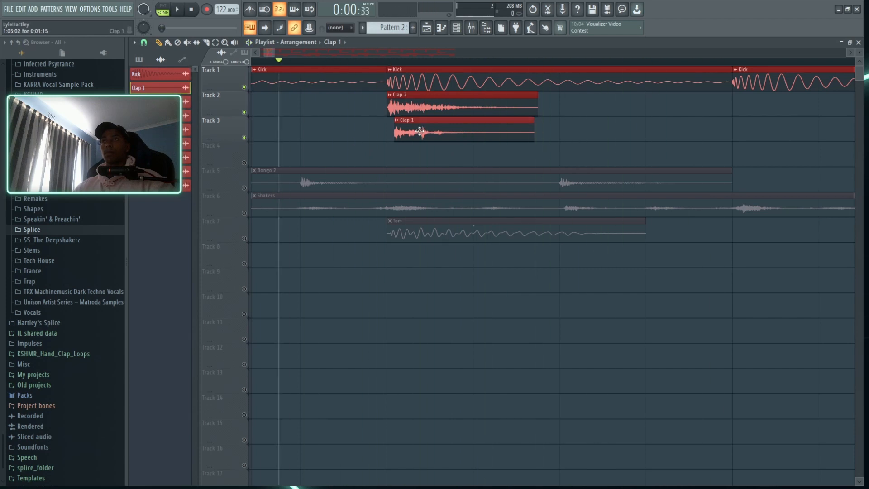
pyautogui.scroll(-10, 403, 61)
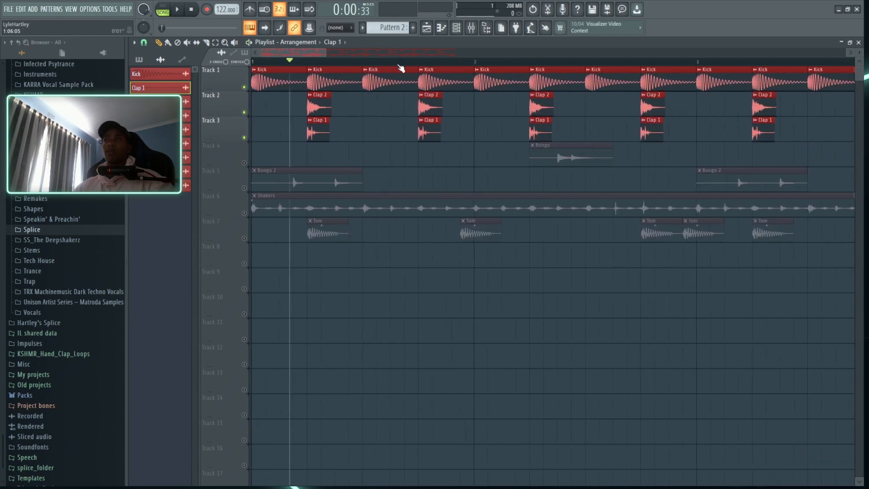
pyautogui.moveTo(521, 137); pyautogui.dragTo(259, 143)
pyautogui.scroll(8, 259, 66)
pyautogui.scroll(6, 260, 67)
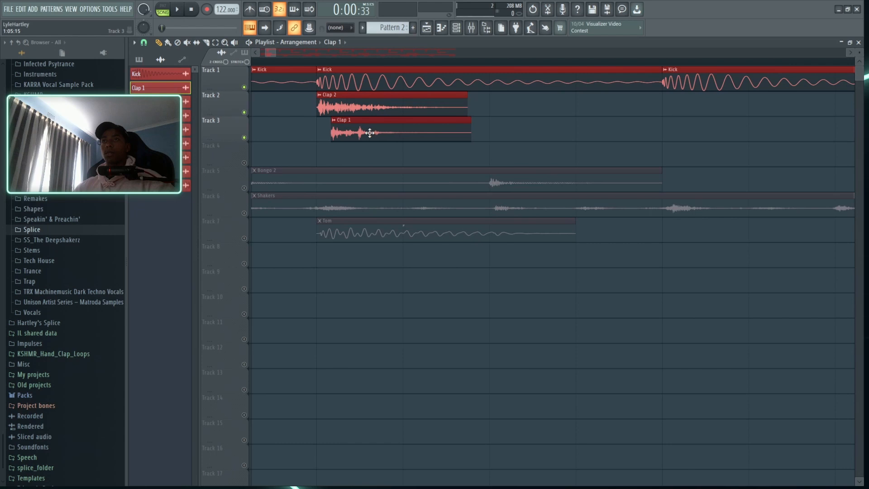
pyautogui.moveTo(373, 132); pyautogui.dragTo(376, 133)
pyautogui.press('space')
pyautogui.scroll(-10, 368, 65)
pyautogui.press('space')
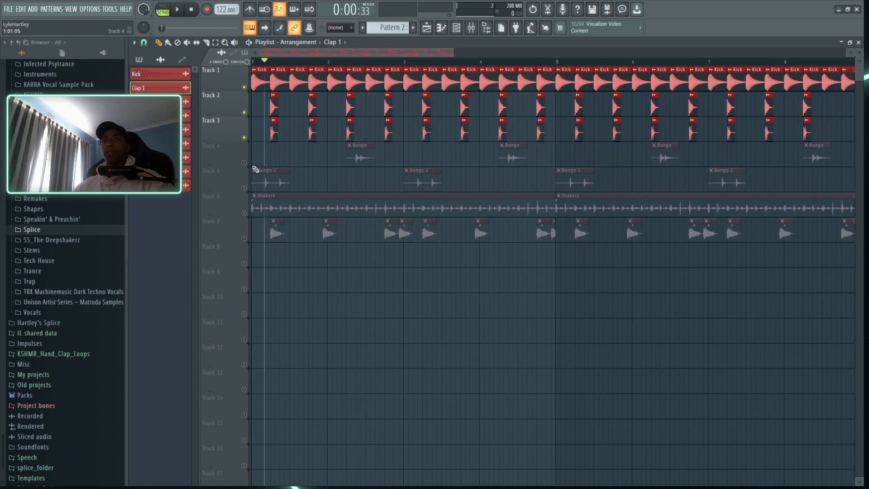
# - Unmute playlist Tracks 4 and 5 containing the Bongo and Bongo 2 clips
pyautogui.click(245, 163)
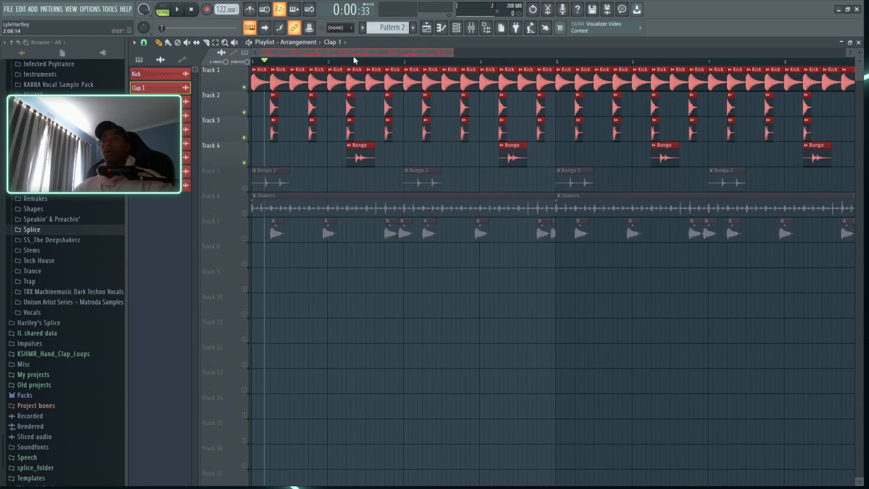
pyautogui.scroll(-3, 354, 60)
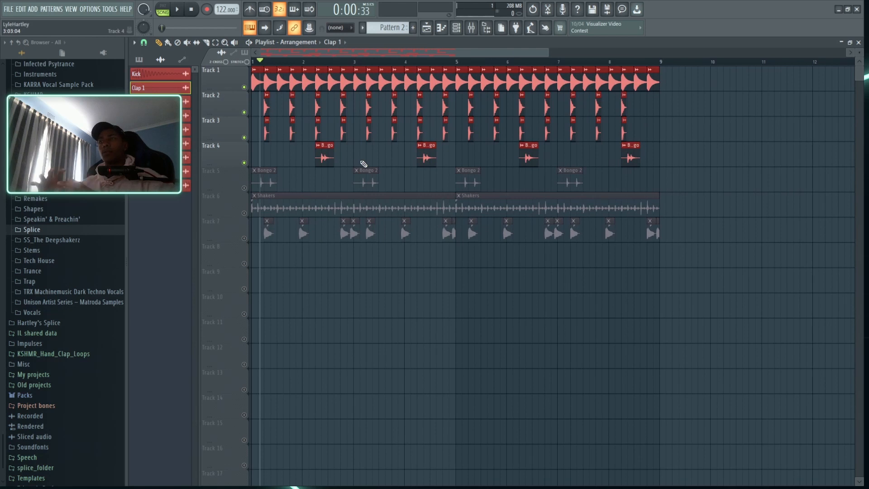
pyautogui.click(245, 188)
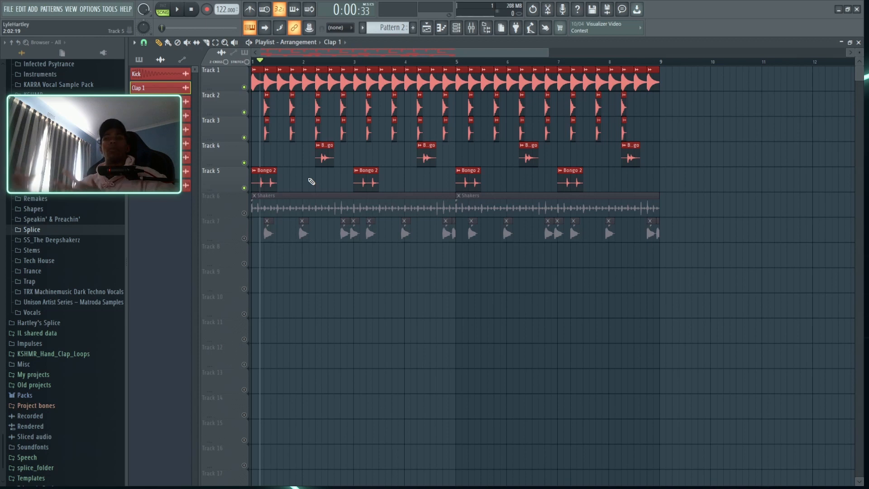
# - Route the Bongo channel to mixer insert 4 and play the section around its first clip in bar 2
pyautogui.scroll(5, 290, 64)
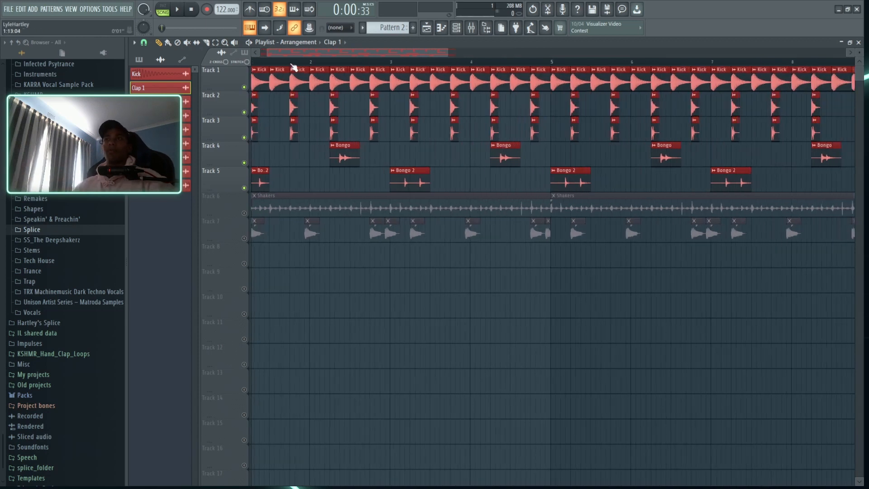
pyautogui.click(375, 62)
pyautogui.press('F9')
pyautogui.click(390, 150)
pyautogui.hotkey('ctrl', 'l')
pyautogui.press('space')
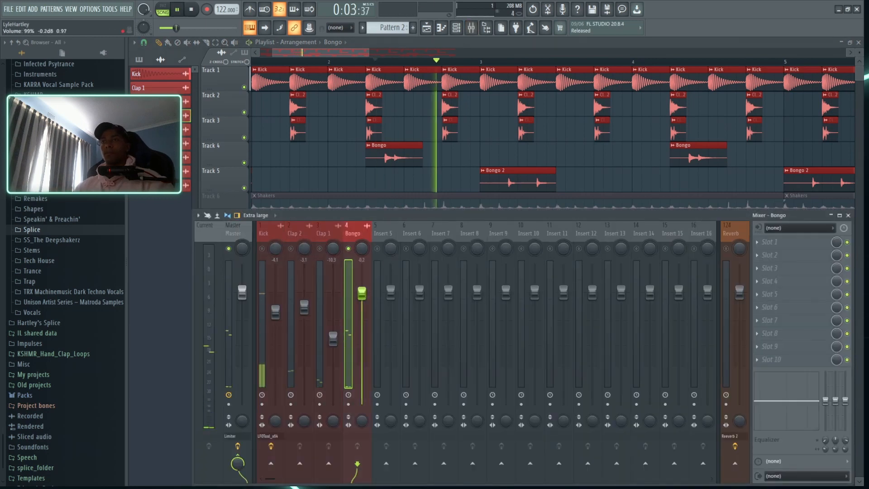
pyautogui.click(471, 28)
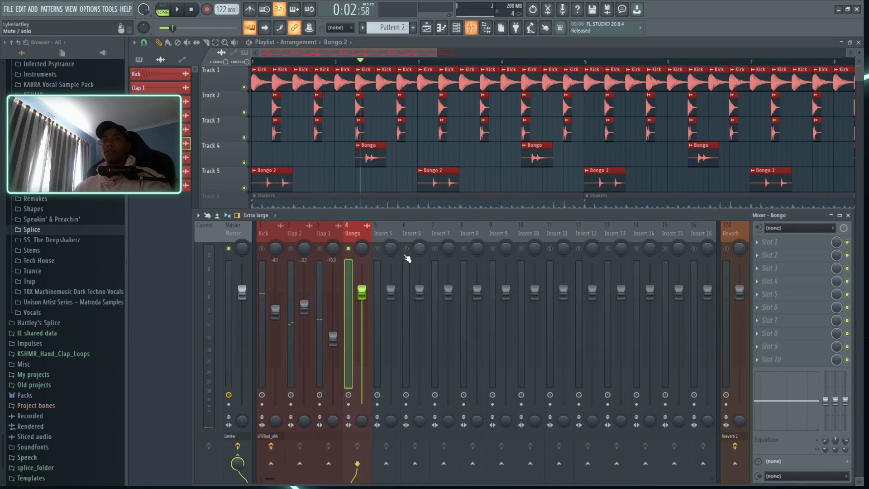
# - Route the Bongo 2 channel to mixer insert 5 and play the groove with the Bongo insert soloed
pyautogui.click(391, 229)
pyautogui.hotkey('ctrl', 'l')
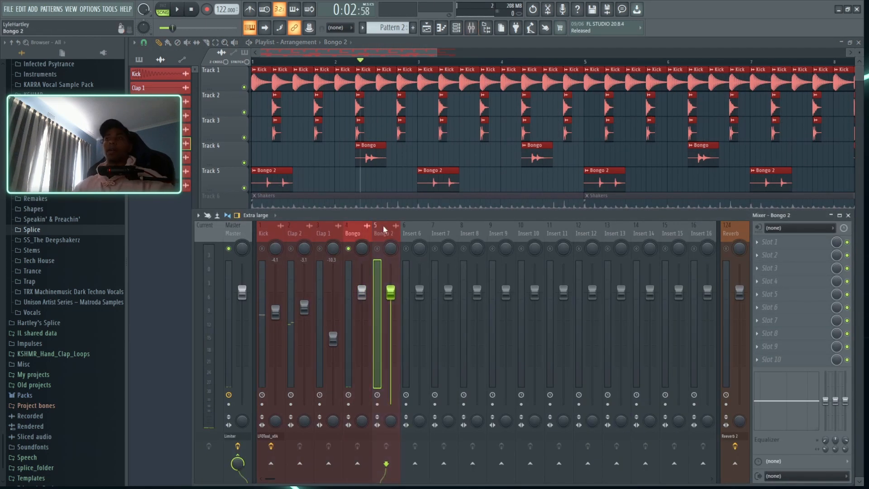
pyautogui.keyDown('ctrl'); pyautogui.click(377, 248); pyautogui.keyUp('ctrl')
pyautogui.rightClick(348, 248)
pyautogui.press('space')
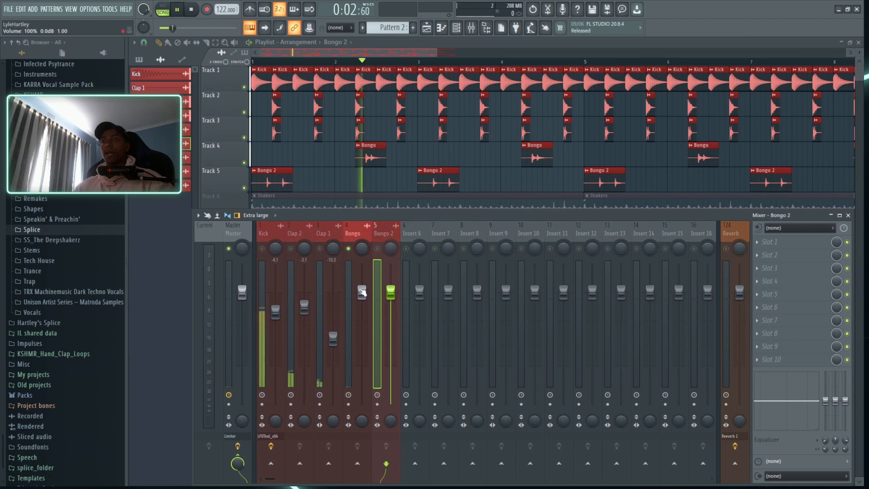
# - Add the Bongo 2 insert to the soloed Bongo, play the groove from bar 3, and restore all mixer inserts
pyautogui.press('space')
pyautogui.click(378, 248)
pyautogui.click(420, 61)
pyautogui.press('space')
pyautogui.press('F9')
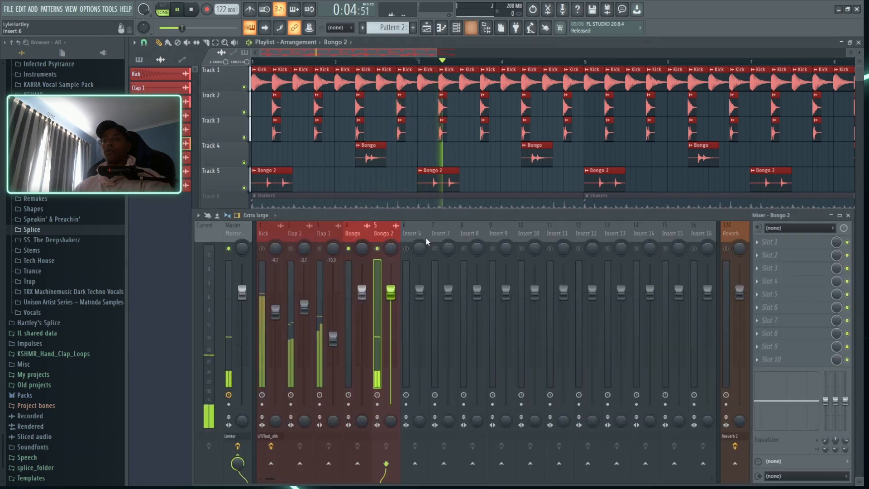
pyautogui.press('space')
pyautogui.scroll(-4, 372, 62)
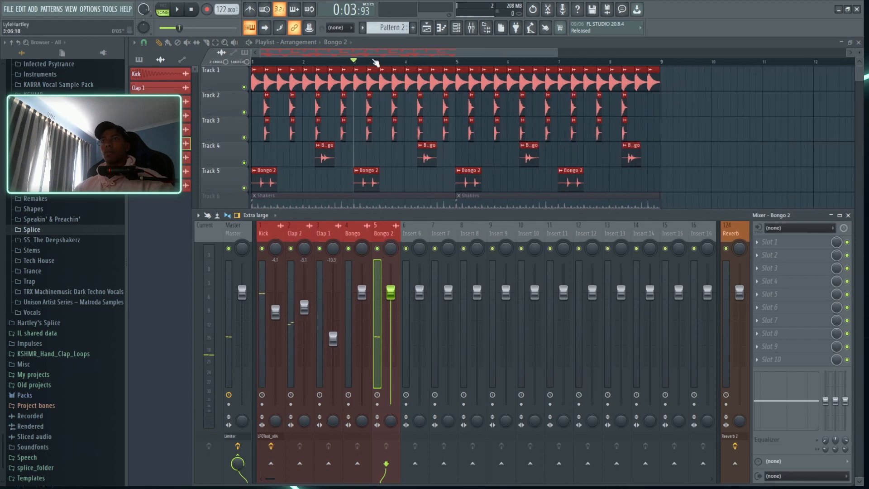
# - Play the groove from the start and raise the Bongo fader to about 0.5 dB and the Bongo 2 fader to about 0.6 dB
pyautogui.press('F9')
pyautogui.click(253, 62)
pyautogui.scroll(5, 256, 63)
pyautogui.moveTo(311, 52); pyautogui.dragTo(305, 53)
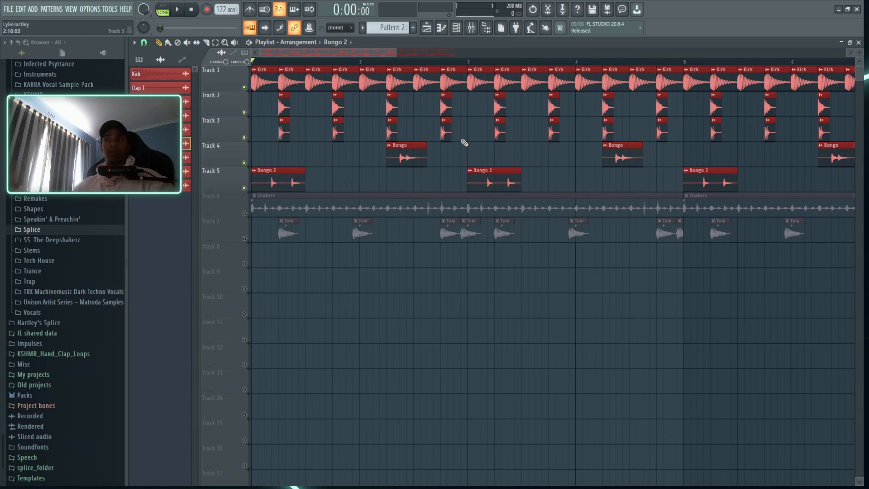
pyautogui.scroll(-3, 399, 68)
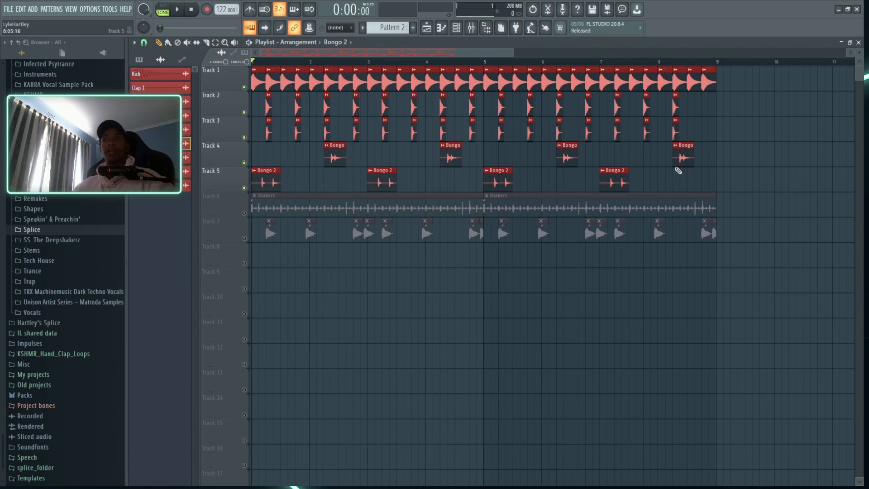
pyautogui.press('F9')
pyautogui.press('F9')
pyautogui.press('space')
pyautogui.press('F9')
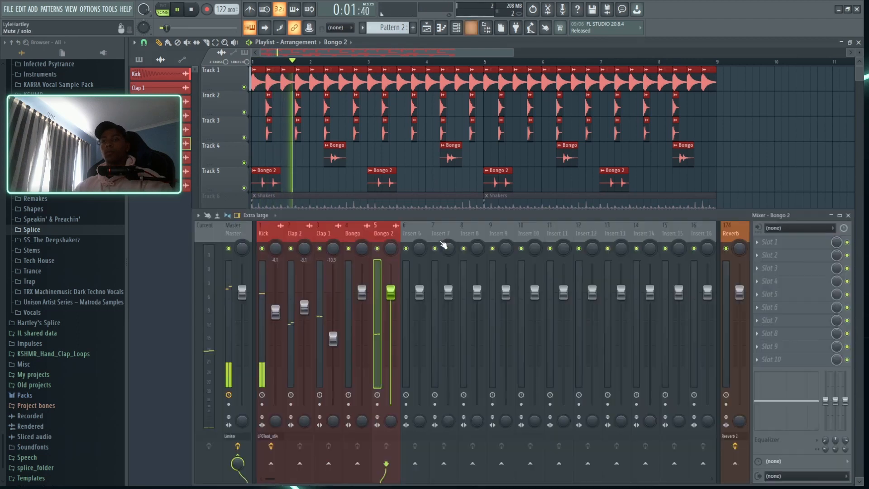
pyautogui.moveTo(362, 292); pyautogui.dragTo(393, 290)
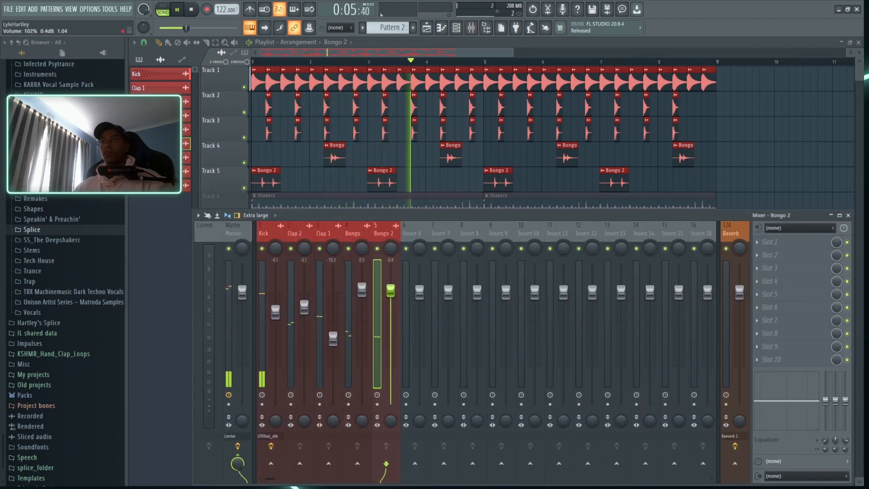
pyautogui.press('F9')
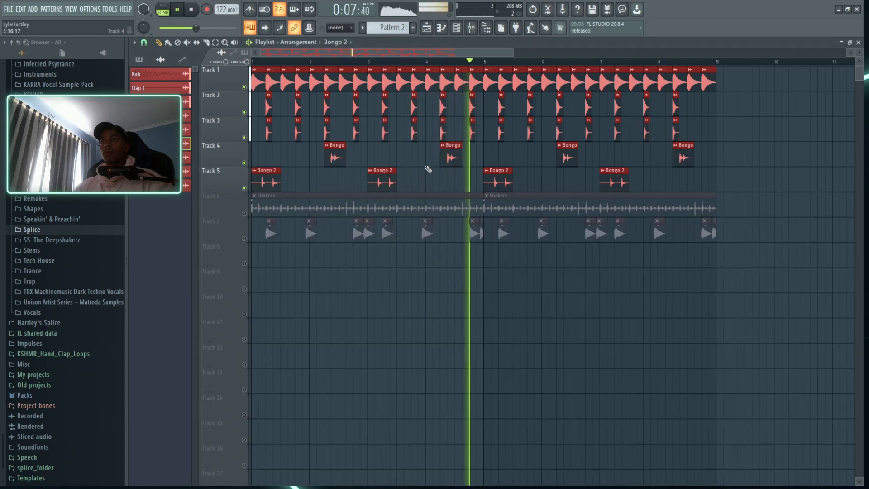
pyautogui.press('space')
# - Unmute Track 6, route the Shakers channel to mixer insert 6, solo that insert and lower its fader to about -4.1 dB
pyautogui.click(245, 213)
pyautogui.press('F9')
pyautogui.click(414, 231)
pyautogui.rightClick(406, 248)
pyautogui.moveTo(420, 292); pyautogui.dragTo(420, 310)
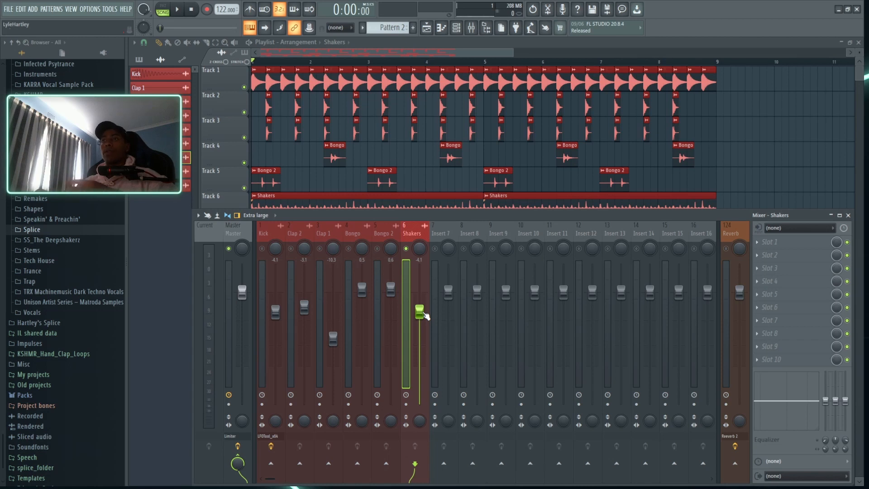
# - Solo Track 6, set the Shakers fader to about -1.6 dB during playback, and open the Shakers clip's channel settings
pyautogui.press('F9')
pyautogui.rightClick(245, 214)
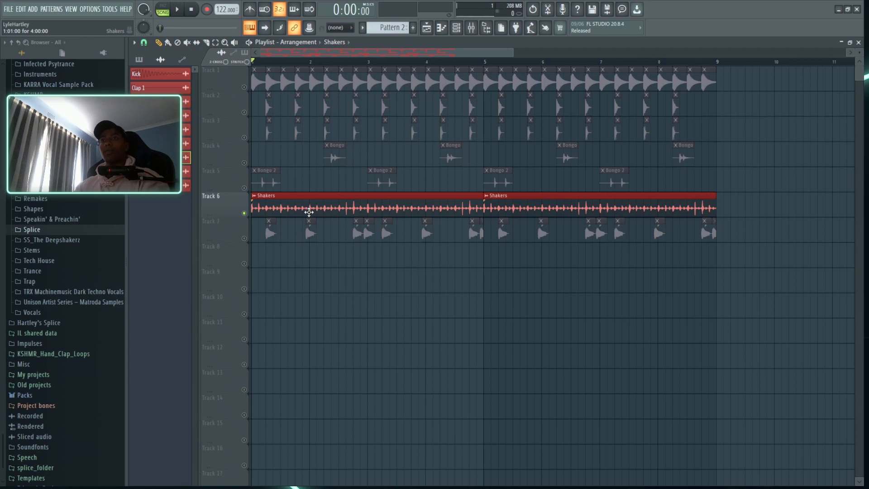
pyautogui.press('F9')
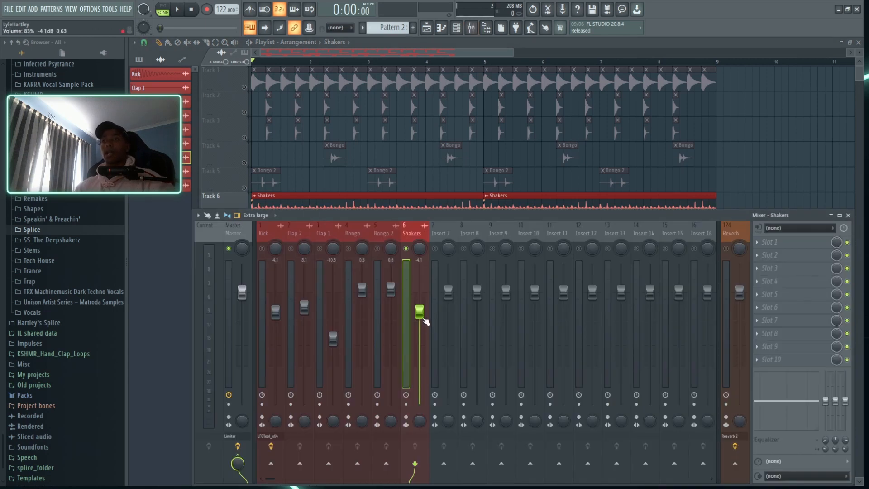
pyautogui.press('space')
pyautogui.moveTo(428, 317); pyautogui.dragTo(424, 306)
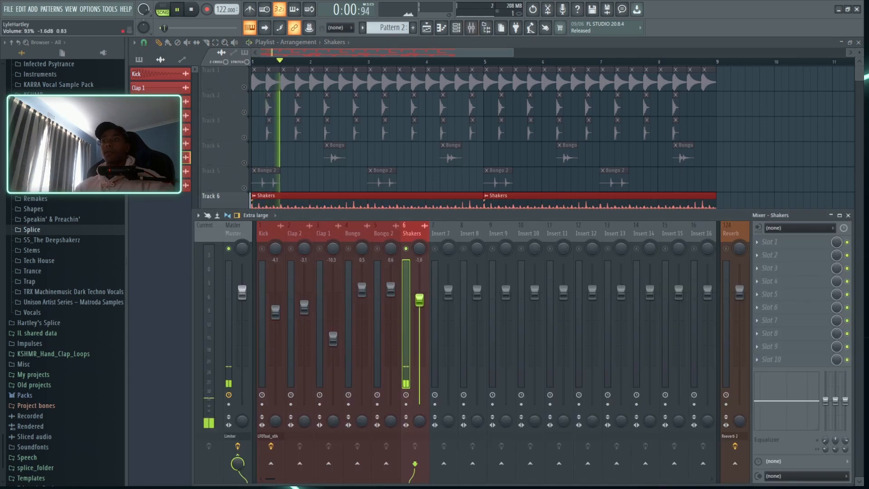
pyautogui.doubleClick(443, 200)
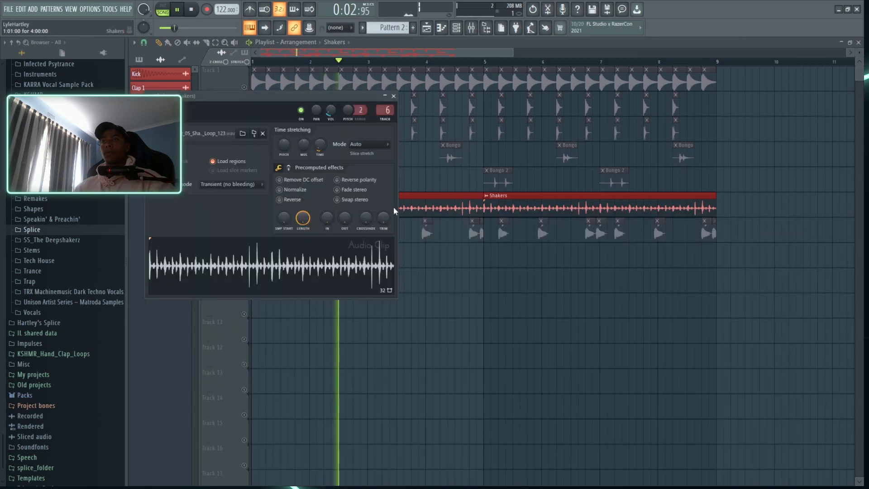
pyautogui.press('F9')
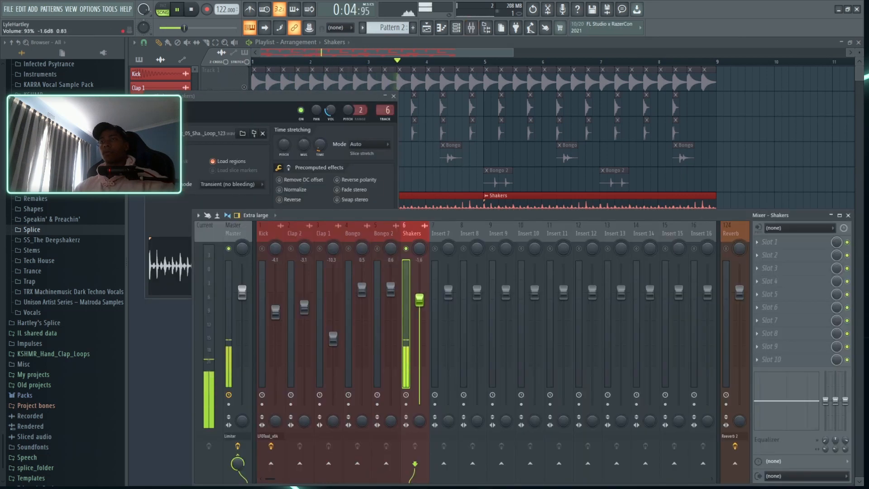
# - Load LFOTool on the Shakers insert, raise its volume curve's starting point, and set the fader to about -3.2 dB
pyautogui.press('space')
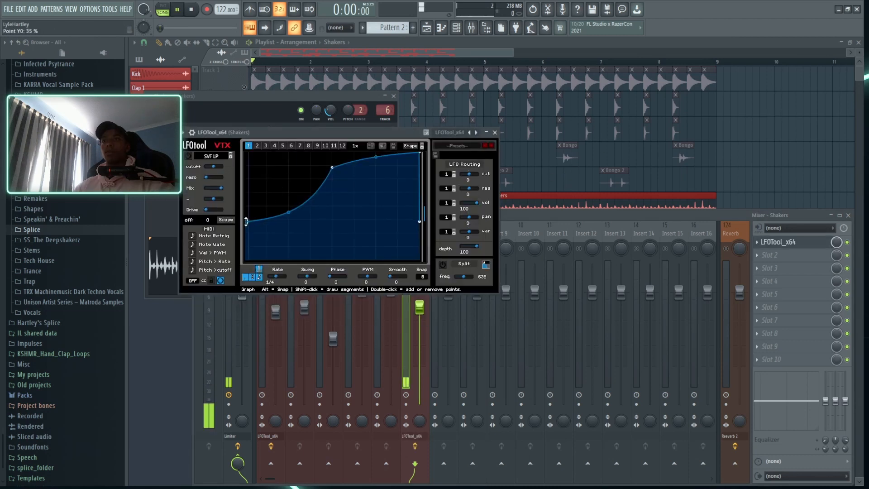
pyautogui.press('space')
pyautogui.moveTo(247, 224); pyautogui.dragTo(245, 216)
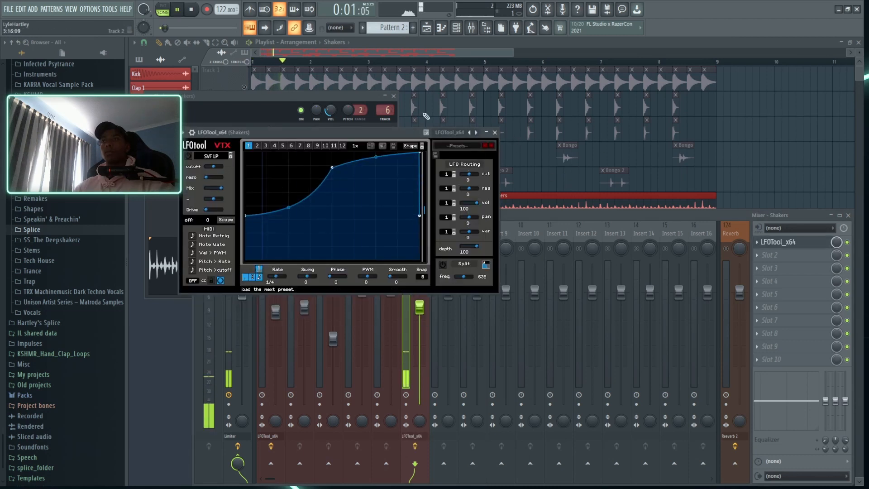
pyautogui.click(394, 96)
pyautogui.click(495, 132)
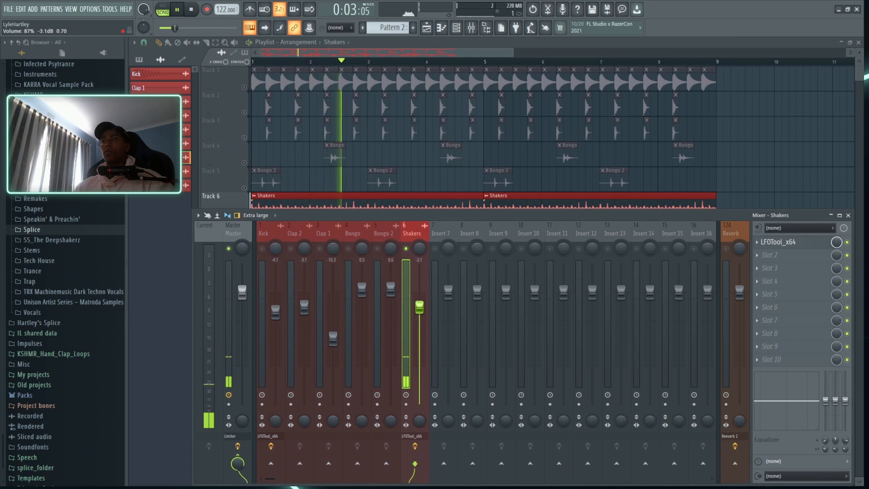
pyautogui.press('F9')
pyautogui.press('space')
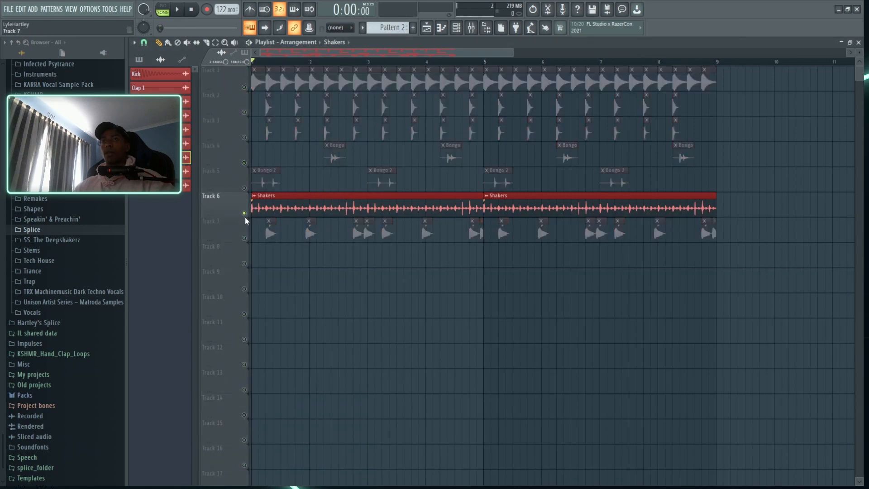
# - Solo playlist Track 7, route the Tom channel to mixer insert 7, restore all inserts and play the toms
pyautogui.click(247, 238)
pyautogui.press('space')
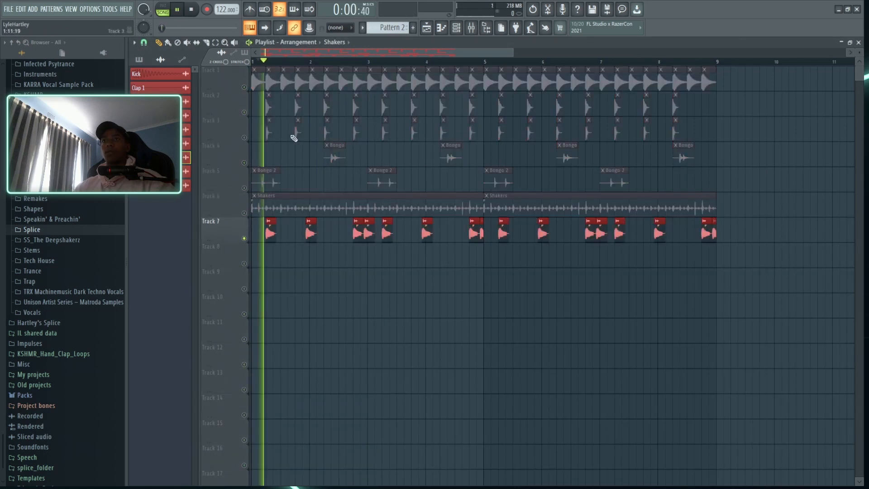
pyautogui.press('F9')
pyautogui.click(452, 225)
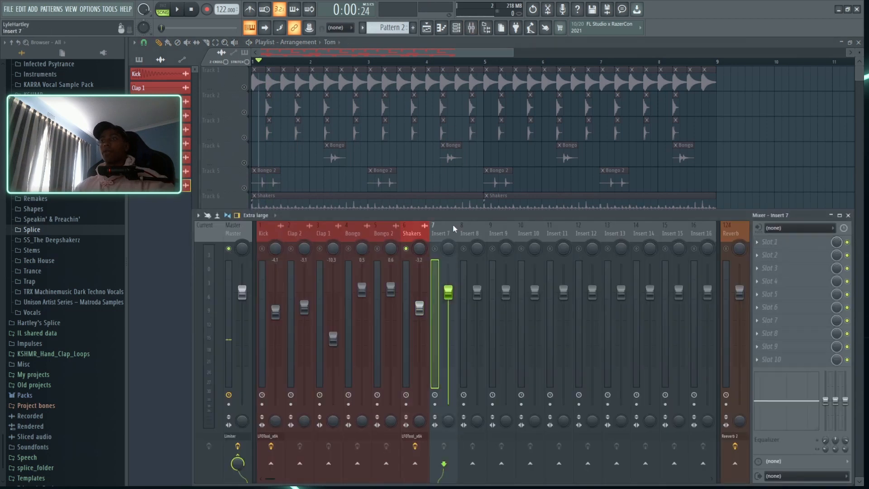
pyautogui.click(435, 249)
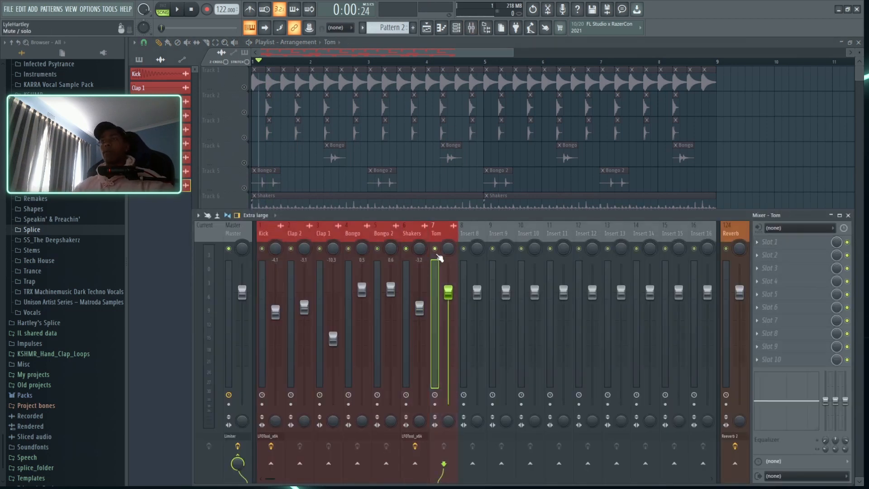
pyautogui.press('space')
pyautogui.press('F9')
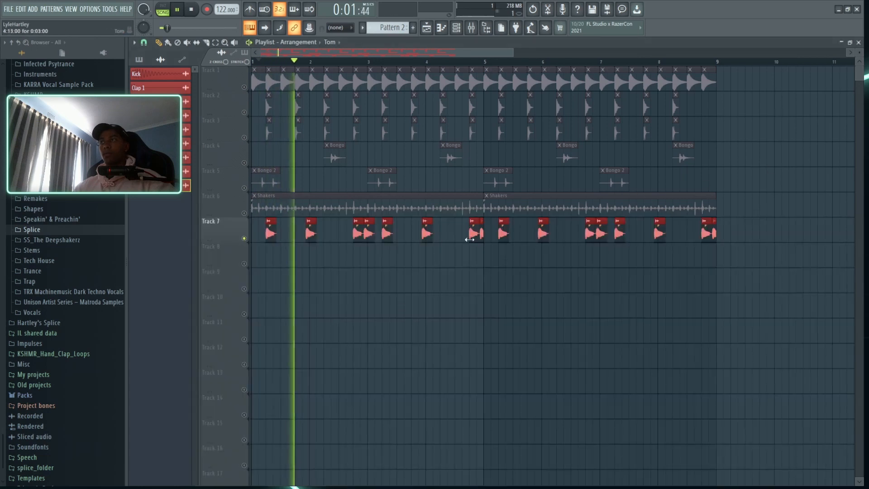
# - Open the Tom clip's channel settings and lower the Tom insert's fader to about -7.5 dB while the toms play
pyautogui.press('space')
pyautogui.doubleClick(425, 233)
pyautogui.press('F9')
pyautogui.press('space')
pyautogui.moveTo(448, 324); pyautogui.dragTo(448, 326)
pyautogui.click(417, 120)
# - Load LFOTool on the Tom insert and set its volume curve's starting point to 35%
pyautogui.press('space')
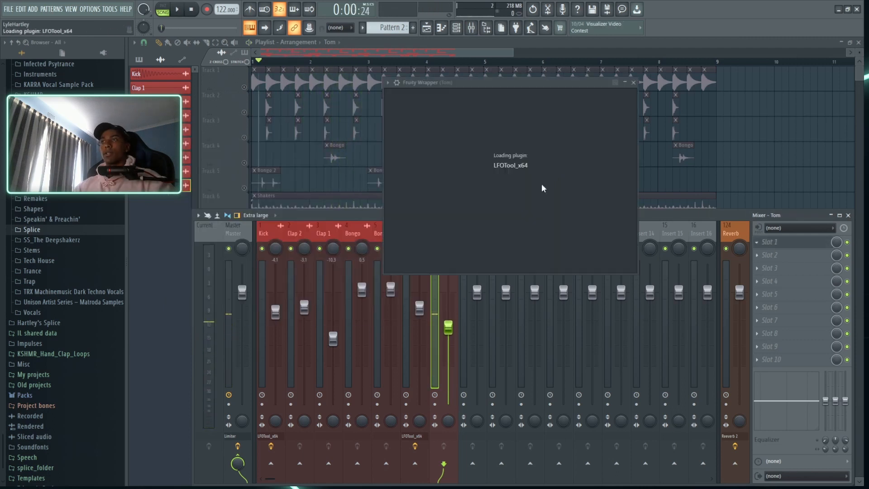
pyautogui.moveTo(451, 172); pyautogui.dragTo(449, 198)
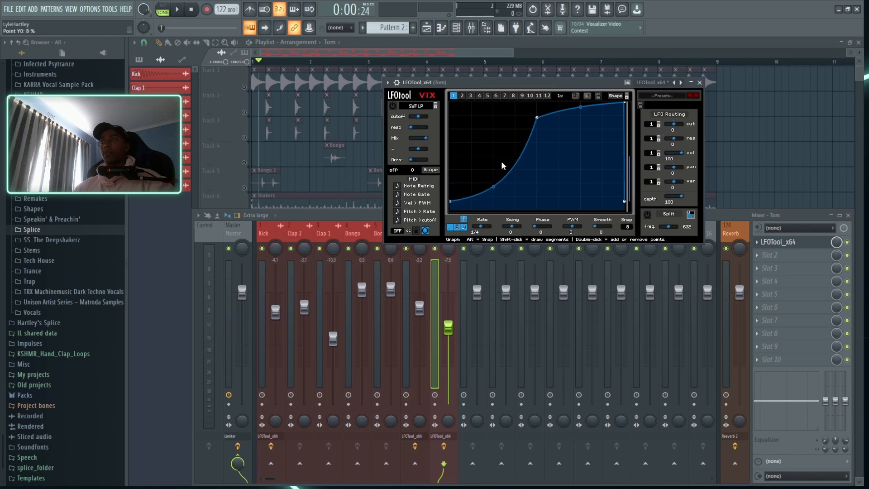
pyautogui.press('space')
pyautogui.moveTo(454, 193); pyautogui.dragTo(451, 172)
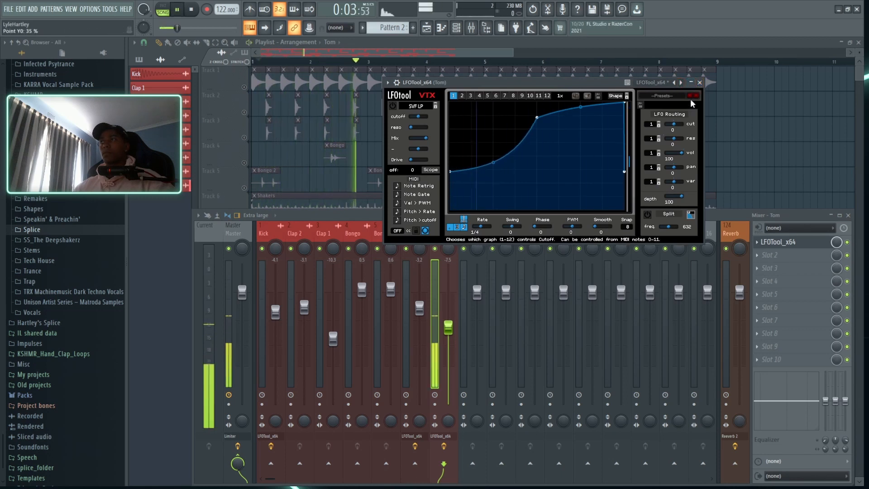
pyautogui.click(700, 83)
pyautogui.click(848, 216)
# - Re-enable all playlist tracks and, while the groove plays, set the Tom fader to about -6 dB and the Kick fader to about -5.4 dB
pyautogui.press('space')
pyautogui.rightClick(245, 239)
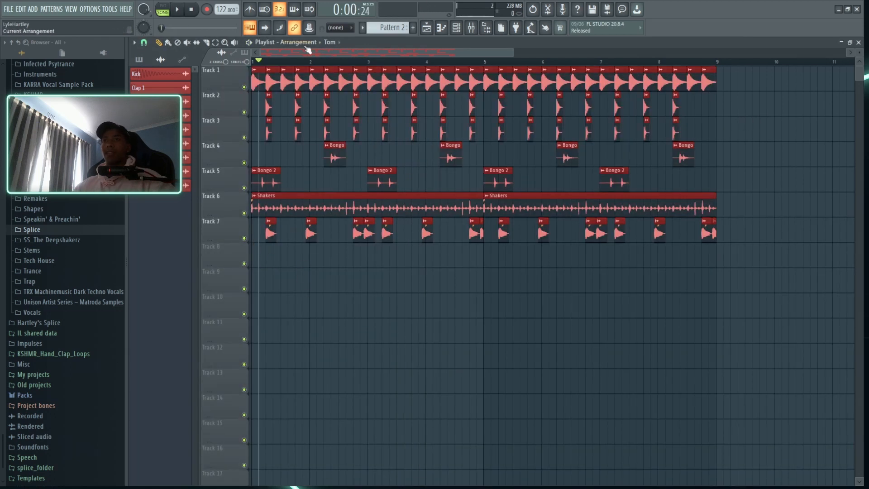
pyautogui.press('space')
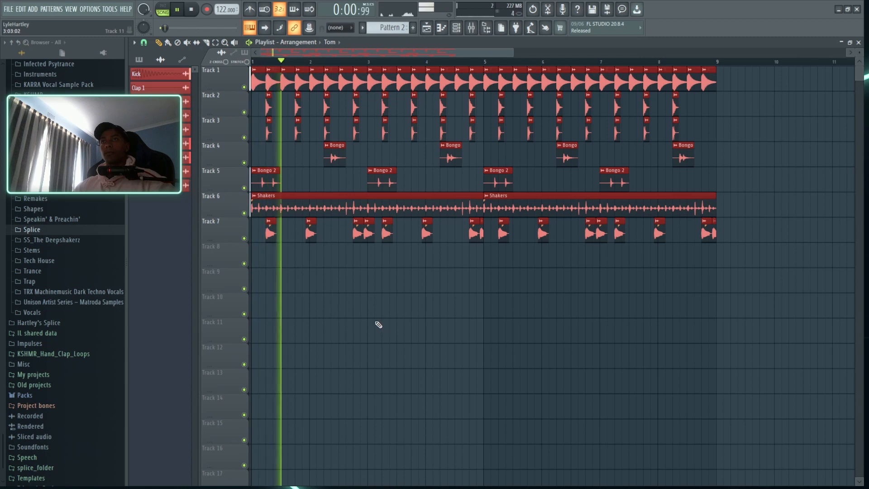
pyautogui.press('F9')
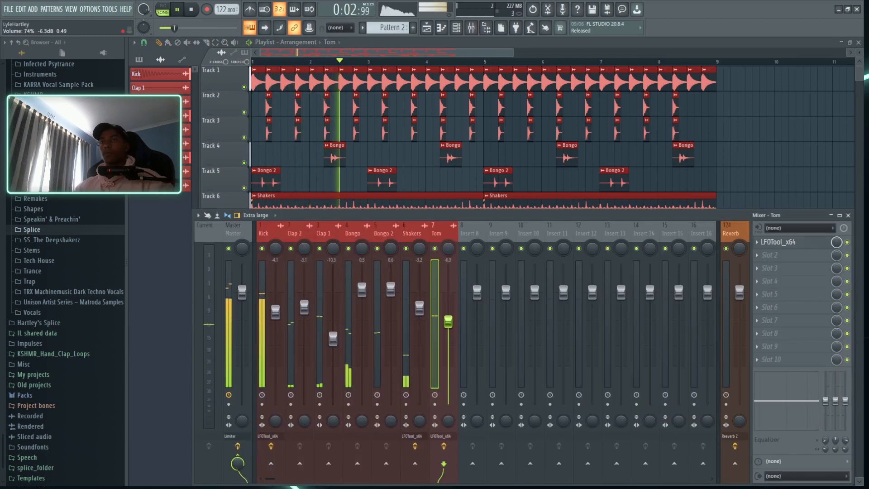
pyautogui.moveTo(275, 312); pyautogui.dragTo(275, 319)
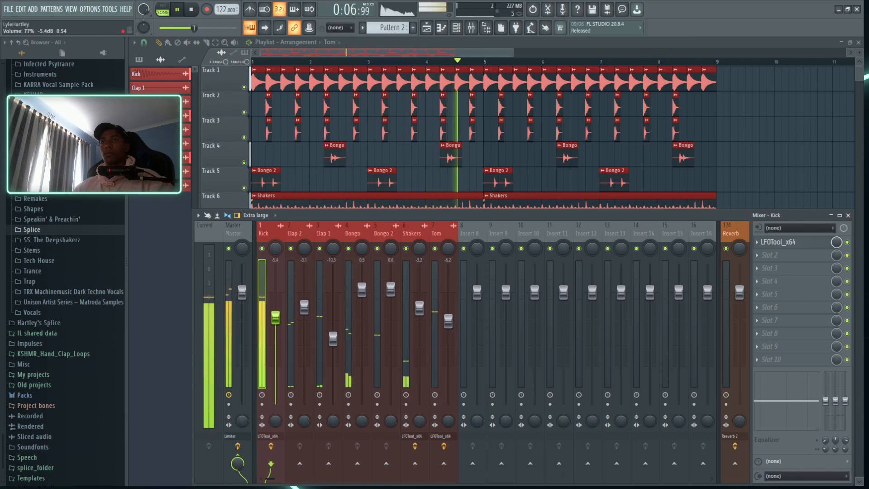
# - Add the missing clap clips on the last backbeat of bar 8 in Tracks 2 and 3
pyautogui.press('F9')
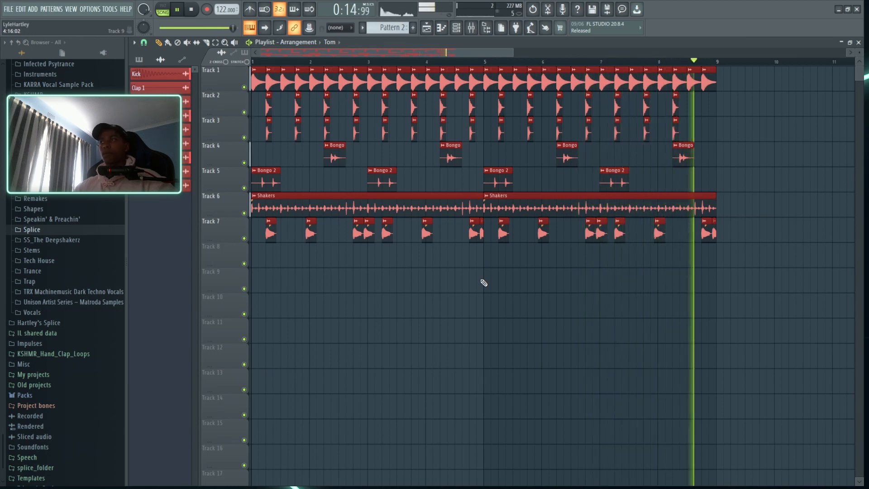
pyautogui.moveTo(711, 93)
pyautogui.mouseDown()
pyautogui.moveTo(670, 135)
pyautogui.moveTo(706, 109)
pyautogui.mouseUp()
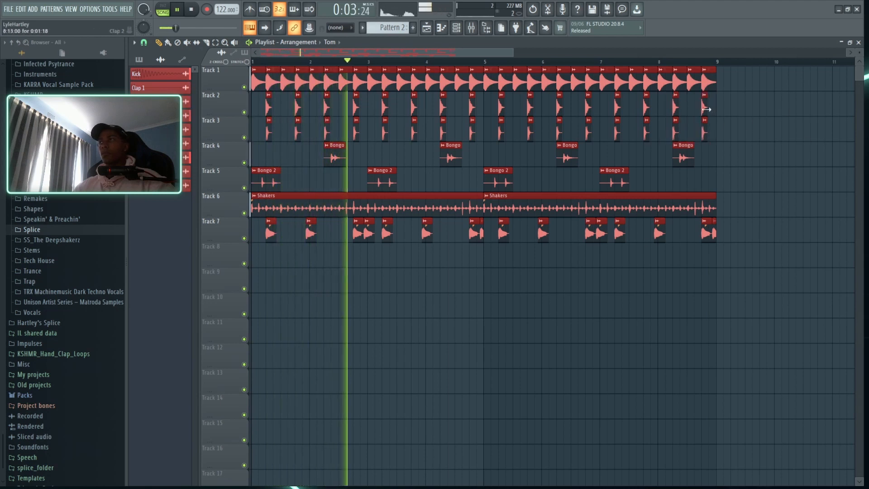
pyautogui.press('space')
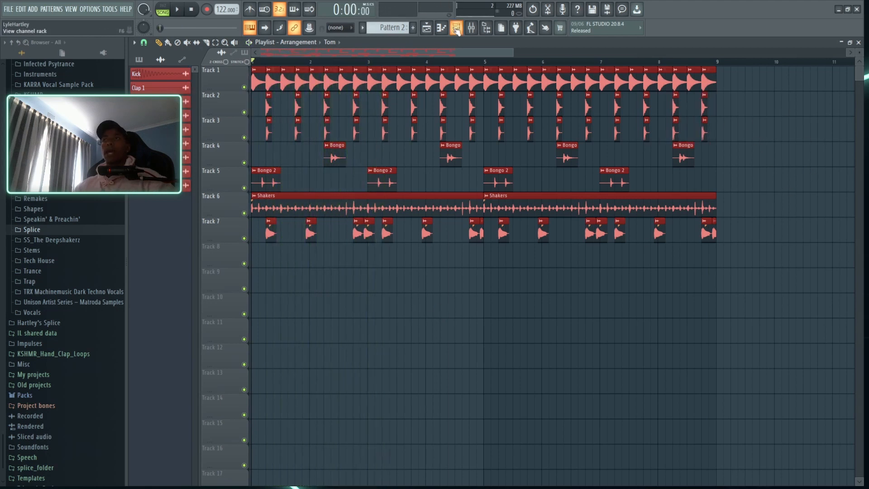
# - Show all channels in the channel rack and add a Serum_x64 instrument channel in Pattern 1
pyautogui.click(456, 28)
pyautogui.click(317, 65)
pyautogui.click(316, 70)
pyautogui.click(327, 267)
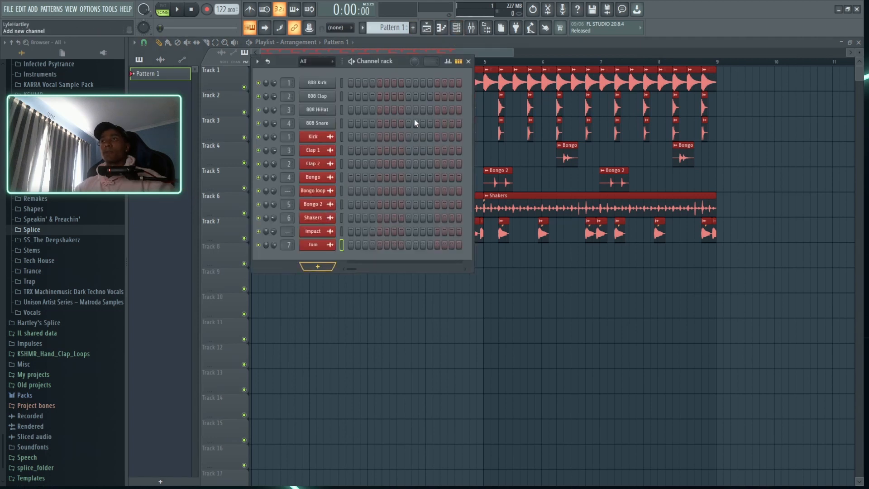
pyautogui.click(415, 120)
pyautogui.moveTo(377, 130); pyautogui.dragTo(449, 98)
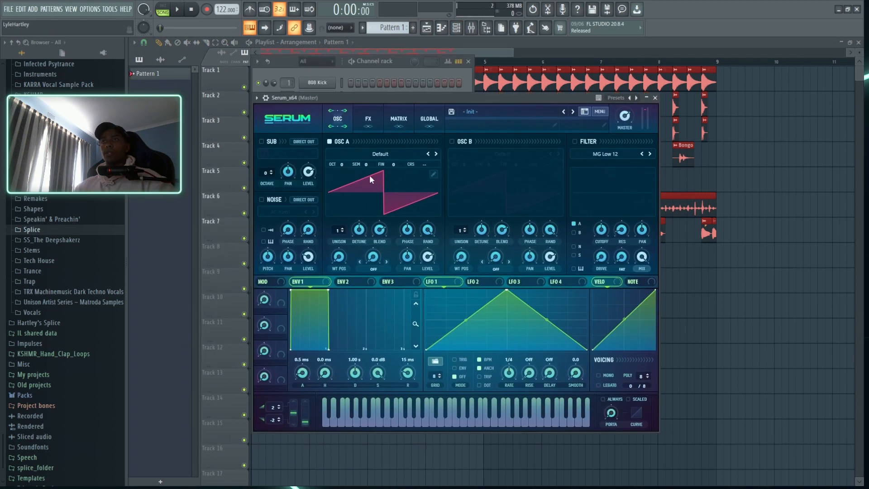
# - Turn off Serum's oscillator A and enable the sub oscillator with its octave set to -1
pyautogui.click(330, 141)
pyautogui.moveTo(267, 173); pyautogui.dragTo(266, 179)
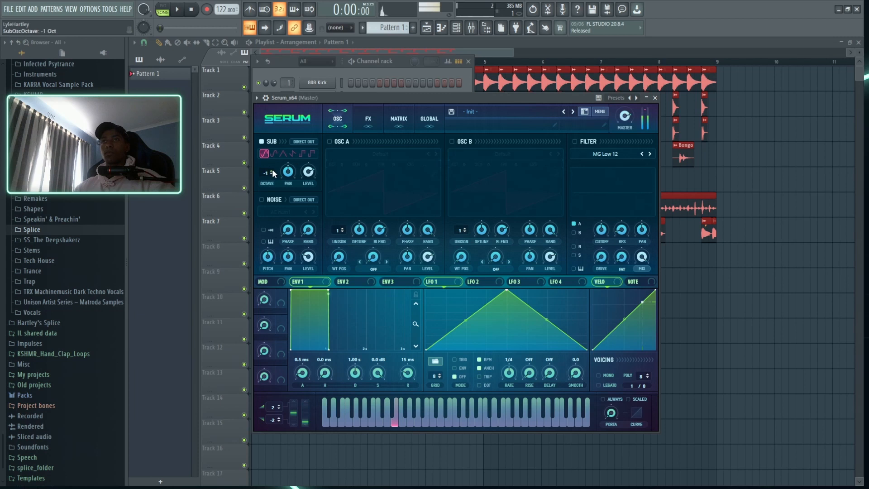
pyautogui.click(655, 98)
# - Enter a four-bar G4 note for Serum in Pattern 1 and place the pattern at bar 1 of playlist Track 9
pyautogui.press('F7')
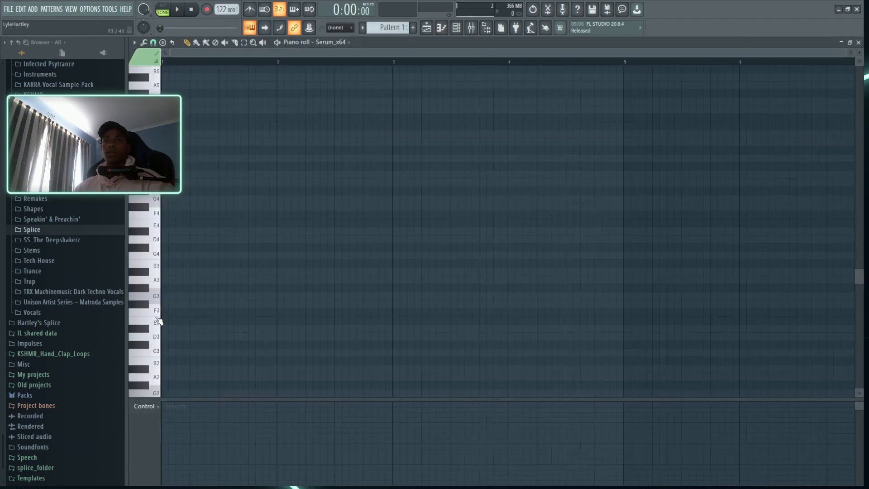
pyautogui.click(160, 313)
pyautogui.click(161, 212)
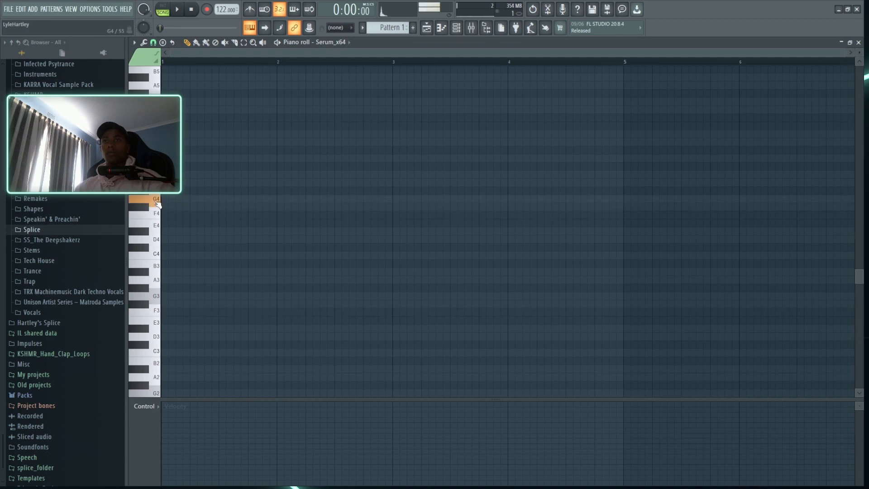
pyautogui.click(194, 200)
pyautogui.click(859, 42)
pyautogui.press('F6')
pyautogui.click(291, 281)
# - Audition the sub with the groove, then route the Serum channel to mixer insert 9, naming it Sub and colouring it blue
pyautogui.press('space')
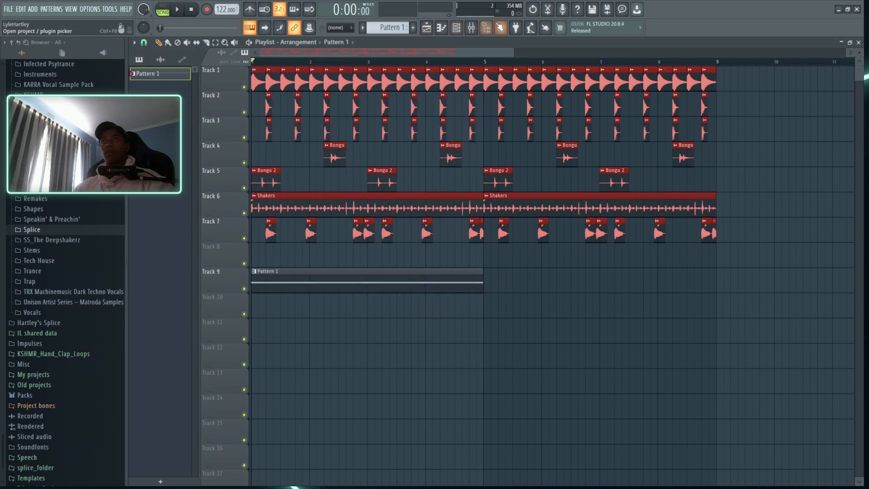
pyautogui.click(456, 27)
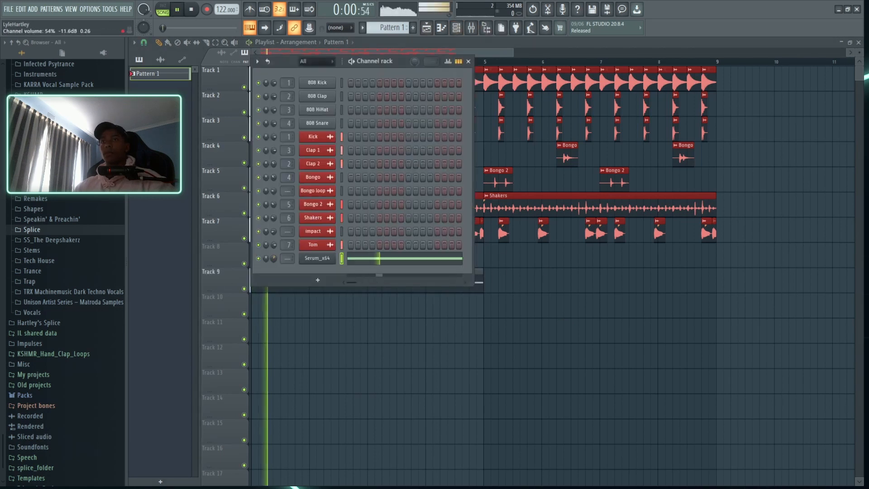
pyautogui.press('space')
pyautogui.press('F9')
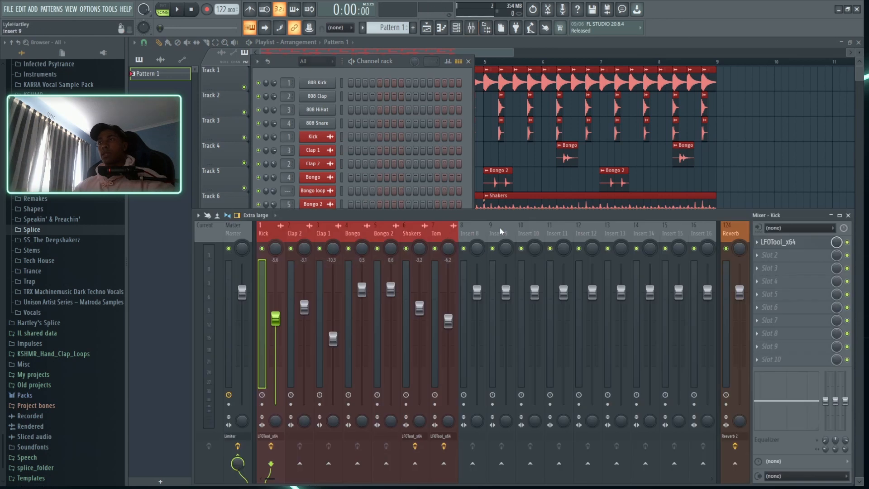
pyautogui.click(499, 227)
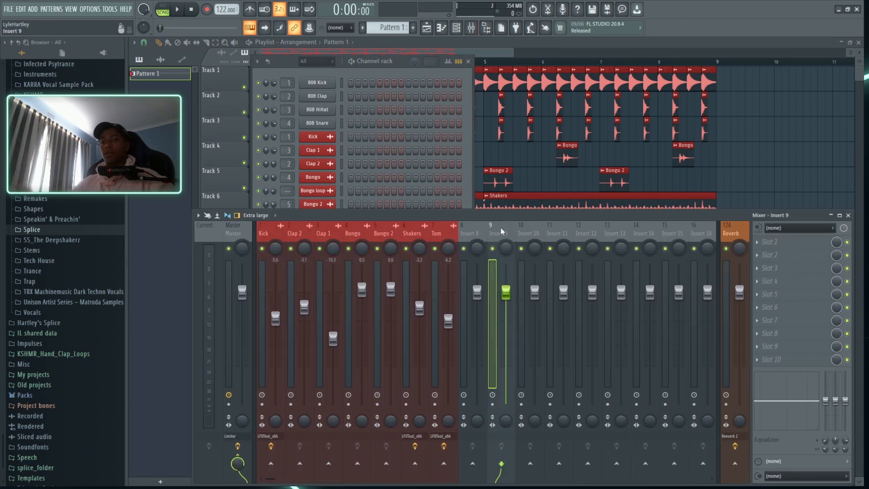
# - Load LFOTool_x64 on the Sub insert and lower the volume curve's starting point to 11%
pyautogui.click(551, 170)
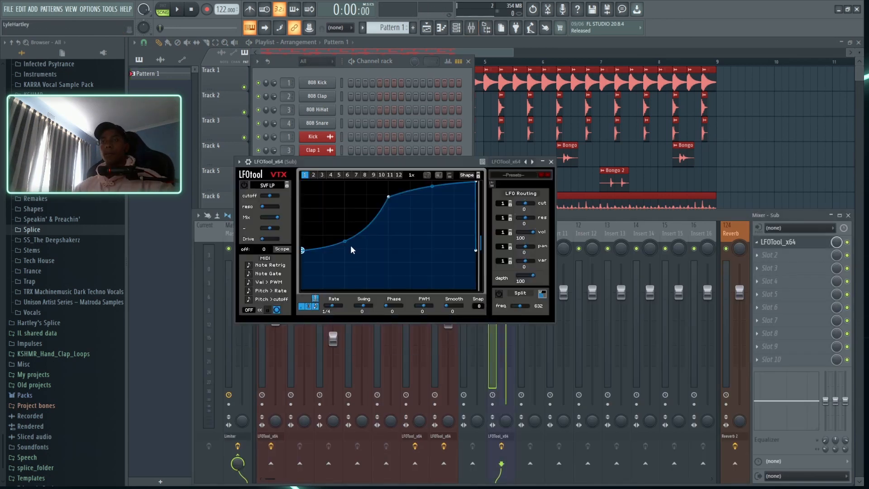
pyautogui.moveTo(303, 249); pyautogui.dragTo(301, 277)
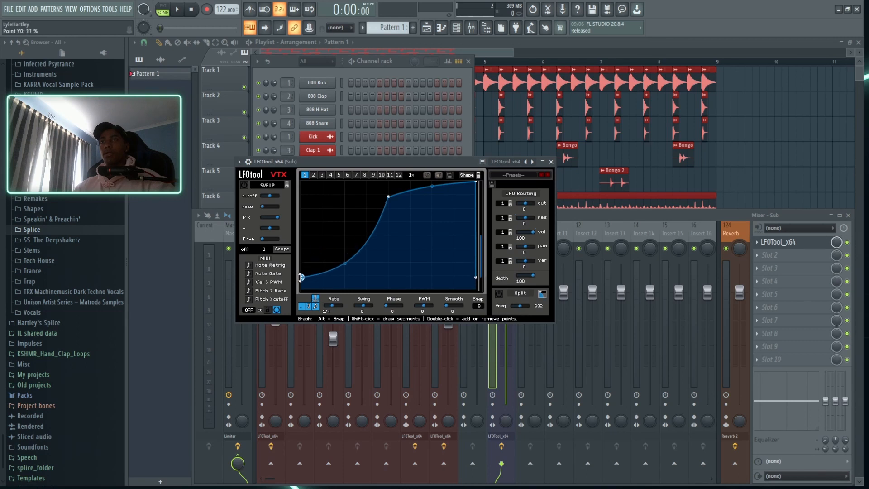
pyautogui.click(551, 161)
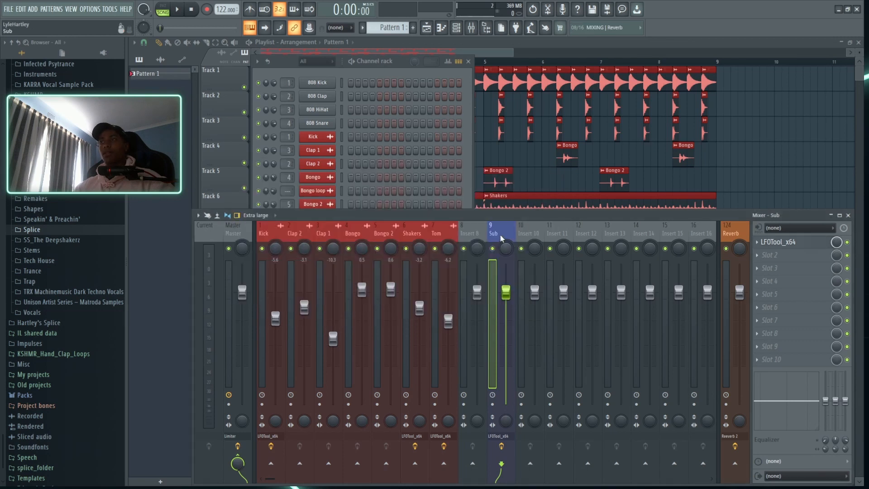
# - Play the groove with the sub and set the Tom fader to about -6.3 dB
pyautogui.press('space')
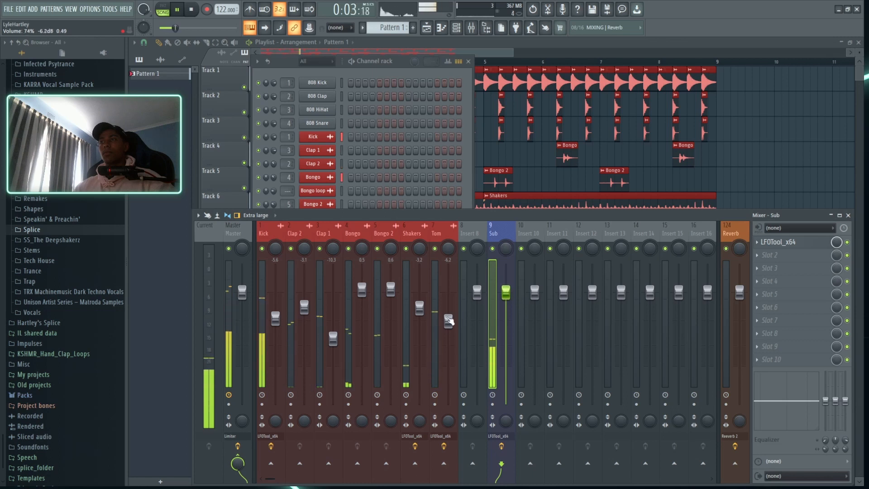
pyautogui.moveTo(449, 318); pyautogui.dragTo(448, 320)
pyautogui.press('space')
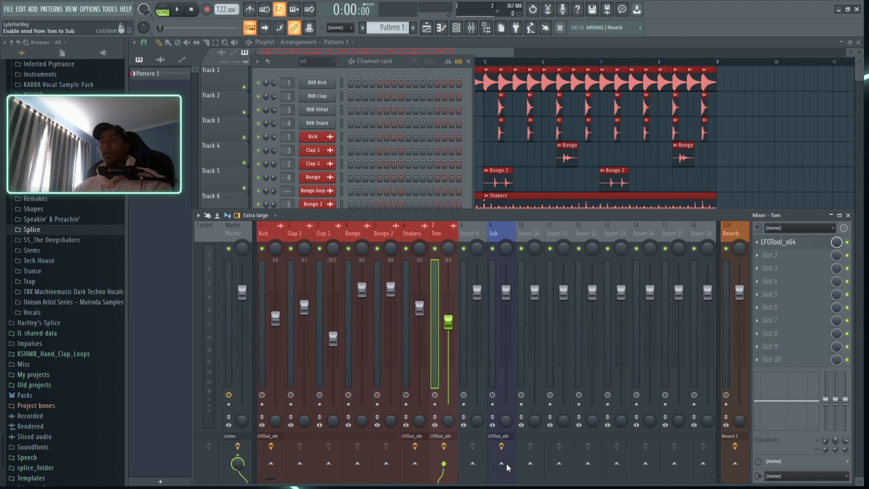
# - Sidechain the Tom insert to Sub and add Fruity Limiter there in compressor mode with sidechain input 1
pyautogui.click(502, 232)
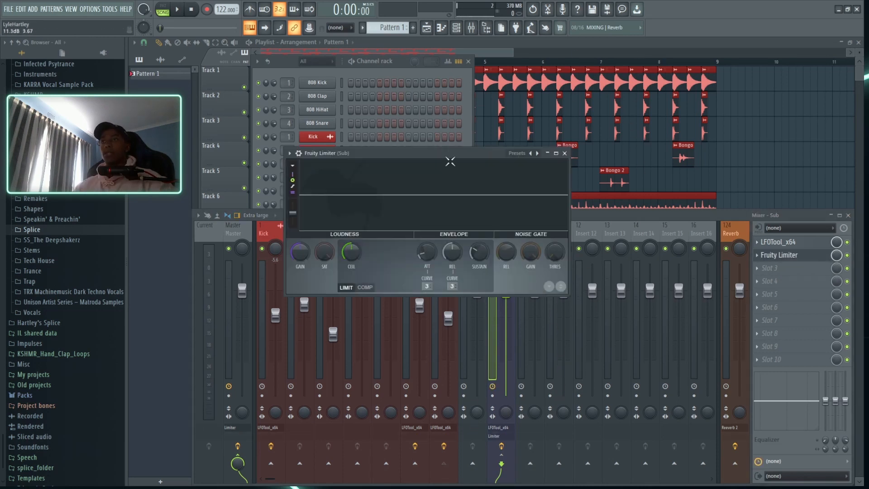
pyautogui.moveTo(450, 162); pyautogui.dragTo(403, 144)
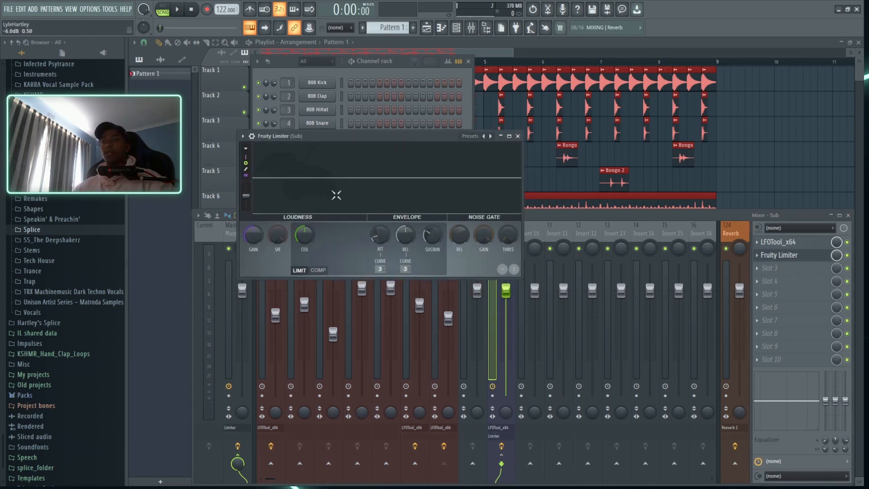
pyautogui.click(323, 272)
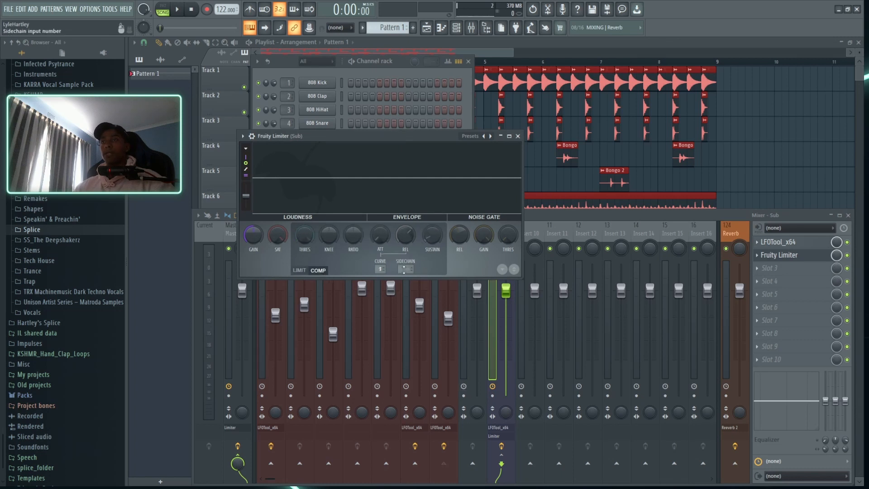
# - Set the Sub compressor's threshold to about -42 dB while auditioning the tom ducking
pyautogui.moveTo(297, 239); pyautogui.dragTo(297, 272)
pyautogui.press('space')
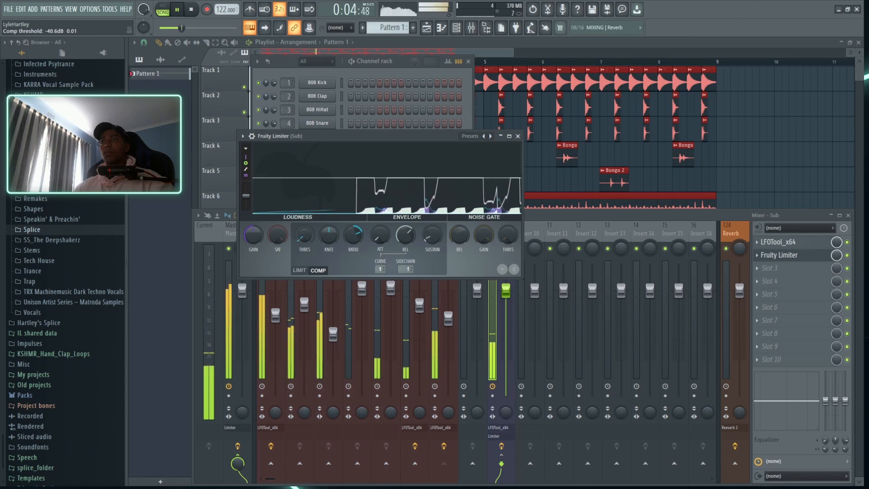
pyautogui.moveTo(297, 239); pyautogui.dragTo(297, 241)
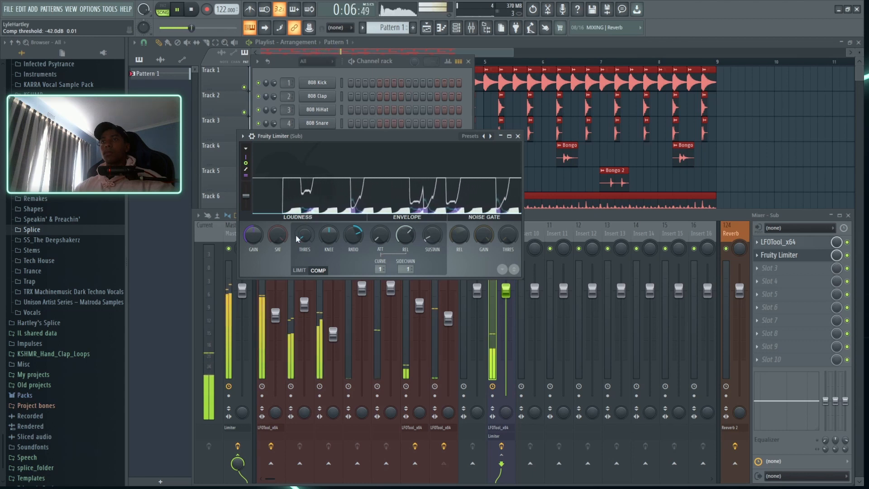
pyautogui.press('space')
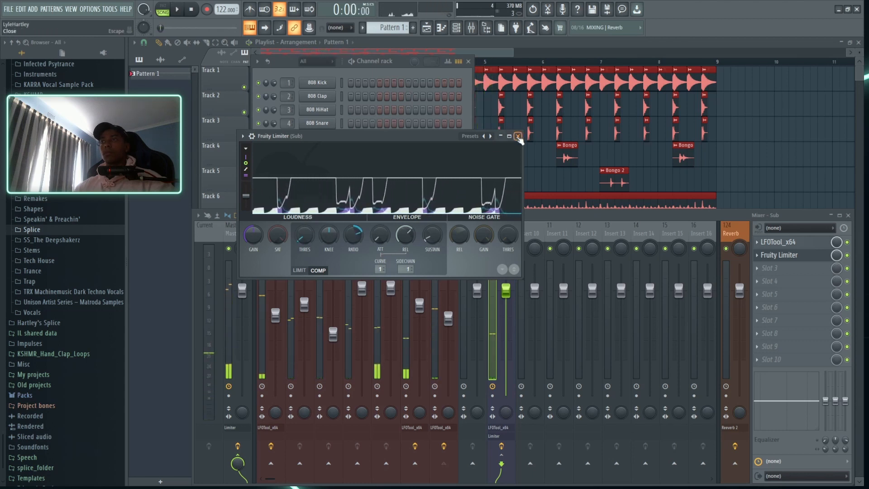
pyautogui.click(518, 137)
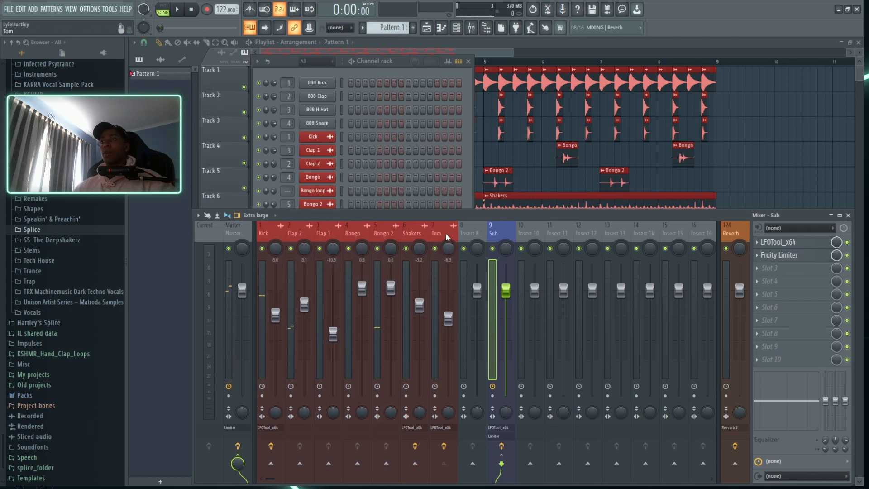
# - Reopen Fruity Limiter on Sub and set the compressor ratio to about 3.9:1 during playback
pyautogui.click(785, 256)
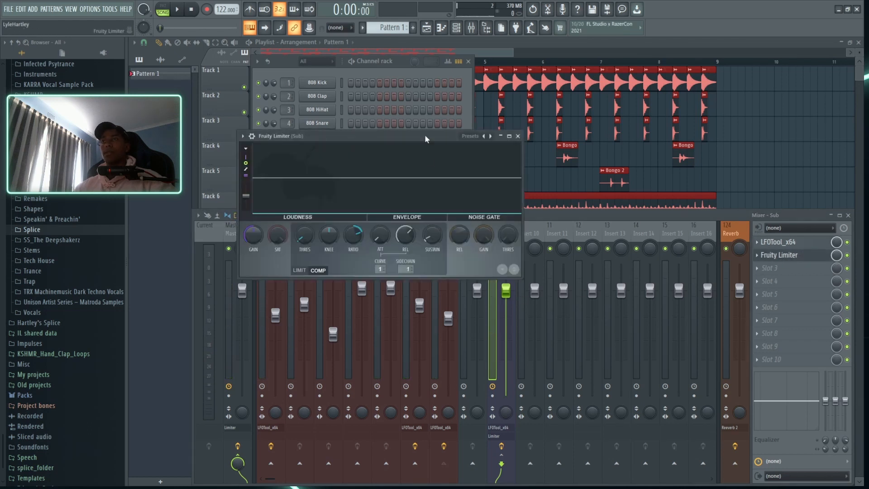
pyautogui.moveTo(426, 139); pyautogui.dragTo(436, 148)
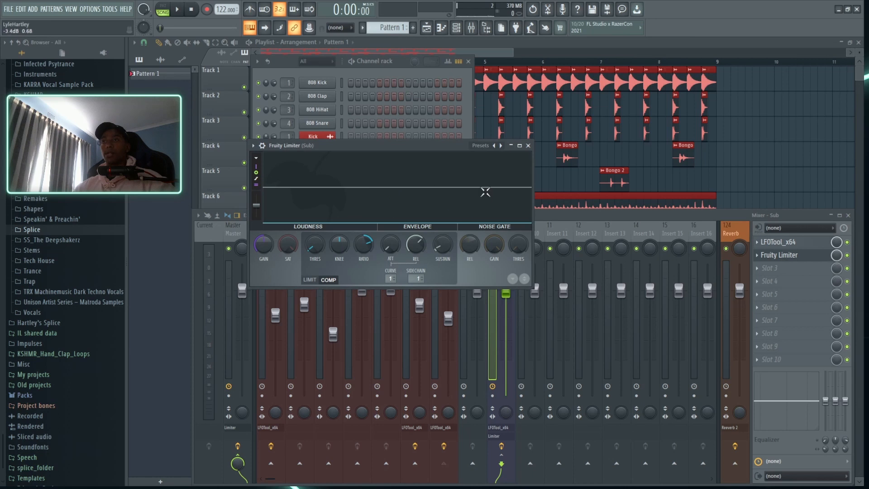
pyautogui.press('space')
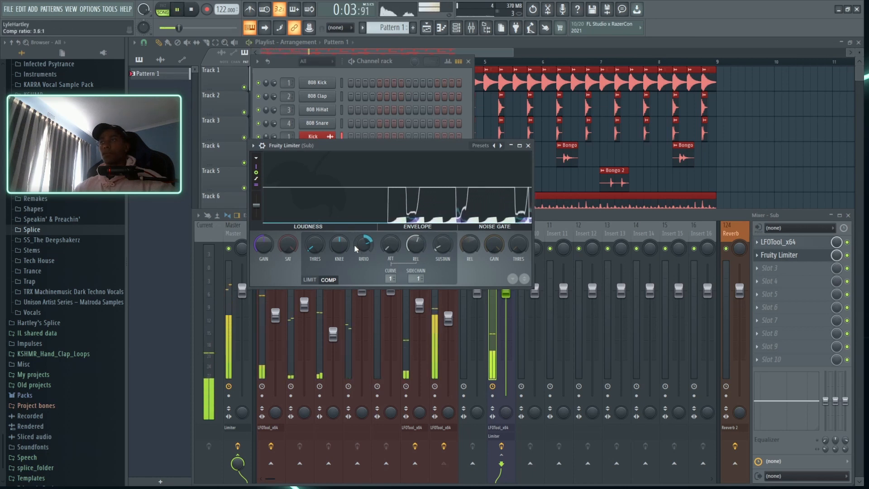
pyautogui.moveTo(368, 253); pyautogui.dragTo(368, 250)
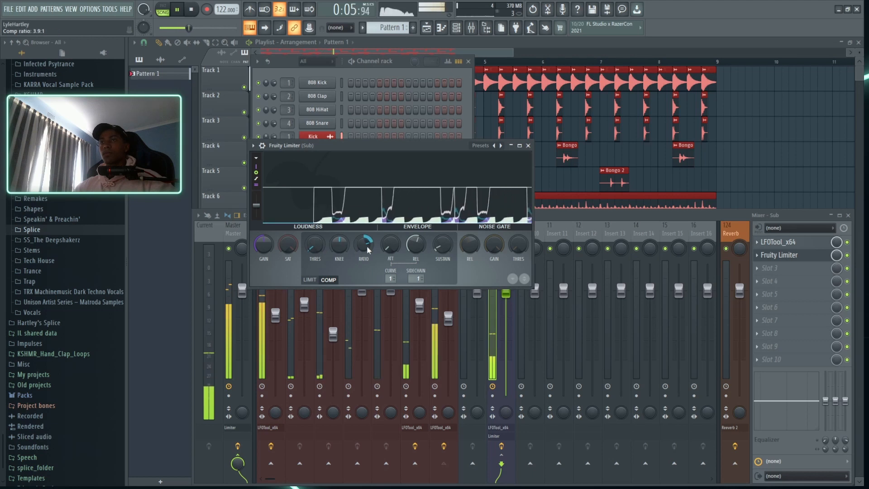
pyautogui.click(528, 145)
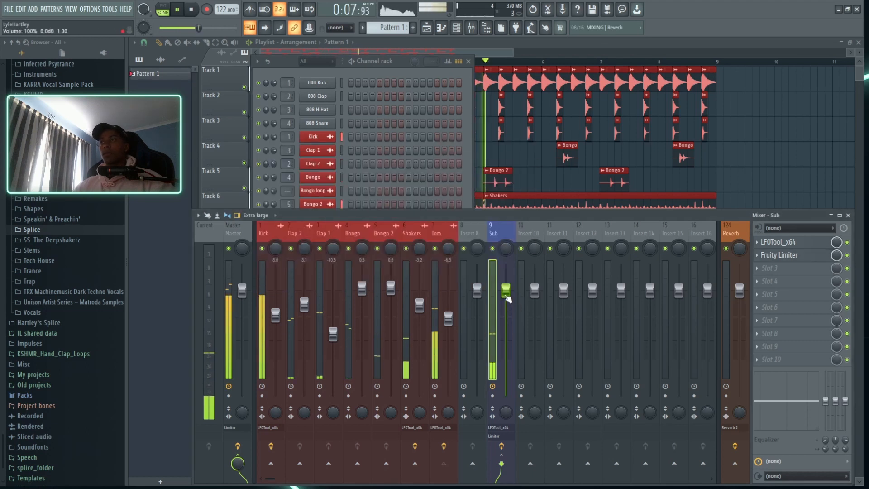
# - Stop playback, add a second copy of the sub pattern at bar 5 of Track 9, and rename the pattern Bass in blue
pyautogui.press('space')
pyautogui.click(848, 216)
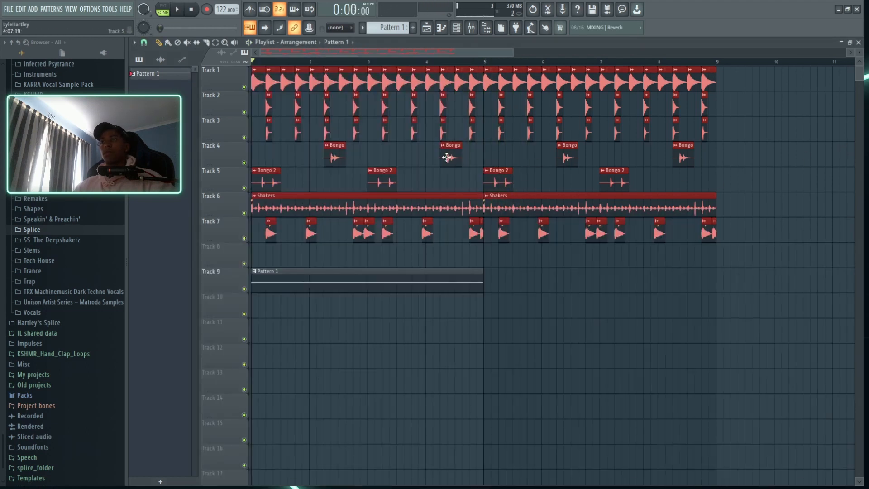
pyautogui.click(488, 285)
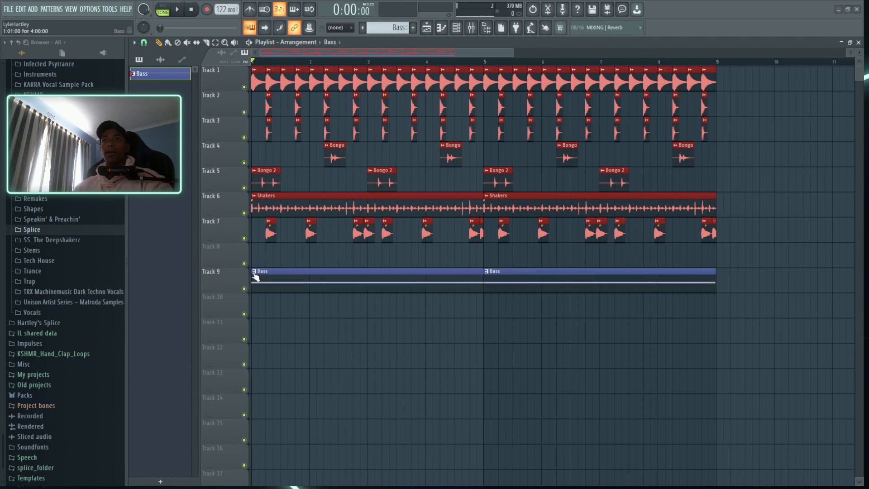
# - Create an empty Pattern 2 and add a second Serum_x64 instrument channel
pyautogui.click(457, 28)
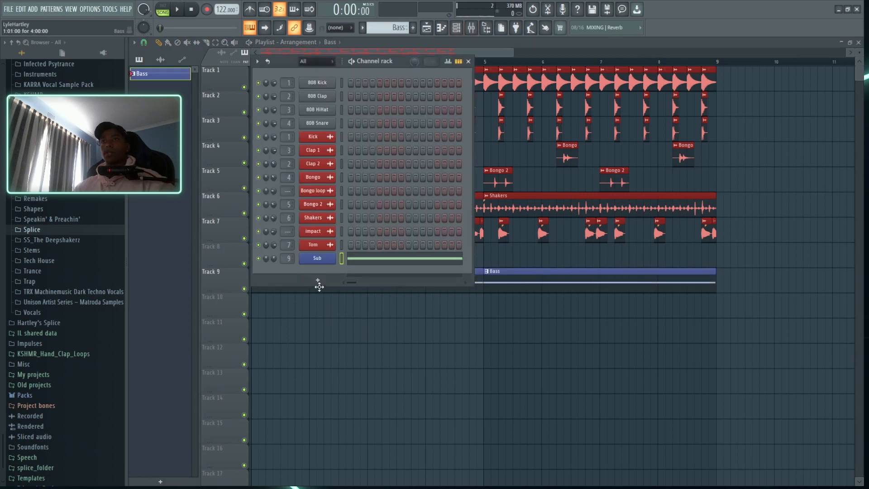
pyautogui.click(413, 28)
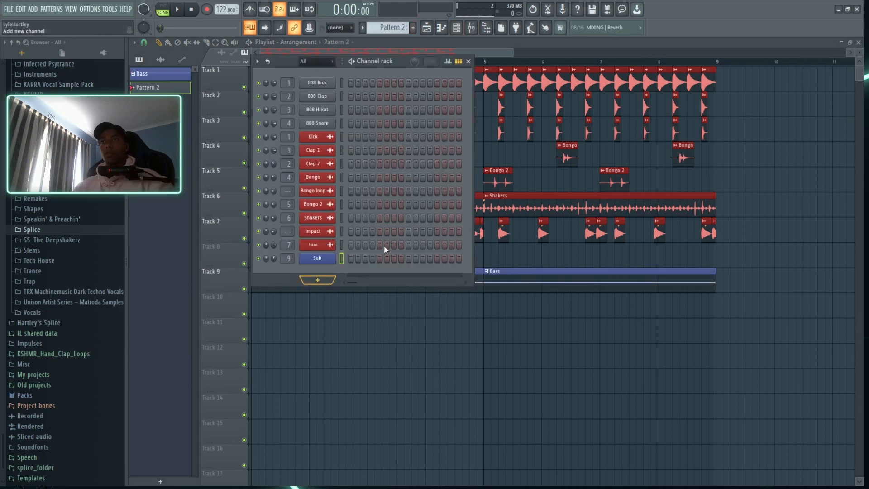
pyautogui.moveTo(383, 142); pyautogui.dragTo(432, 93)
# - Enable Serum's oscillator B and filter, advance the filter type two entries past MG Low 12, and lower its cutoff
pyautogui.click(439, 136)
pyautogui.click(563, 136)
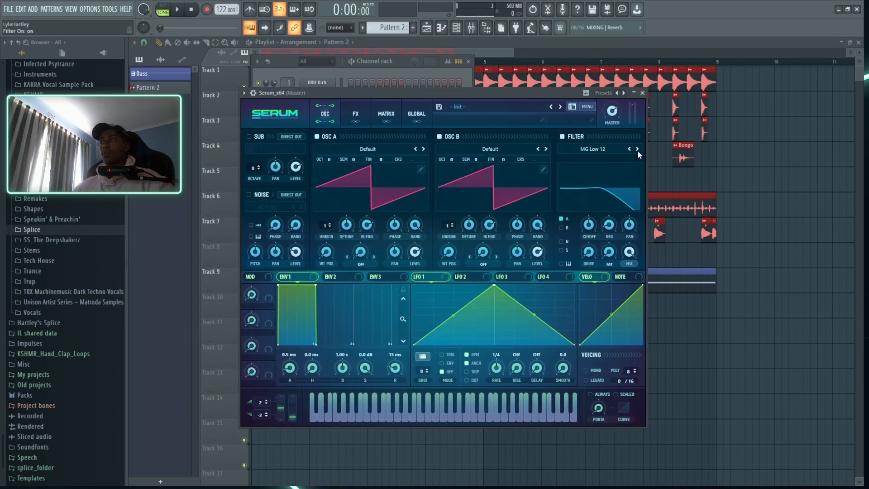
pyautogui.click(639, 148)
pyautogui.click(639, 149)
pyautogui.moveTo(589, 228); pyautogui.dragTo(589, 239)
pyautogui.click(643, 93)
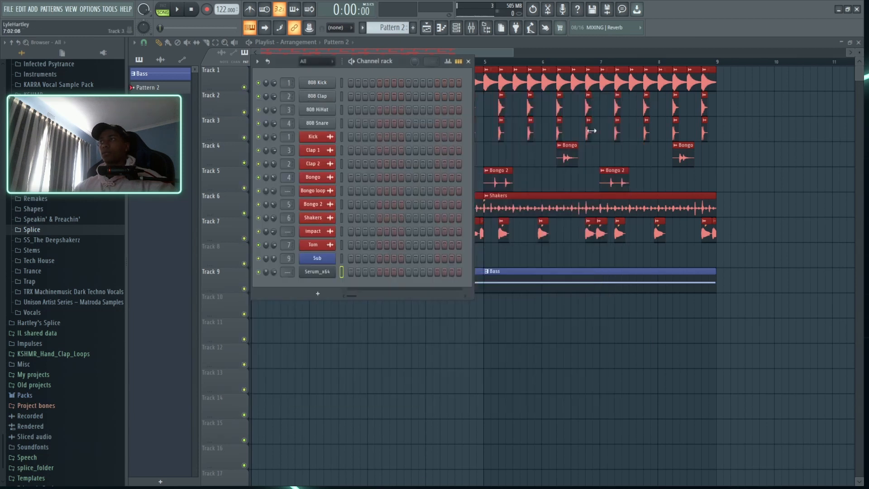
# - Draw a four-bar G minor chord of G4, A#4 and D5 for the new Serum channel in Pattern 2
pyautogui.click(325, 274)
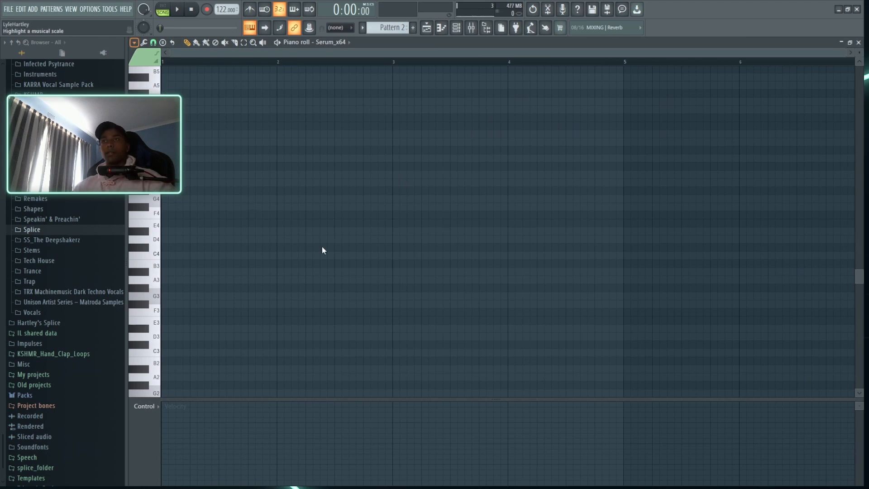
pyautogui.moveTo(229, 294); pyautogui.dragTo(195, 199)
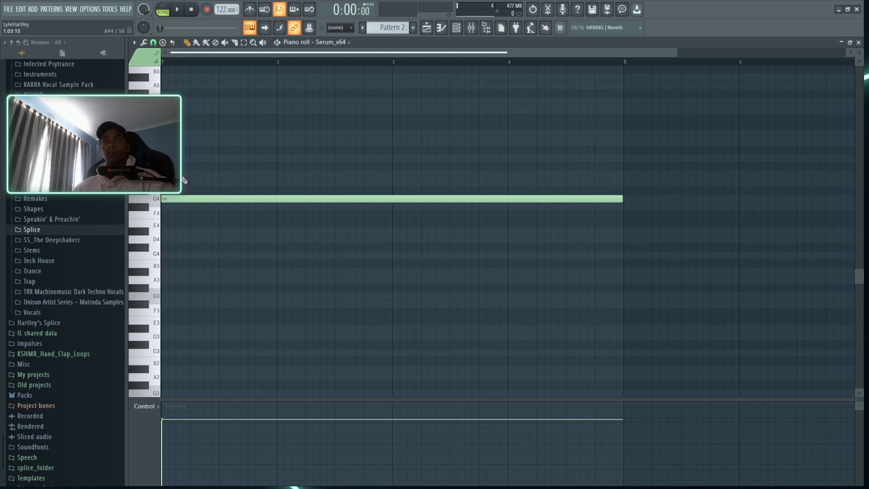
pyautogui.click(168, 142)
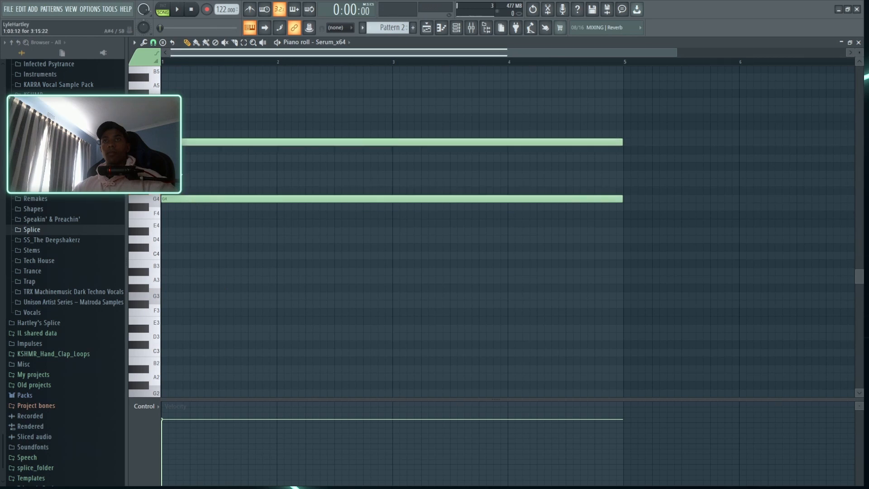
pyautogui.click(184, 177)
pyautogui.click(860, 43)
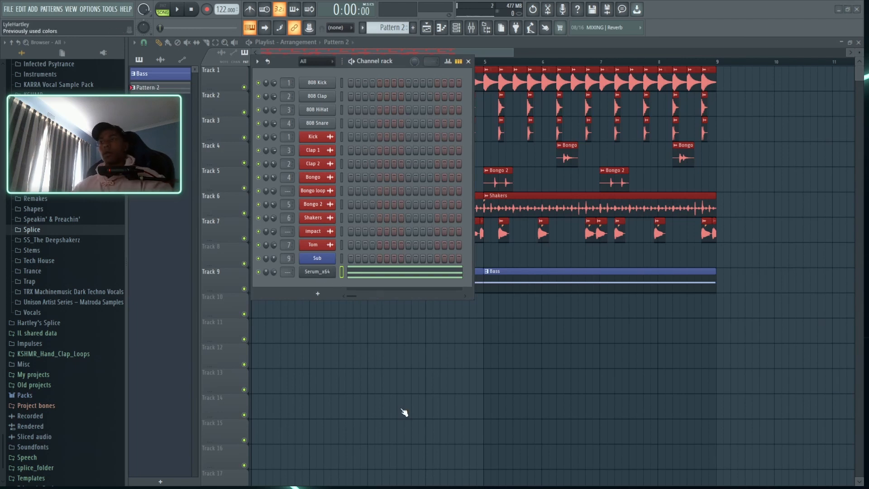
# - Assign the new Serum channel to mixer insert 10, name it Chords in green, and set its fader to about -2 dB
pyautogui.press('F9')
pyautogui.click(536, 238)
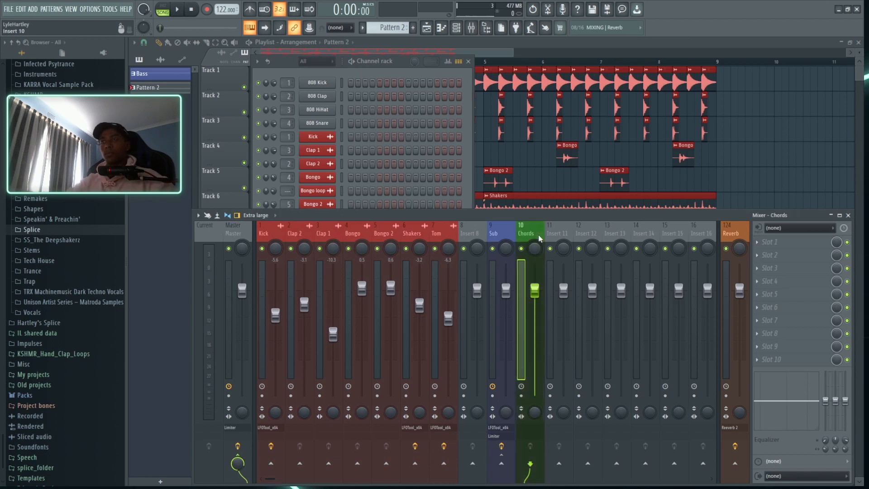
pyautogui.press('space')
pyautogui.moveTo(535, 291); pyautogui.dragTo(534, 300)
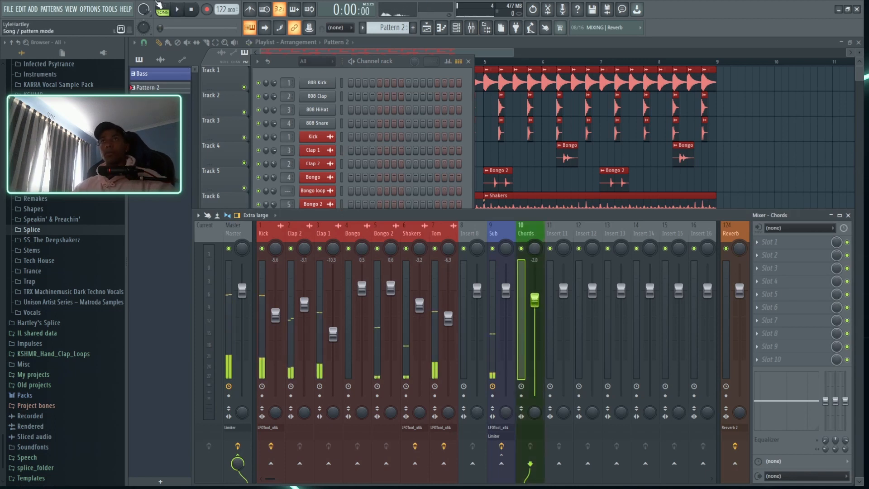
# - Switch playback to pattern mode and raise the Chords pattern's A#4 and D5 notes by one octave
pyautogui.click(163, 9)
pyautogui.click(406, 78)
pyautogui.click(380, 275)
pyautogui.press('space')
pyautogui.moveTo(247, 131); pyautogui.dragTo(252, 183)
pyautogui.press('Delete')
pyautogui.hotkey('ctrl', 'Up')
pyautogui.scroll(-2, 297, 94)
pyautogui.scroll(3, 300, 113)
pyautogui.press('space')
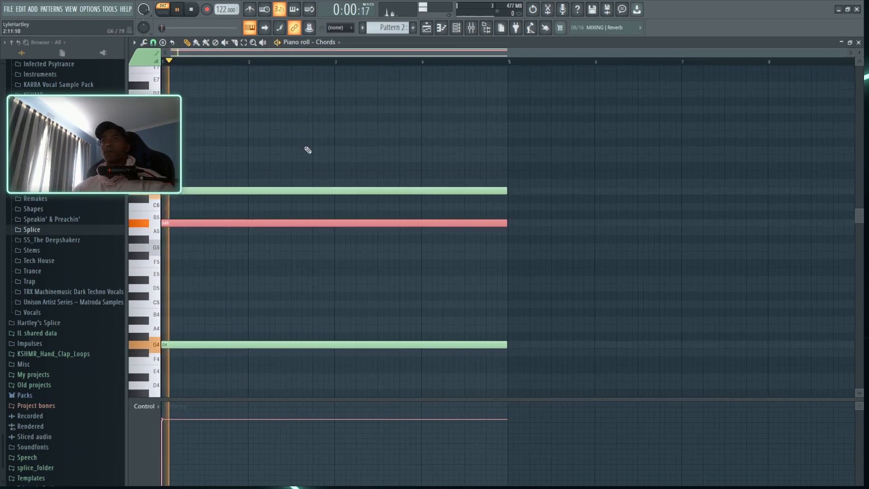
# - Replace the chord's A#5 note with a four-bar G5 note between G4 and D6
pyautogui.scroll(-1, 310, 152)
pyautogui.keyDown('ctrl'); pyautogui.click(347, 177); pyautogui.keyUp('ctrl')
pyautogui.keyDown('ctrl'); pyautogui.click(437, 149); pyautogui.keyUp('ctrl')
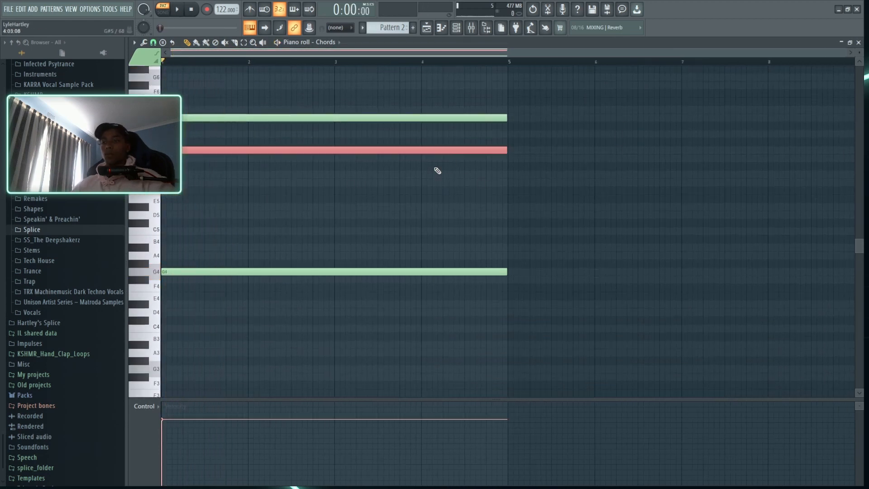
pyautogui.hotkey('ctrl', 'Down')
pyautogui.keyDown('ctrl'); pyautogui.click(445, 155); pyautogui.keyUp('ctrl')
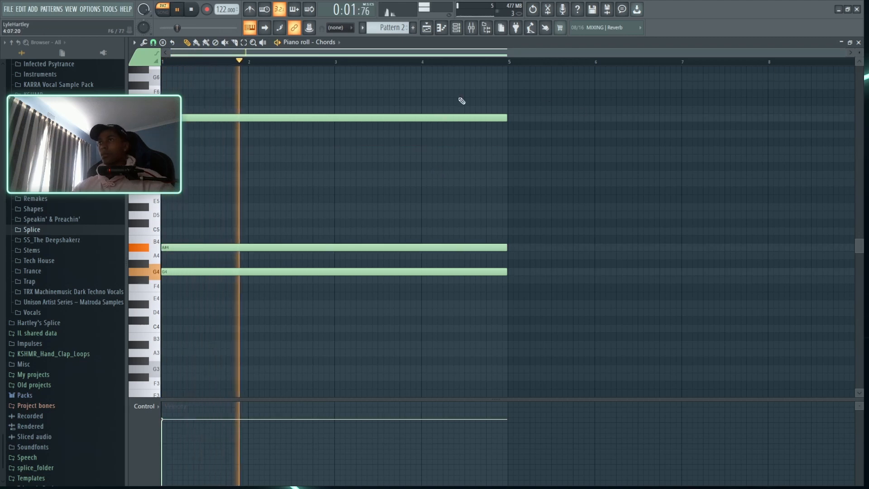
pyautogui.rightClick(266, 247)
pyautogui.press('space')
pyautogui.press('space')
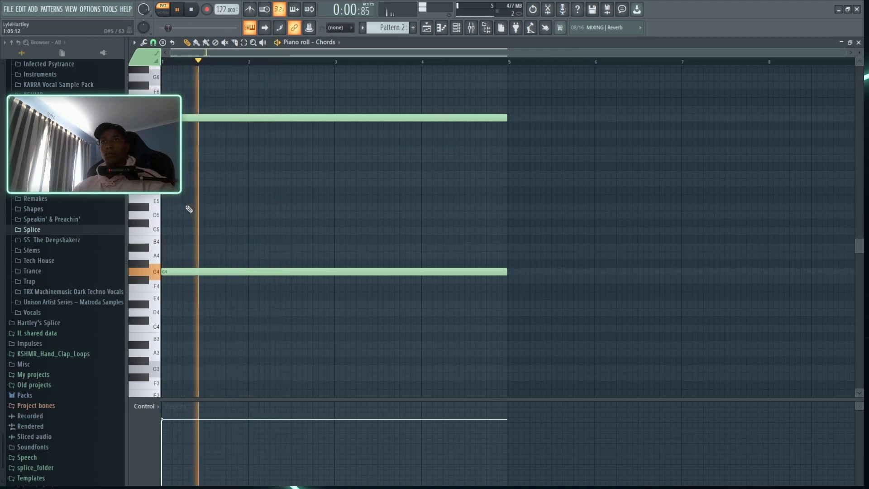
pyautogui.press('space')
pyautogui.click(166, 175)
pyautogui.press('space')
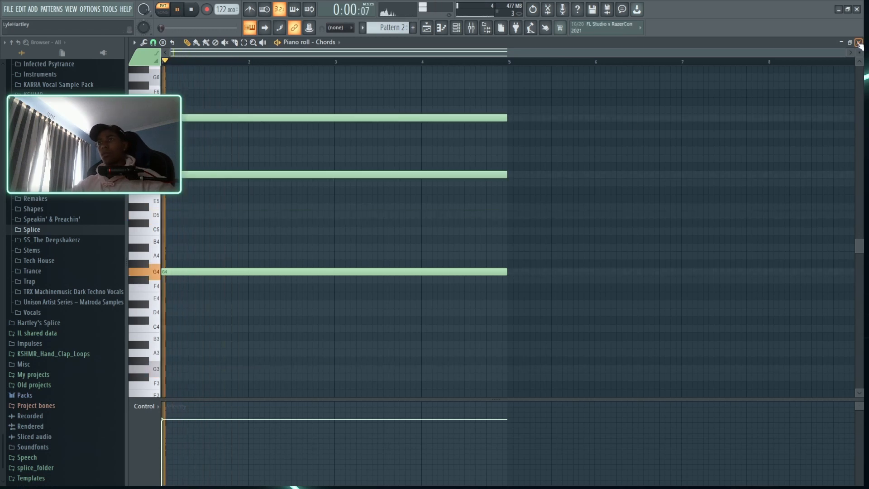
pyautogui.click(859, 43)
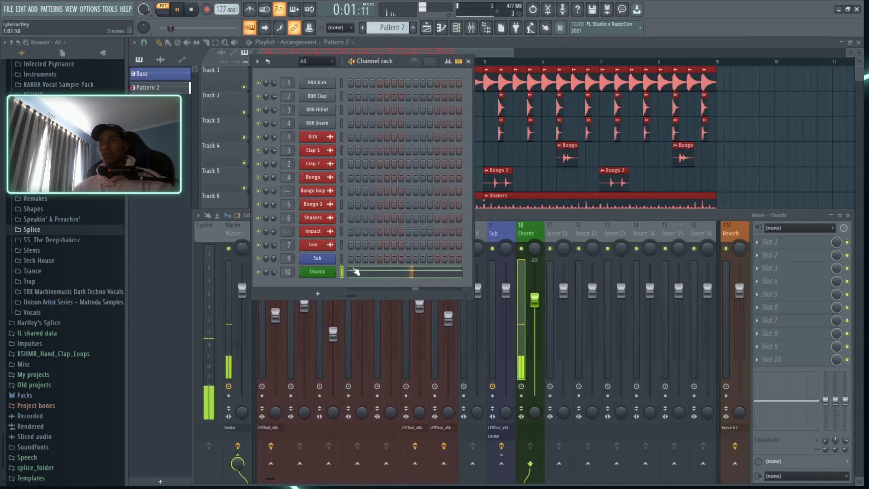
# - Set oscillator A of the Chords Serum to 5 unison voices and adjust its filter's cutoff, resonance and drive
pyautogui.click(336, 266)
pyautogui.moveTo(325, 226); pyautogui.dragTo(353, 266)
pyautogui.moveTo(589, 226); pyautogui.dragTo(592, 234)
pyautogui.moveTo(609, 225); pyautogui.dragTo(605, 240)
pyautogui.press('space')
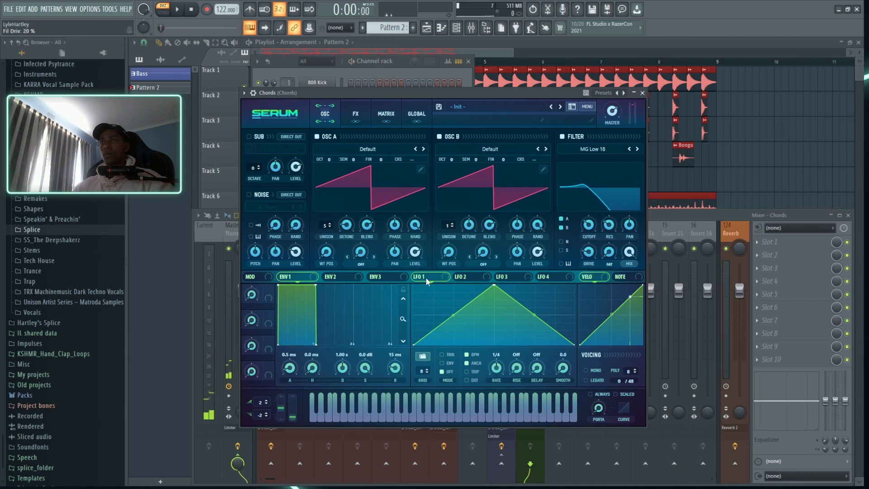
# - Modulate the cutoff of an MG Low 24 filter with LFO 1 at a one-bar rate, amount 10, with cutoff about 89 Hz
pyautogui.moveTo(583, 218); pyautogui.dragTo(582, 244)
pyautogui.press('space')
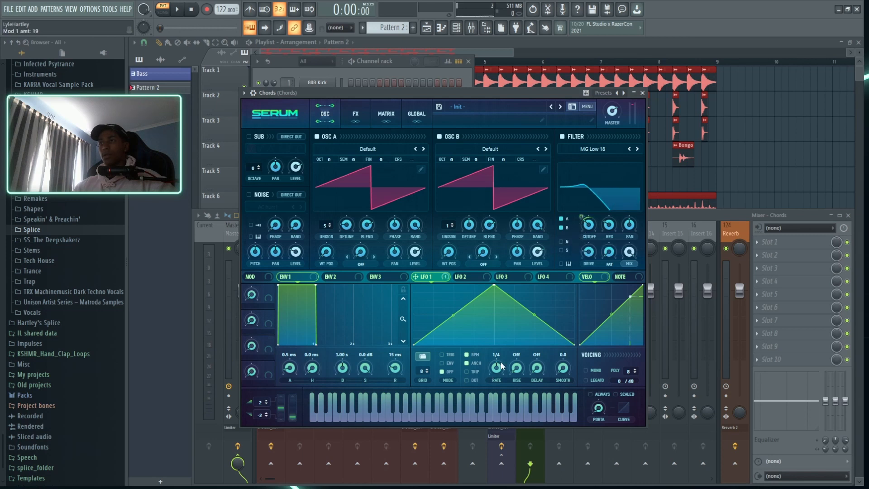
pyautogui.moveTo(496, 368); pyautogui.dragTo(495, 378)
pyautogui.moveTo(582, 229); pyautogui.dragTo(581, 219)
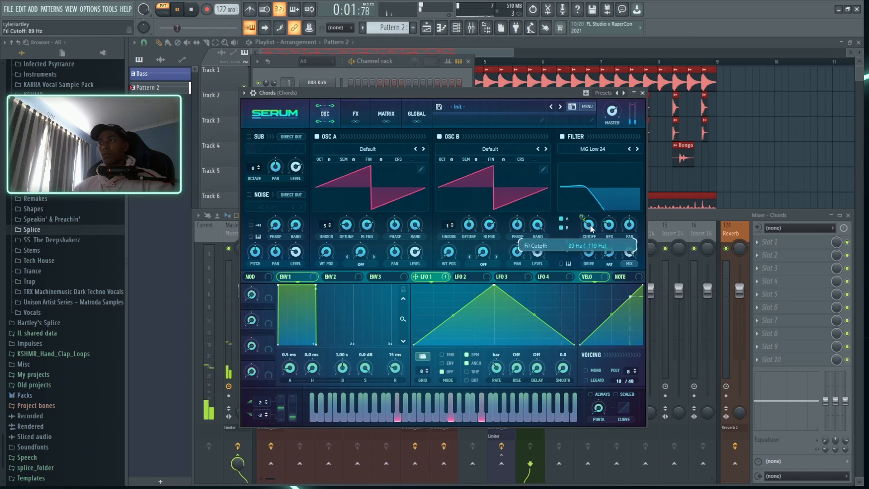
pyautogui.moveTo(582, 219); pyautogui.dragTo(579, 213)
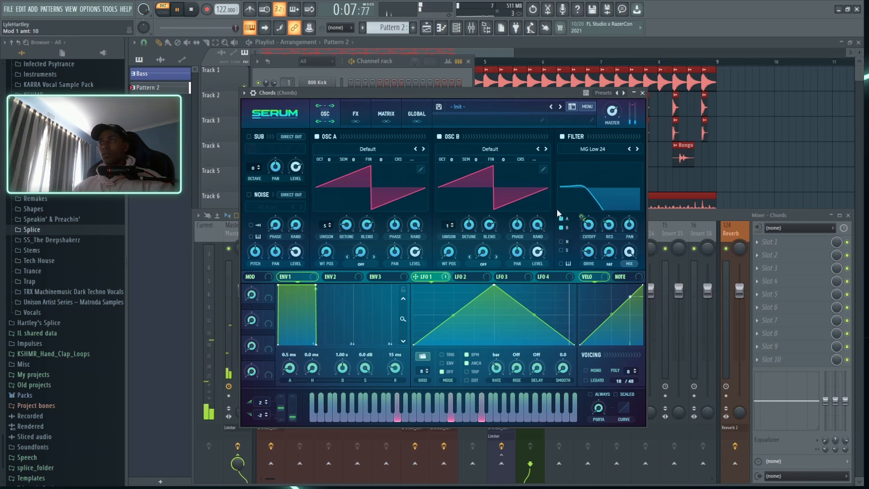
# - Enable Serum's Hyper/Dimension effect with Dimension size at 14% and Dimension mix at 49%
pyautogui.click(342, 115)
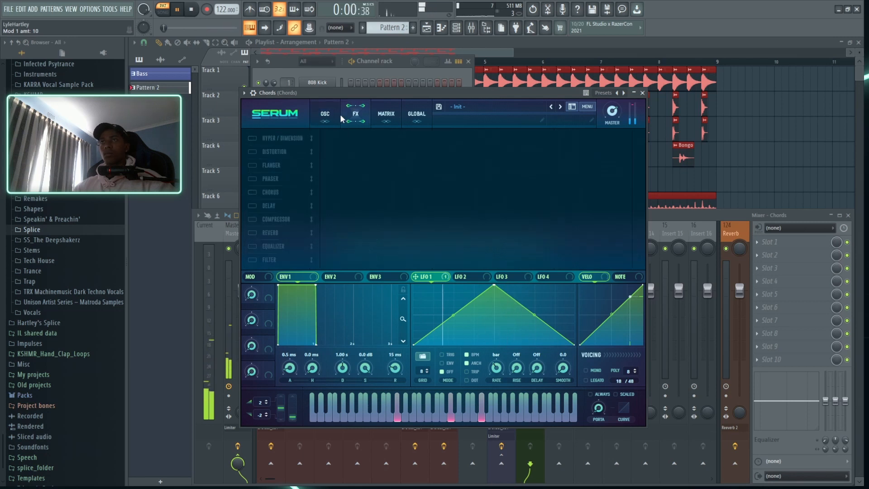
pyautogui.click(252, 138)
pyautogui.moveTo(566, 153); pyautogui.dragTo(562, 179)
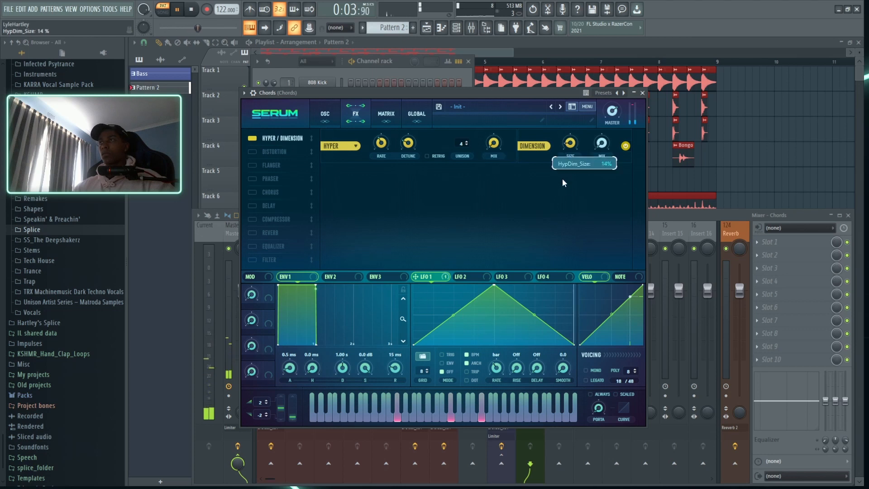
pyautogui.moveTo(601, 143); pyautogui.dragTo(603, 163)
pyautogui.click(325, 114)
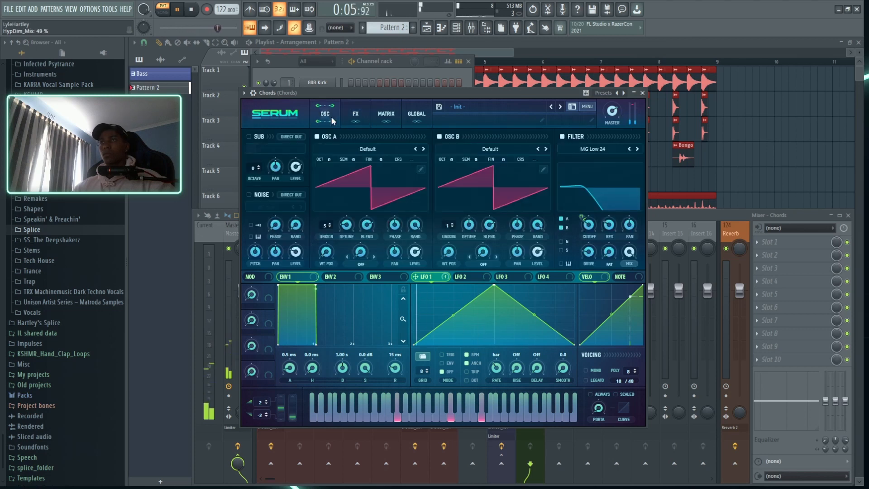
# - Lower oscillator A by one octave and transpose oscillator B up 5 semitones
pyautogui.click(584, 225)
pyautogui.moveTo(329, 159); pyautogui.dragTo(329, 187)
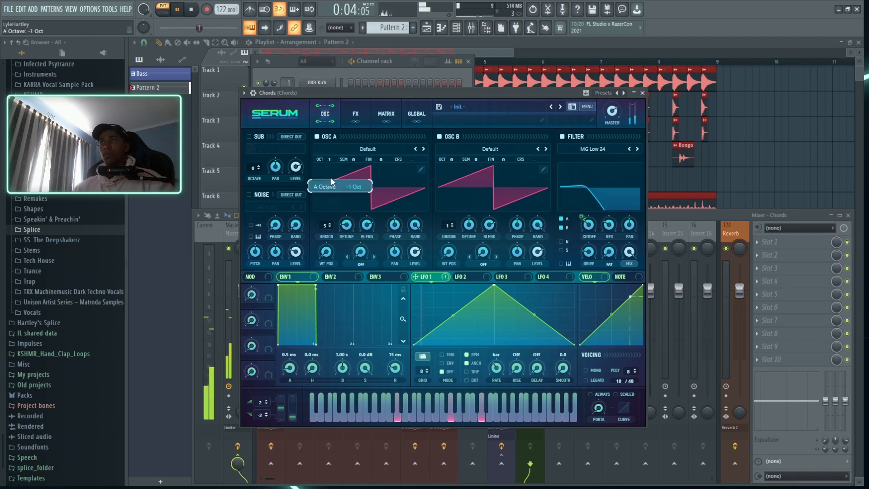
pyautogui.moveTo(478, 159)
pyautogui.mouseDown()
pyautogui.moveTo(484, 153)
pyautogui.moveTo(484, 162)
pyautogui.mouseUp()
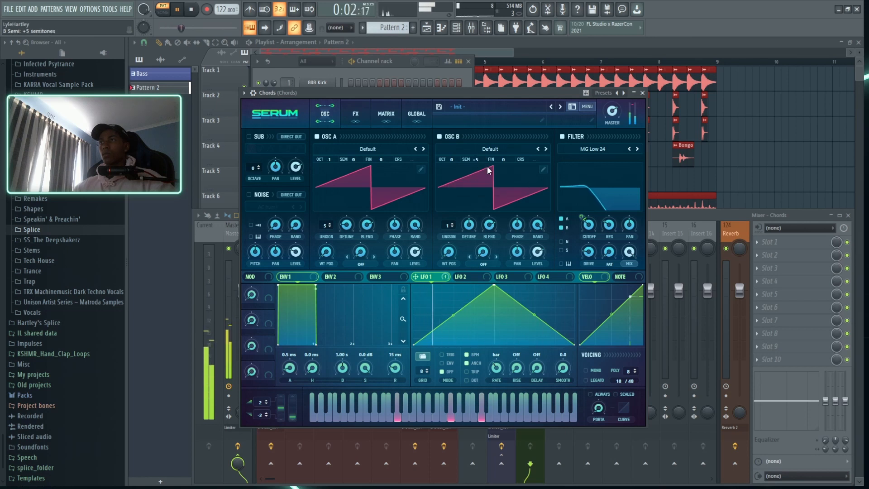
# - Set LFO 1 to a 1/4 triplet rate and change the filter to MG Low 12 with cutoff about 99 Hz
pyautogui.moveTo(501, 365)
pyautogui.mouseDown()
pyautogui.moveTo(506, 357)
pyautogui.moveTo(507, 370)
pyautogui.mouseUp()
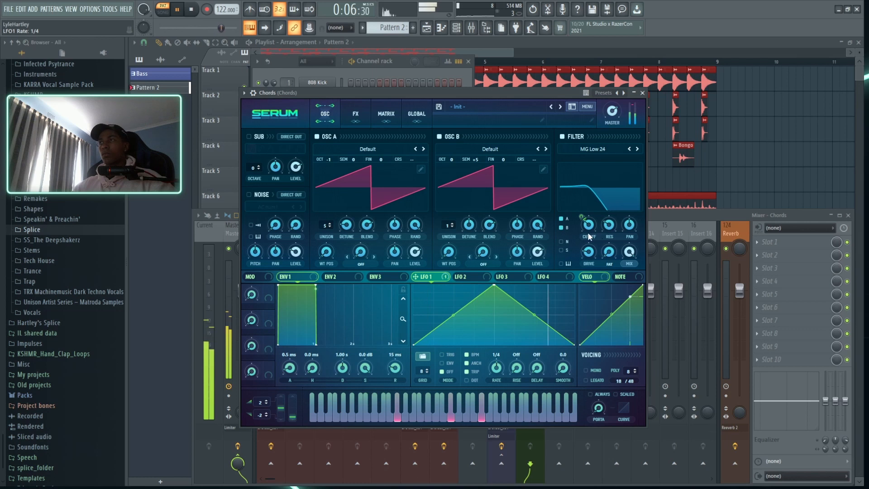
pyautogui.moveTo(592, 230)
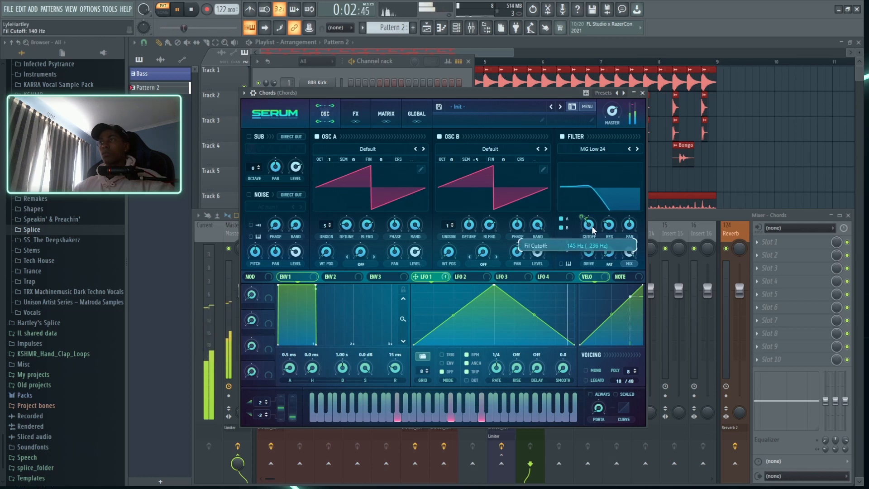
pyautogui.moveTo(581, 215)
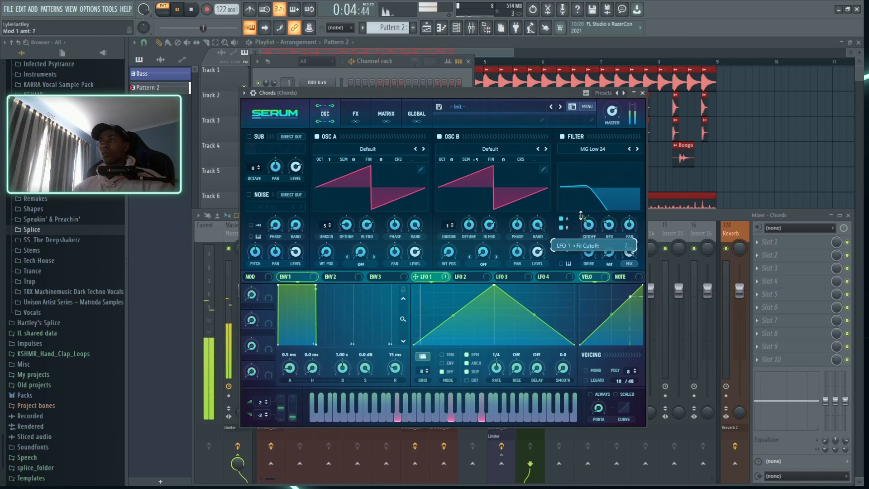
pyautogui.click(630, 148)
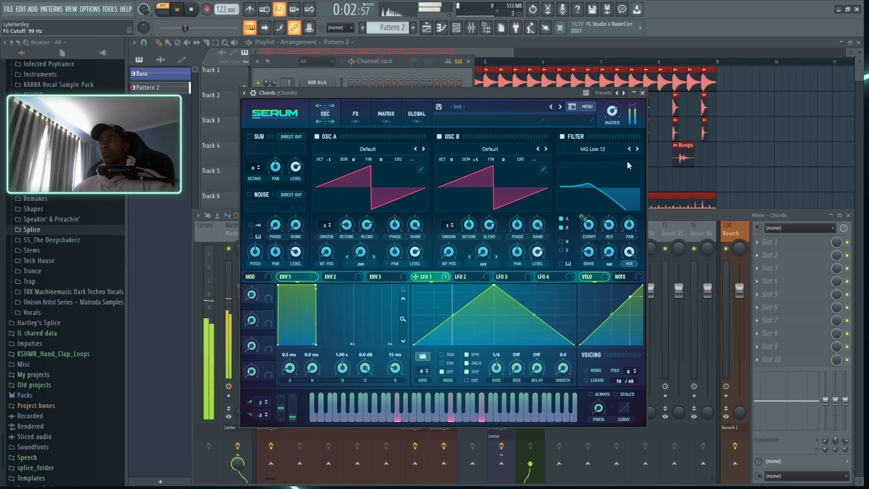
pyautogui.moveTo(584, 215)
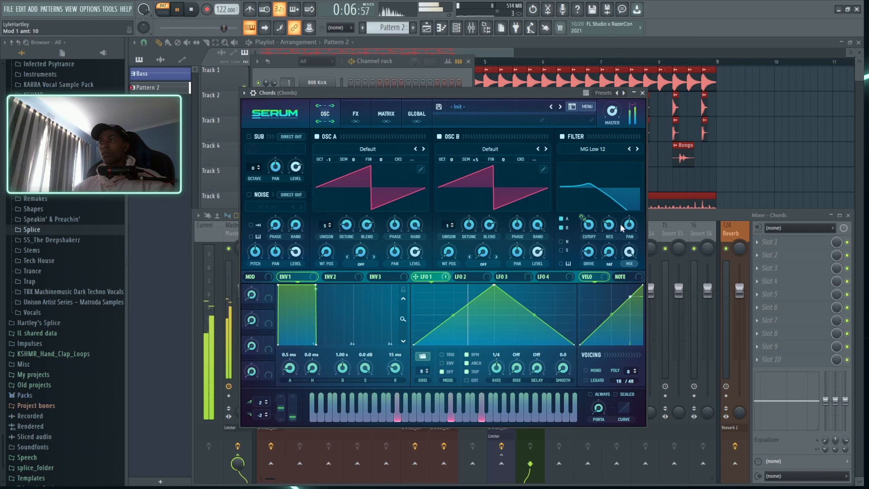
# - Lower Serum's oscillator B by one octave to match oscillator A
pyautogui.moveTo(452, 158); pyautogui.dragTo(451, 172)
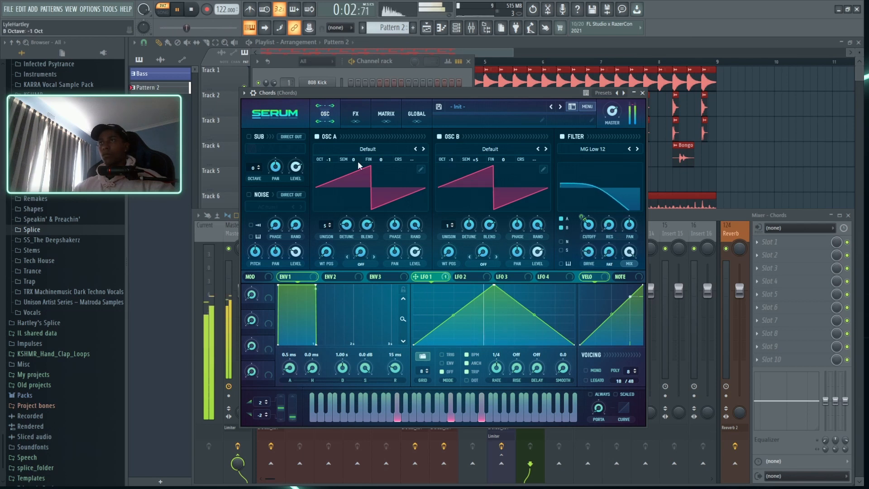
pyautogui.moveTo(329, 159); pyautogui.dragTo(333, 162)
pyautogui.click(355, 118)
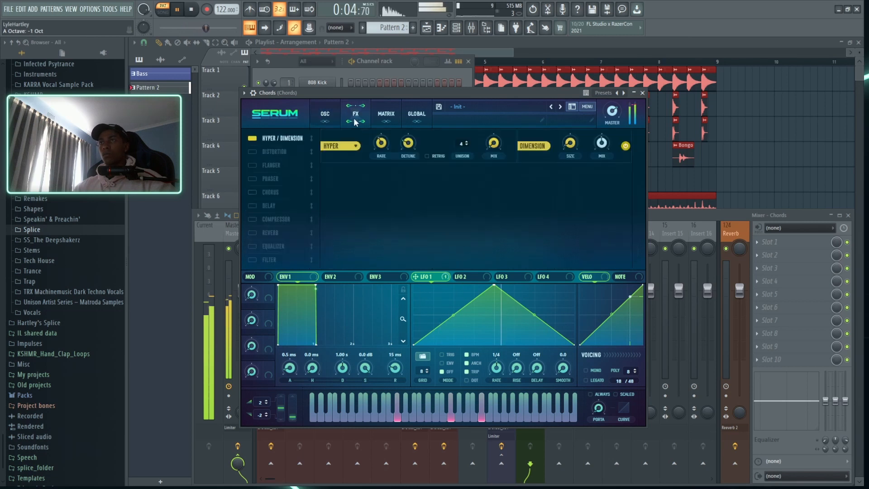
pyautogui.click(325, 116)
pyautogui.press('space')
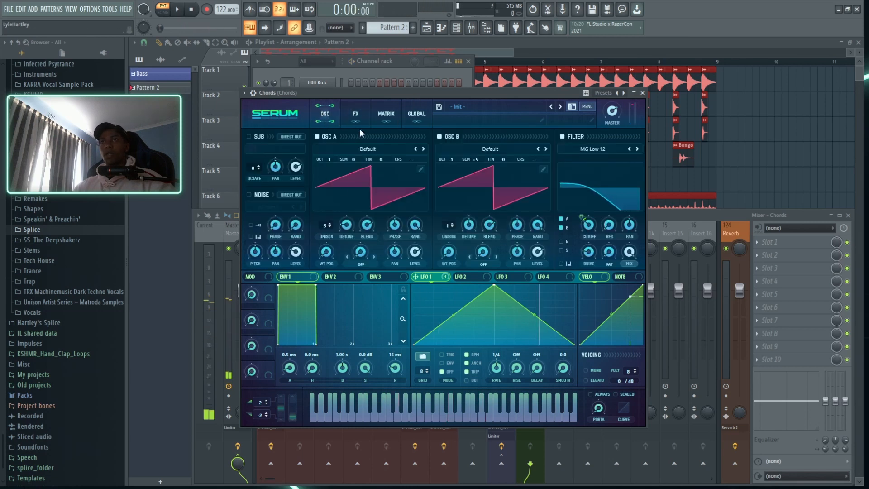
pyautogui.click(355, 115)
pyautogui.click(325, 115)
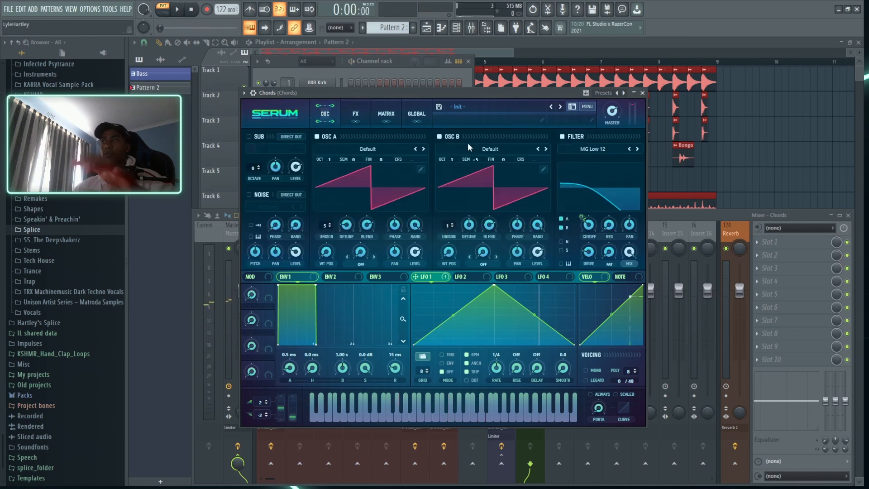
# - Enable Serum's hall reverb with low cut at 40% and mix at about 19%
pyautogui.click(356, 115)
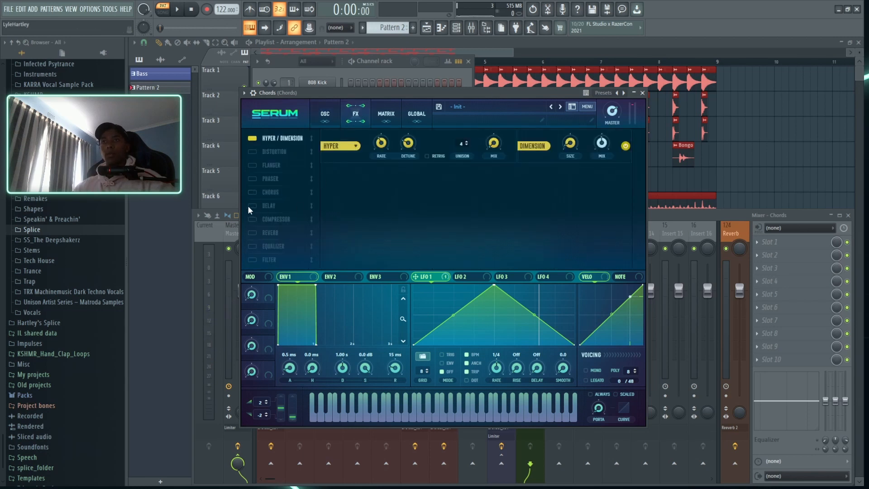
pyautogui.click(275, 233)
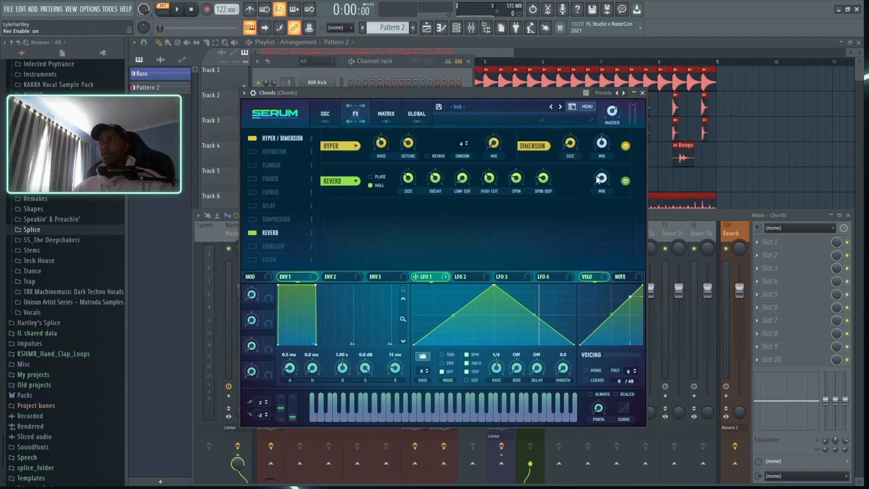
pyautogui.moveTo(604, 180)
pyautogui.moveTo(468, 177)
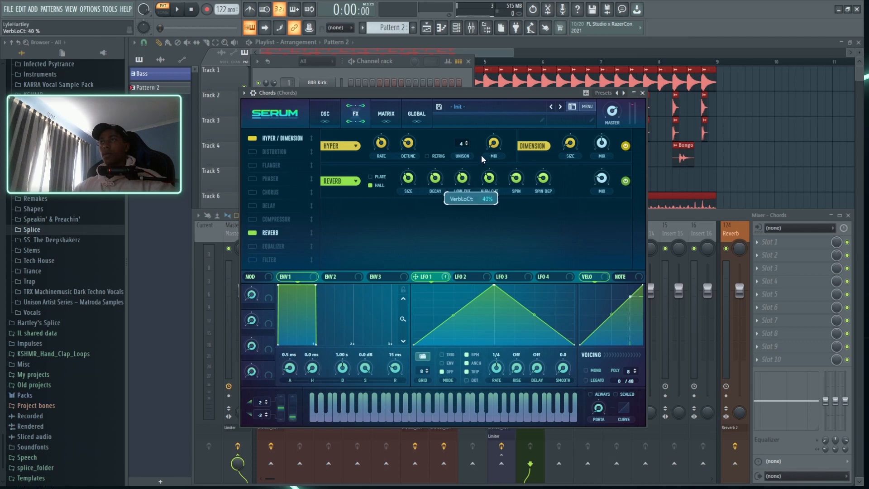
pyautogui.press('space')
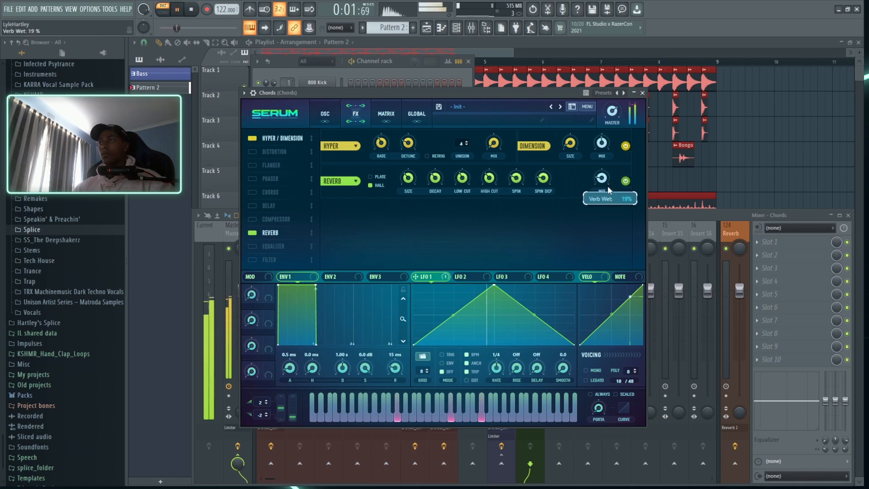
# - Set Serum's master volume to 65% and lengthen the release of envelope 1
pyautogui.moveTo(614, 114)
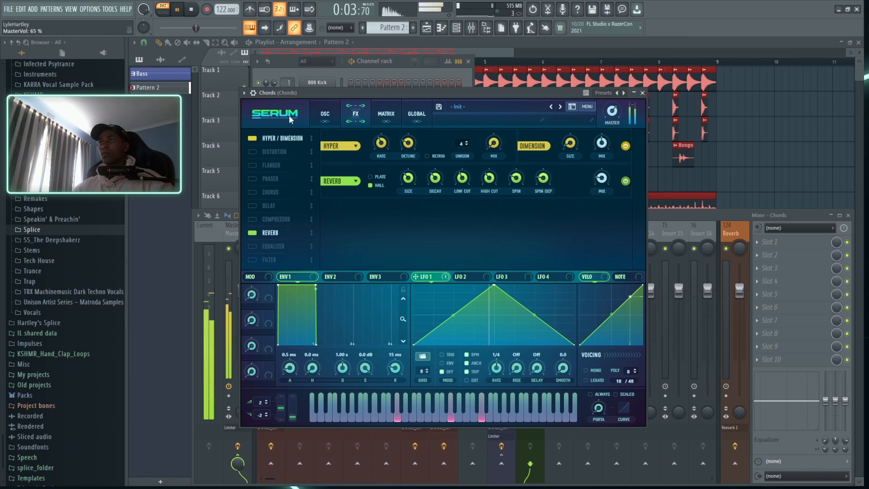
pyautogui.click(325, 115)
pyautogui.moveTo(395, 368); pyautogui.dragTo(395, 360)
pyautogui.click(643, 93)
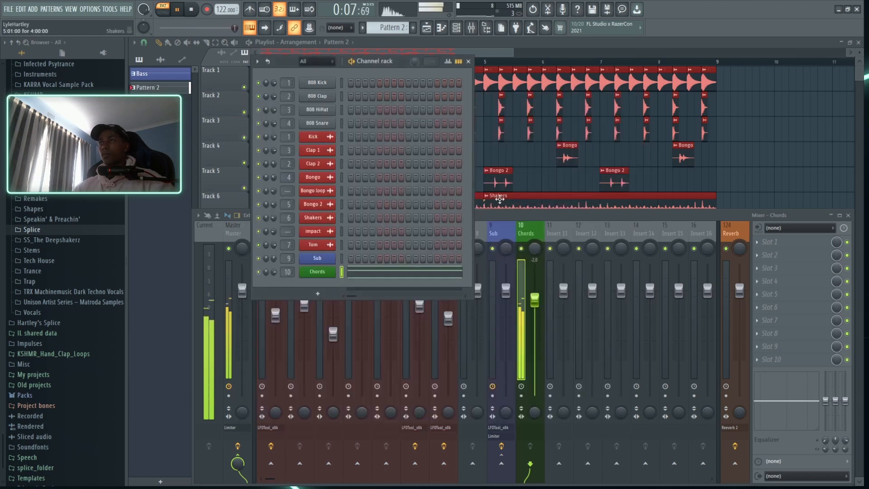
pyautogui.press('space')
# - Draw a second four-bar chord of D5, A5 and D6 from bar 5 in the Chords pattern
pyautogui.press('F7')
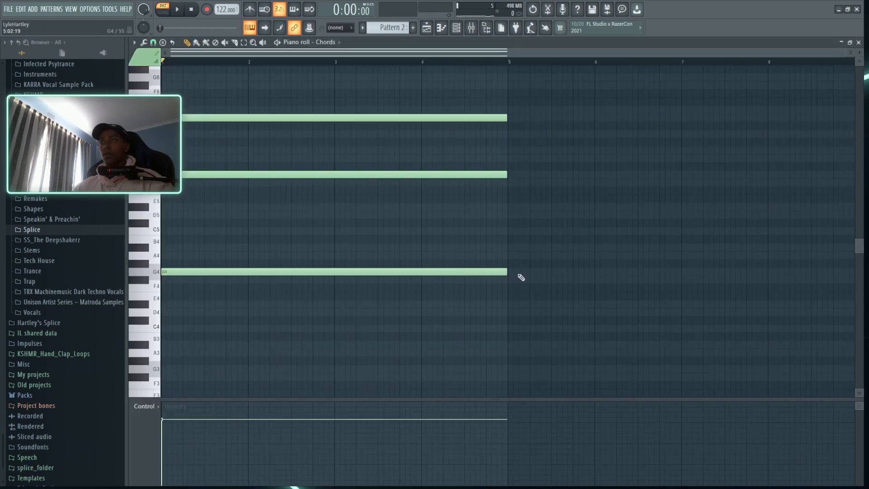
pyautogui.click(517, 216)
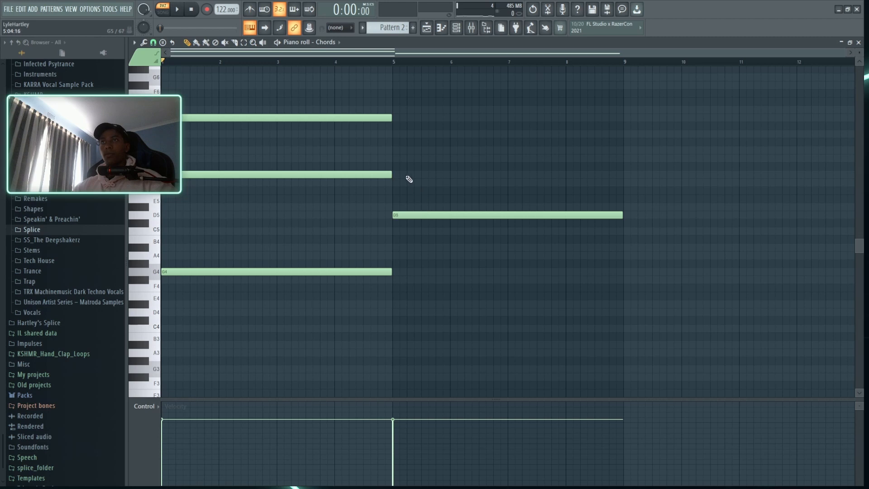
pyautogui.click(393, 158)
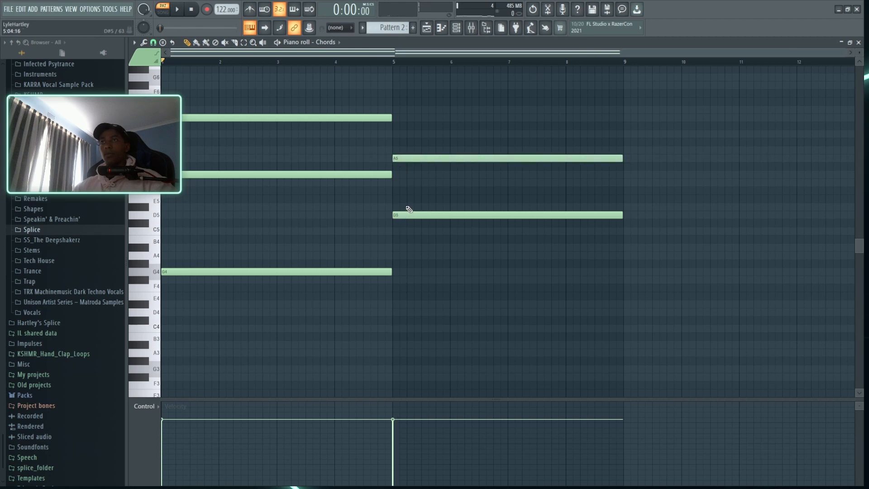
pyautogui.moveTo(396, 91); pyautogui.dragTo(429, 119)
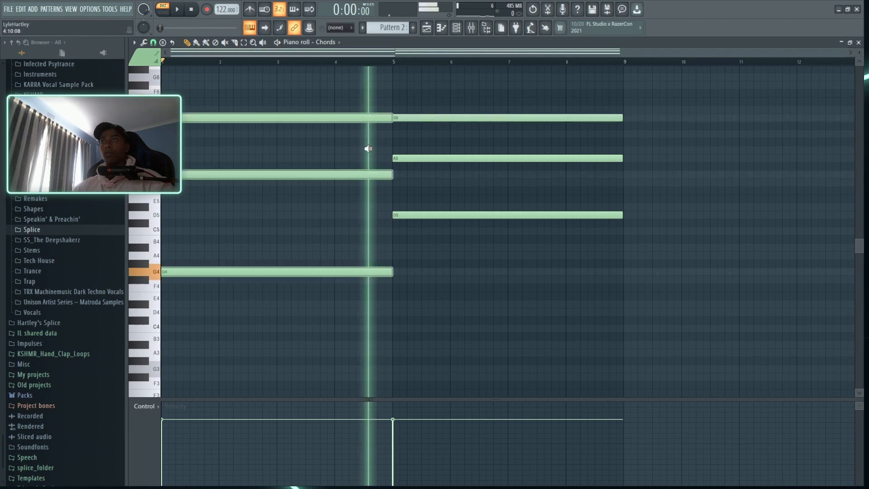
pyautogui.click(859, 43)
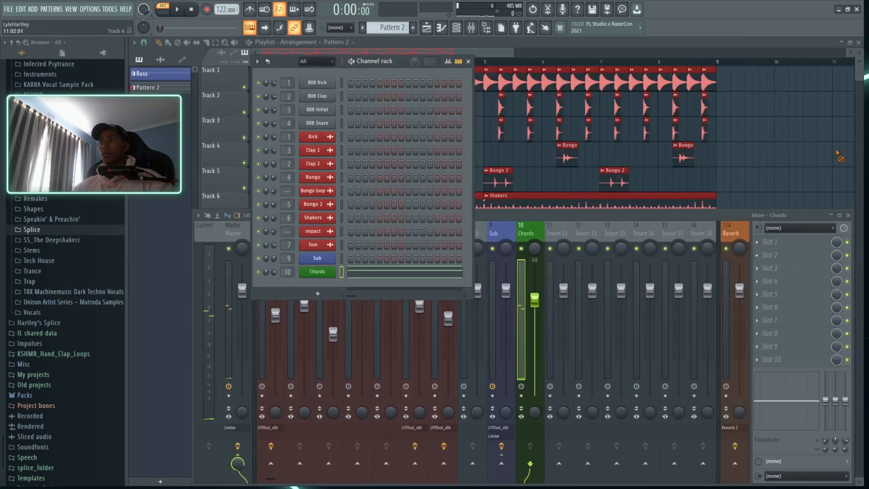
# - Load the Basic_Cjw wavetable in oscillator A of the Chords Serum and set its wavetable position to 48
pyautogui.click(827, 183)
pyautogui.moveTo(340, 316); pyautogui.dragTo(283, 302)
pyautogui.press('space')
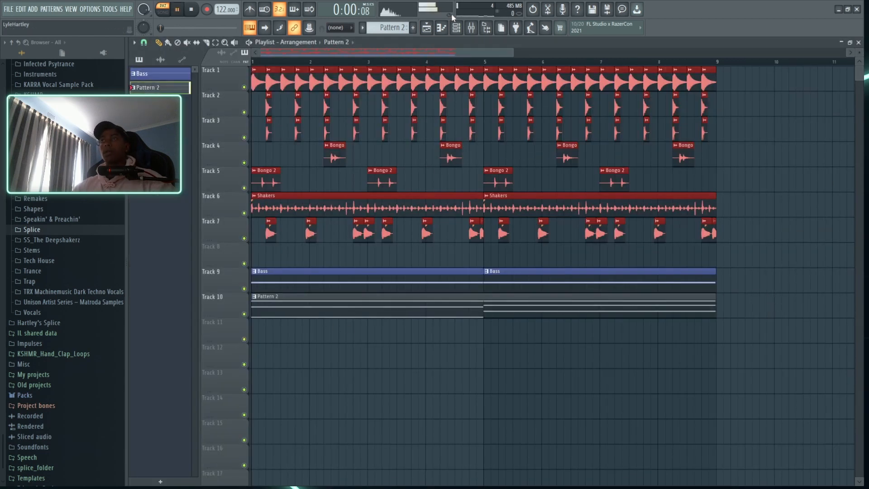
pyautogui.click(456, 28)
pyautogui.click(317, 272)
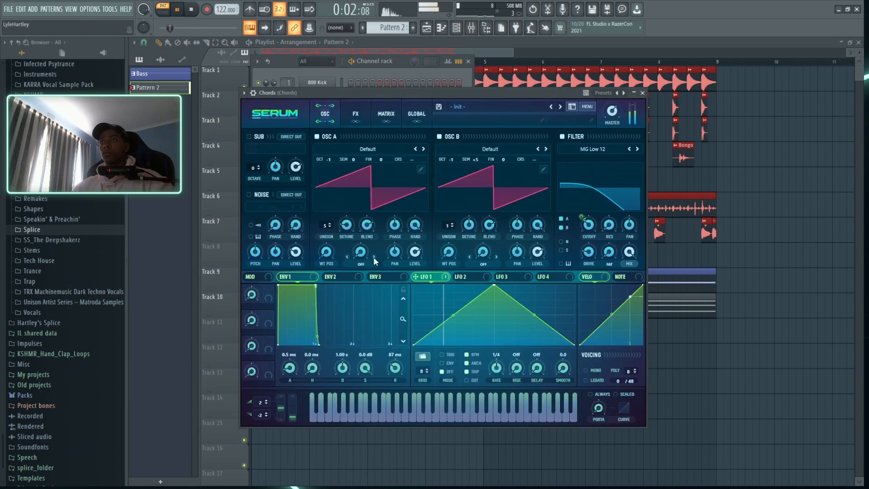
pyautogui.press('space')
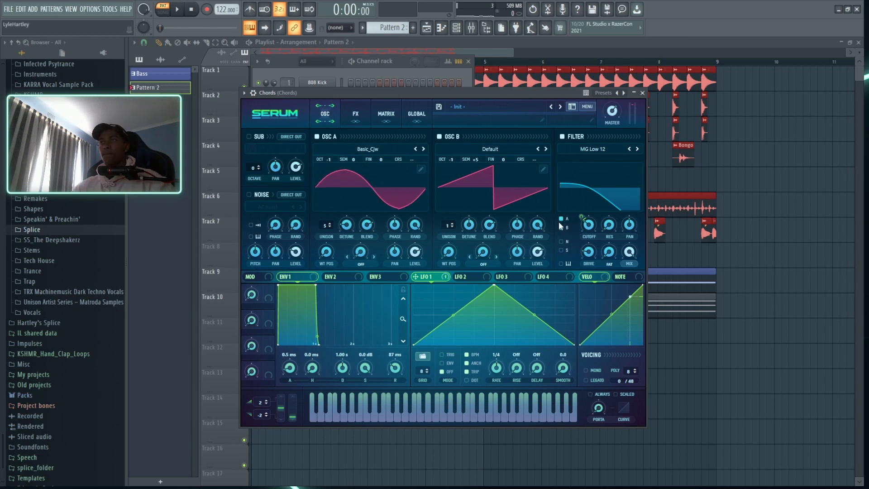
pyautogui.moveTo(327, 261); pyautogui.dragTo(342, 232)
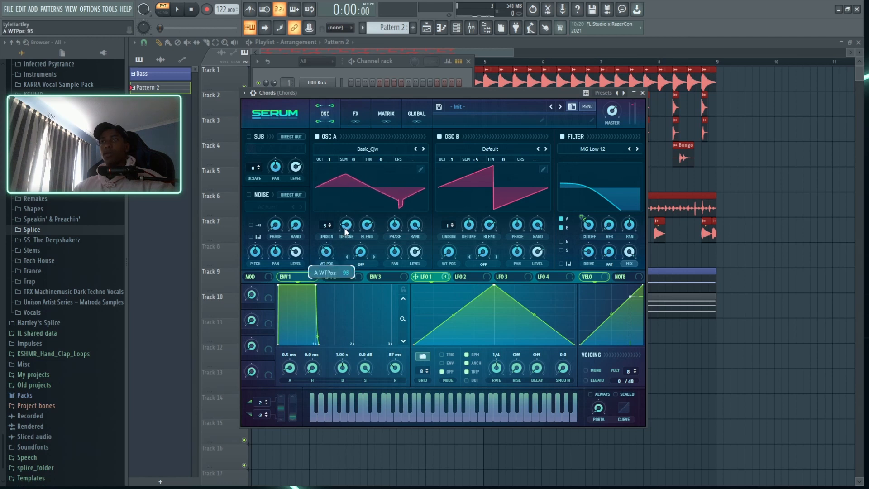
# - Assign LFO 2 to oscillator A's wavetable position with an amount of 32 and a rate of one bar
pyautogui.click(460, 279)
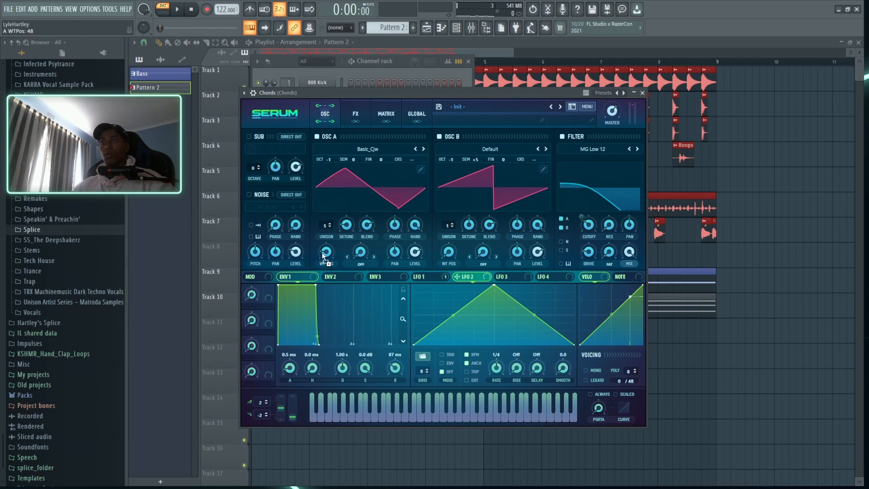
pyautogui.moveTo(317, 244)
pyautogui.mouseDown()
pyautogui.moveTo(316, 270)
pyautogui.moveTo(320, 238)
pyautogui.mouseUp()
pyautogui.press('space')
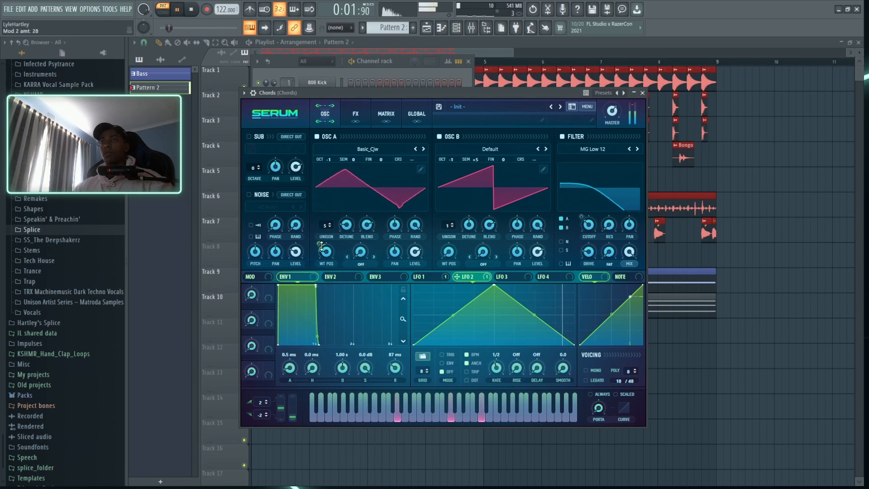
pyautogui.moveTo(497, 366); pyautogui.dragTo(498, 371)
pyautogui.moveTo(318, 247); pyautogui.dragTo(318, 242)
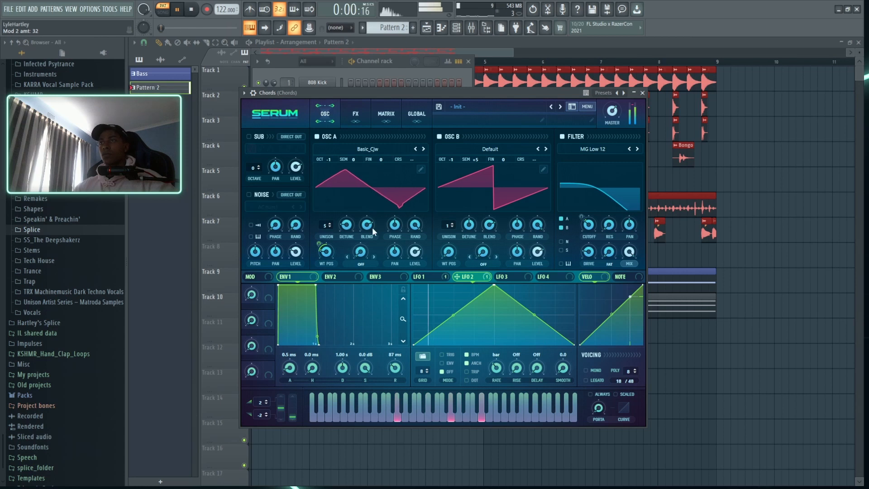
# - Insert Fruity parametric EQ 2 and a 1/4-rate LFOTool on the Chords mixer track and lower its fader to about -7.5 dB
pyautogui.click(355, 114)
pyautogui.click(642, 93)
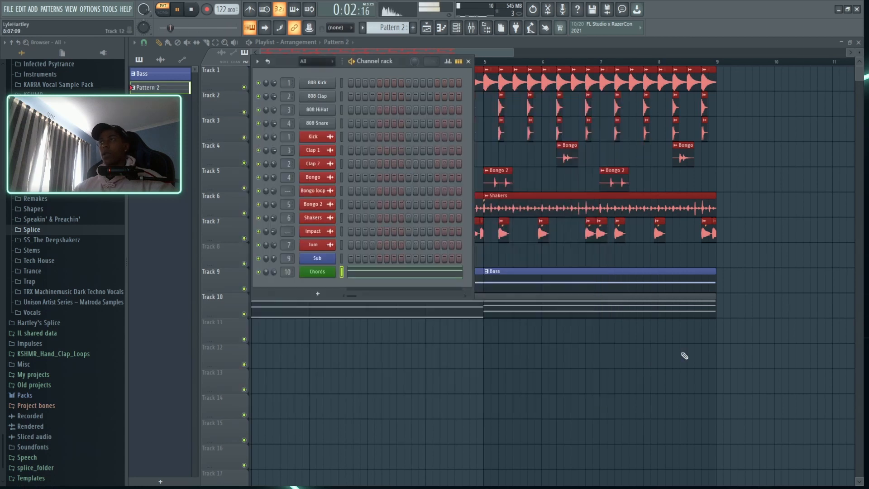
pyautogui.click(667, 288)
pyautogui.press('space')
pyautogui.press('l')
pyautogui.press('F9')
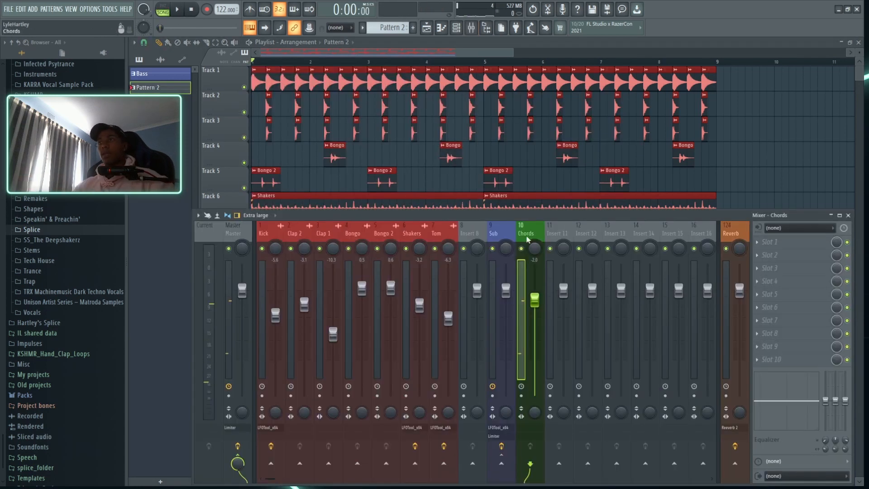
pyautogui.scroll(-1, 463, 135)
pyautogui.scroll(3, 463, 141)
pyautogui.moveTo(252, 206); pyautogui.dragTo(283, 200)
pyautogui.press('space')
pyautogui.click(163, 9)
pyautogui.moveTo(535, 298); pyautogui.dragTo(534, 323)
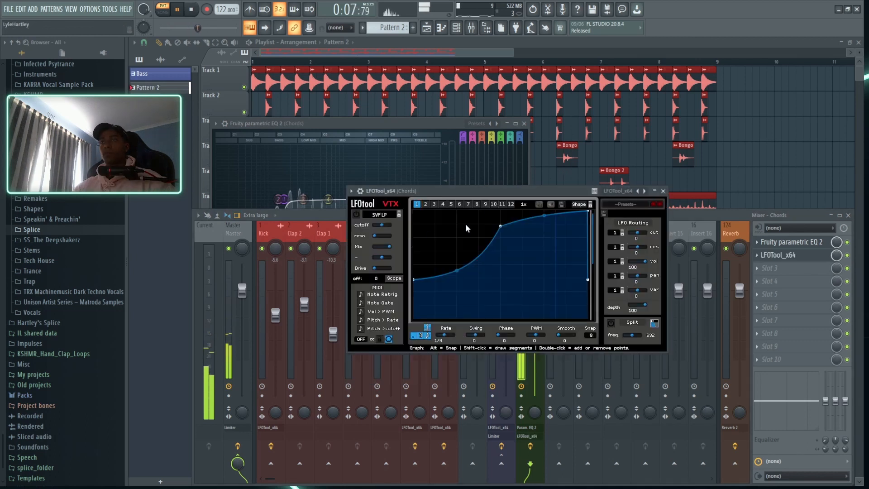
pyautogui.click(663, 191)
pyautogui.click(524, 123)
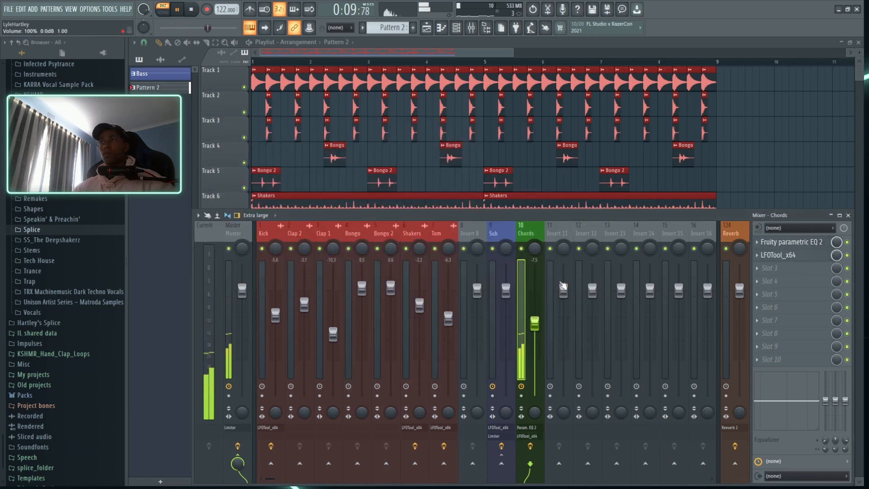
# - Play the full arrangement in song mode and set the Chords mixer fader to about -4.6 dB
pyautogui.press('F9')
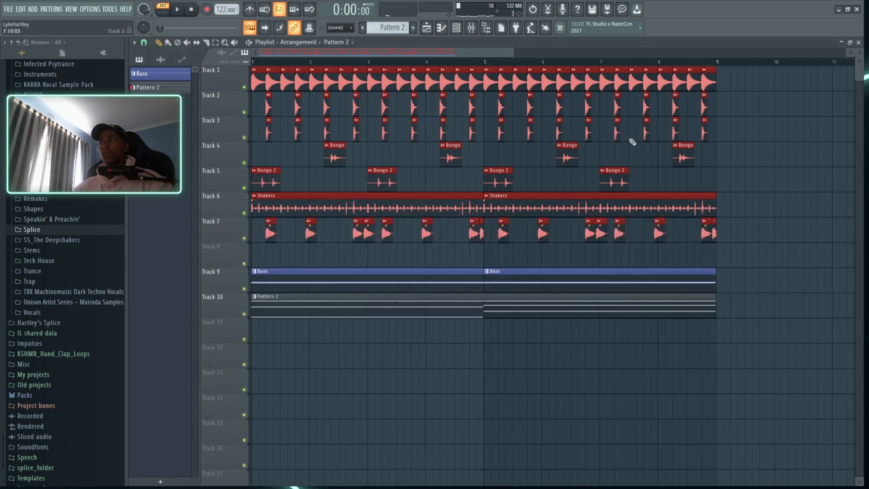
pyautogui.press('l')
pyautogui.press('F9')
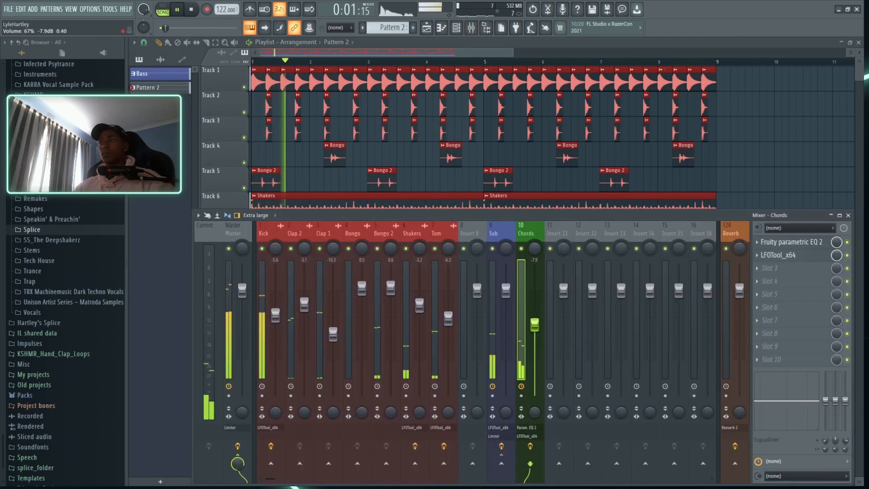
pyautogui.moveTo(534, 314); pyautogui.dragTo(534, 309)
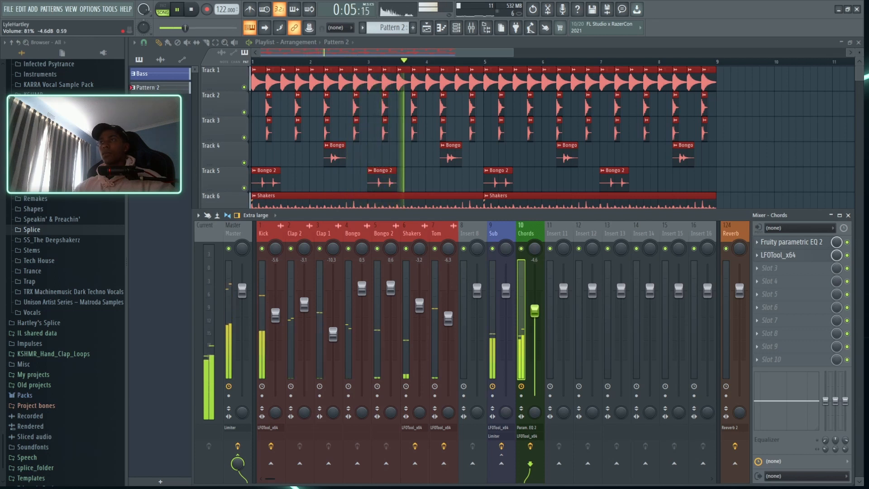
pyautogui.press('space')
pyautogui.press('F9')
# - Shorten both chords in the Chords piano roll to two bars each and move the second chord to bar 3
pyautogui.doubleClick(524, 296)
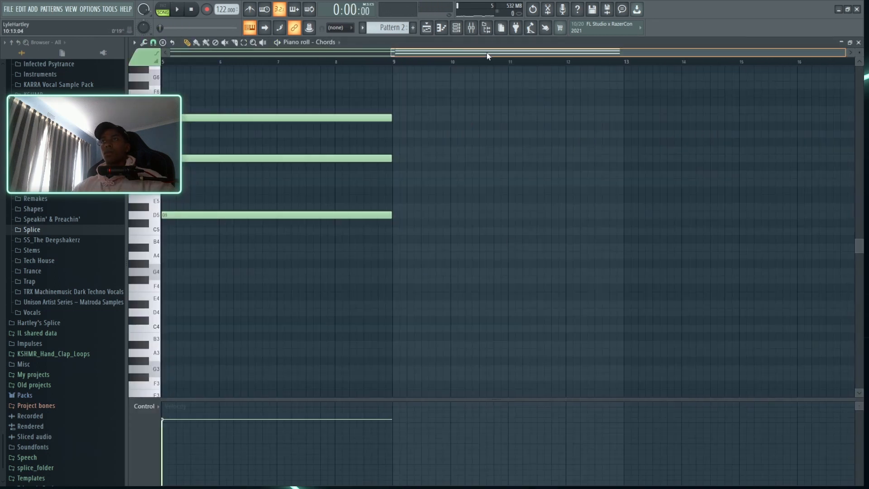
pyautogui.moveTo(494, 56); pyautogui.dragTo(268, 56)
pyautogui.scroll(1, 305, 225)
pyautogui.moveTo(316, 110); pyautogui.dragTo(274, 308)
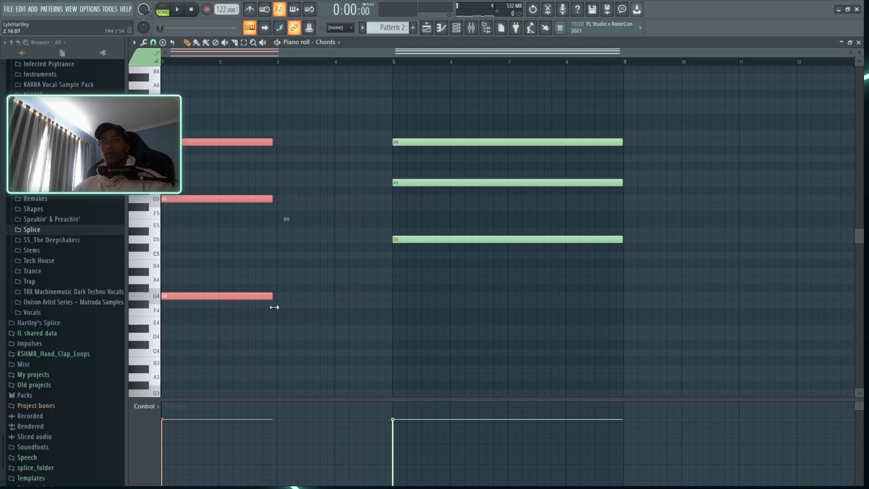
pyautogui.moveTo(421, 105); pyautogui.dragTo(347, 239)
pyautogui.moveTo(509, 240); pyautogui.dragTo(396, 248)
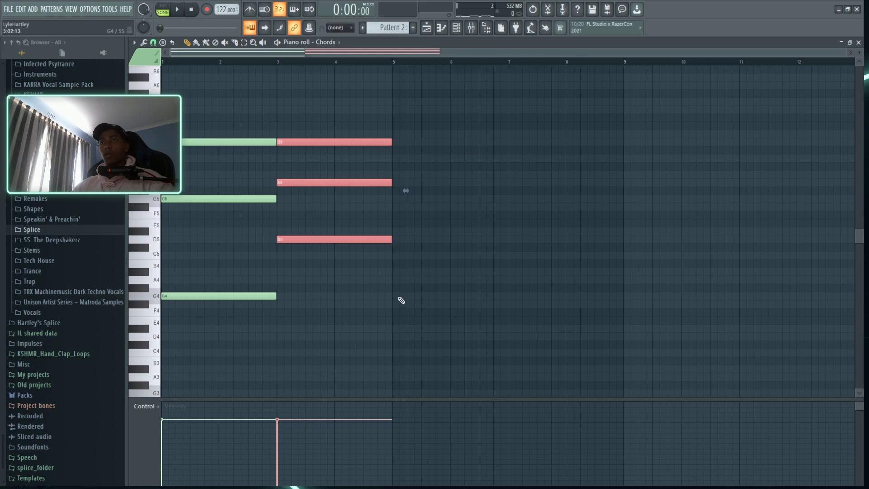
pyautogui.click(404, 242)
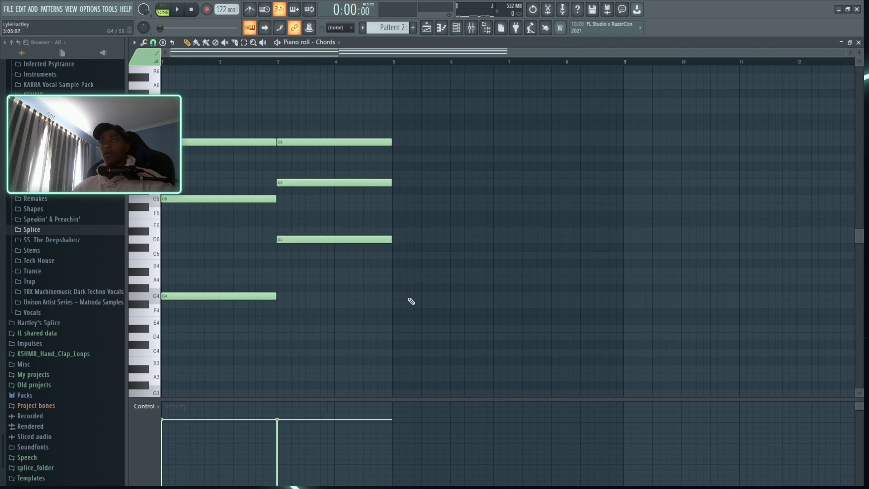
# - Draw a two-bar A4 note from bar 5 and try out upper notes such as D#5 and G5 above it
pyautogui.click(396, 281)
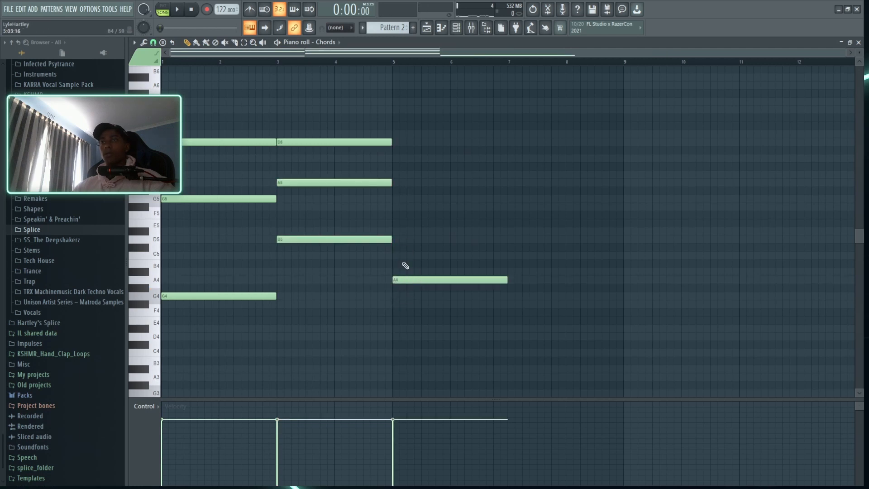
pyautogui.click(397, 232)
pyautogui.click(395, 199)
pyautogui.keyDown('alt'); pyautogui.rightClick(417, 216); pyautogui.keyUp('alt')
pyautogui.moveTo(419, 200); pyautogui.dragTo(417, 201)
pyautogui.rightClick(417, 200)
pyautogui.click(411, 247)
pyautogui.rightClick(425, 248)
pyautogui.keyDown('alt'); pyautogui.rightClick(428, 252); pyautogui.keyUp('alt')
pyautogui.rightClick(412, 231)
# - Add two-bar D5 and A5 notes above the A4 at bar 5 to complete the third chord
pyautogui.moveTo(403, 281)
pyautogui.mouseDown()
pyautogui.moveTo(403, 265)
pyautogui.moveTo(404, 279)
pyautogui.mouseUp()
pyautogui.click(399, 231)
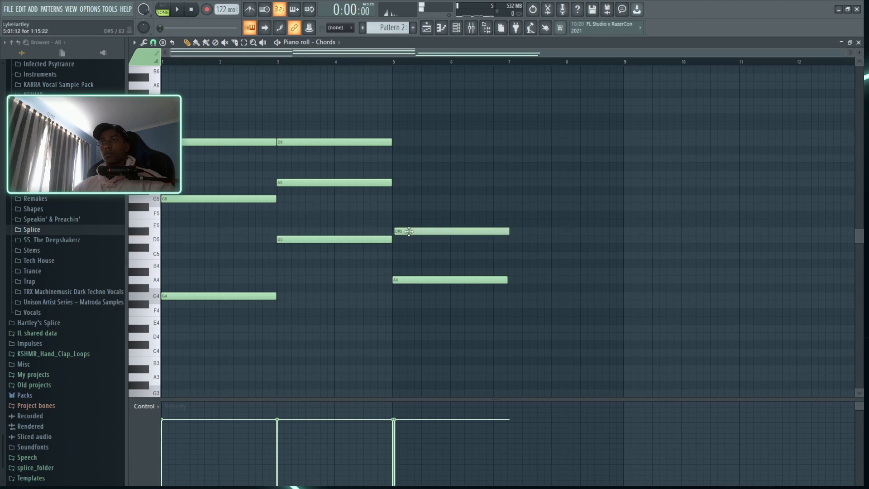
pyautogui.click(411, 232)
pyautogui.moveTo(414, 232); pyautogui.dragTo(413, 239)
pyautogui.click(408, 183)
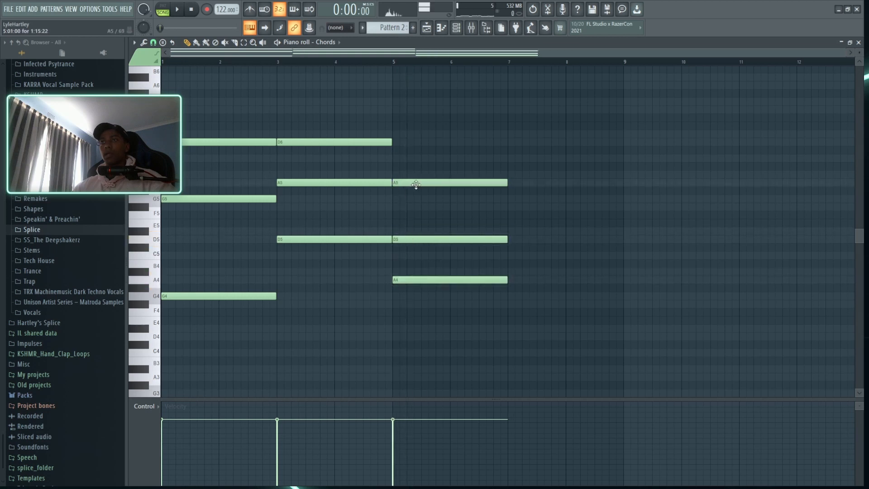
pyautogui.click(415, 184)
pyautogui.moveTo(521, 174); pyautogui.dragTo(489, 310)
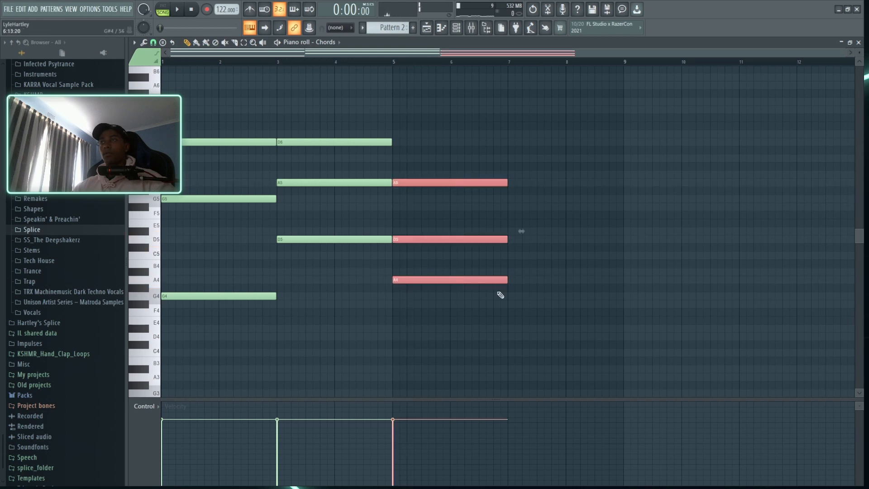
pyautogui.moveTo(506, 278); pyautogui.dragTo(620, 278)
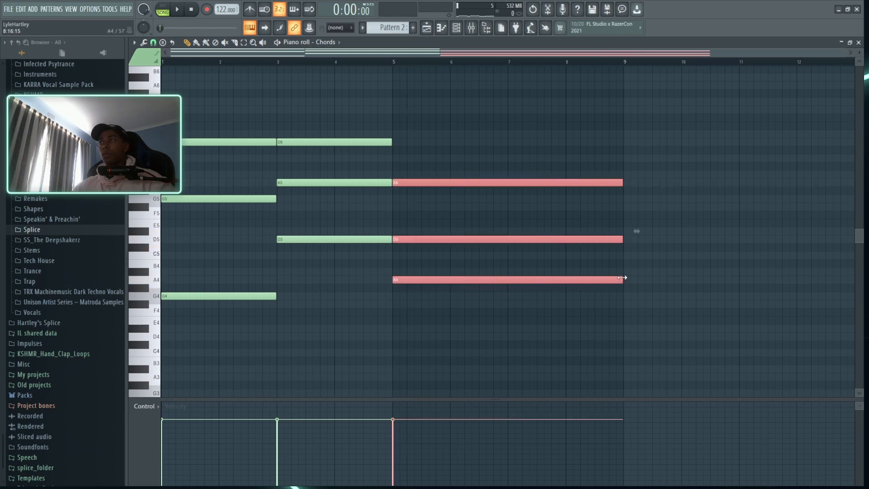
pyautogui.click(699, 195)
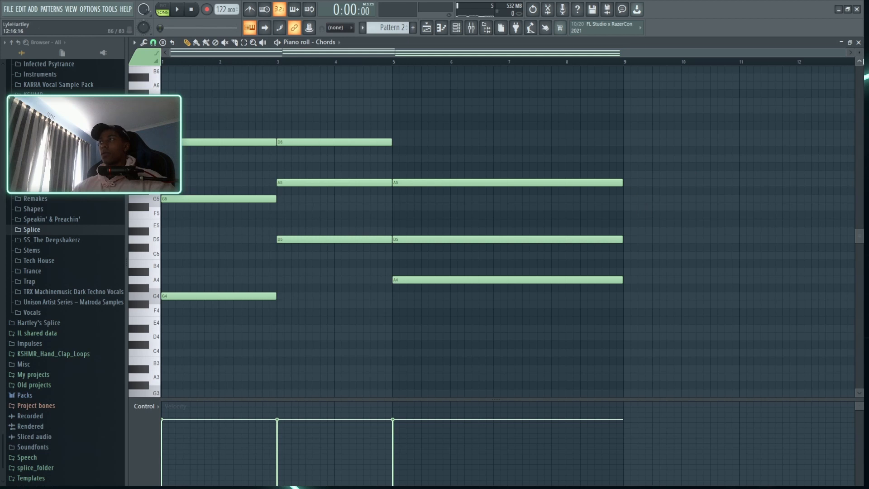
pyautogui.moveTo(656, 163); pyautogui.dragTo(605, 292)
pyautogui.moveTo(622, 184); pyautogui.dragTo(508, 200)
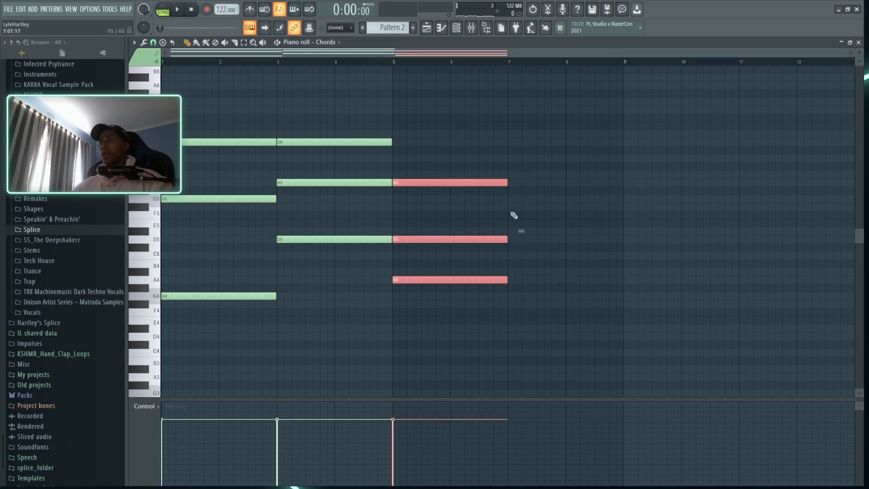
pyautogui.click(521, 289)
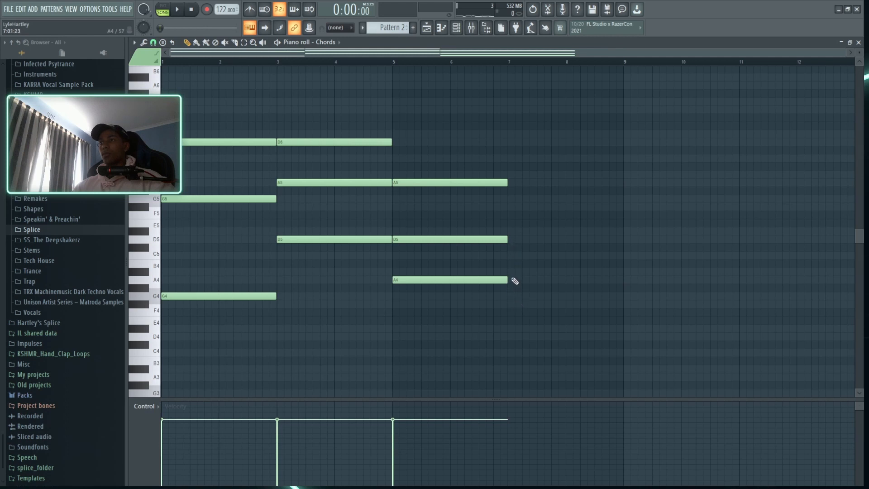
# - Draw a two-bar chord of C5, G5 and C6 from bar 7 and close the piano roll
pyautogui.click(516, 255)
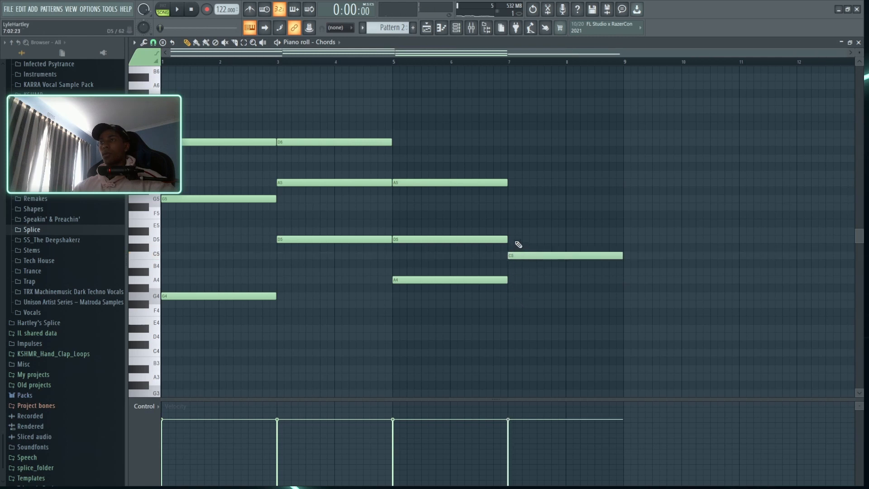
pyautogui.click(509, 199)
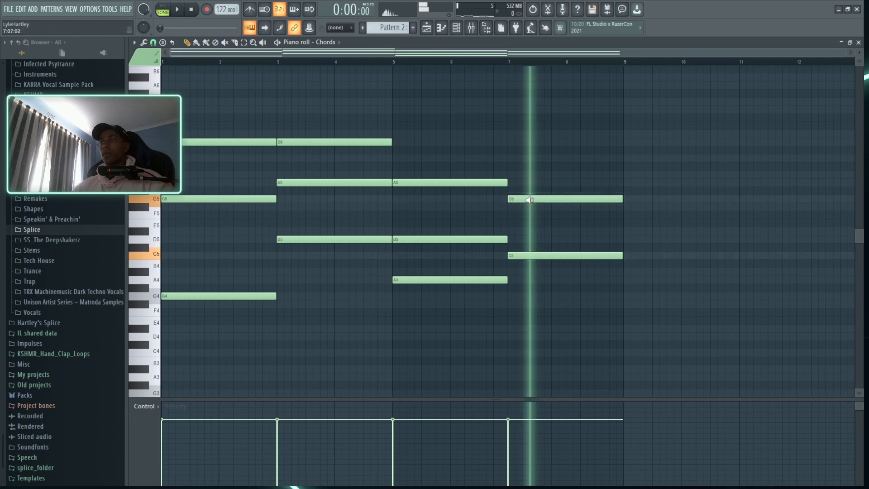
pyautogui.moveTo(536, 152)
pyautogui.mouseDown()
pyautogui.moveTo(537, 141)
pyautogui.moveTo(538, 163)
pyautogui.mouseUp()
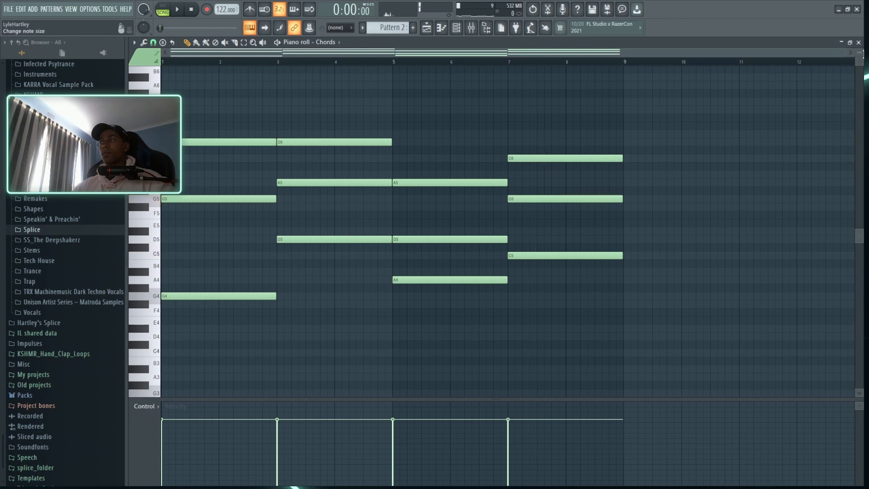
pyautogui.click(858, 43)
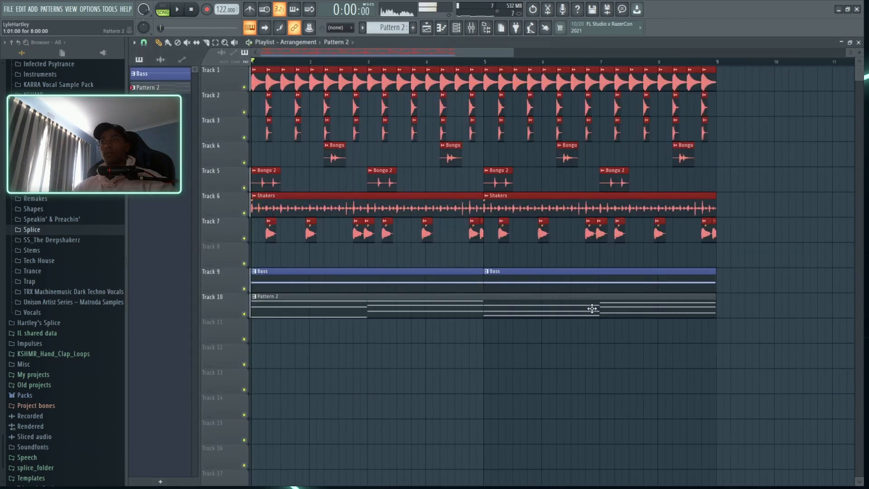
# - Play the arrangement with the new progression and set the Chords mixer fader to about -4.3 dB
pyautogui.press('space')
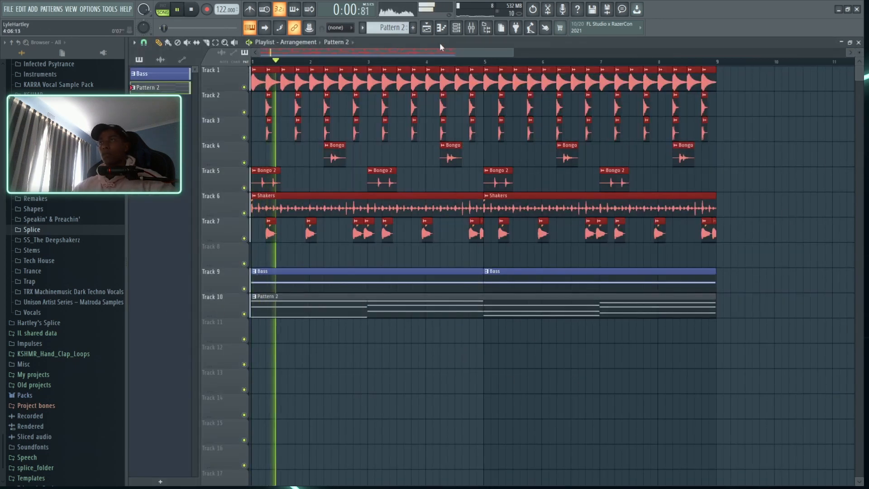
pyautogui.press('F6')
pyautogui.press('F9')
pyautogui.moveTo(535, 310); pyautogui.dragTo(534, 310)
# - Enable Tube distortion in the Chords Serum, adjusting its drive and setting its mix to 36%
pyautogui.click(420, 73)
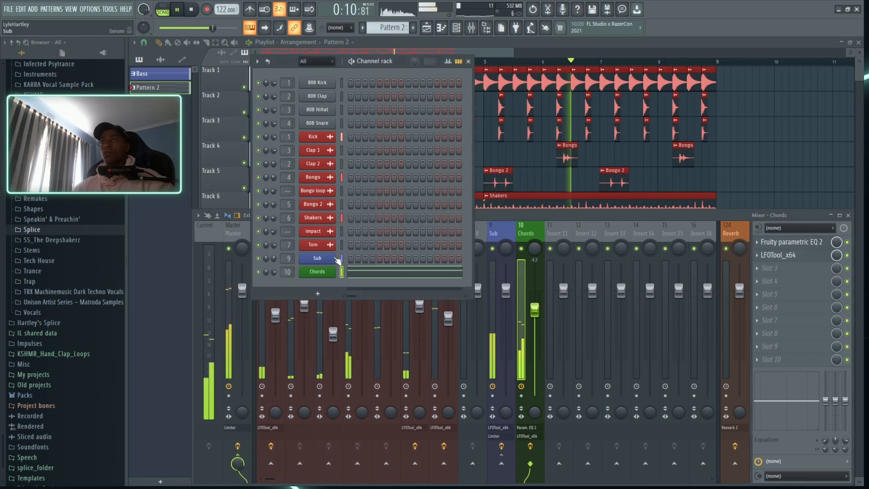
pyautogui.click(314, 270)
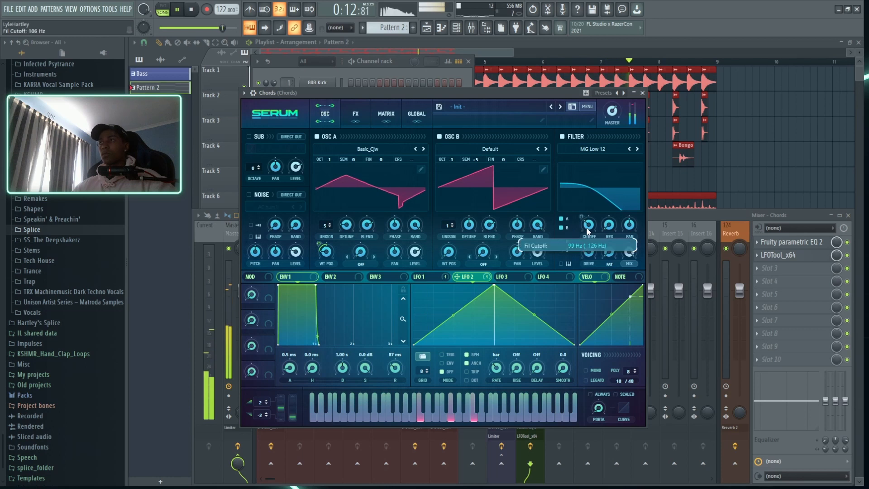
pyautogui.click(355, 113)
pyautogui.click(274, 152)
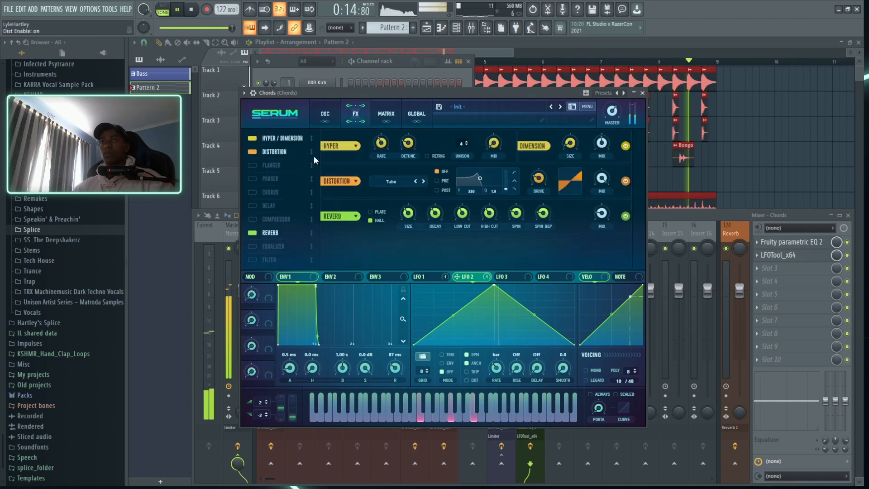
pyautogui.moveTo(539, 177); pyautogui.dragTo(565, 187)
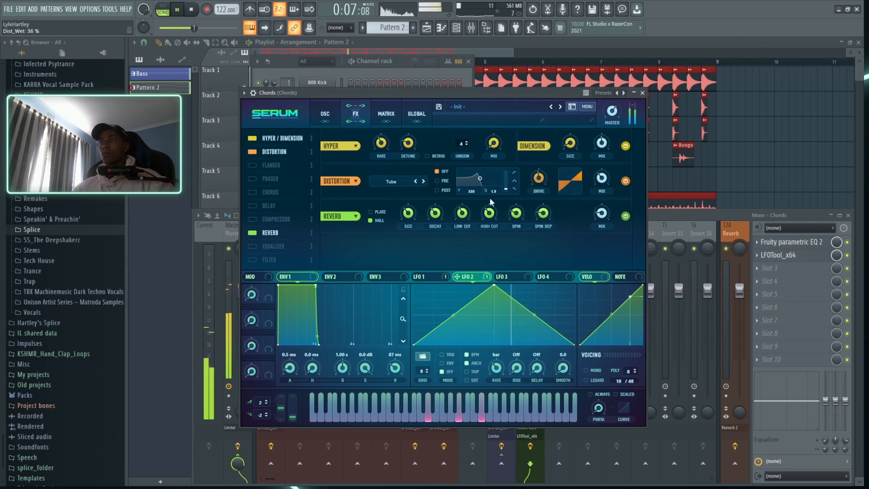
# - Set the unison detune of oscillator A in the Chords Serum to about 0.11 and close the synth window
pyautogui.click(643, 93)
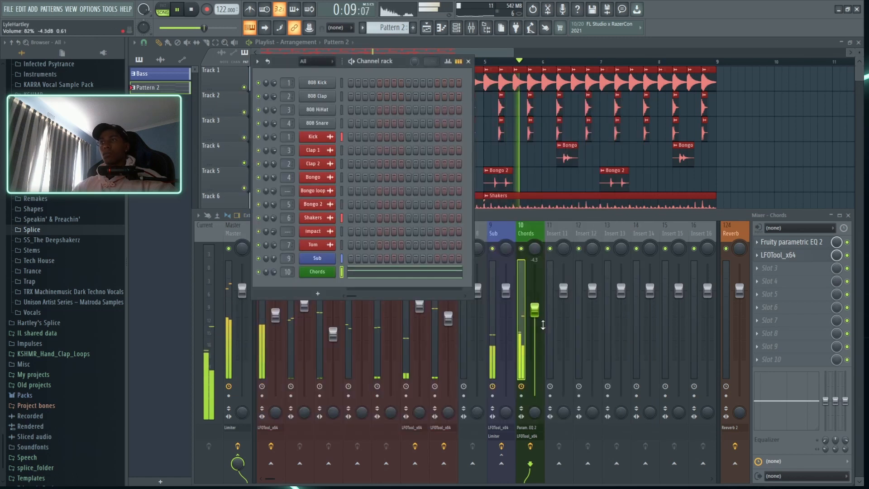
pyautogui.click(318, 271)
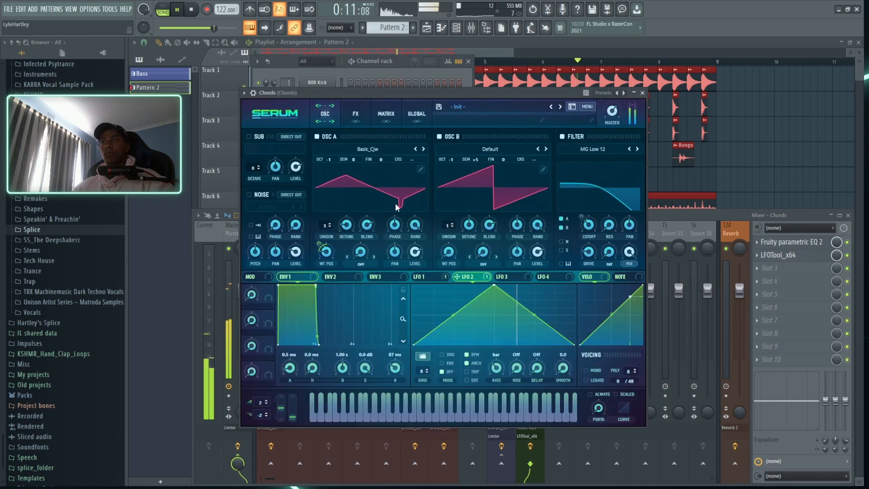
pyautogui.moveTo(325, 226); pyautogui.dragTo(354, 219)
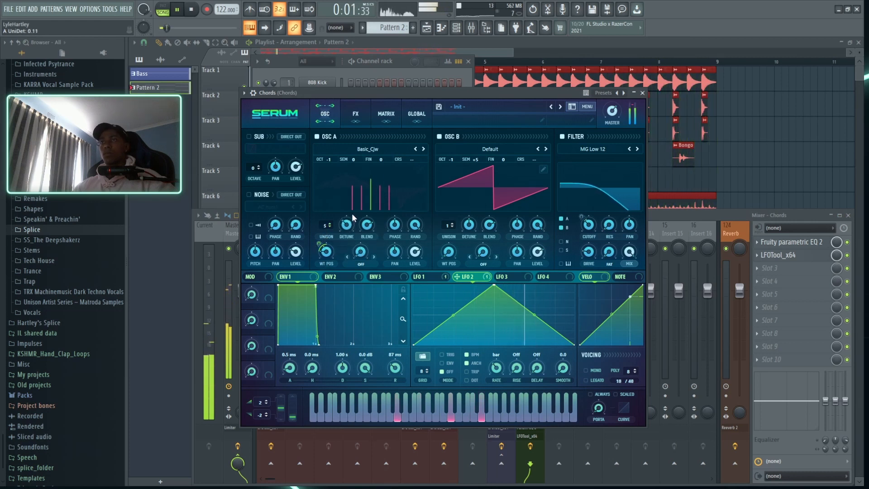
pyautogui.click(643, 93)
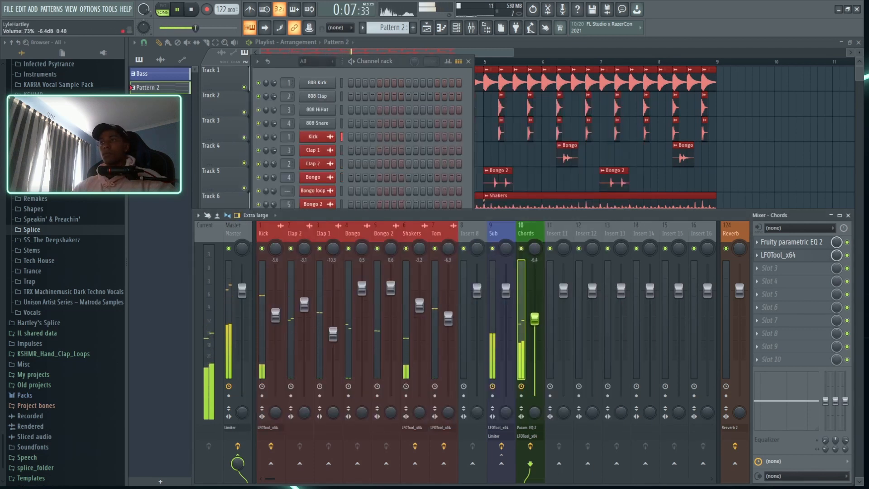
# - Rebalance the mixer by lowering the Chords fader to about -7.5 dB and raising the Tom fader to about -5.6 dB
pyautogui.moveTo(535, 319); pyautogui.dragTo(535, 320)
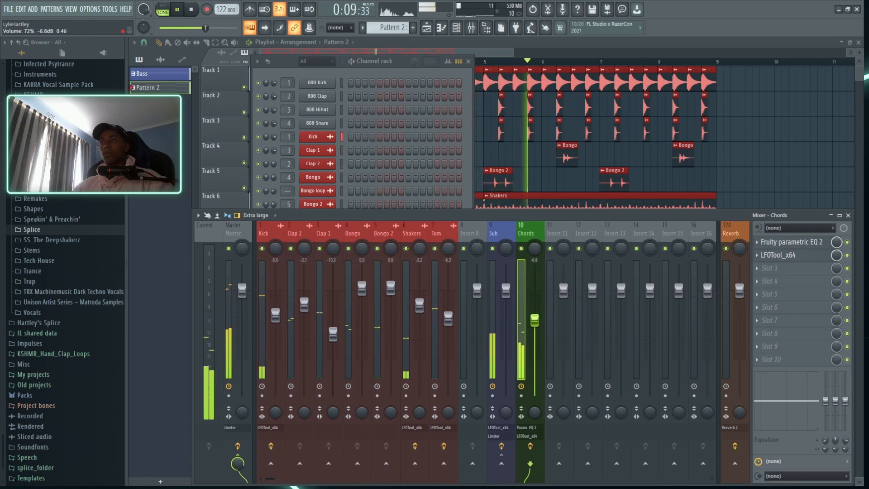
pyautogui.moveTo(449, 320); pyautogui.dragTo(451, 317)
pyautogui.moveTo(534, 319); pyautogui.dragTo(535, 323)
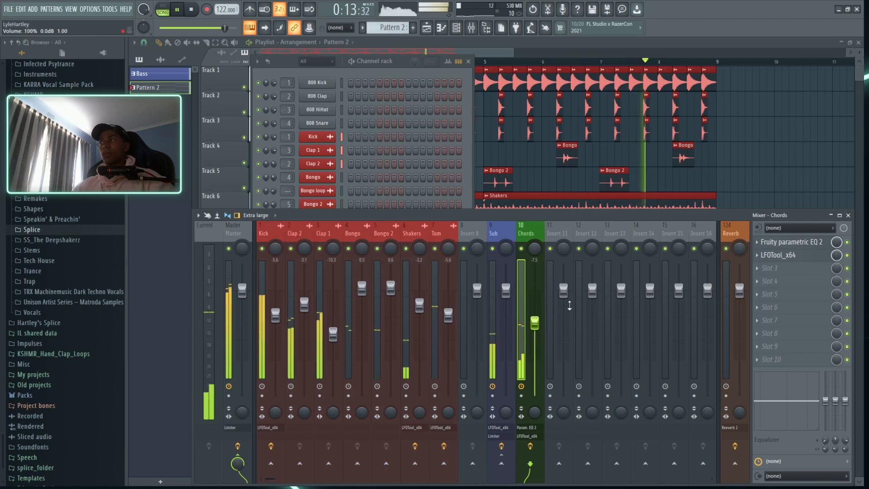